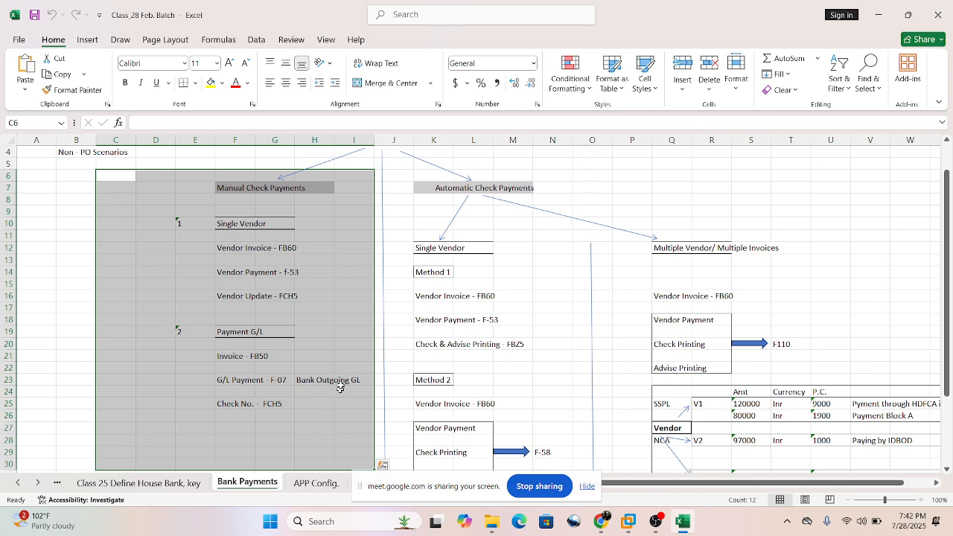
Examine the Manual Check Payments and Automatic Check Payments branches of the bank payments chart.
left_click(289, 203)
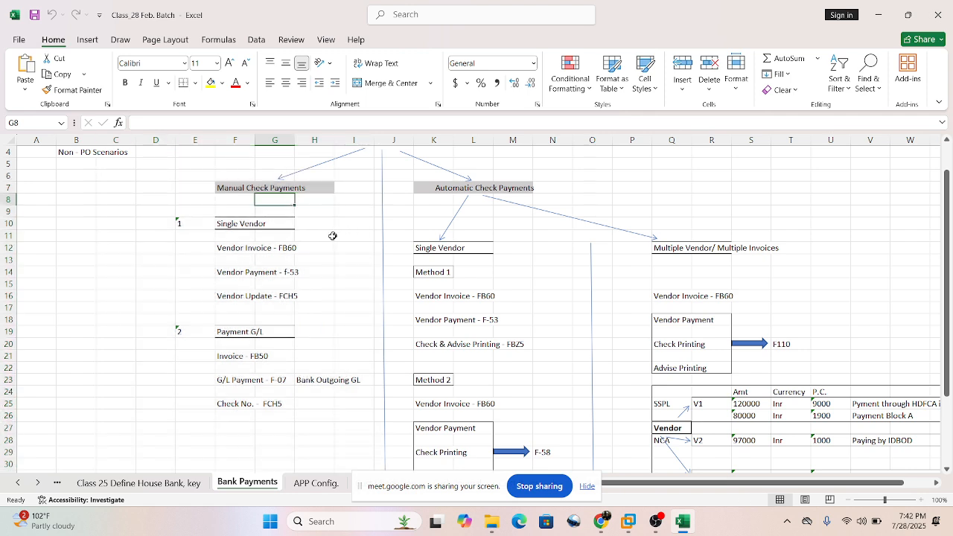
left_click_drag(110, 165, 145, 195)
left_click_drag(190, 164, 316, 216)
left_click_drag(395, 171, 807, 219)
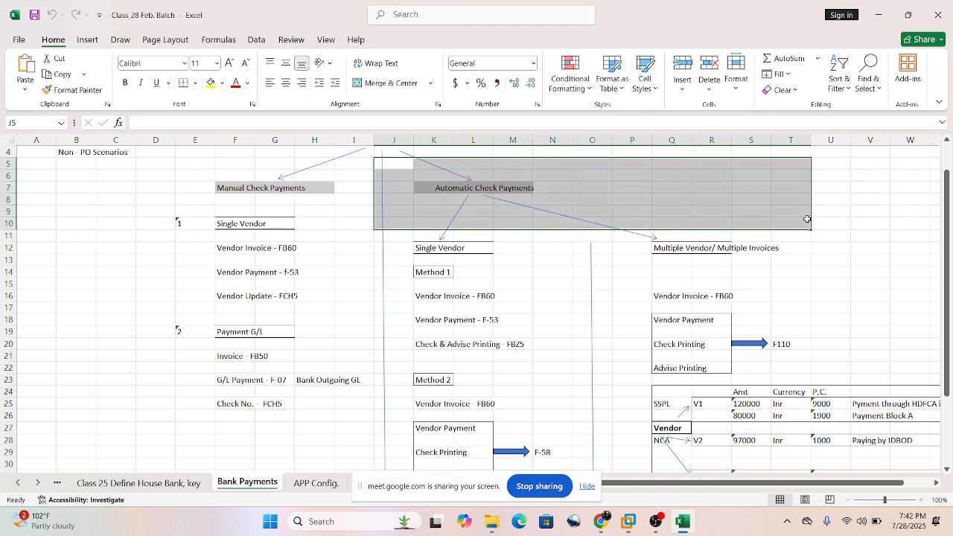
left_click(814, 285)
left_click_drag(400, 174, 728, 180)
left_click(710, 187)
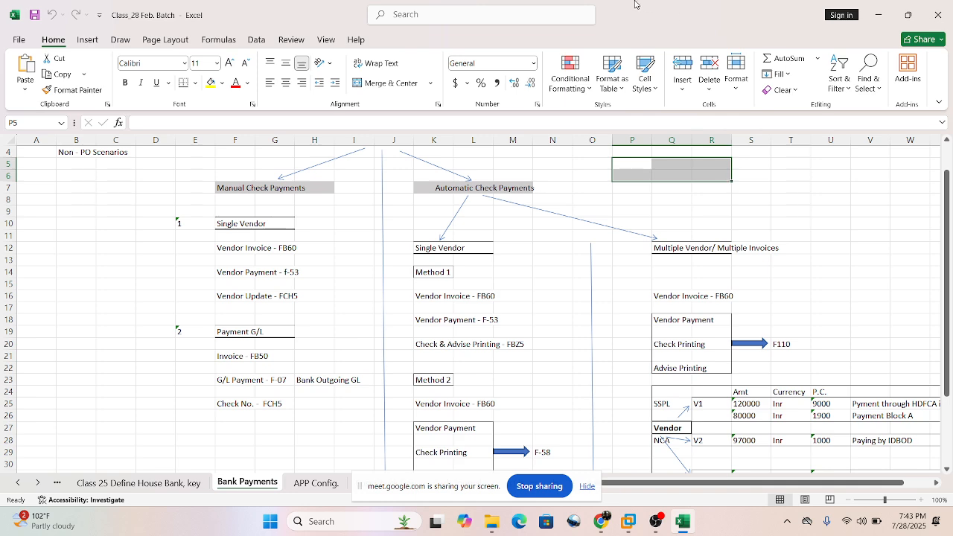
left_click(715, 198)
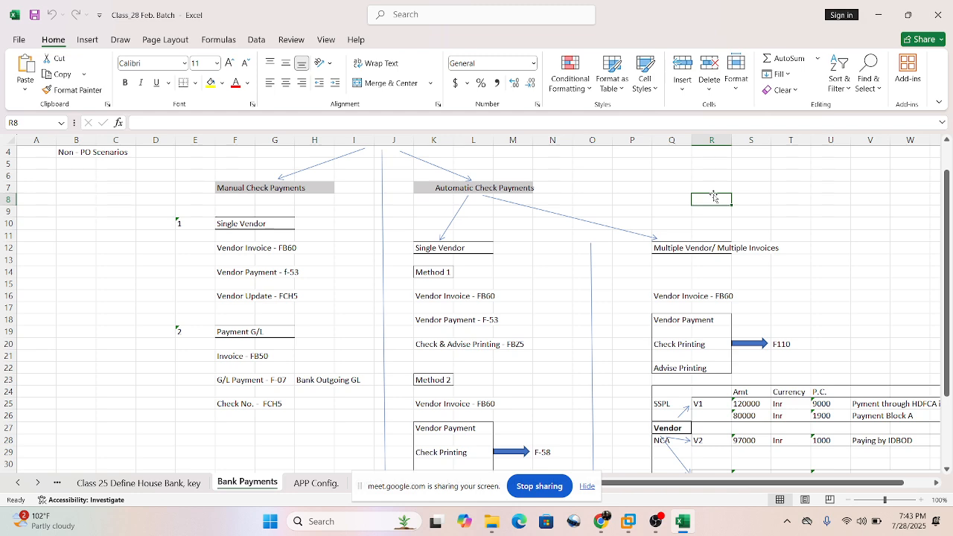
left_click(670, 200)
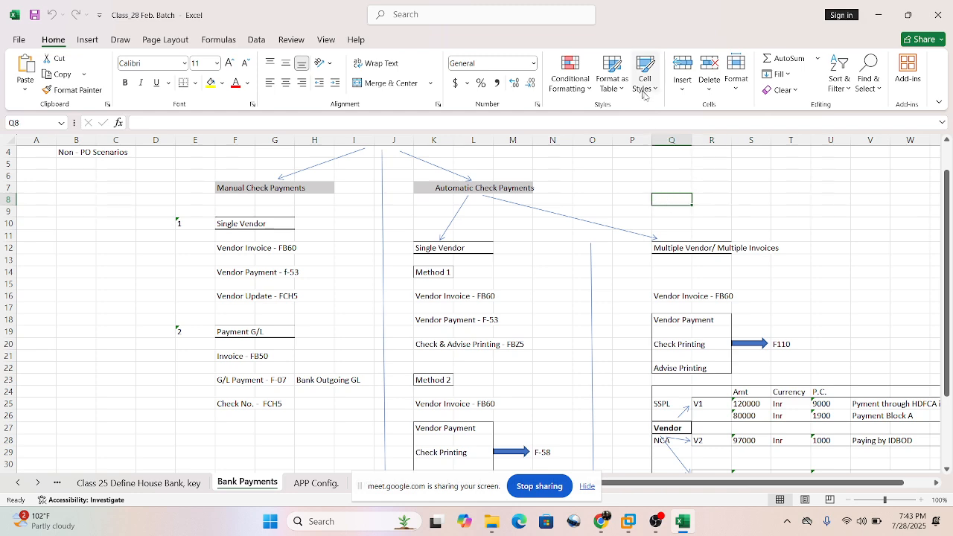
scroll(630, 207, "down", 1)
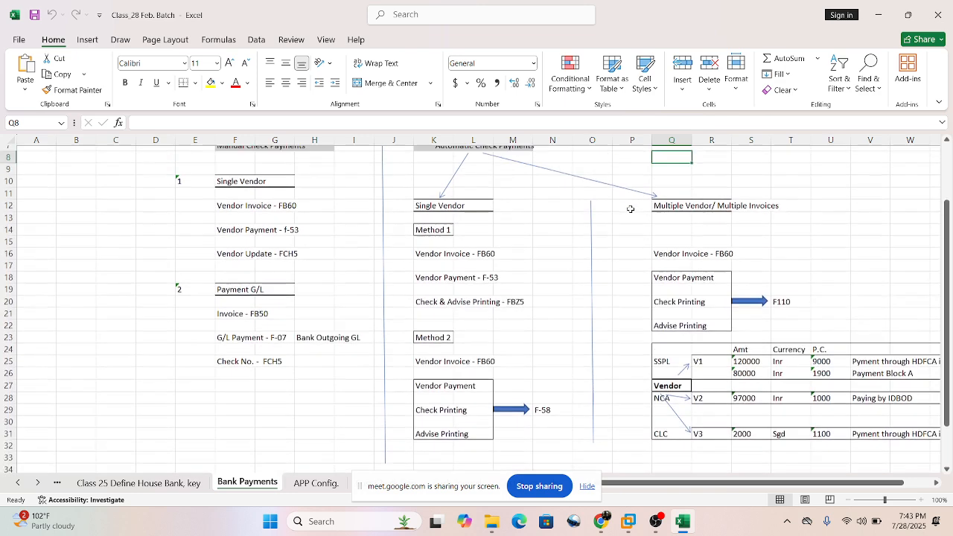
scroll(630, 210, "up", 1)
Examine the single-vendor process under Manual Check Payments, especially the Vendor Update row with transaction FCH5.
left_click_drag(162, 178, 332, 320)
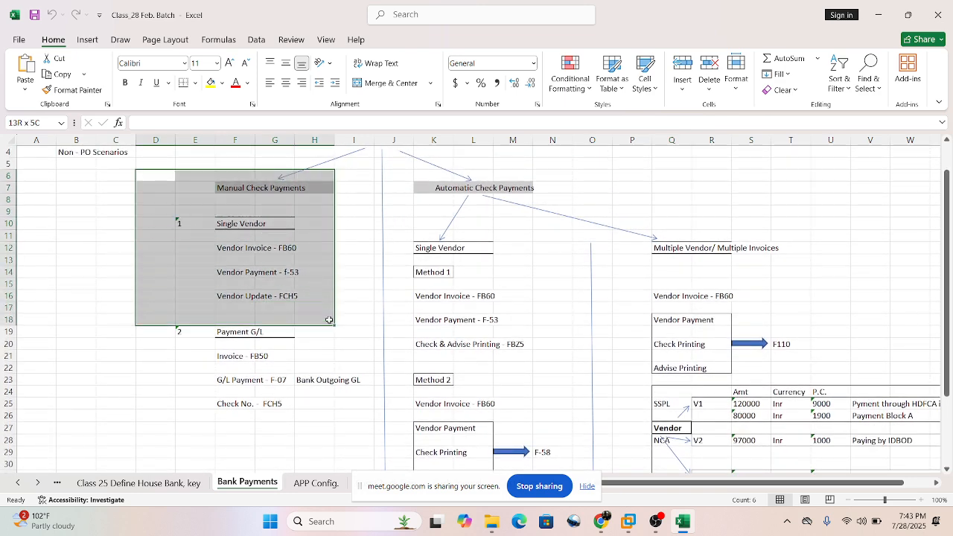
left_click(184, 297)
left_click(239, 310)
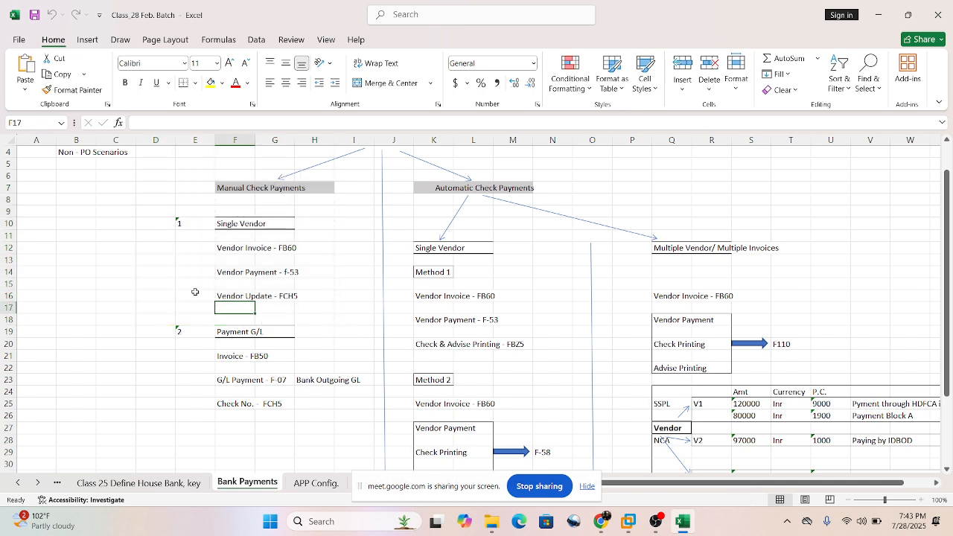
left_click_drag(194, 287, 326, 301)
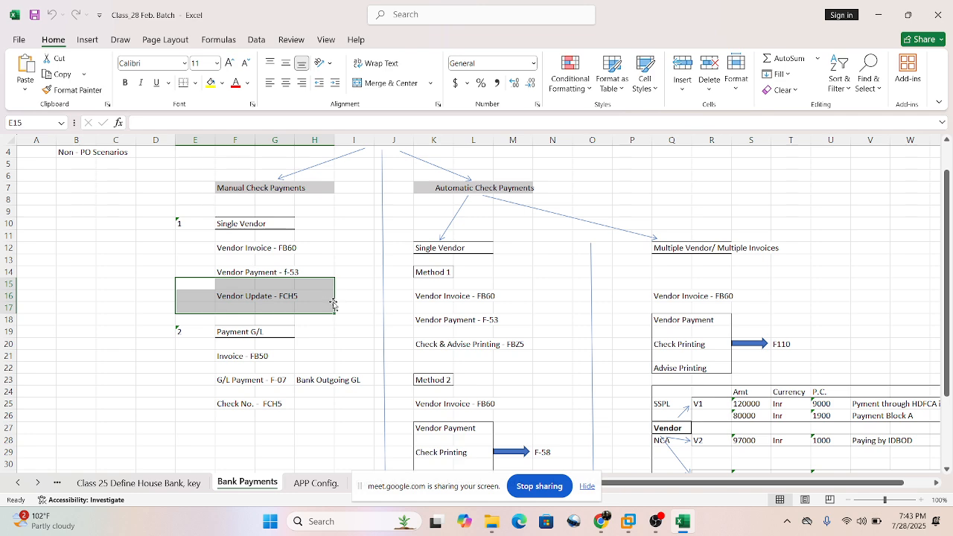
left_click(319, 295)
left_click_drag(184, 295, 325, 298)
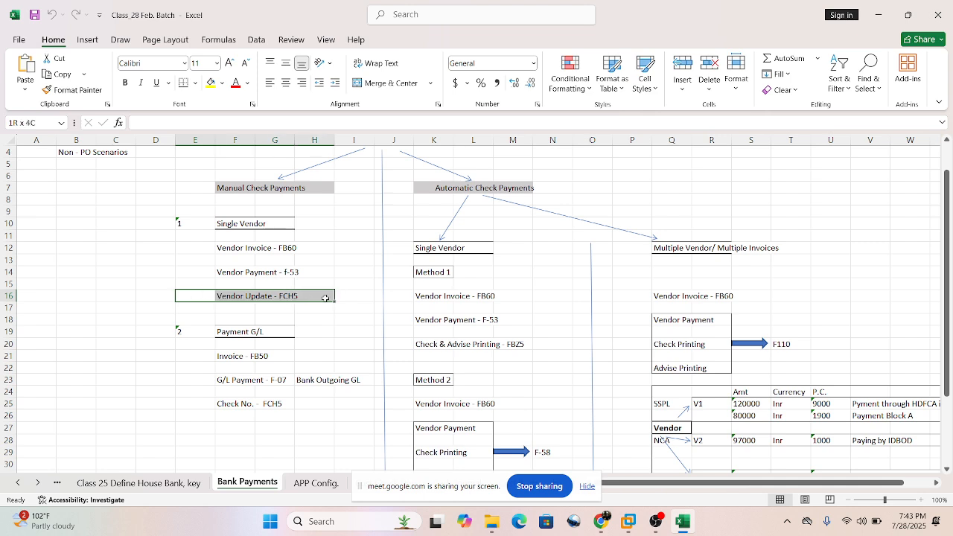
left_click(303, 317)
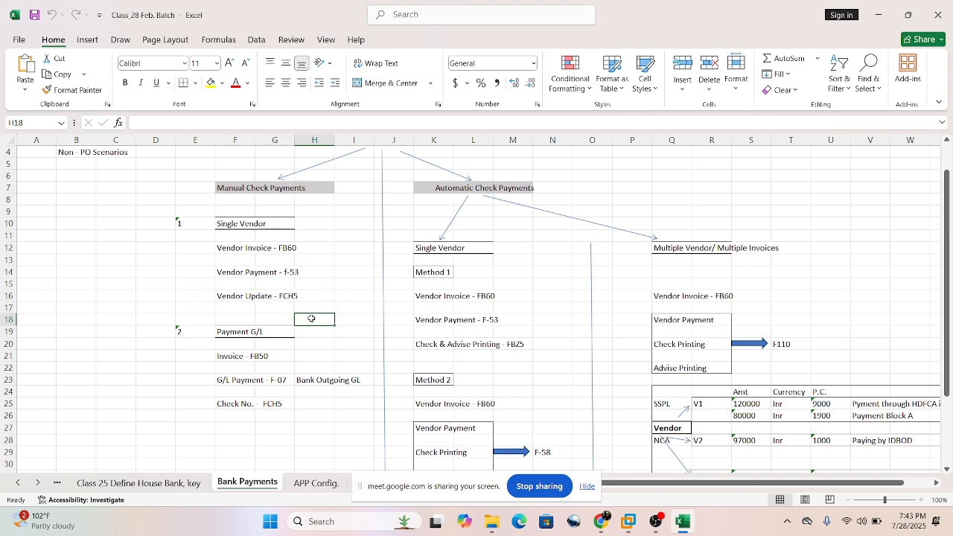
left_click_drag(172, 213, 311, 312)
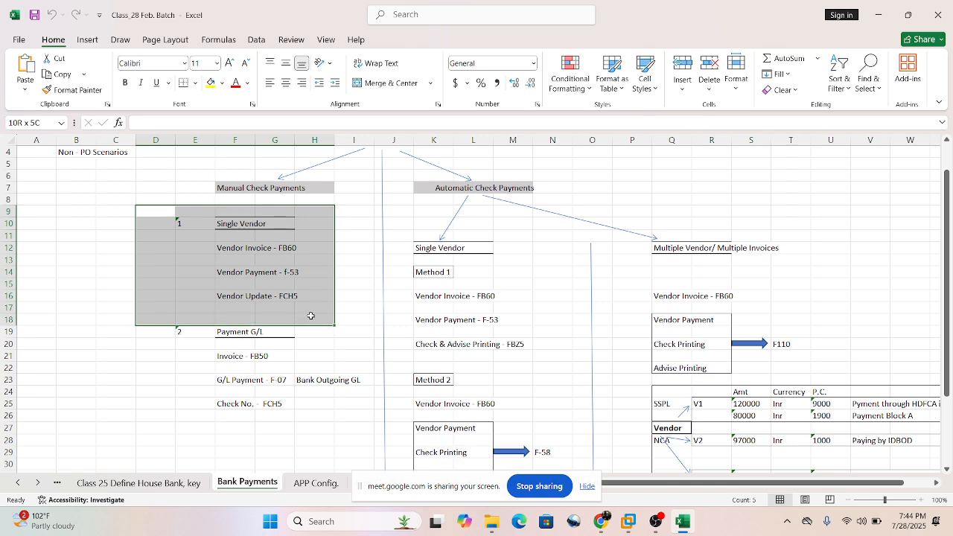
left_click(280, 271)
left_click_drag(210, 292, 308, 305)
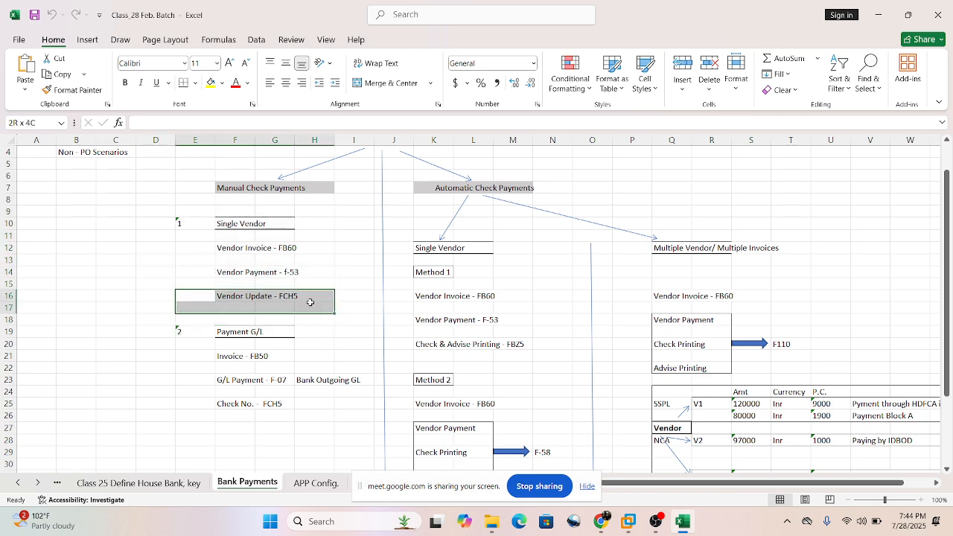
Examine how Automatic Check Payments splits into the Single Vendor and Multiple Vendor/ Multiple Invoices branches.
left_click(515, 235)
scroll(459, 203, "up", 1)
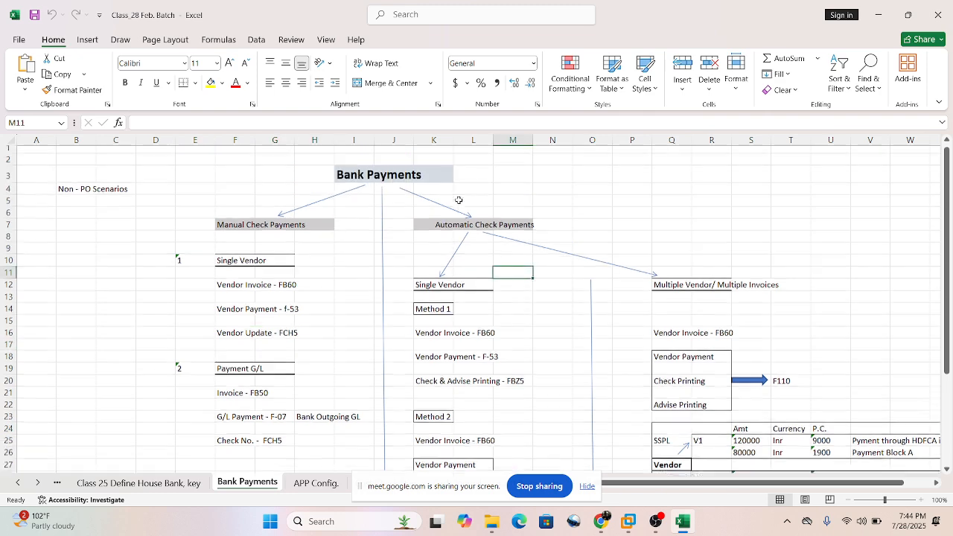
scroll(461, 217, "down", 2)
scroll(461, 217, "up", 2)
scroll(480, 213, "down", 1)
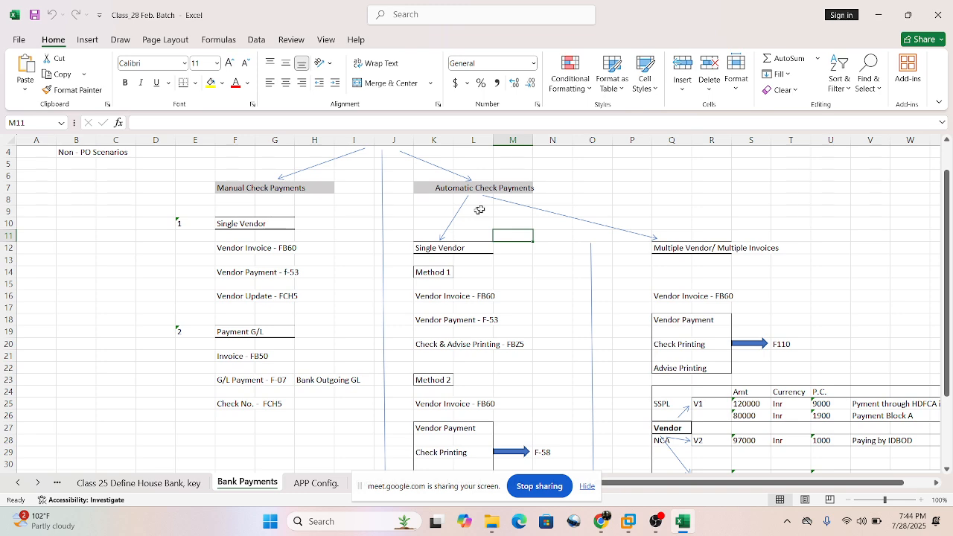
scroll(530, 241, "down", 1)
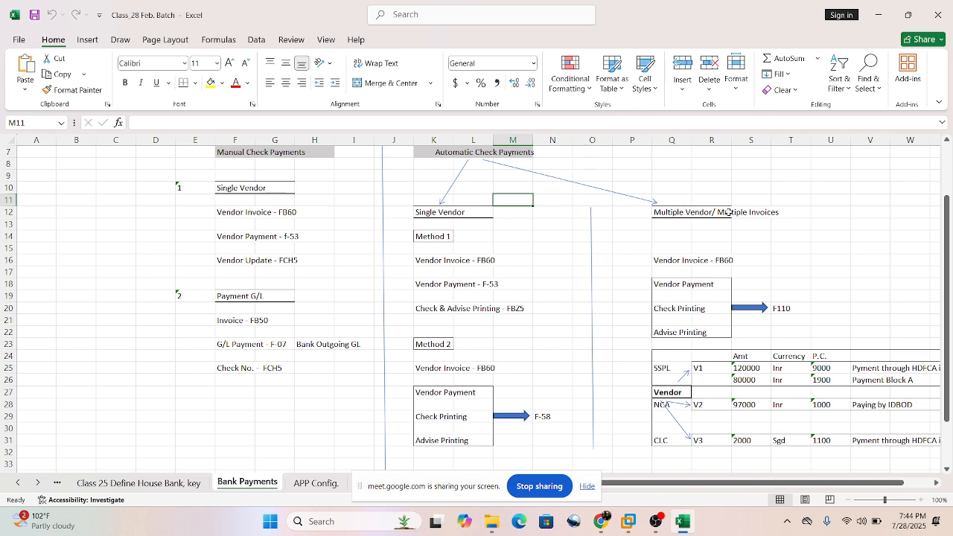
left_click(428, 209)
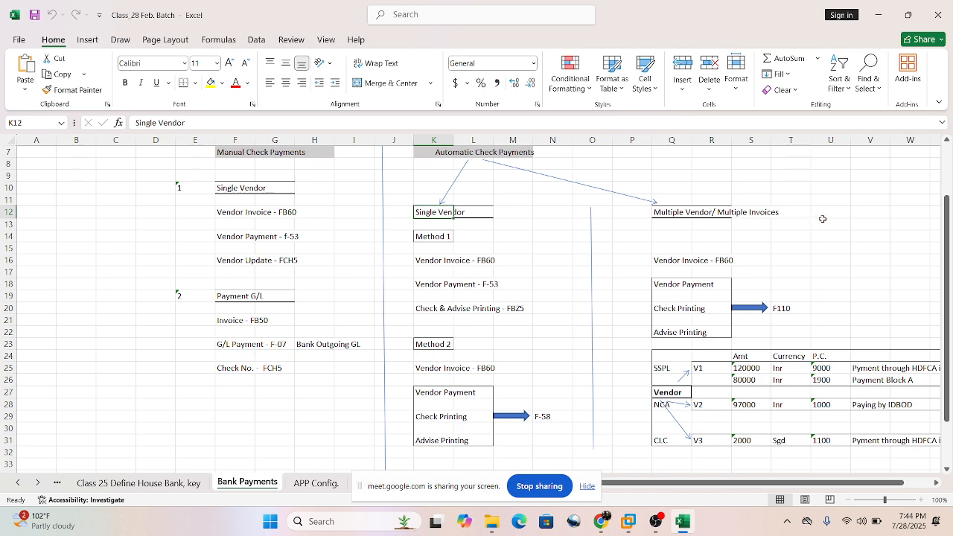
left_click(528, 235)
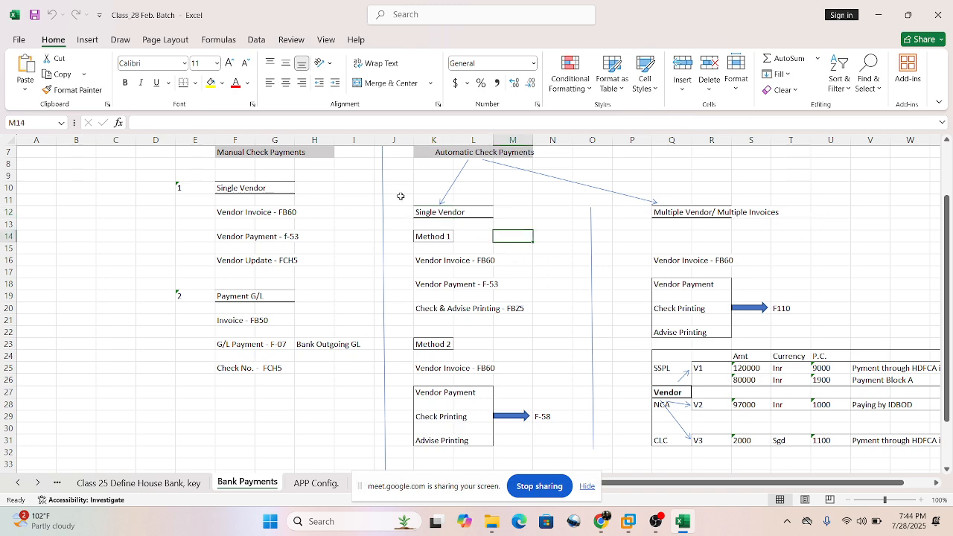
left_click_drag(402, 187, 569, 447)
left_click(529, 227)
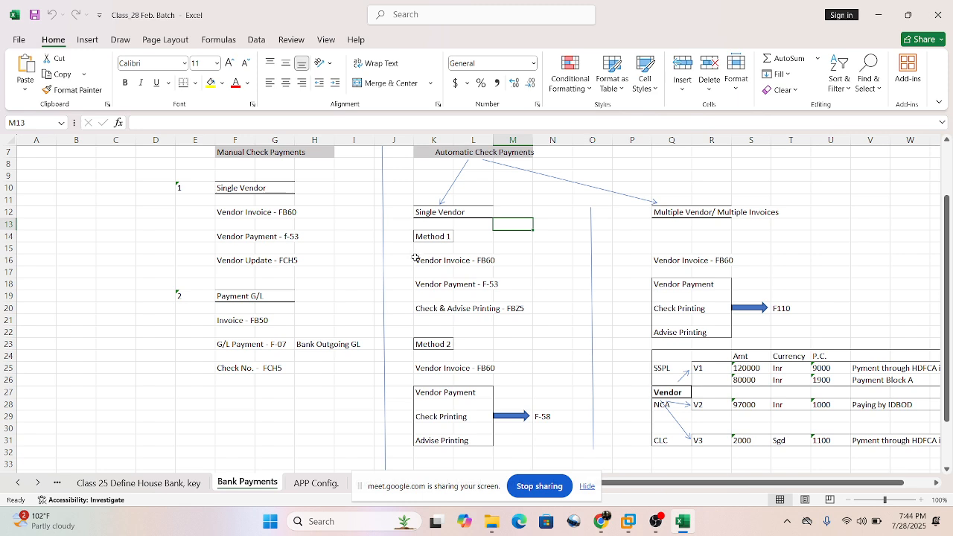
Read through Method 1 of the automatic single-vendor payments: vendor invoice FB60, vendor payment F-53, and check and advise printing FBZ5.
left_click_drag(415, 258, 501, 259)
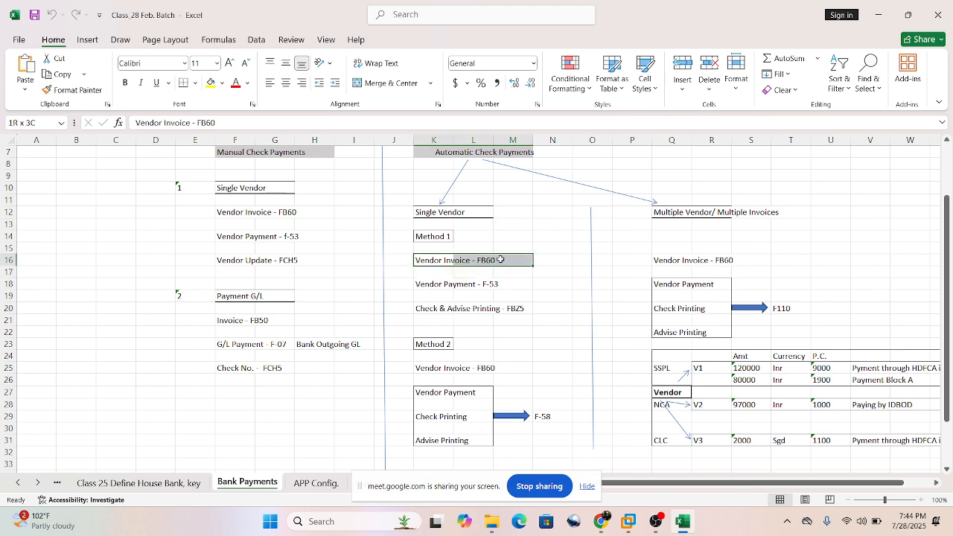
left_click_drag(500, 259, 499, 261)
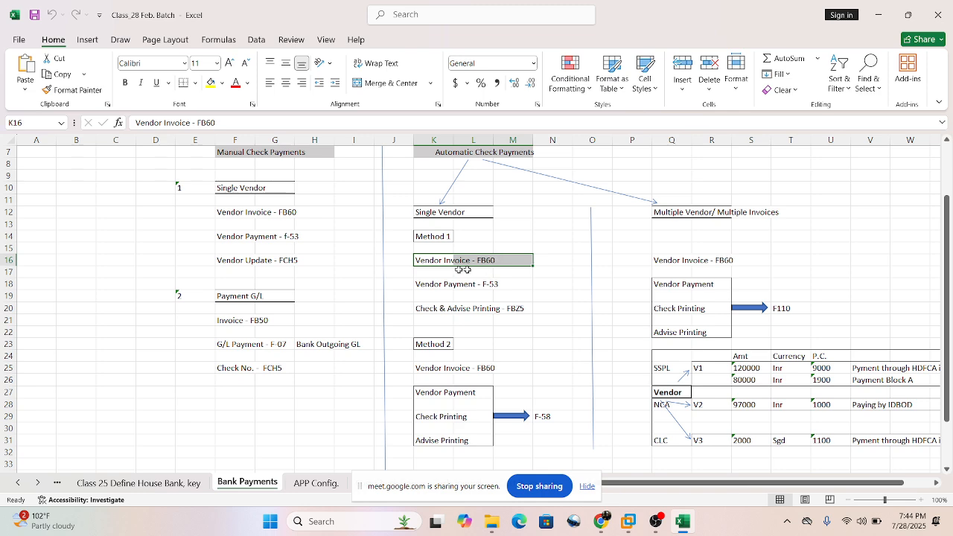
left_click(391, 258)
left_click(474, 273)
left_click(441, 256)
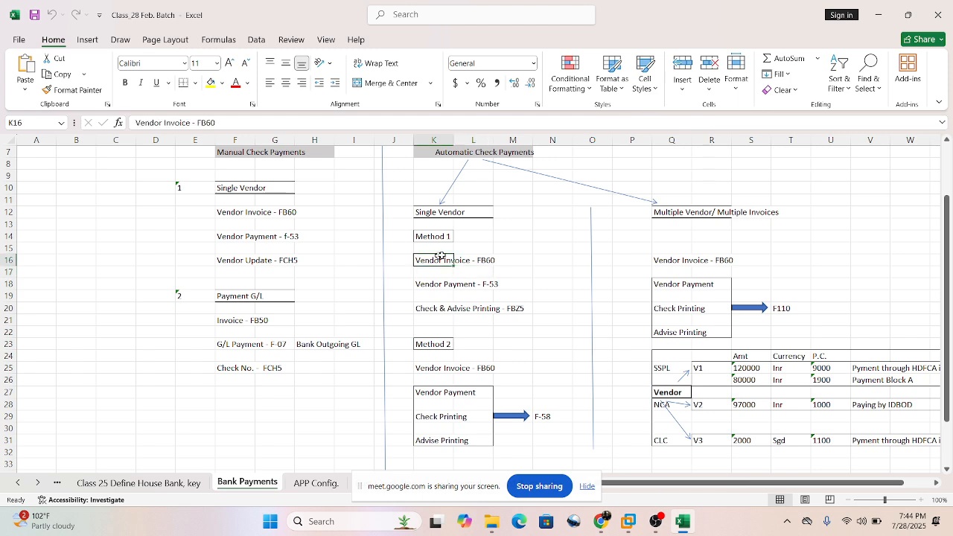
left_click_drag(441, 257, 499, 260)
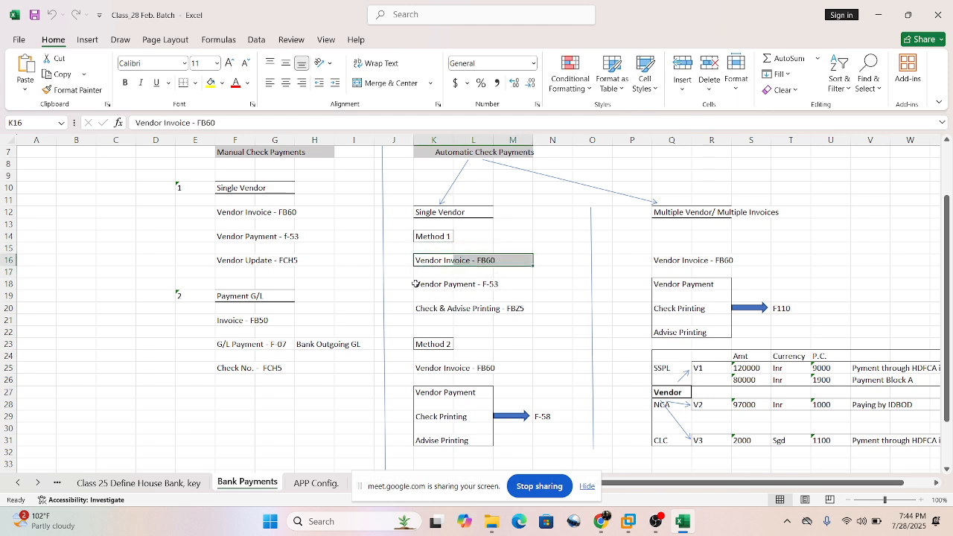
left_click_drag(416, 283, 536, 288)
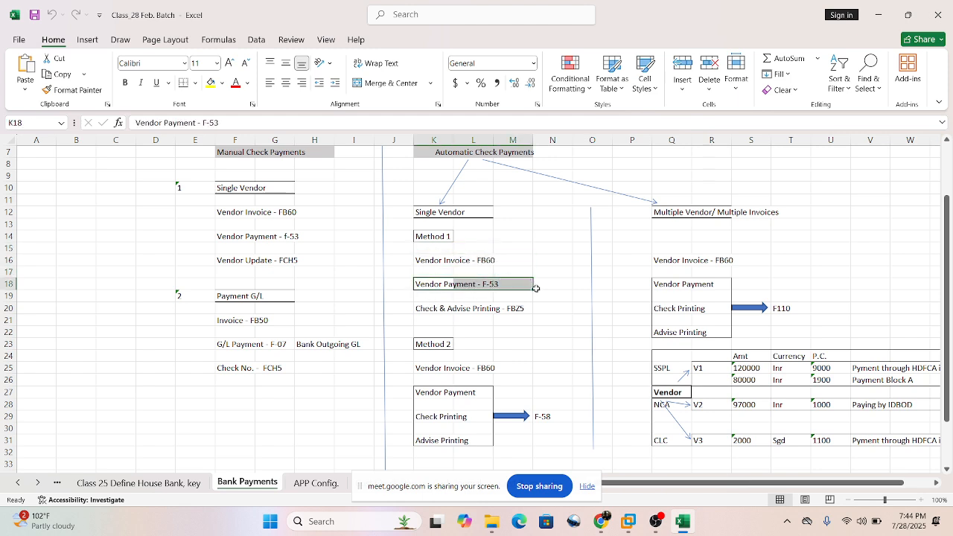
left_click(557, 299)
left_click_drag(434, 310, 529, 318)
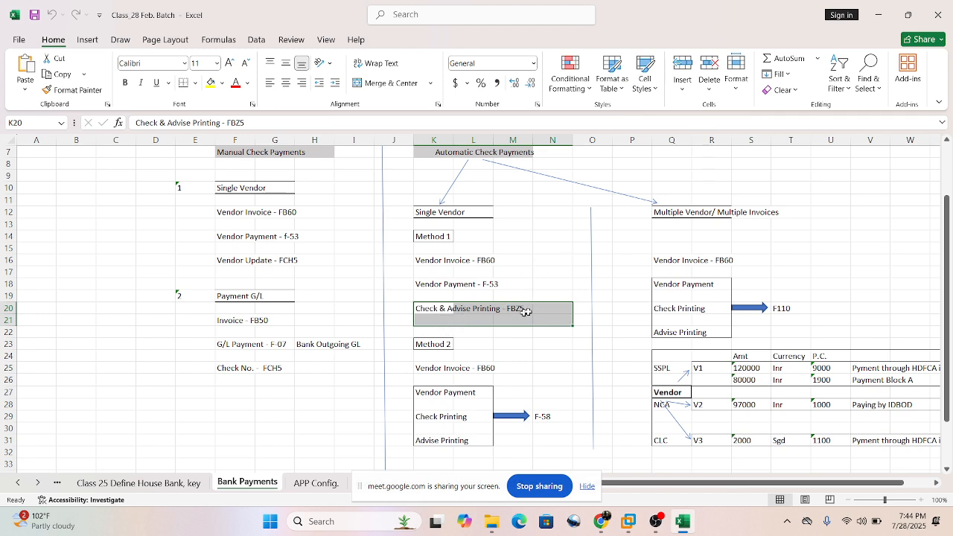
left_click(534, 285)
left_click(411, 307)
left_click_drag(412, 307, 533, 316)
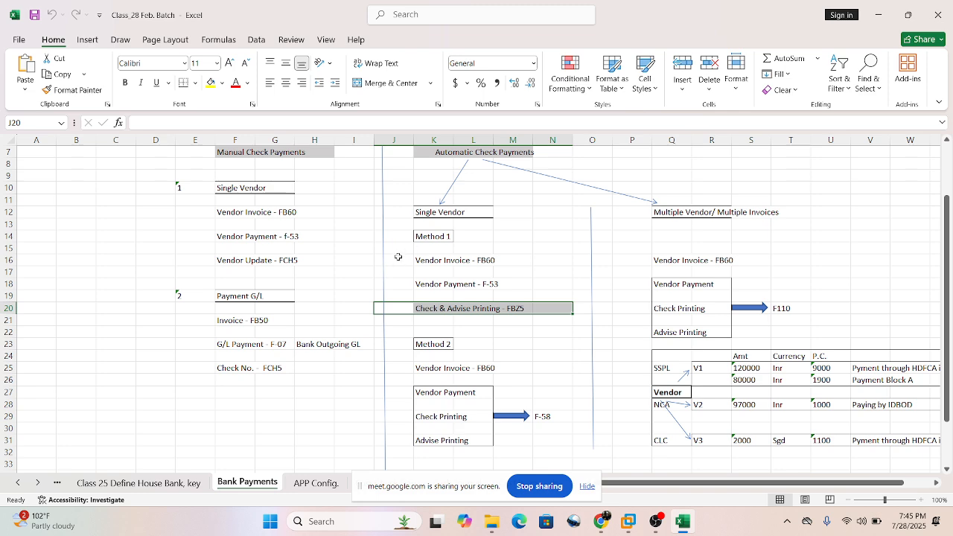
Review the Method 1 transaction sequence again, from the vendor invoice row through the check and advise printing row.
left_click_drag(399, 259, 484, 261)
left_click(512, 261)
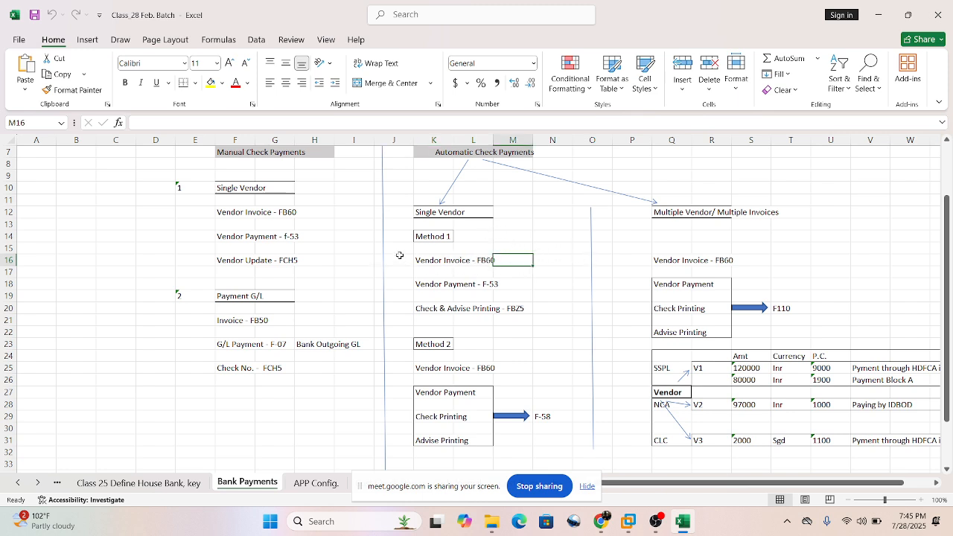
left_click_drag(399, 255, 492, 262)
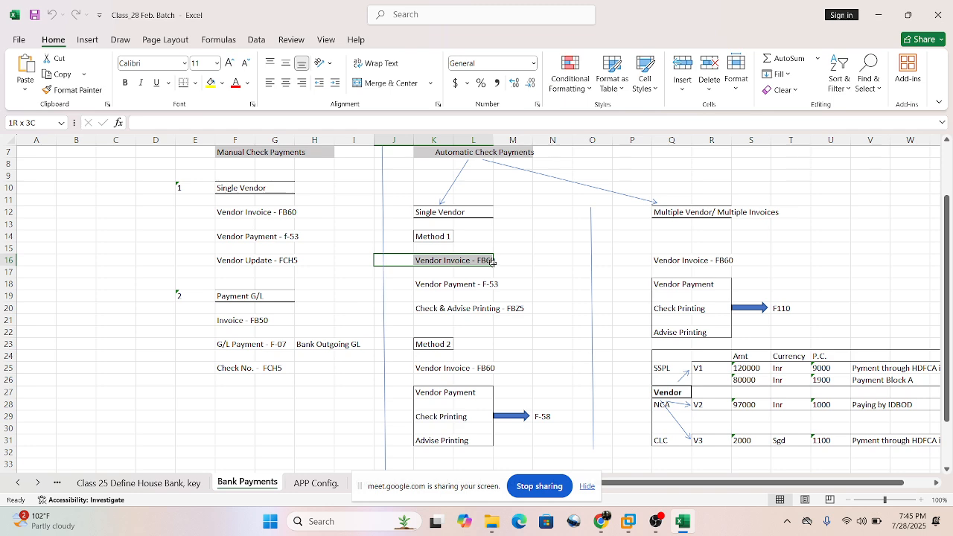
left_click_drag(428, 285, 514, 282)
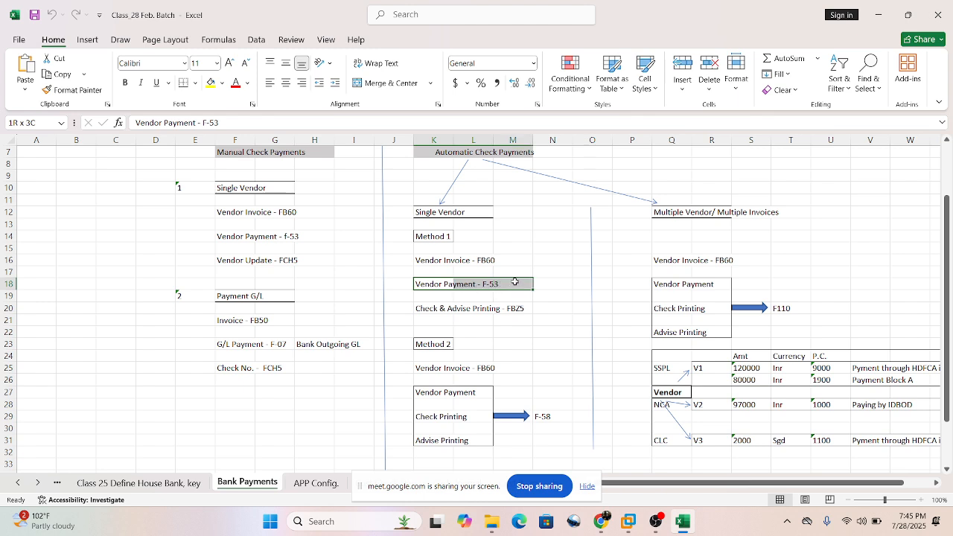
left_click(570, 308)
left_click(446, 306)
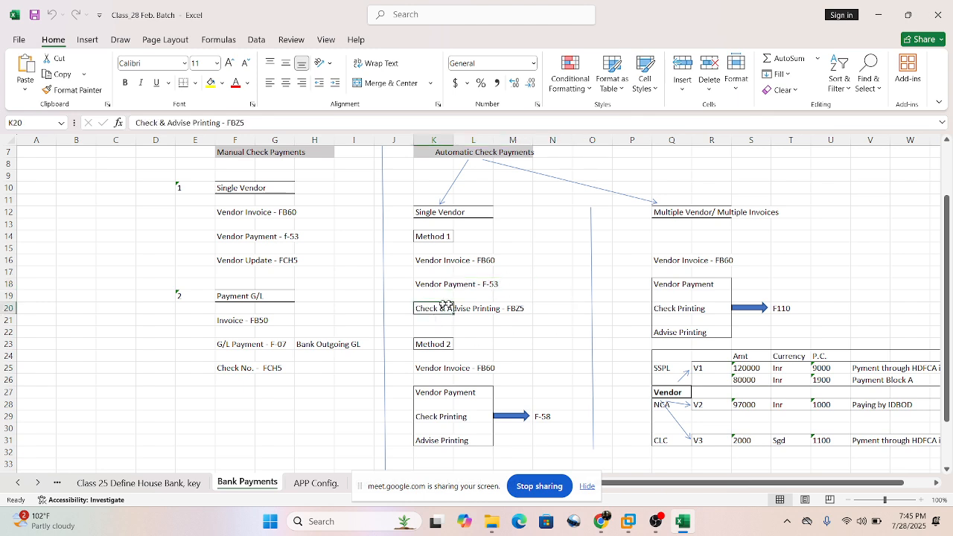
left_click_drag(446, 306, 544, 307)
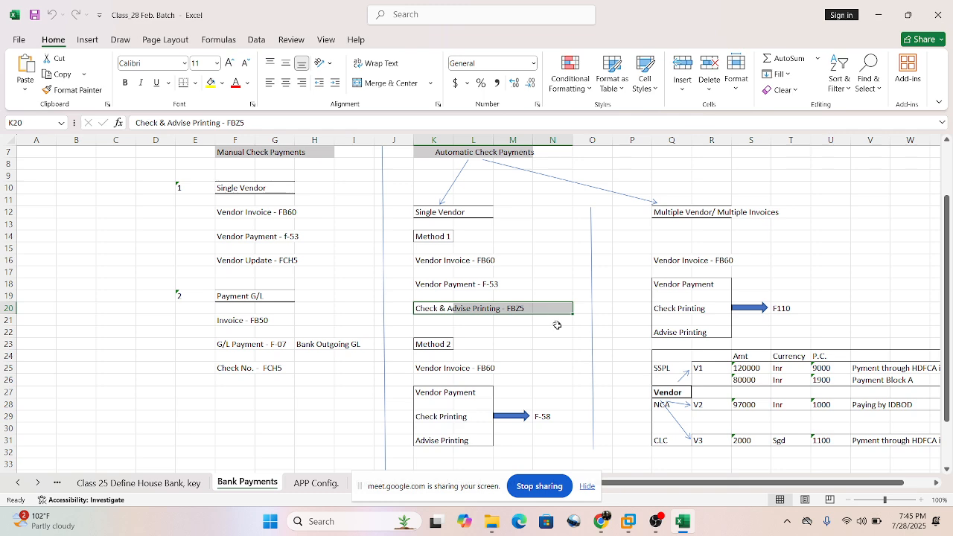
left_click(538, 333)
left_click_drag(398, 227, 505, 239)
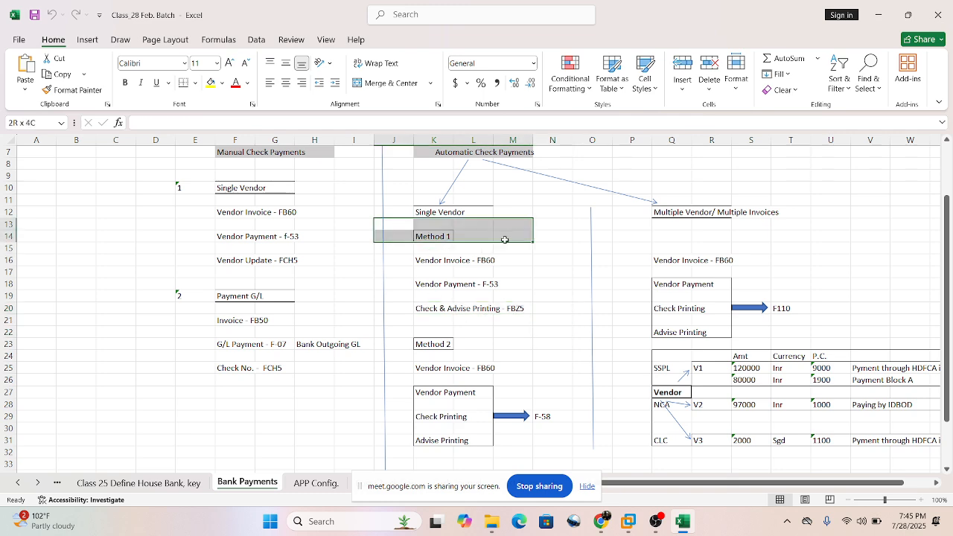
Examine Method 2 of the automatic single-vendor payments, covering vendor invoice FB60 and the combined payment and printing block for F-58.
scroll(508, 361, "down", 1)
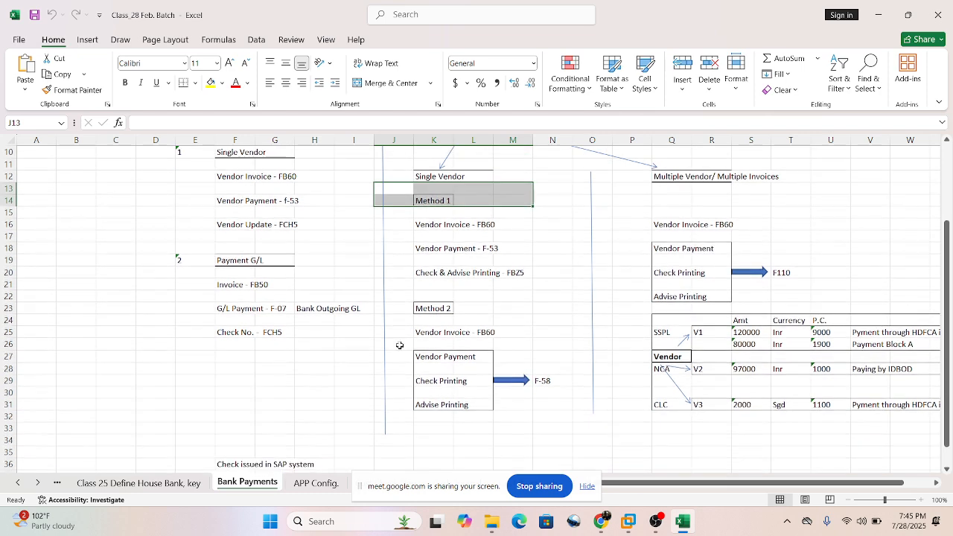
left_click_drag(398, 333, 511, 323)
left_click(558, 367)
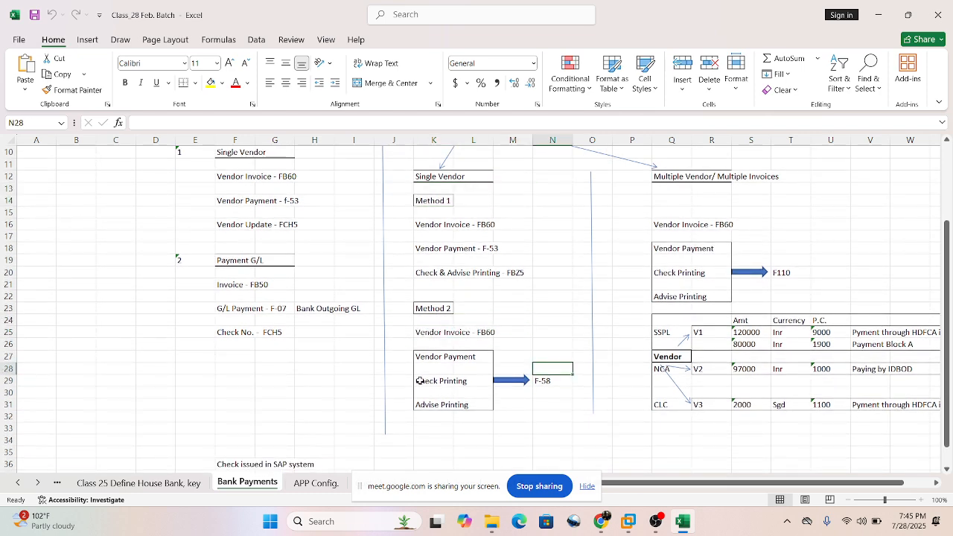
left_click_drag(422, 359, 462, 404)
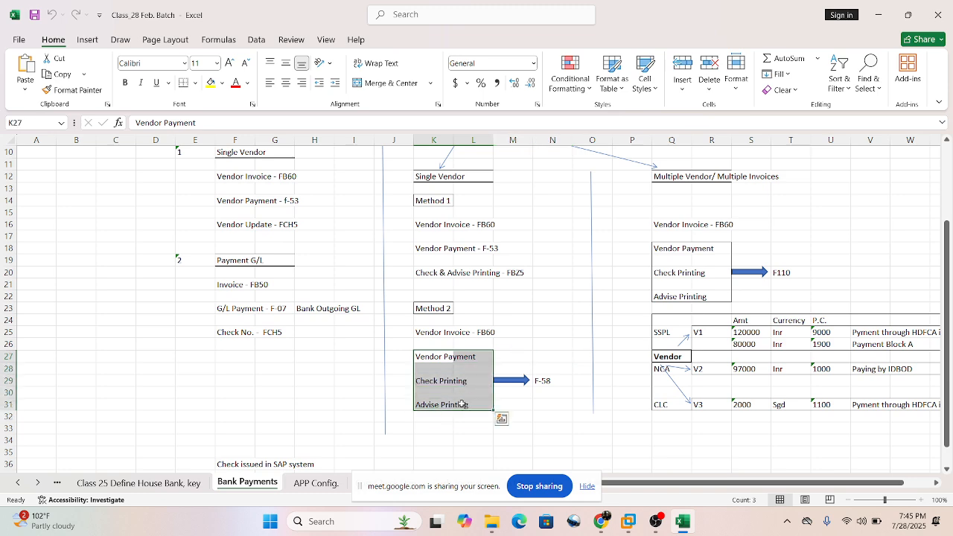
left_click(552, 380)
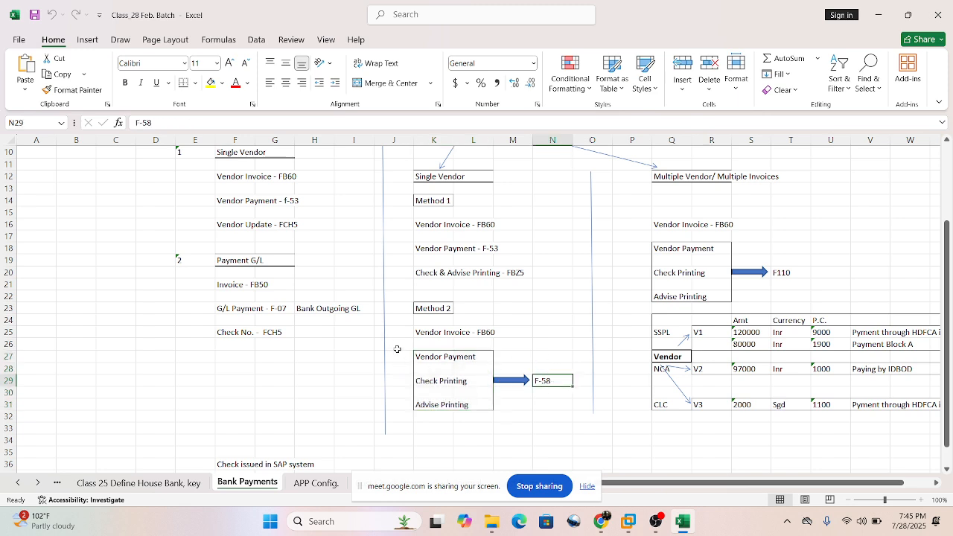
Examine the Method 2 block of vendor payment, check printing and advise printing together with its transaction code F-58.
left_click_drag(395, 345, 500, 417)
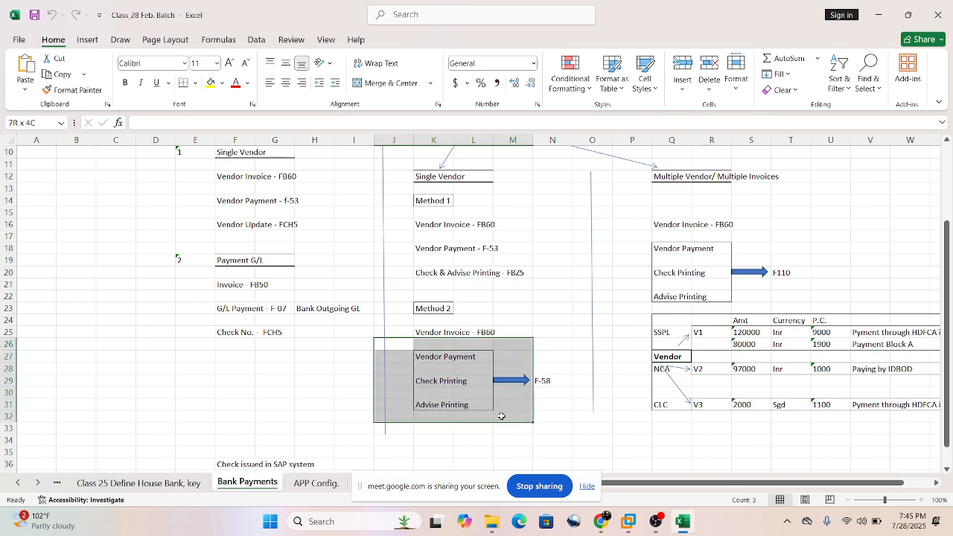
left_click(549, 370)
left_click(558, 382)
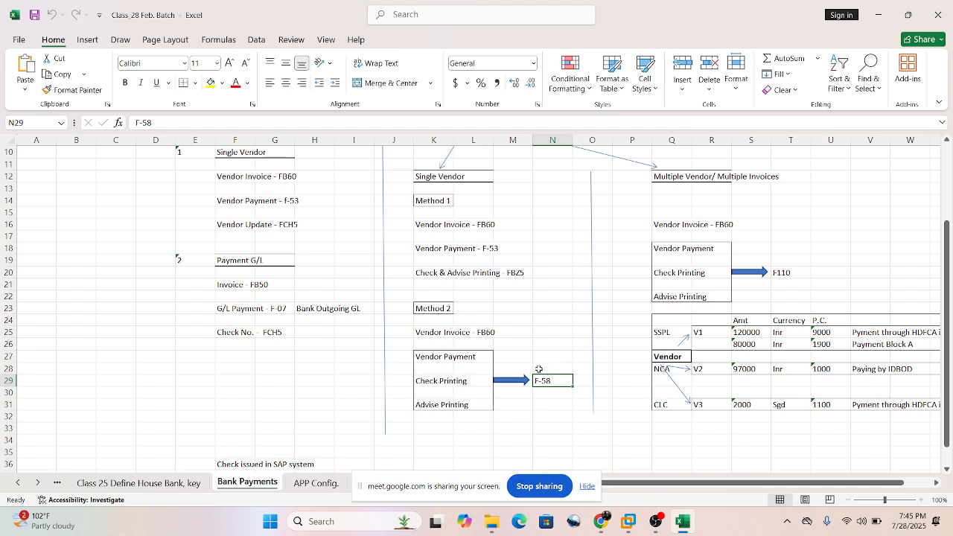
left_click(551, 369)
left_click(545, 382)
left_click_drag(417, 360, 466, 407)
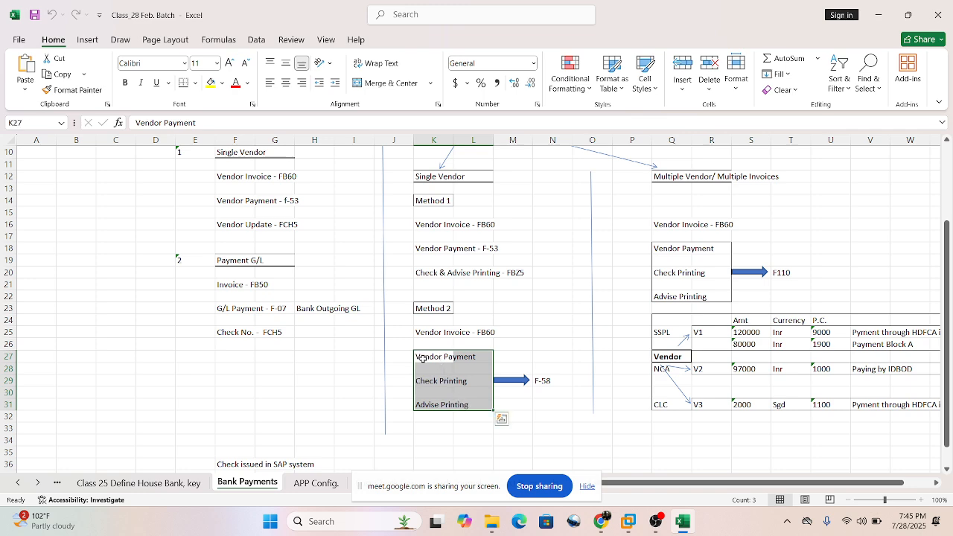
left_click(443, 397)
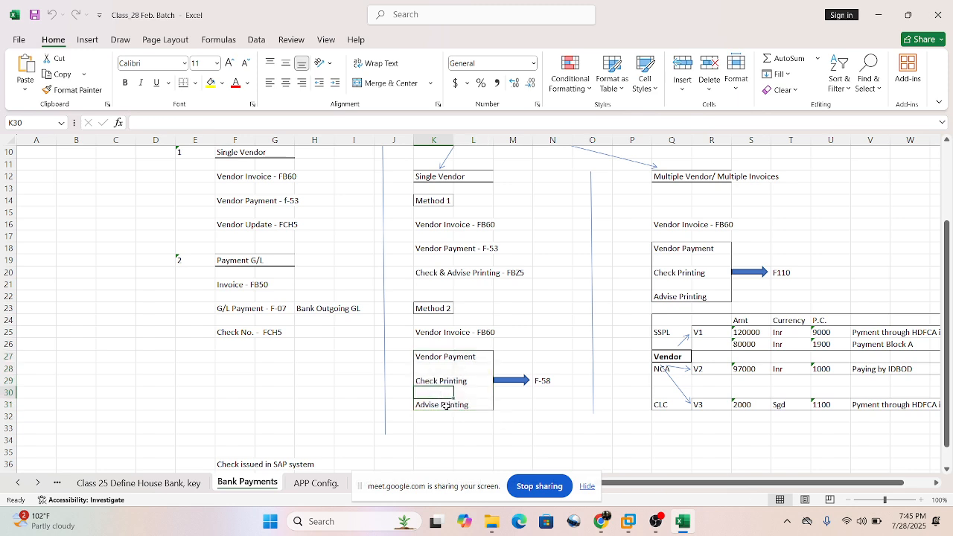
left_click(427, 417)
left_click_drag(426, 358, 488, 392)
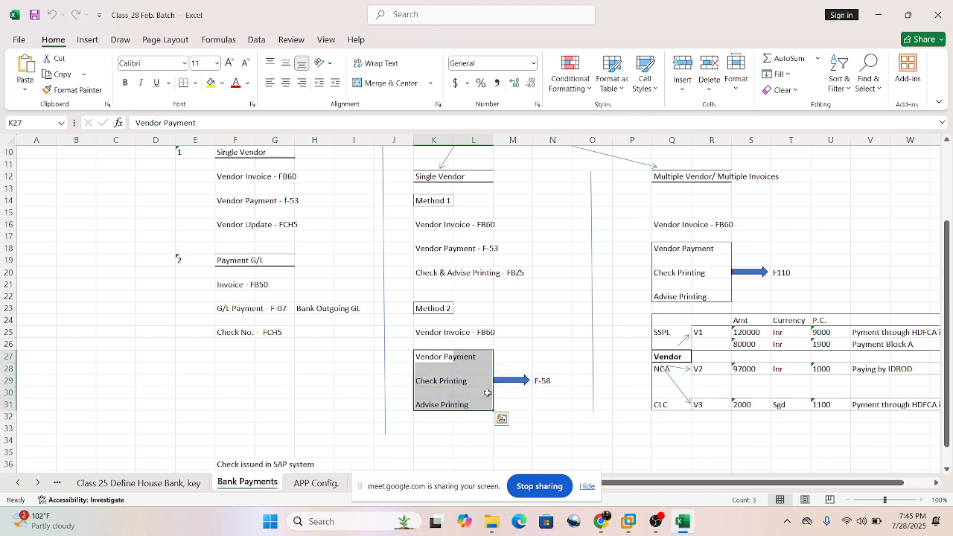
left_click(518, 345)
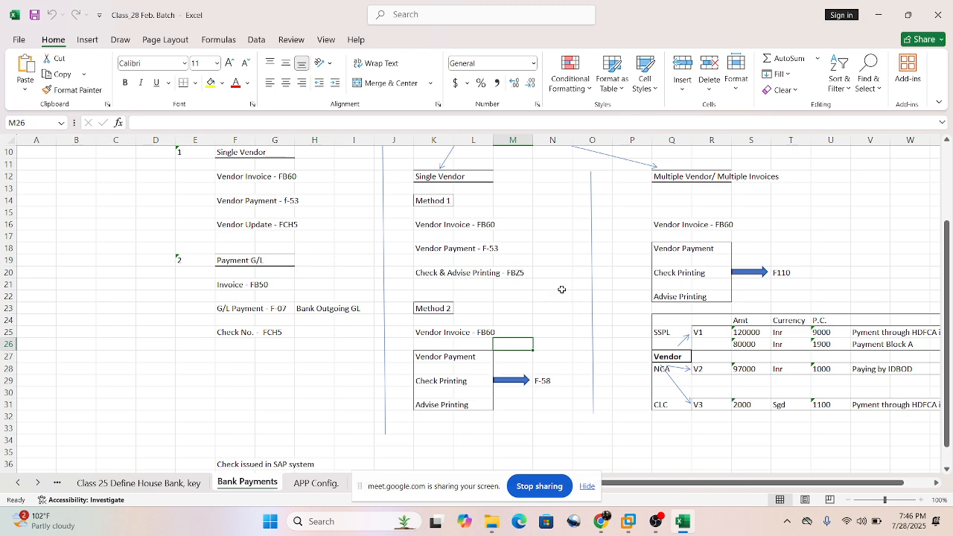
Review the whole automatic single-vendor section and the F110 code in the Multiple Vendor/ Multiple Invoices branch.
scroll(562, 288, "up", 1)
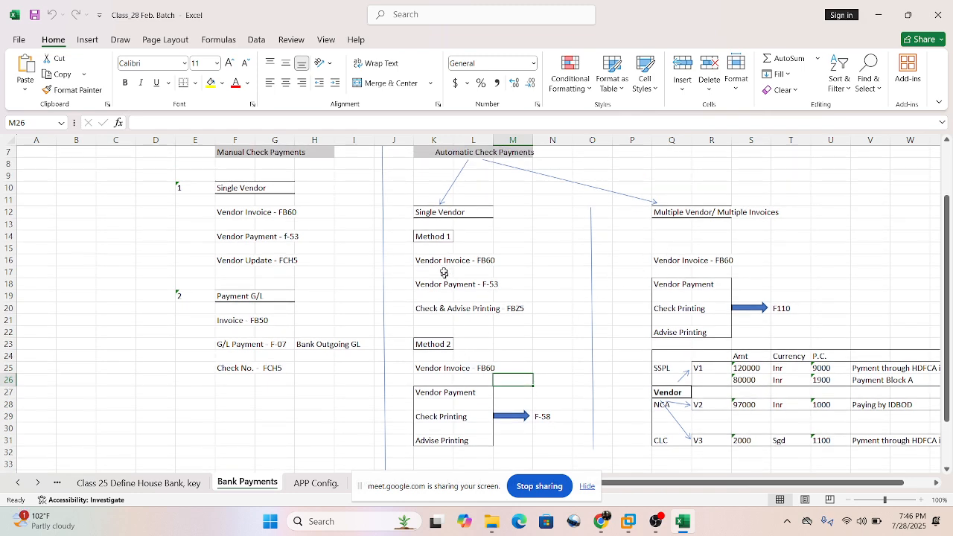
left_click_drag(404, 202, 565, 458)
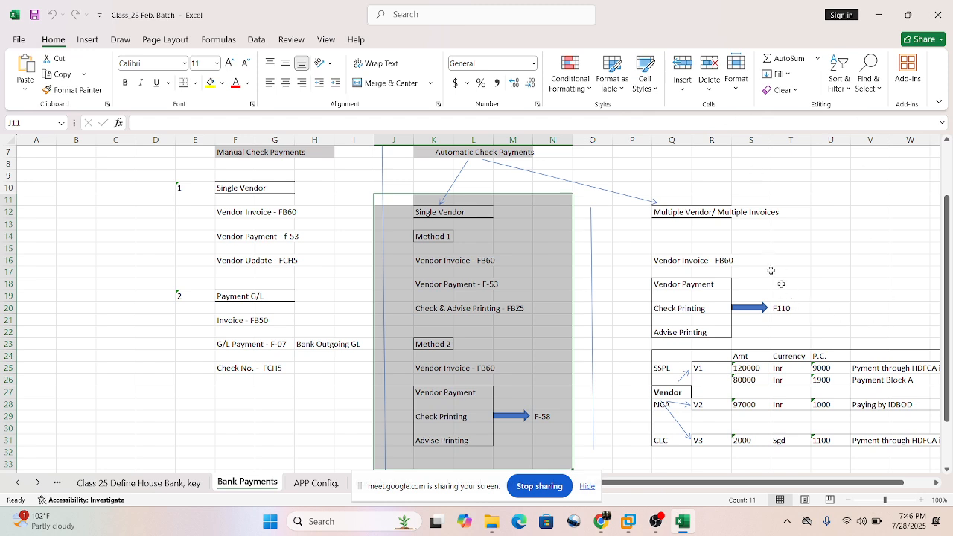
mouse_move(781, 299)
left_mouse_down()
mouse_move(783, 318)
mouse_move(812, 317)
mouse_move(799, 319)
mouse_move(792, 303)
mouse_move(798, 318)
mouse_move(780, 318)
mouse_move(805, 312)
mouse_move(788, 310)
left_mouse_up()
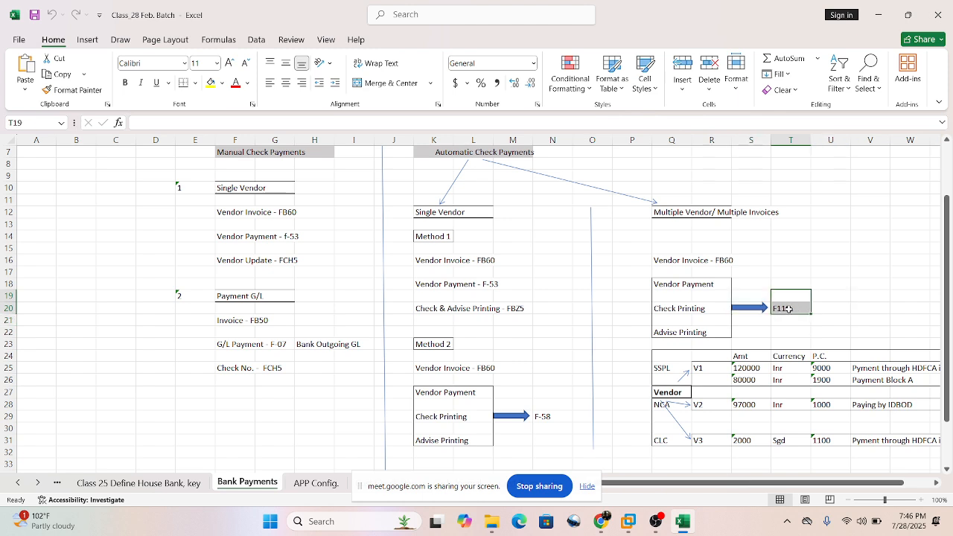
left_click(786, 305)
left_click(781, 287)
left_click(781, 297)
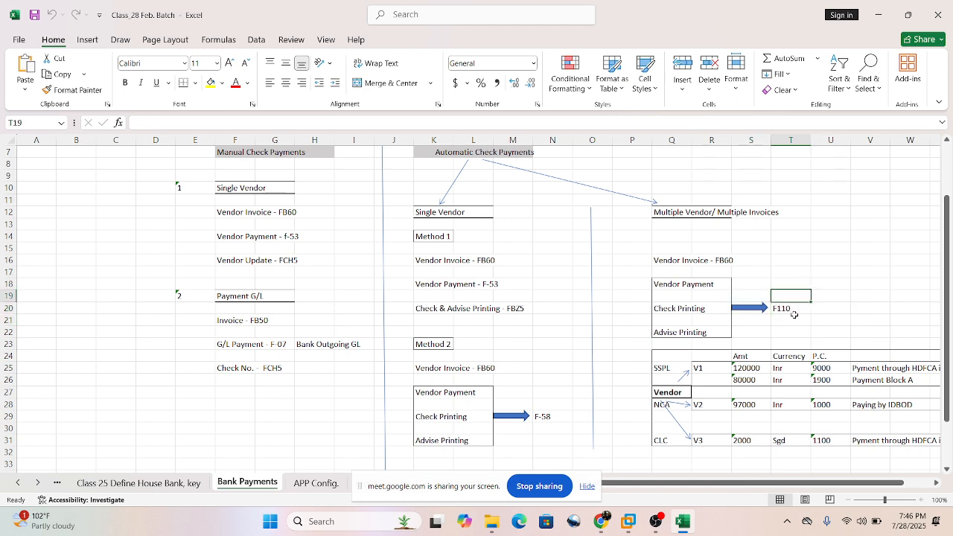
left_click(794, 311)
key("Up")
key("Up")
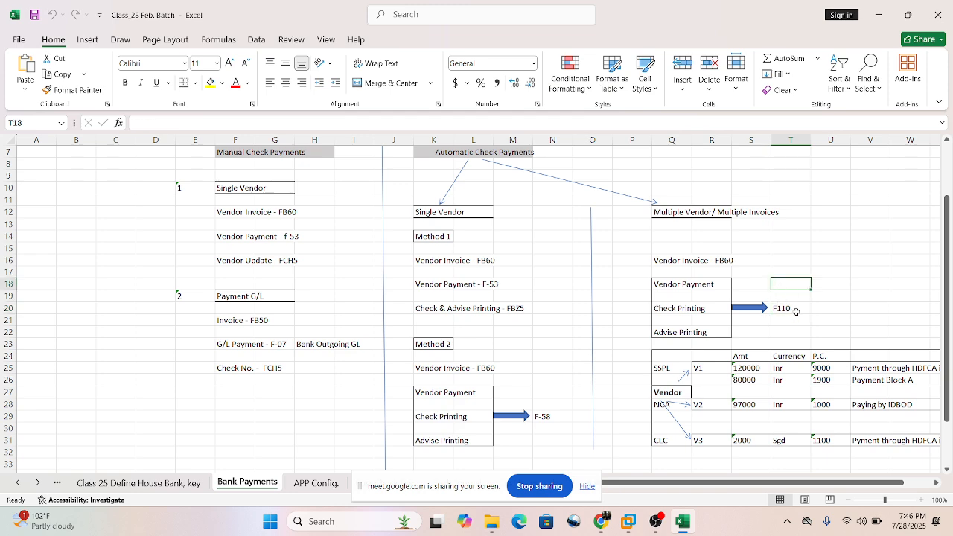
left_click_drag(779, 301, 787, 319)
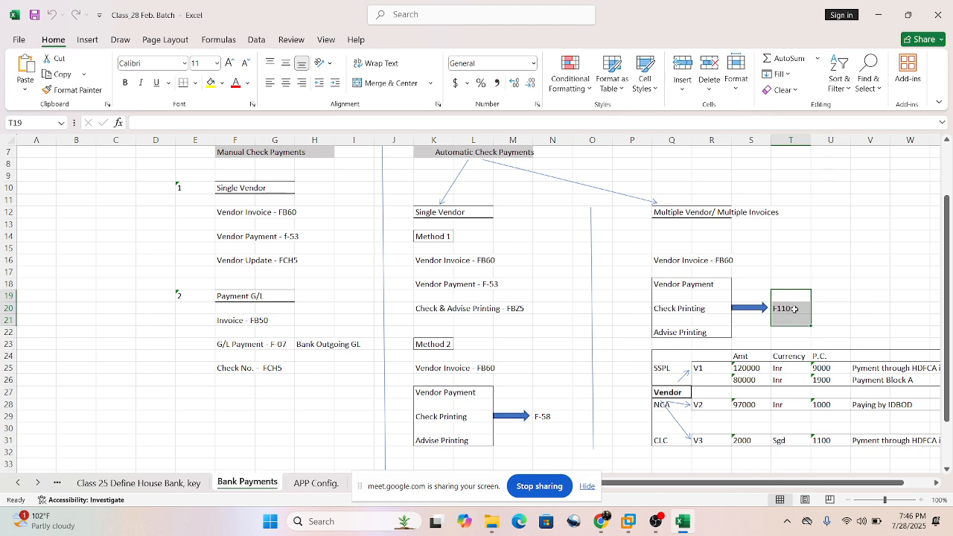
Compare the payment and printing block for F110 with the Method 2 block for F-58 and its FB60 invoice row.
left_click_drag(673, 283, 710, 334)
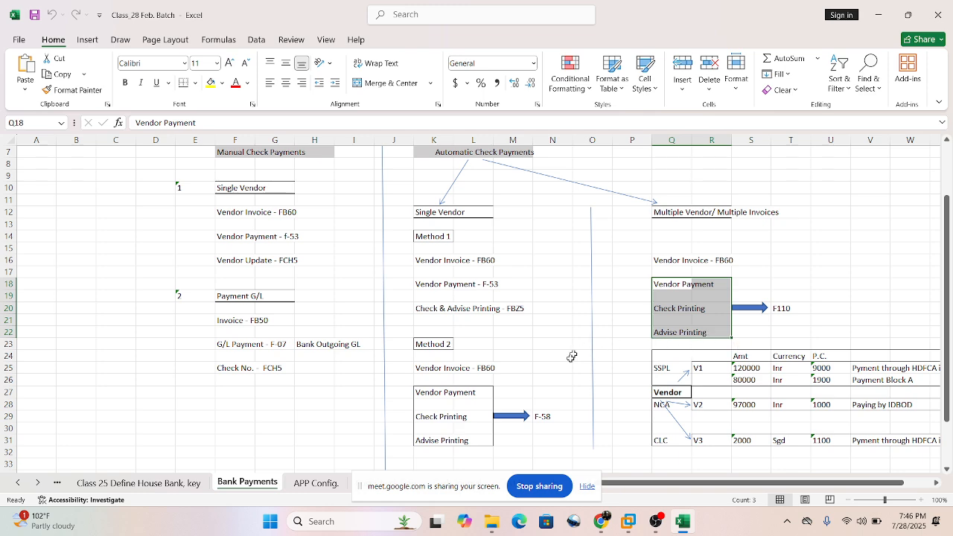
left_click_drag(457, 396, 469, 440)
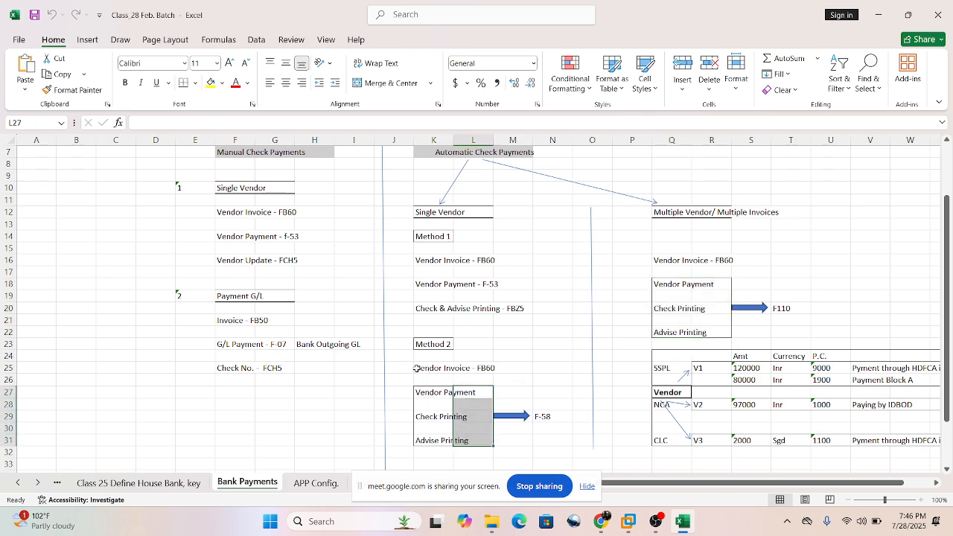
left_click_drag(408, 358, 529, 362)
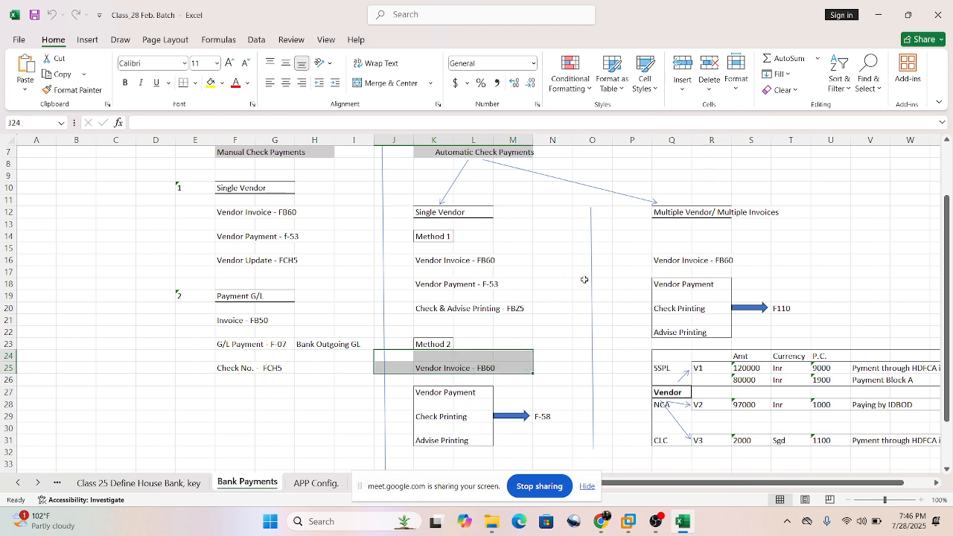
left_click(790, 310)
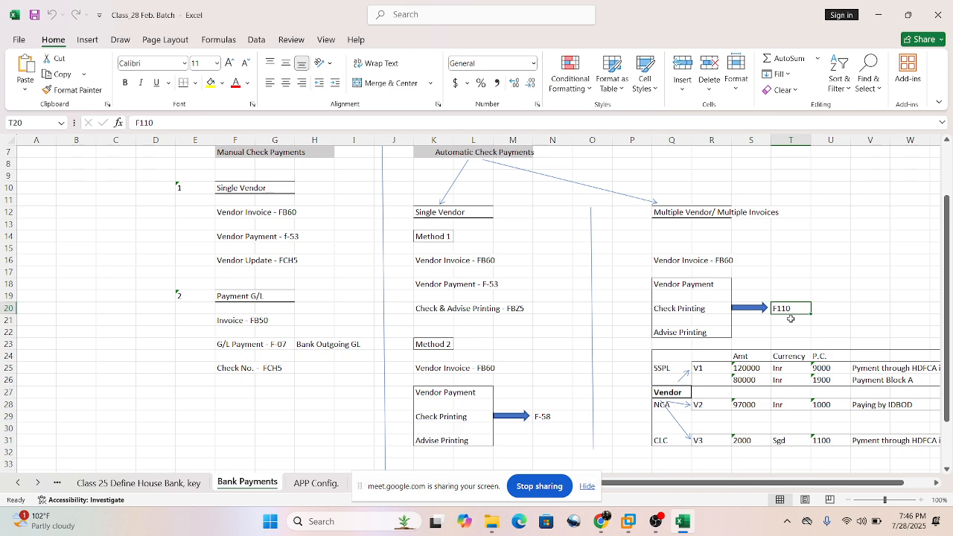
left_click(552, 417)
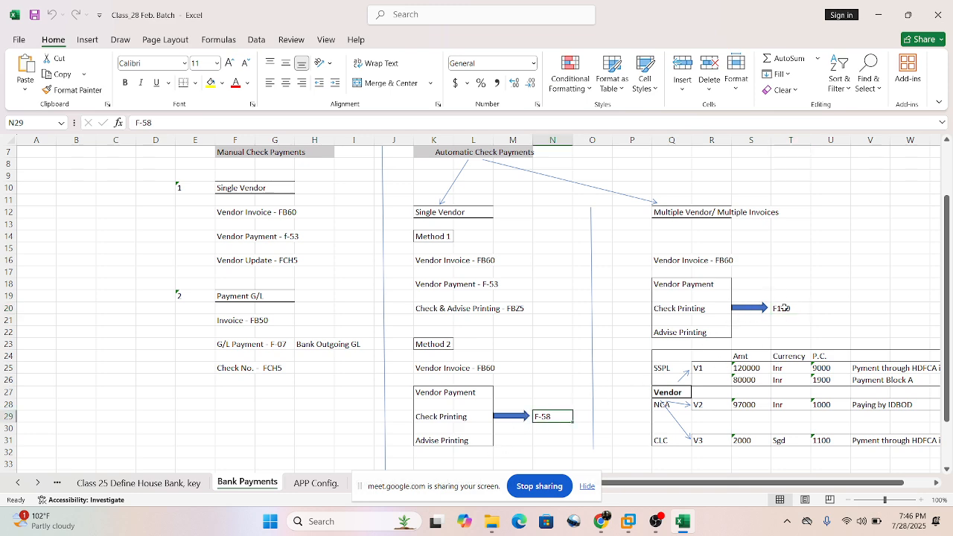
left_click_drag(781, 295, 800, 317)
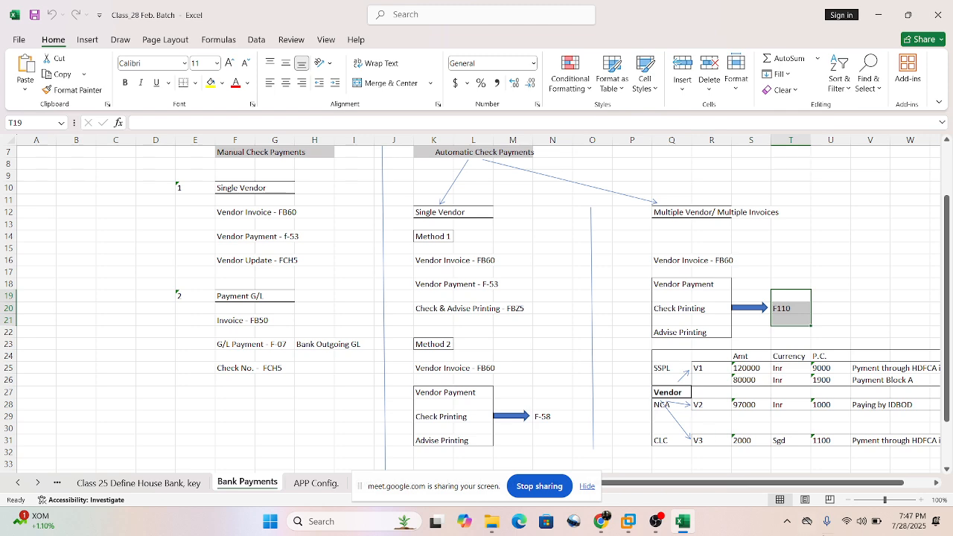
Look over the full vendor example table below the Multiple Vendor/ Multiple Invoices payment block.
left_click(936, 487)
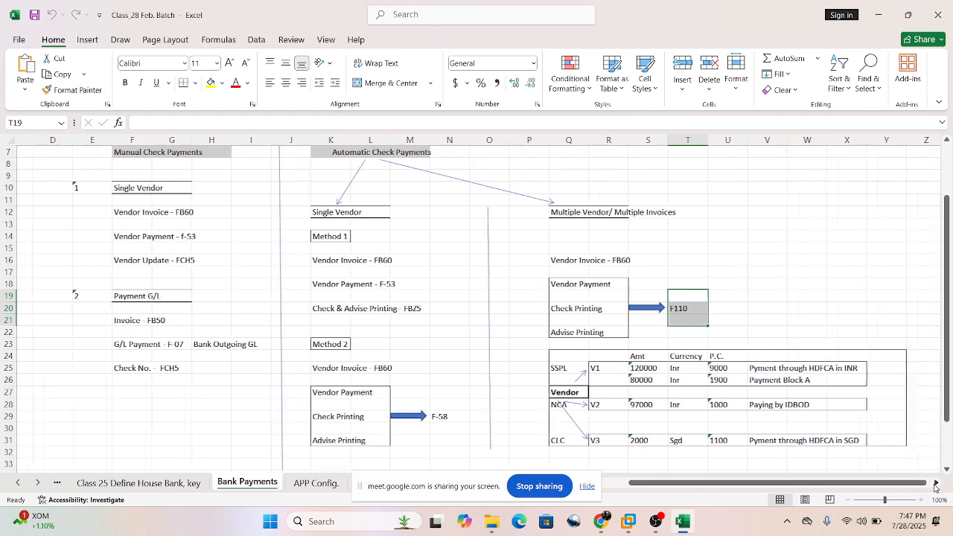
left_click(935, 487)
left_click(782, 283)
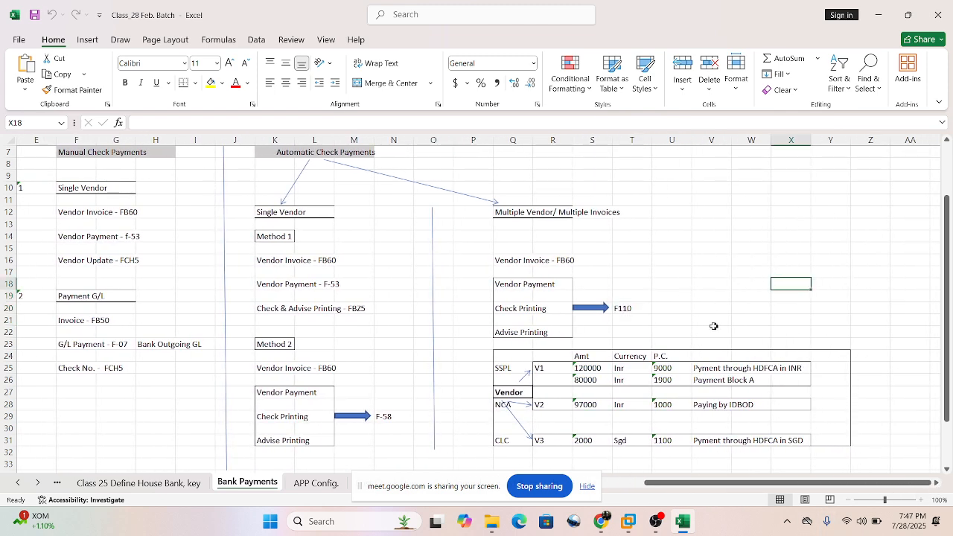
scroll(714, 326, "down", 2)
scroll(726, 318, "up", 2)
scroll(727, 379, "down", 1)
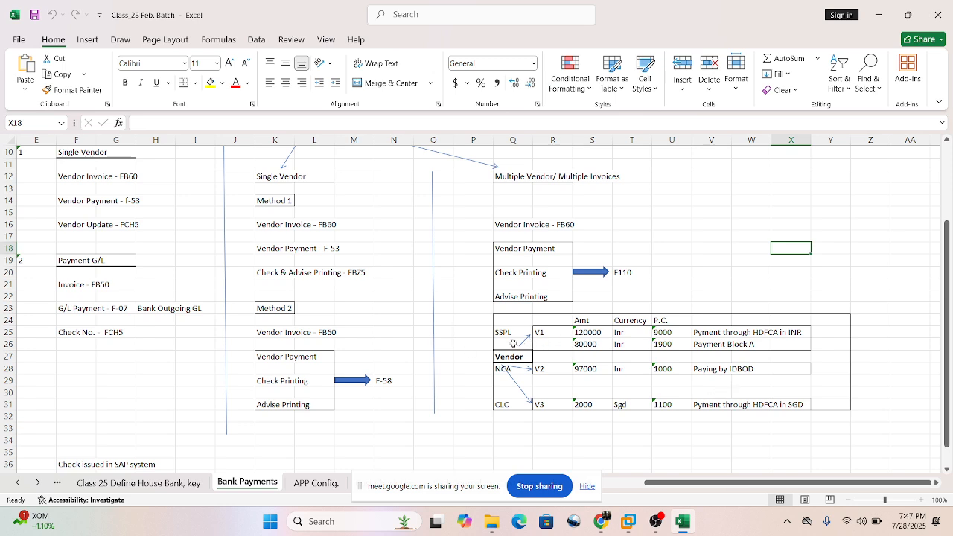
left_click(450, 322)
left_click(452, 344)
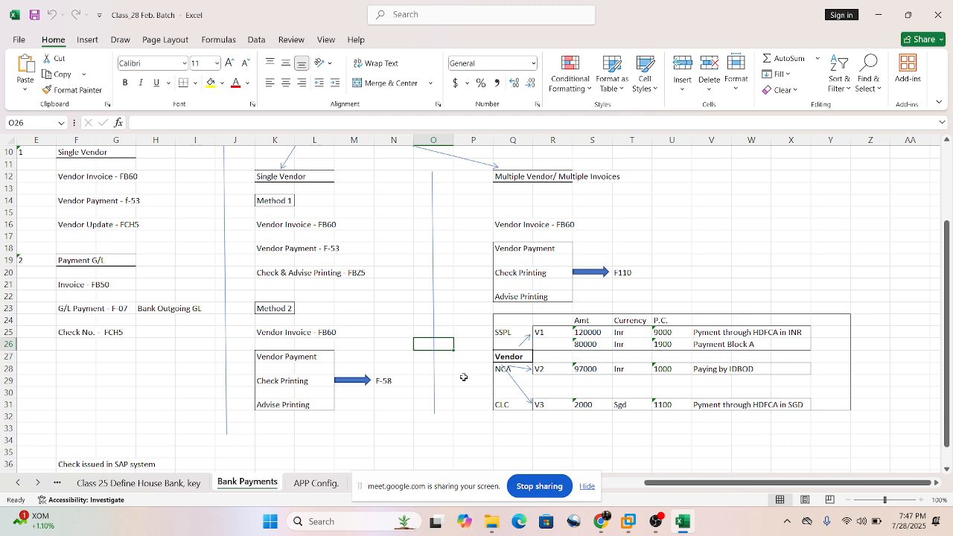
left_click(463, 371)
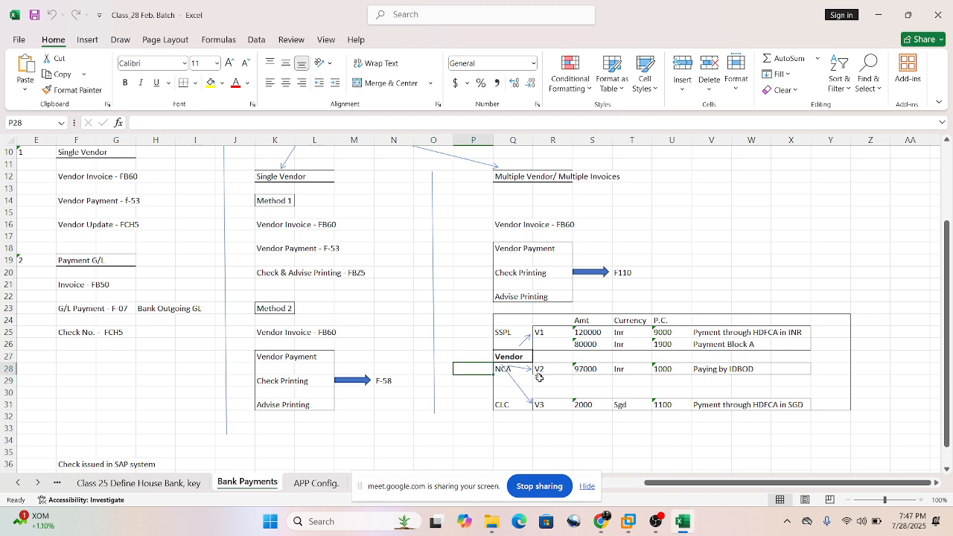
left_click_drag(436, 333, 462, 368)
left_click(465, 354)
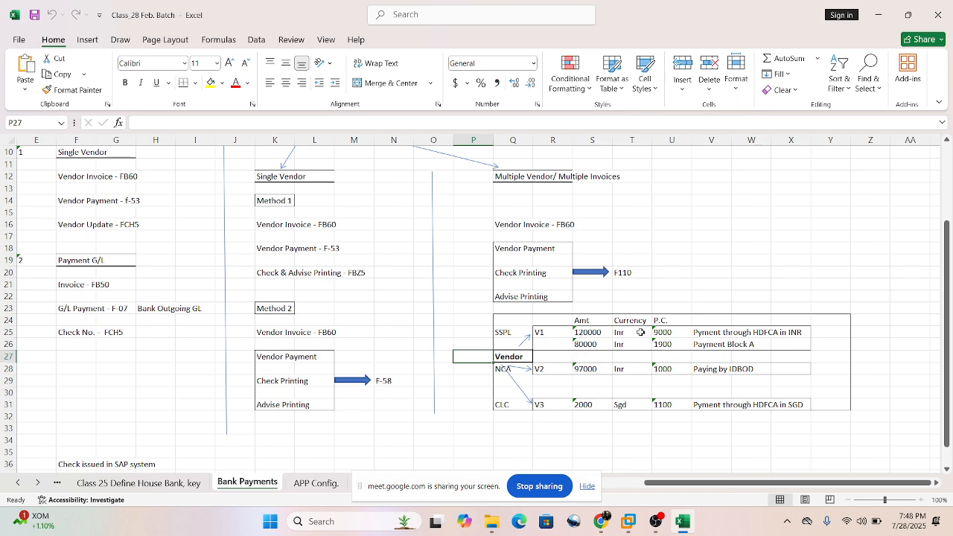
Read the two invoice rows of vendor SSPL (V1), covering their amounts, currency and P.C. values.
left_click(537, 335)
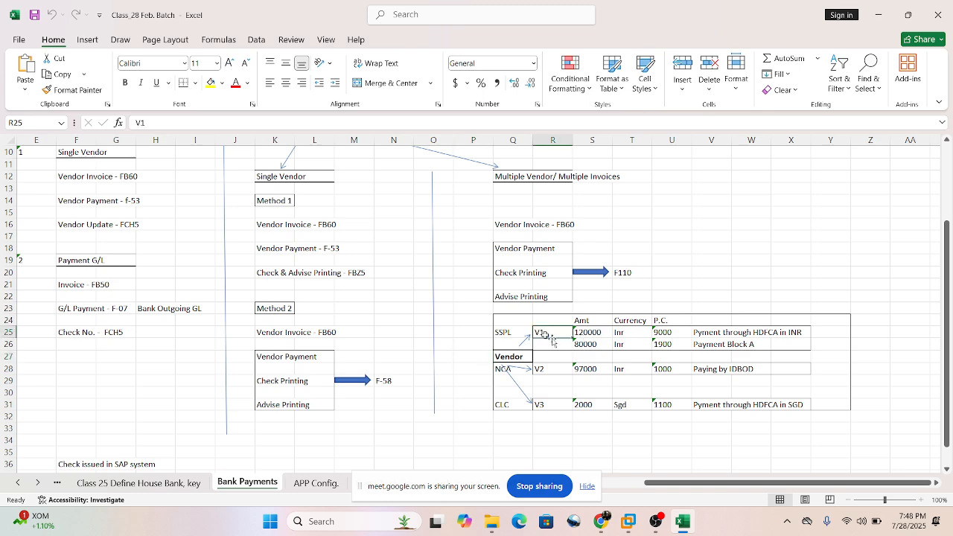
left_click(501, 334)
left_click(588, 335)
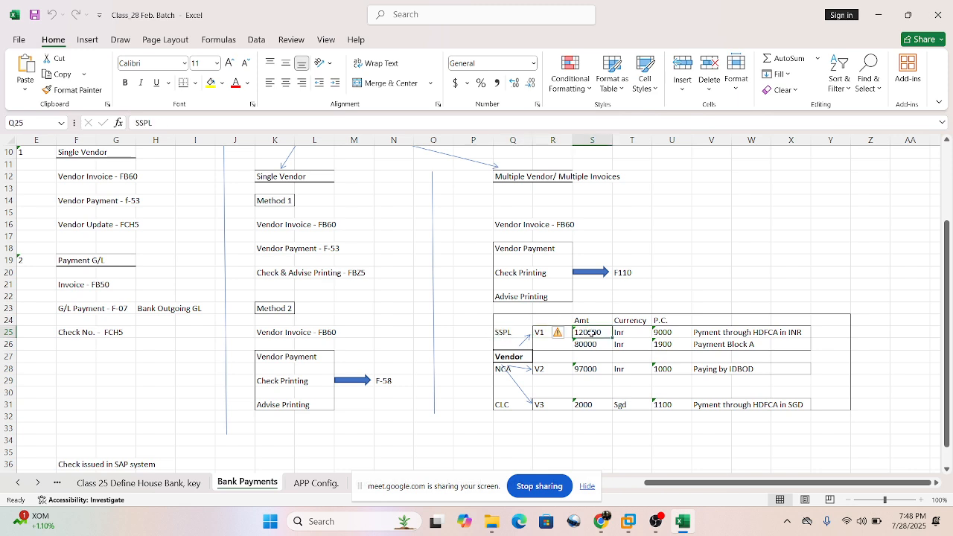
left_click(595, 346)
left_click(522, 320)
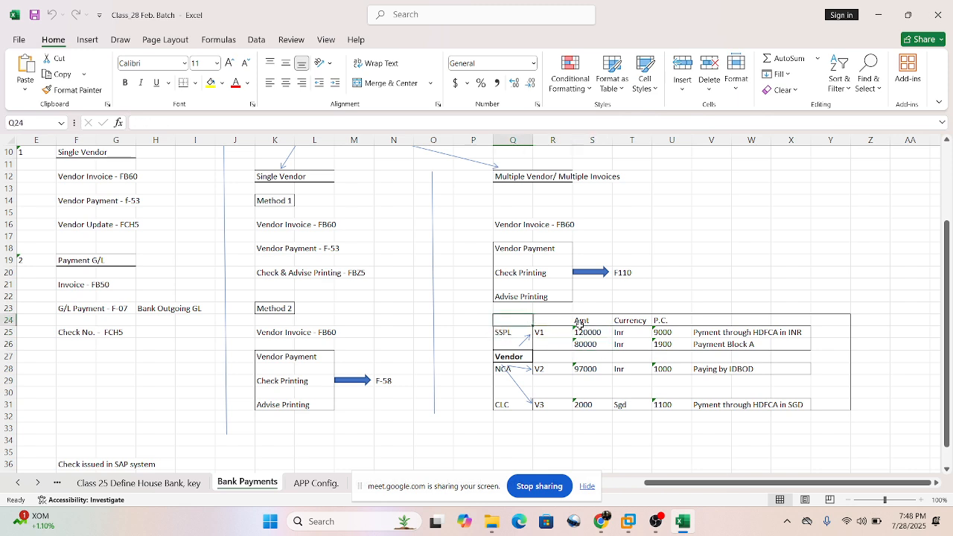
left_click(580, 332)
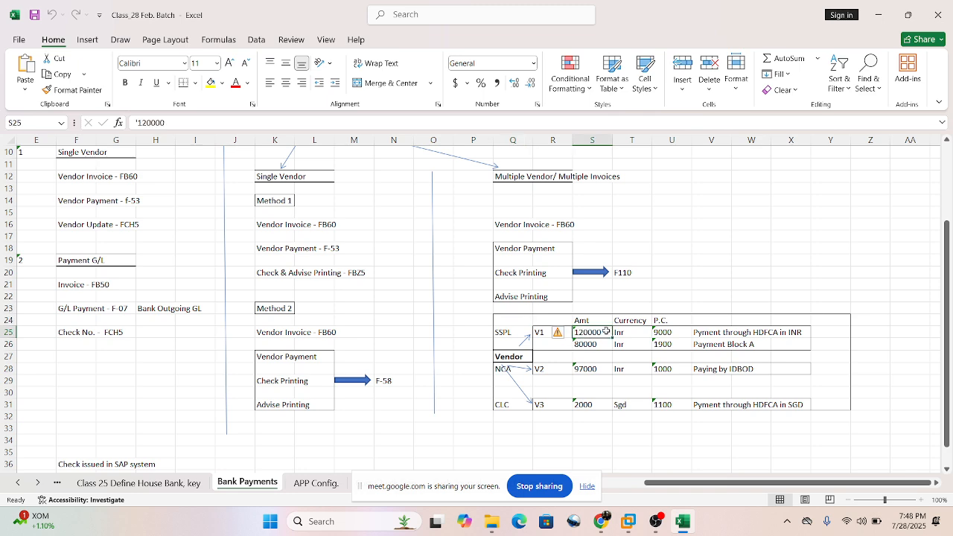
left_click_drag(606, 330, 599, 346)
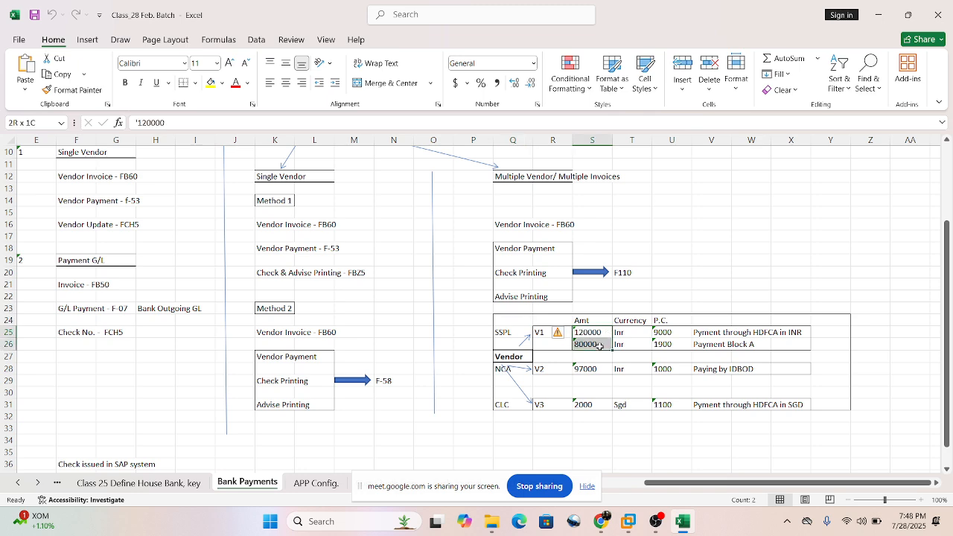
left_click_drag(638, 335, 641, 355)
left_click(672, 331)
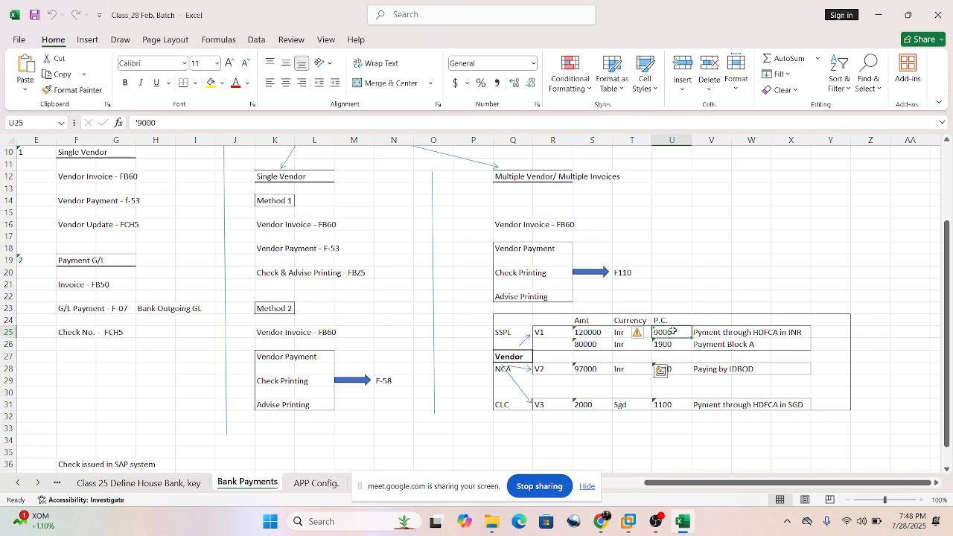
left_click(677, 345)
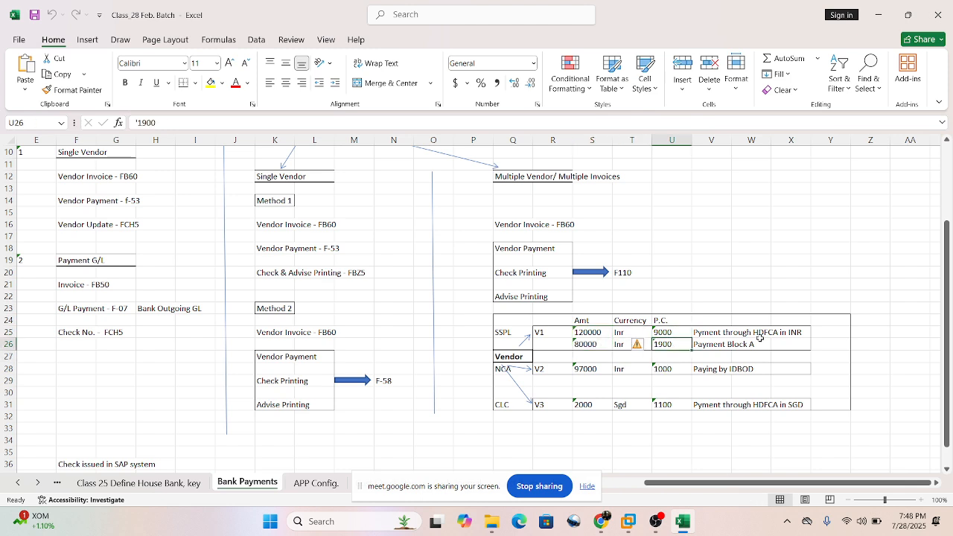
Read the payment remarks of the two SSPL invoices and relate the Payment Block A entry to F110.
left_click_drag(701, 331, 817, 342)
left_click(698, 347)
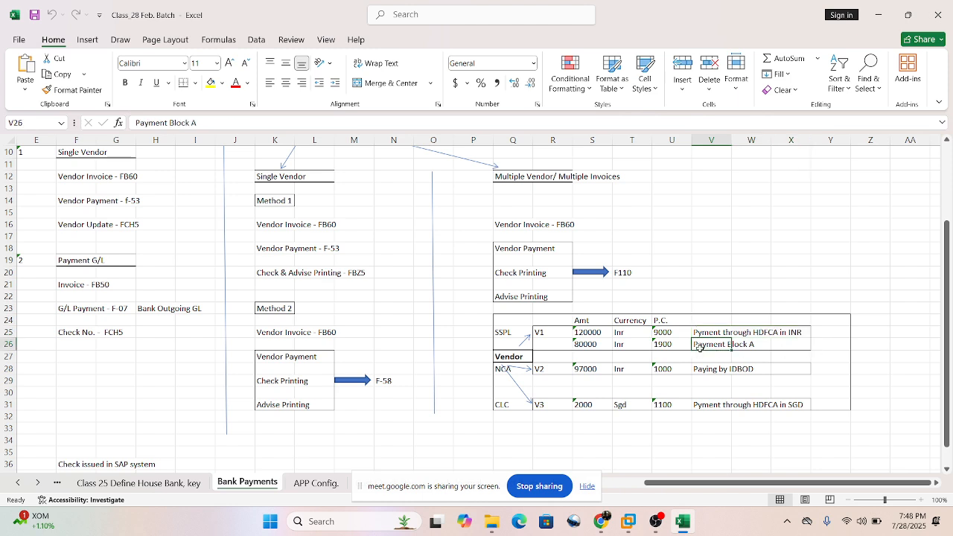
left_click_drag(698, 347, 758, 345)
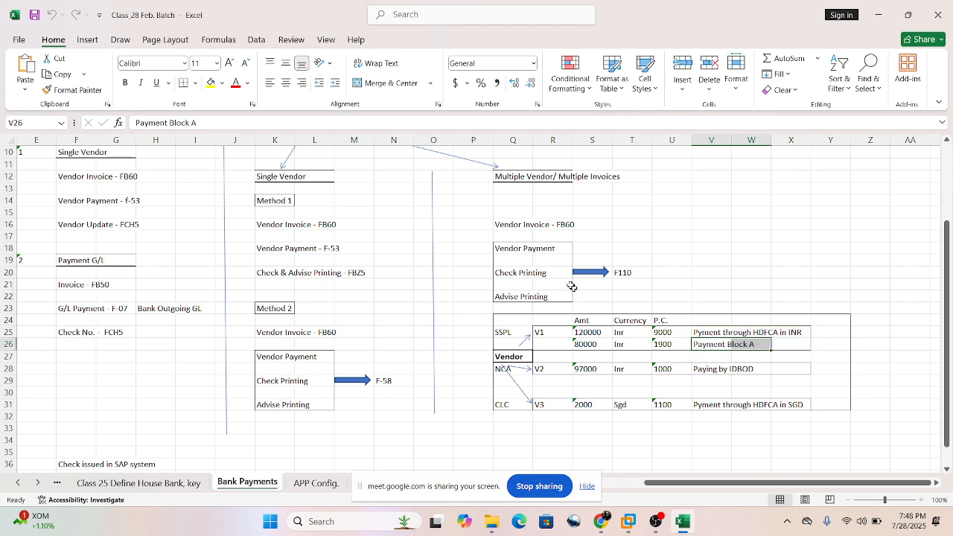
left_click(629, 273)
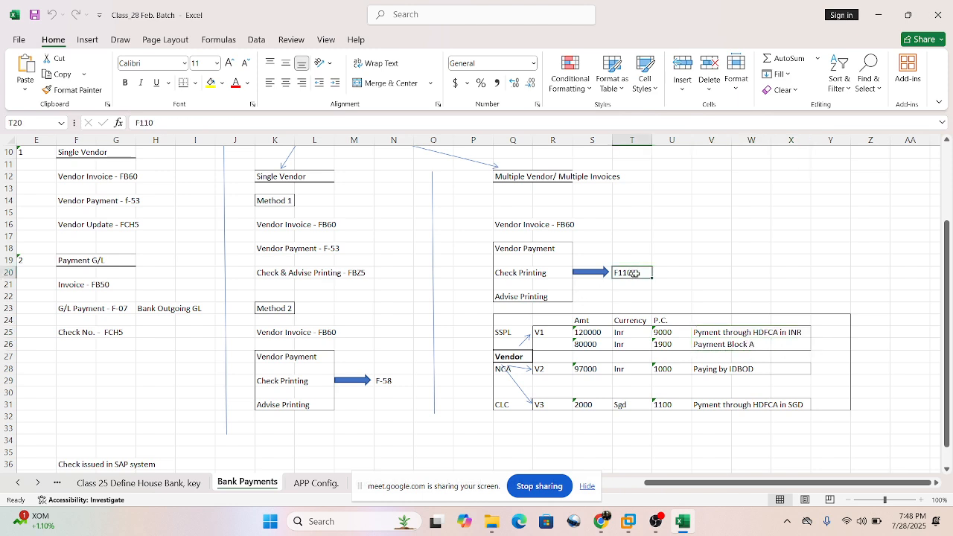
left_click(707, 347)
left_click(772, 344)
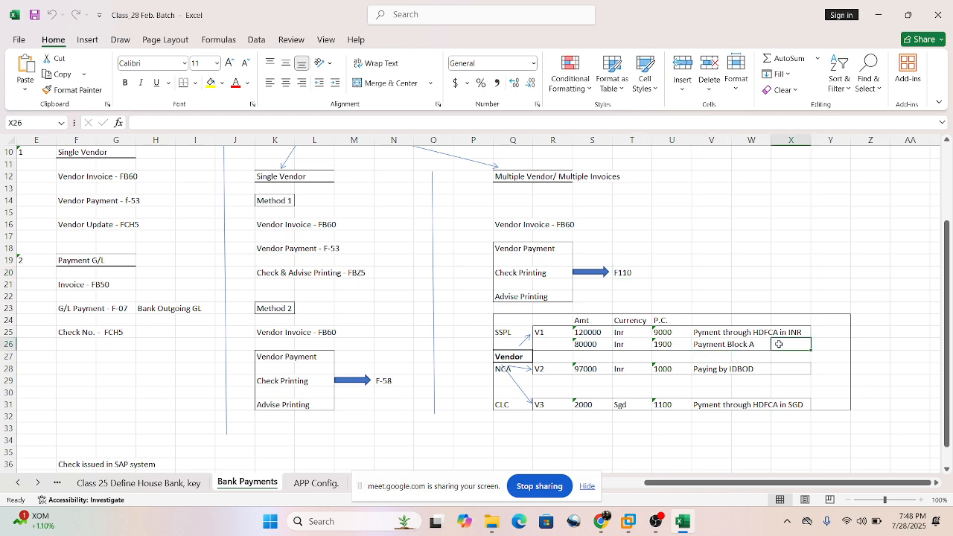
Compare the SSPL invoice row marked Payment Block A with the row paid through HDFCA in INR, including both amounts.
left_click(699, 348)
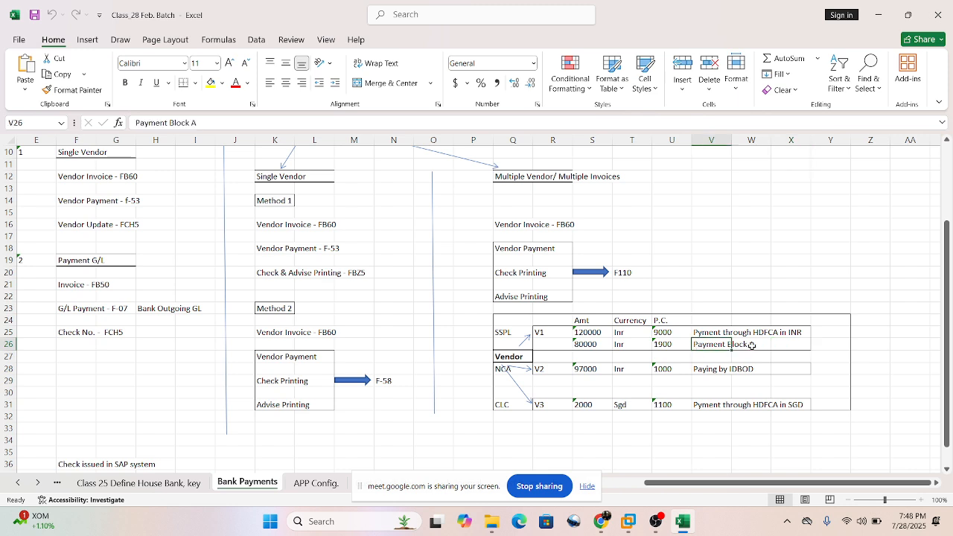
left_click(789, 344)
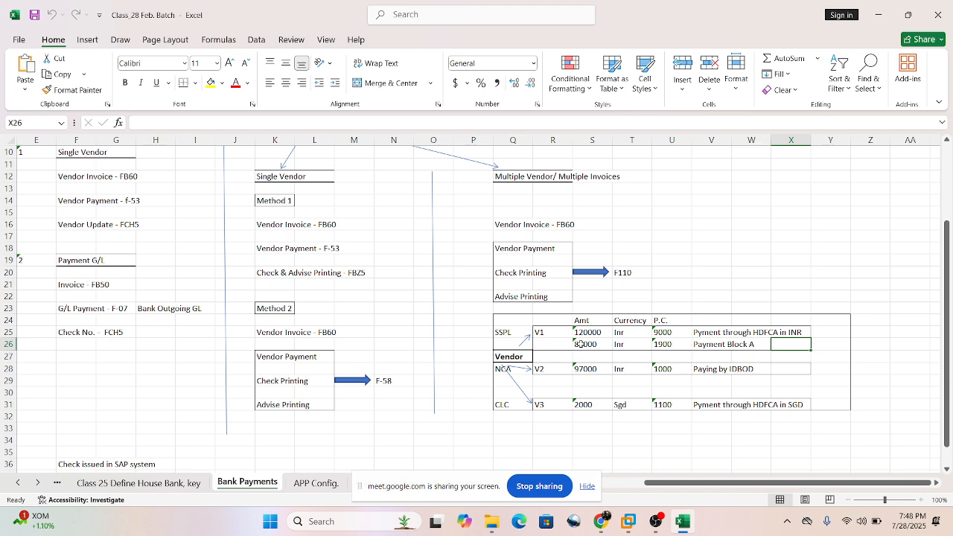
left_click_drag(580, 344, 742, 346)
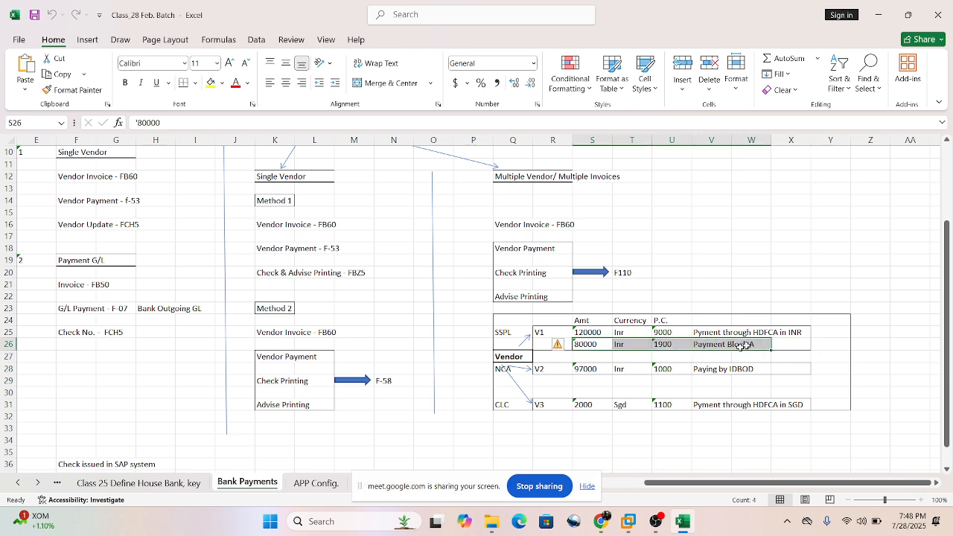
left_click(578, 333)
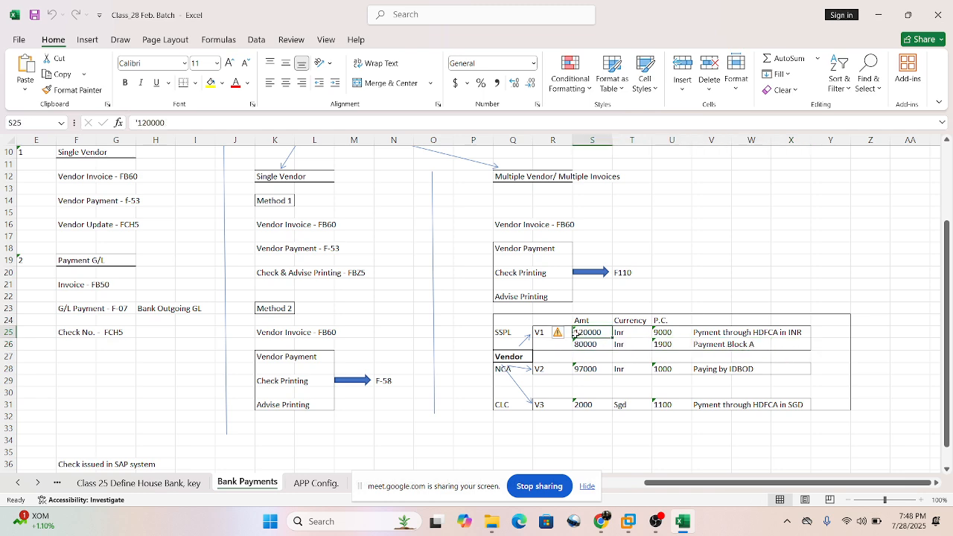
left_click(703, 334)
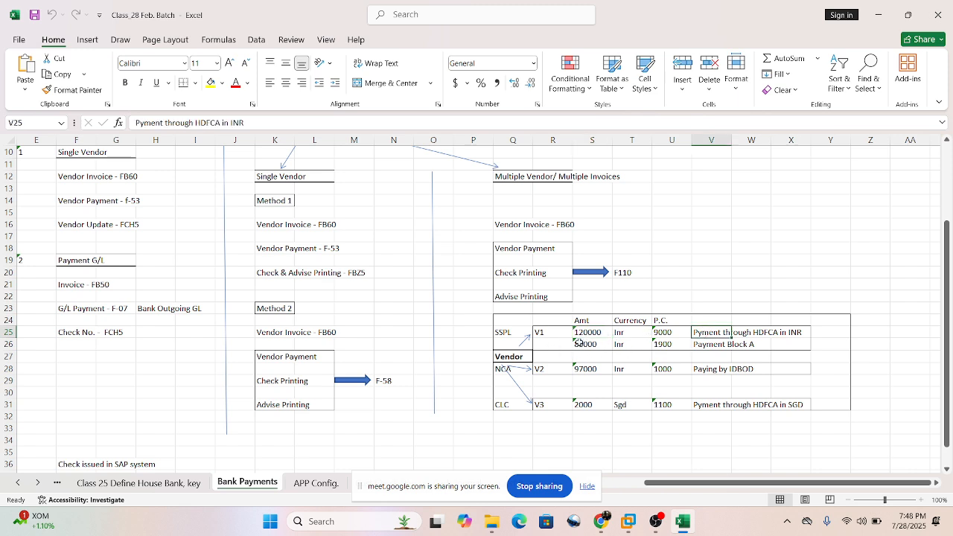
left_click_drag(578, 343, 754, 344)
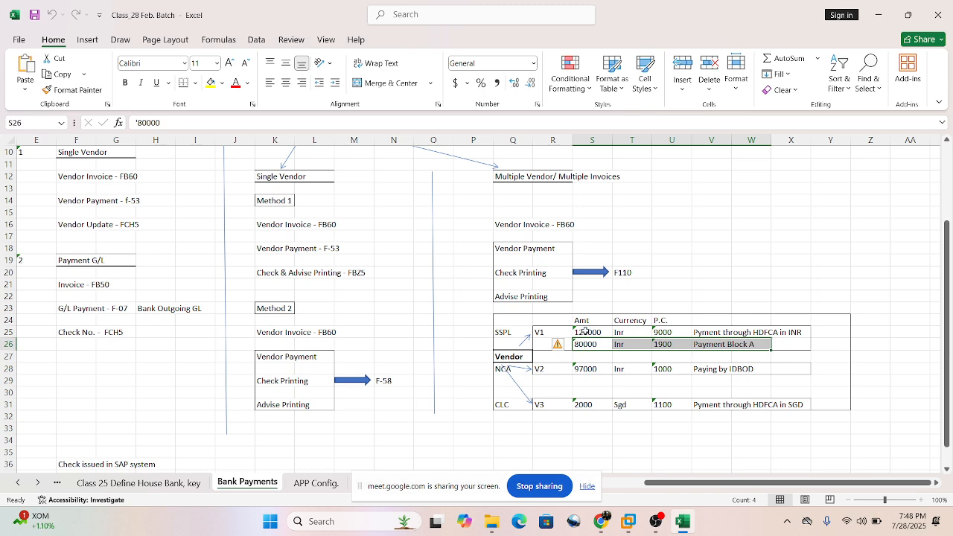
left_click_drag(588, 328, 593, 343)
left_click_drag(610, 345, 611, 344)
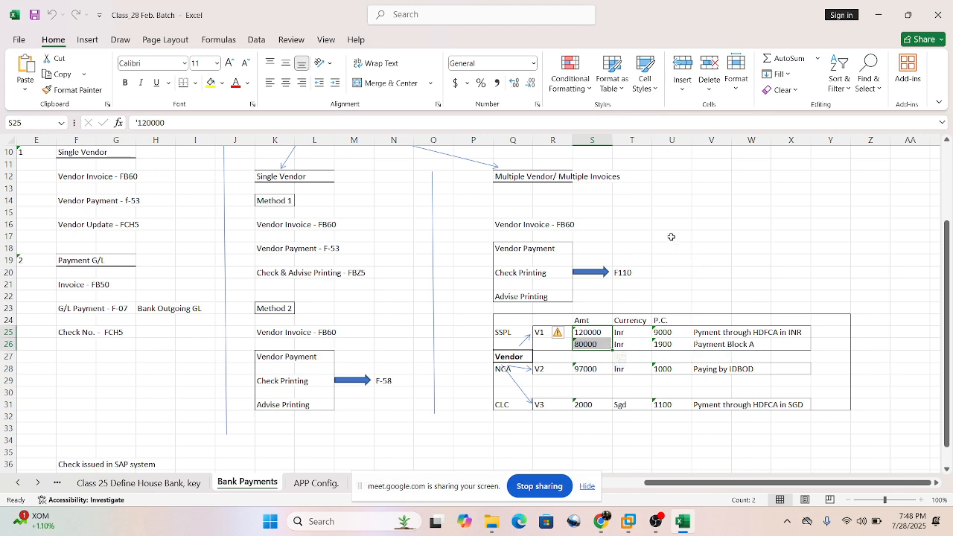
Relate the two SSPL invoice rows to the F110 transaction code beside the Vendor Payment and Check Printing block.
left_click_drag(671, 235, 674, 261)
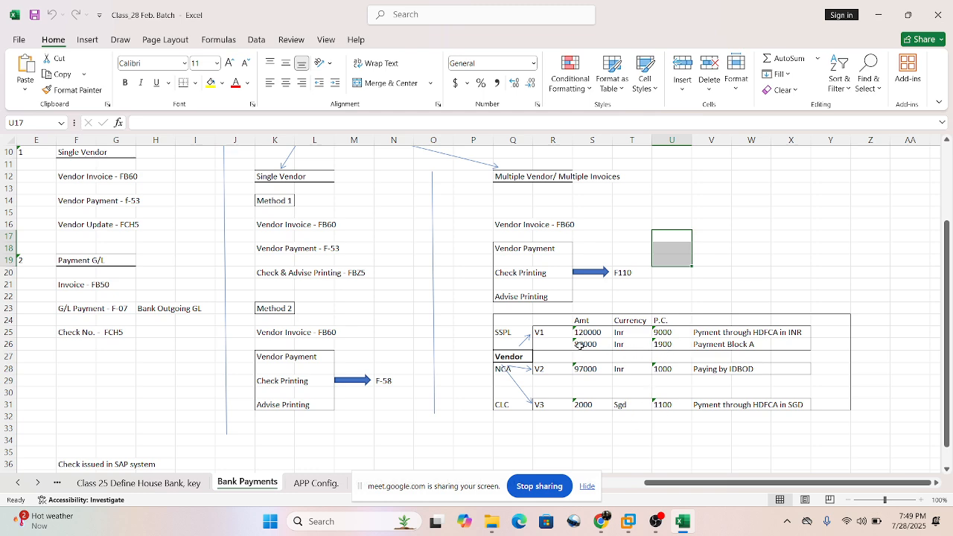
left_click_drag(579, 346, 744, 335)
mouse_move(633, 275)
left_mouse_down()
mouse_move(640, 303)
mouse_move(639, 276)
left_mouse_up()
left_click(674, 270)
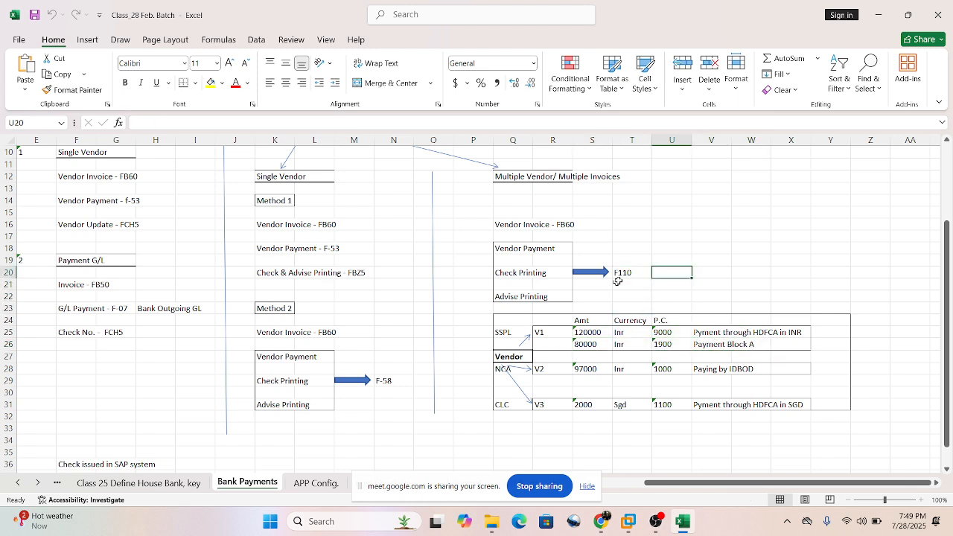
left_click(618, 276)
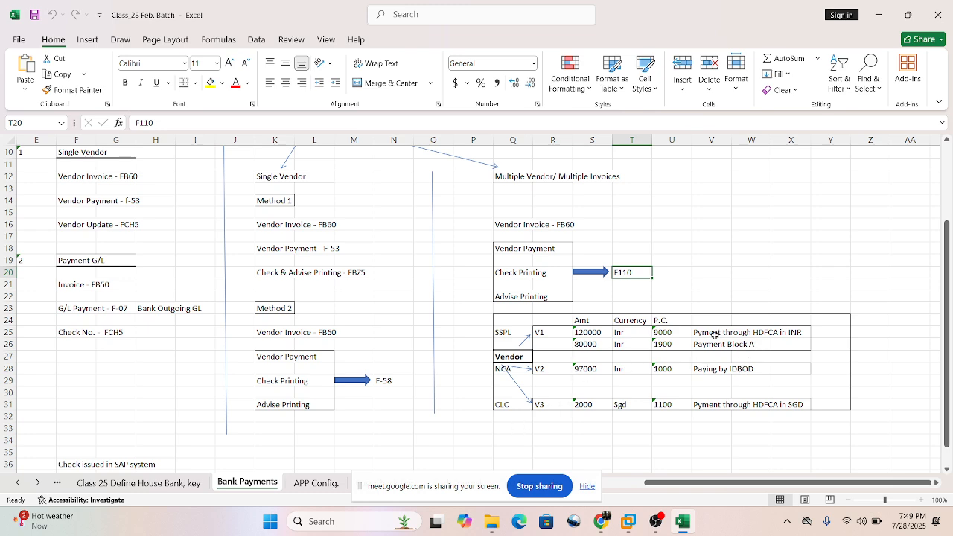
Read the payment remarks for vendors V1, V2 and V3, covering the paying banks HDFCA and IDBOD and the currencies.
left_click(697, 331)
left_click_drag(696, 331, 793, 332)
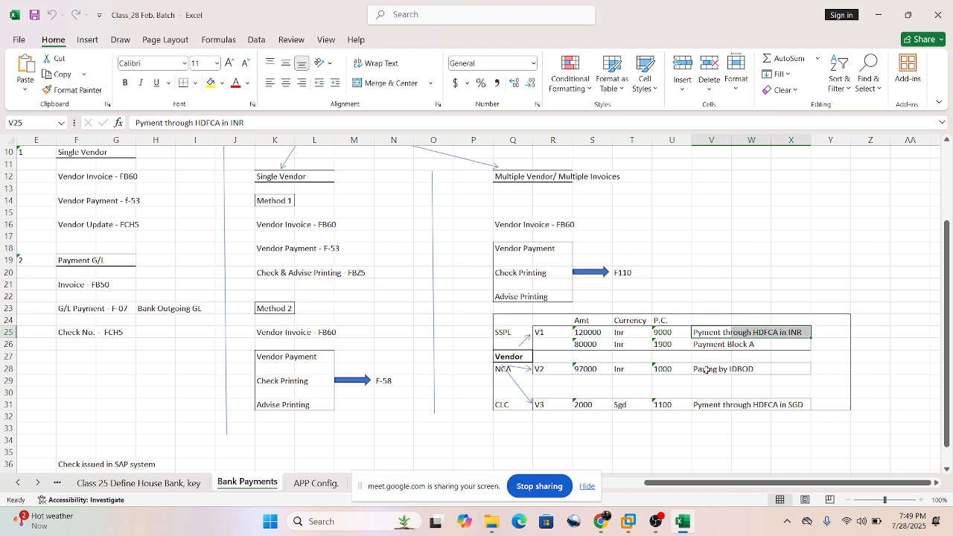
left_click_drag(701, 370, 765, 369)
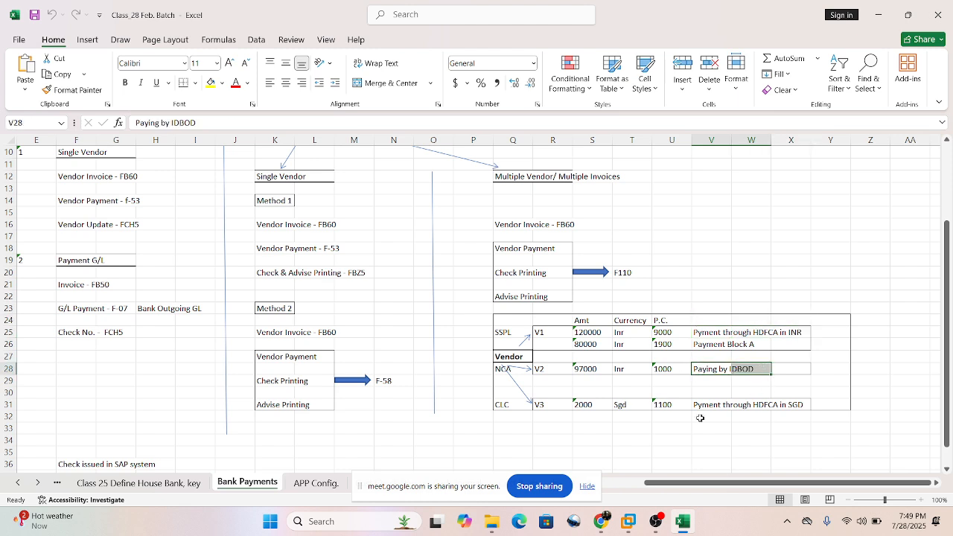
left_click(619, 369)
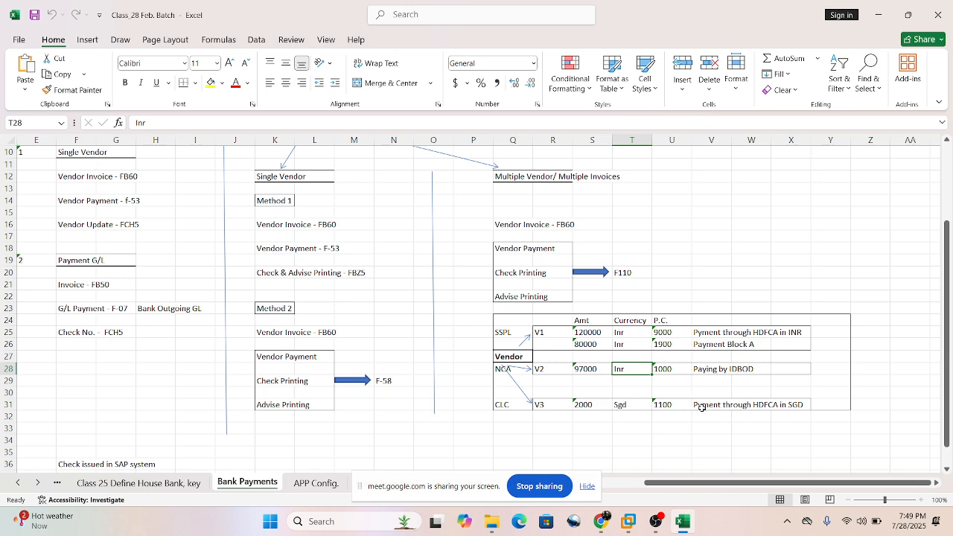
left_click_drag(701, 407, 807, 406)
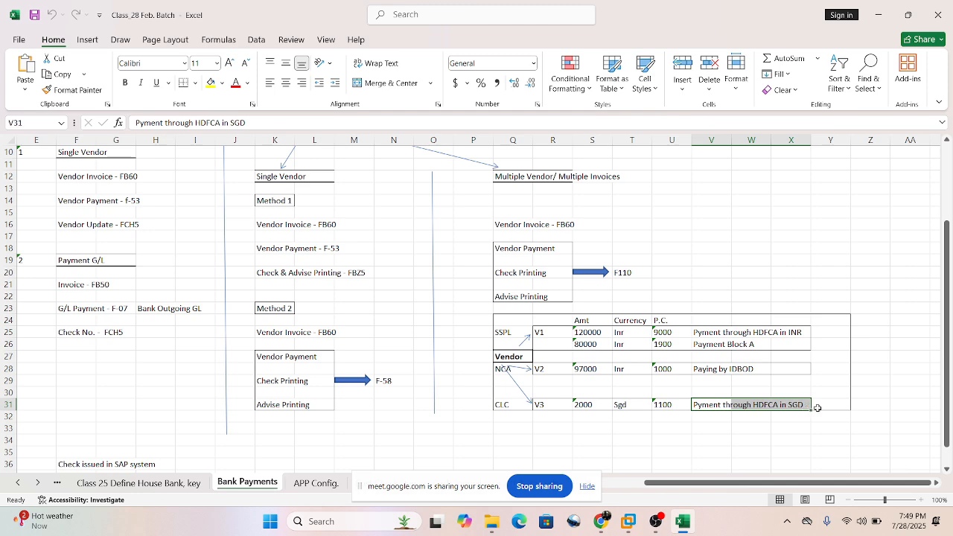
left_click(819, 250)
Look over the whole Bank Payments chart, from the Automatic Check Payments branches and Single Vendor heading to the vendor table.
scroll(703, 272, "up", 1)
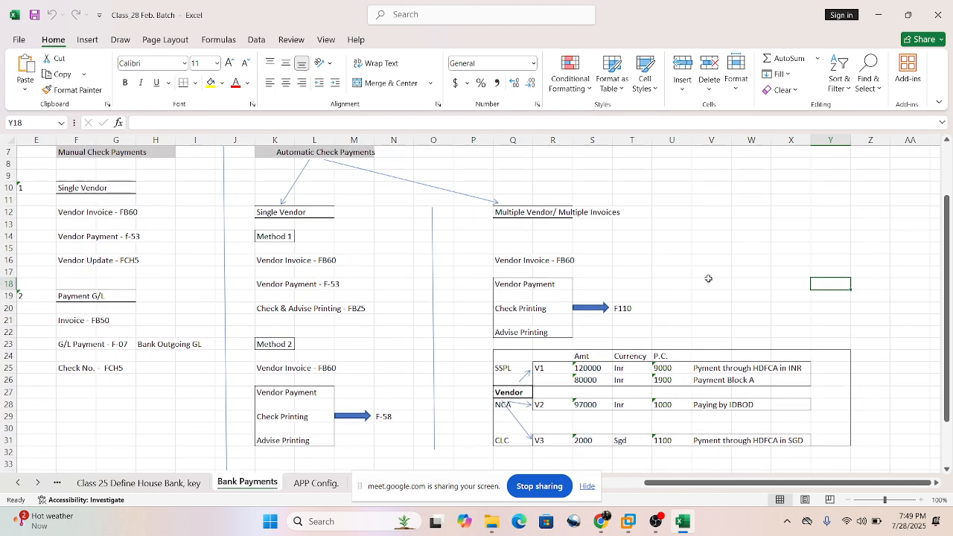
scroll(707, 274, "down", 1)
scroll(707, 272, "up", 1)
left_click_drag(253, 152, 867, 445)
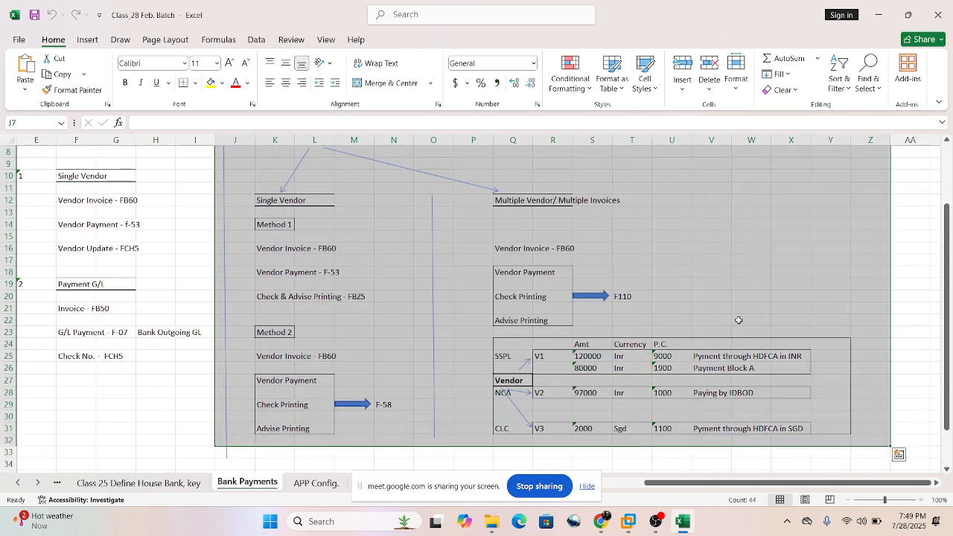
left_click(696, 262)
scroll(760, 293, "up", 2)
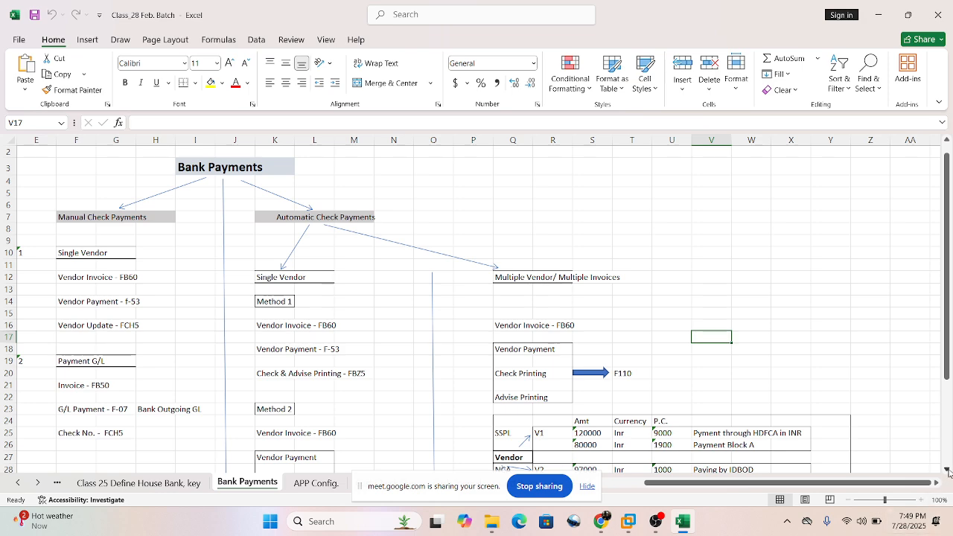
left_click(946, 469)
left_click(946, 470)
left_click(947, 470)
left_click(946, 470)
left_click(947, 470)
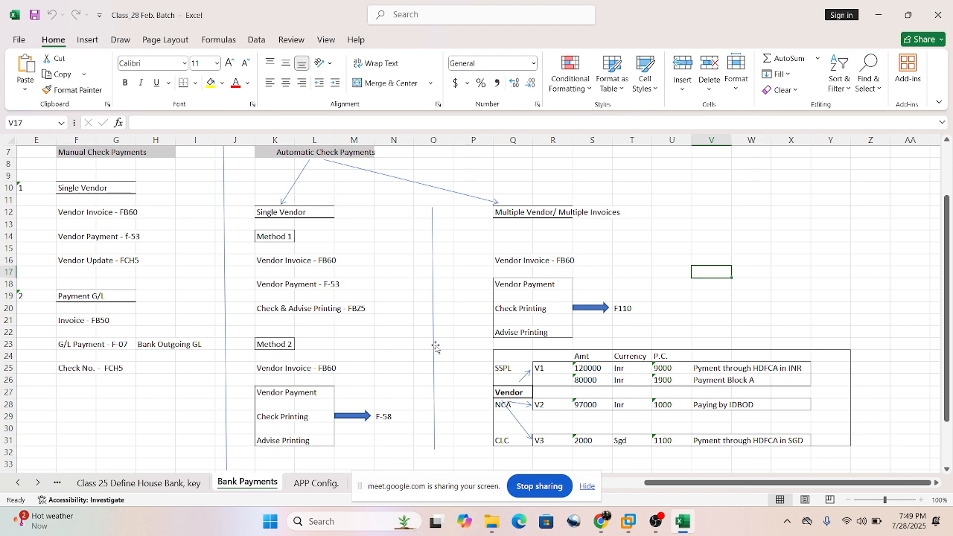
left_click(402, 270)
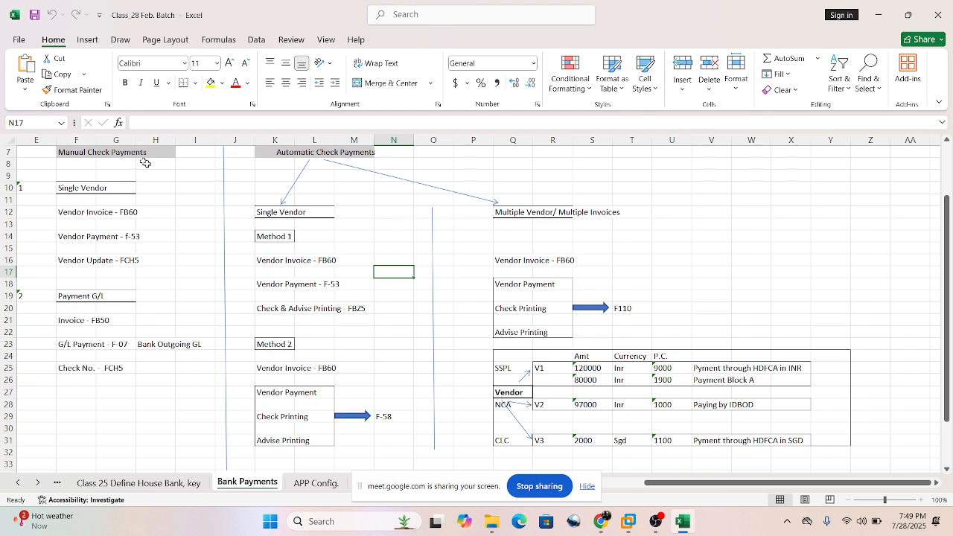
left_click_drag(252, 200, 379, 214)
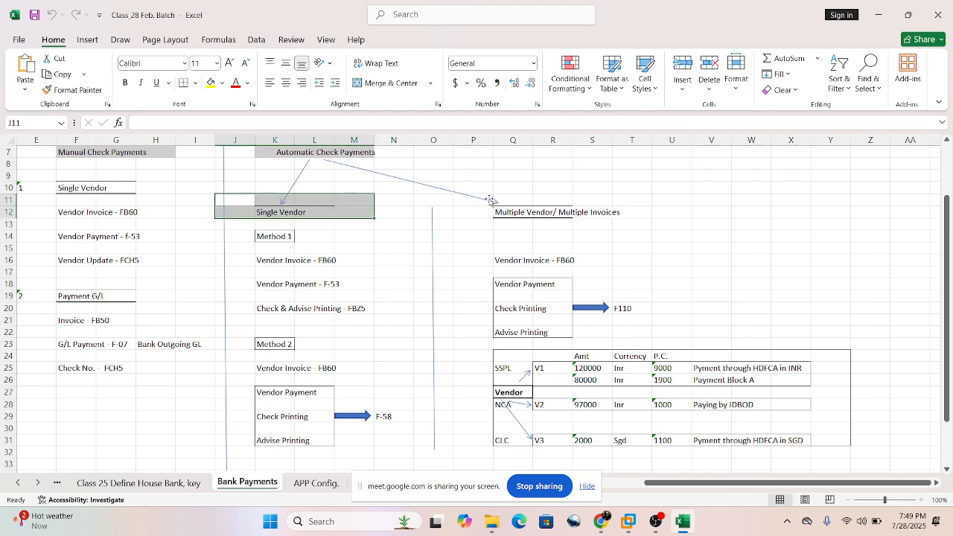
left_click_drag(489, 199, 571, 221)
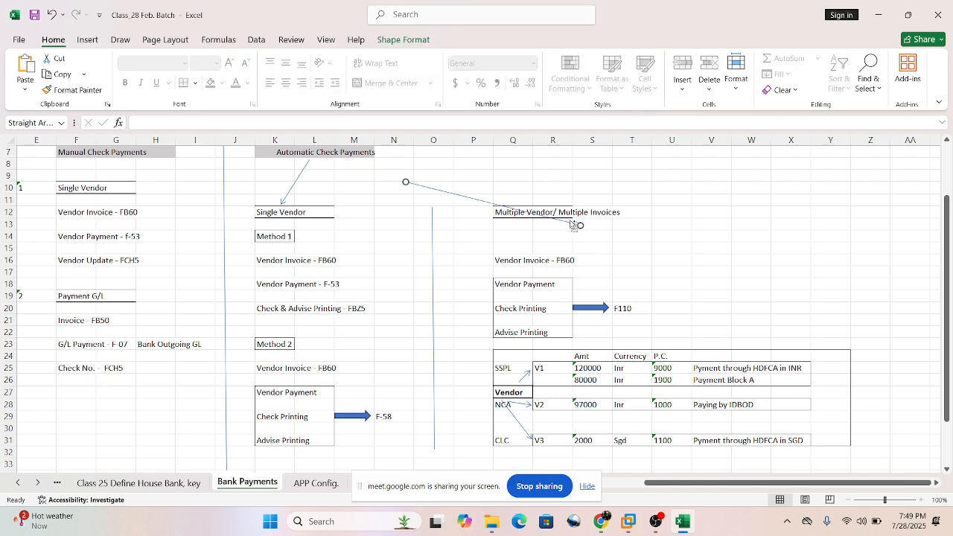
key("ctrl+z")
left_click(631, 168)
left_click(720, 221)
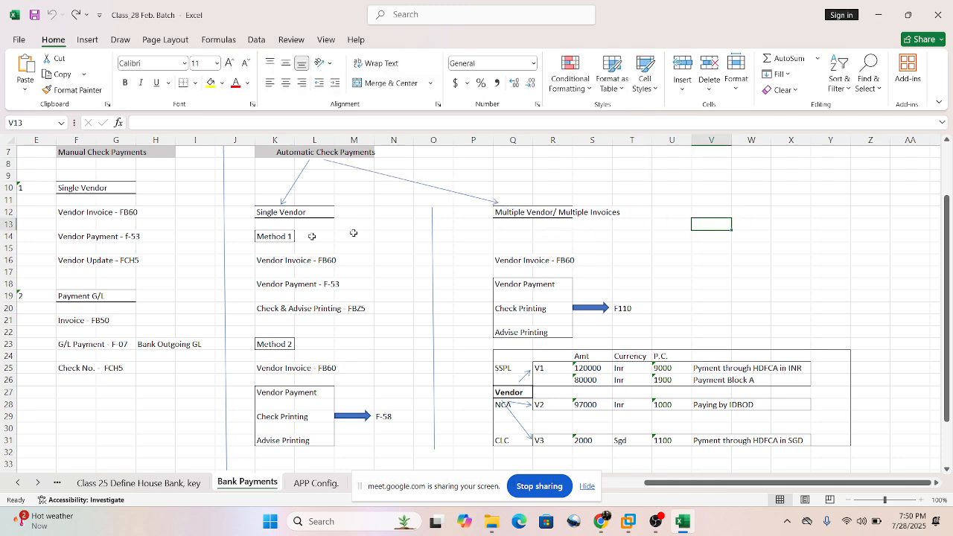
Review Method 1 under the automatic Single Vendor branch, covering the FB60 invoice, F-53 payment and FBZ5 check and advise printing.
left_click_drag(227, 186, 411, 436)
left_click(386, 331)
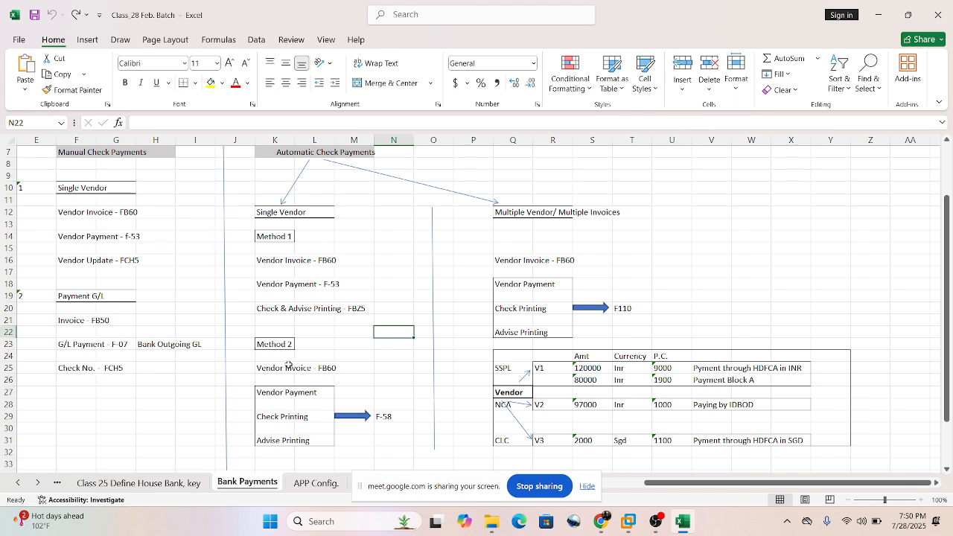
left_click(359, 261)
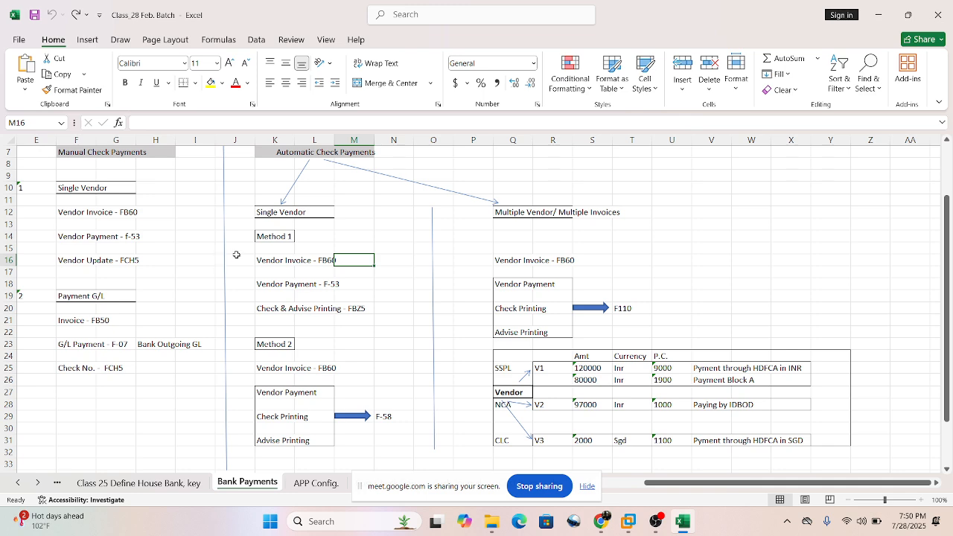
left_click(268, 247)
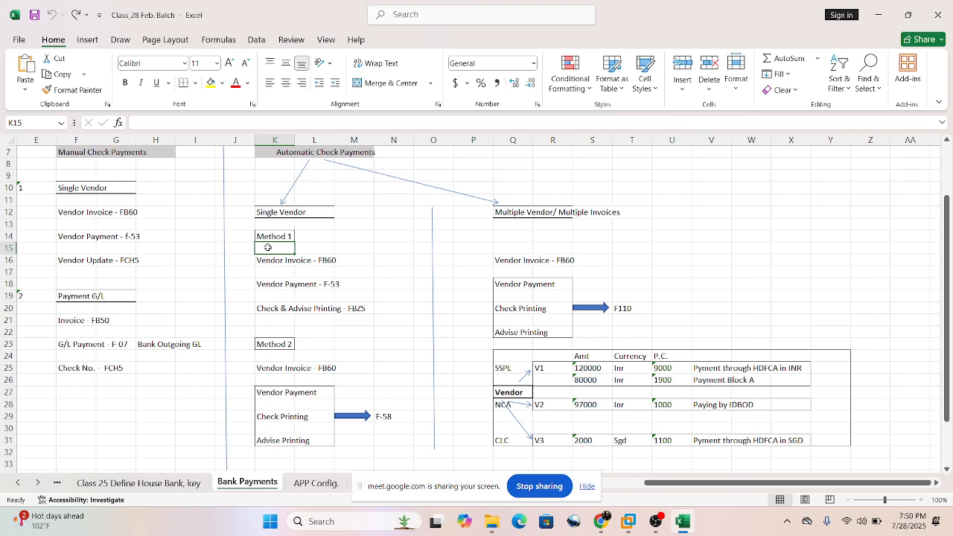
left_click_drag(240, 262, 364, 312)
left_click(384, 295)
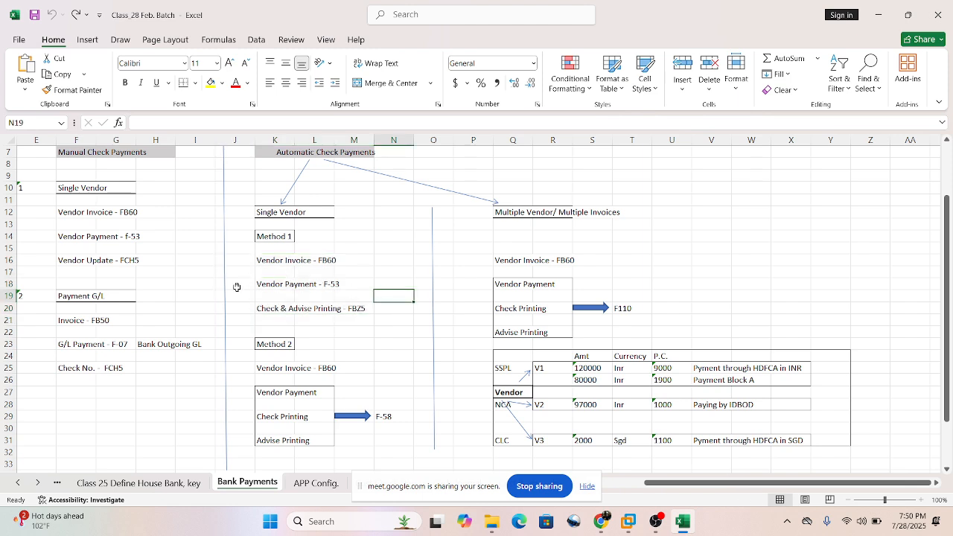
left_click_drag(234, 307, 347, 313)
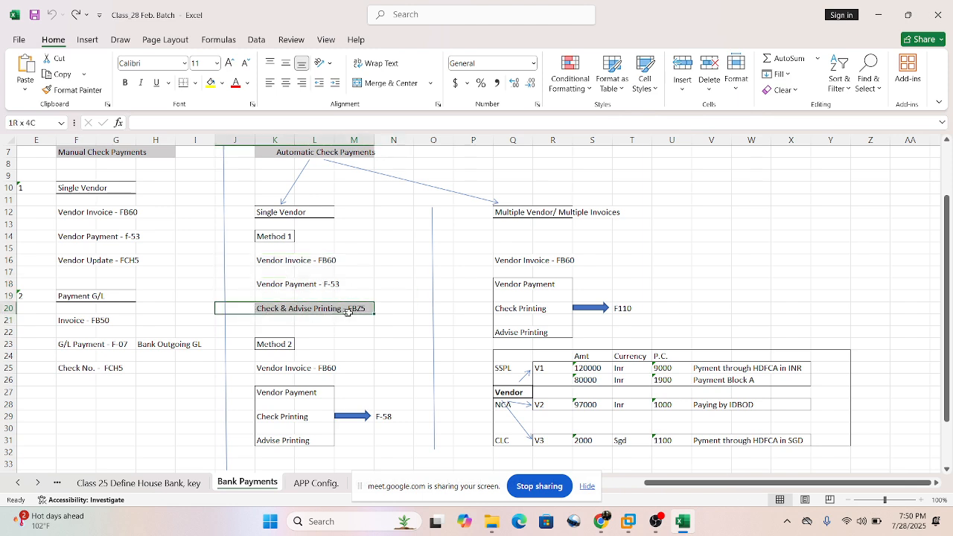
left_click(388, 260)
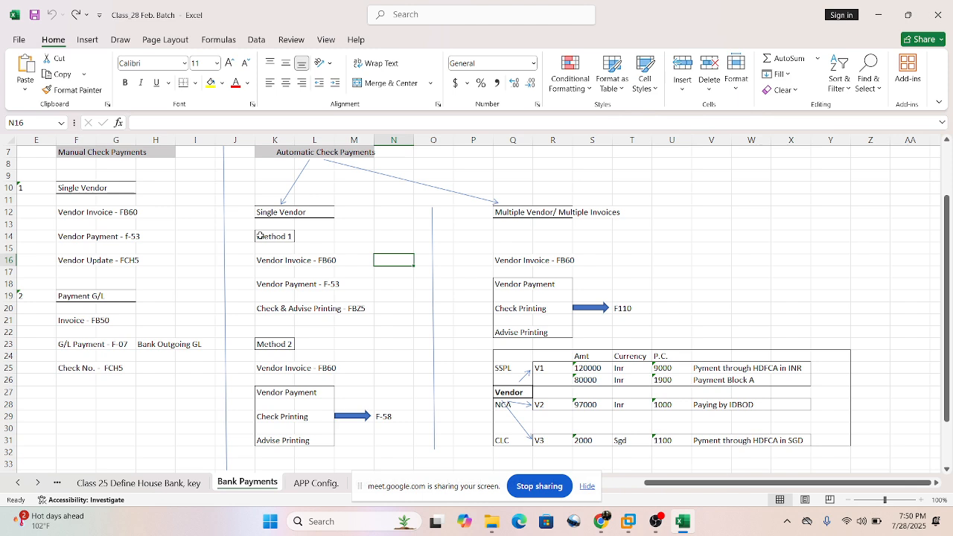
Review Method 2 under the automatic Single Vendor branch, from the FB60 vendor invoice to the F-58 payment and printing block.
left_click(339, 332)
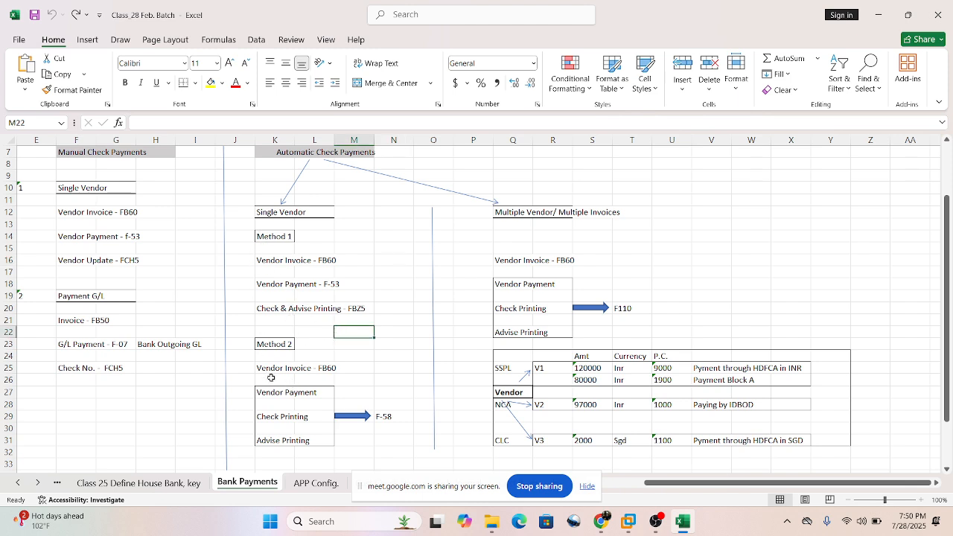
left_click_drag(241, 360, 345, 369)
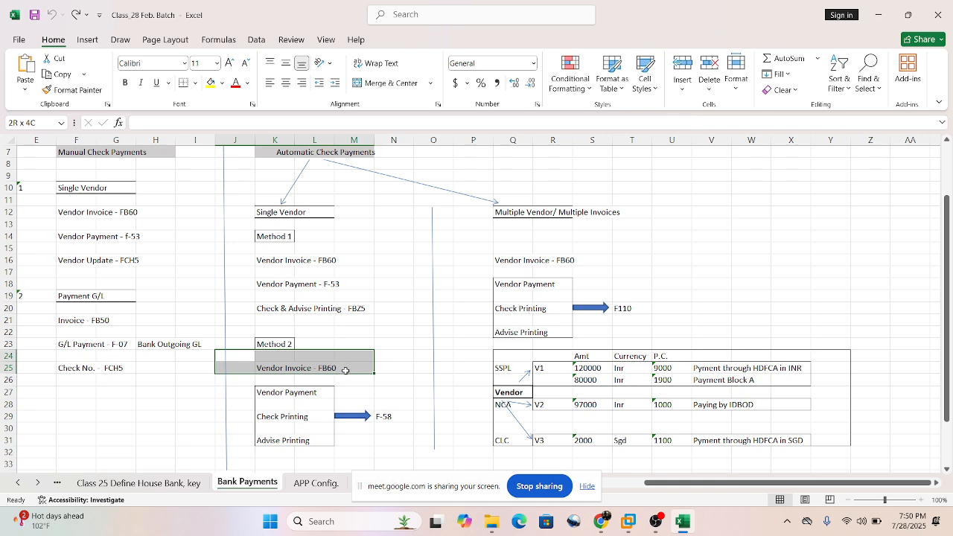
left_click(264, 368)
left_click_drag(226, 358, 278, 373)
key("ctrl+z")
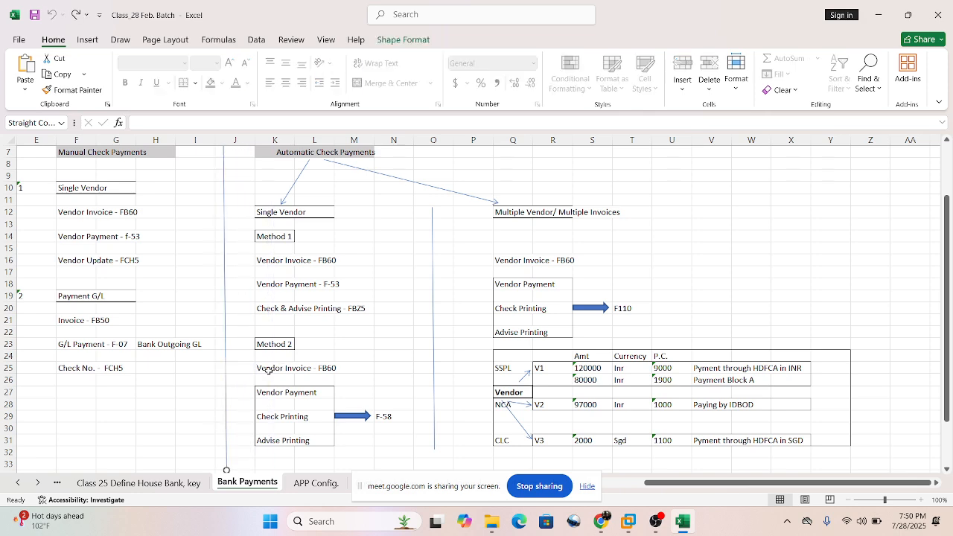
left_click(376, 365)
scroll(361, 402, "down", 1)
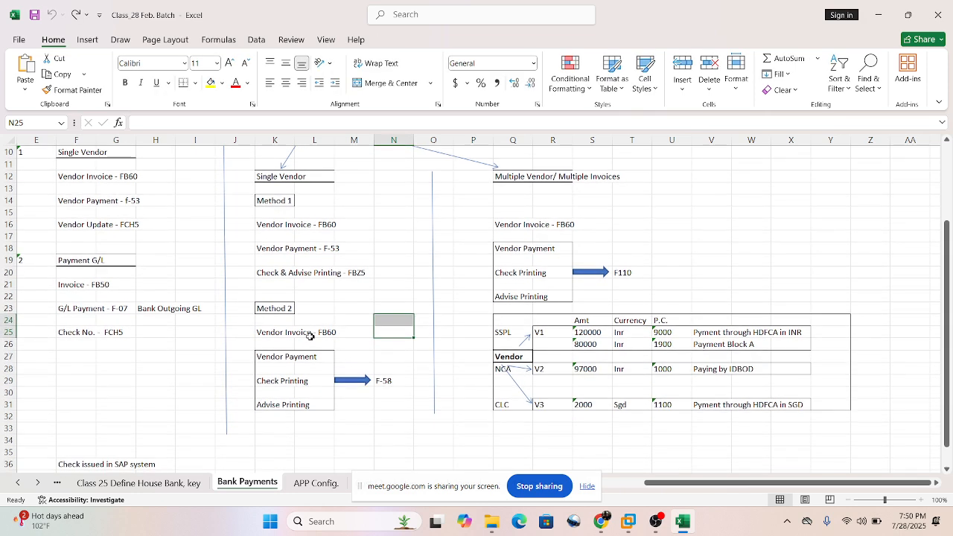
left_click_drag(263, 356, 298, 401)
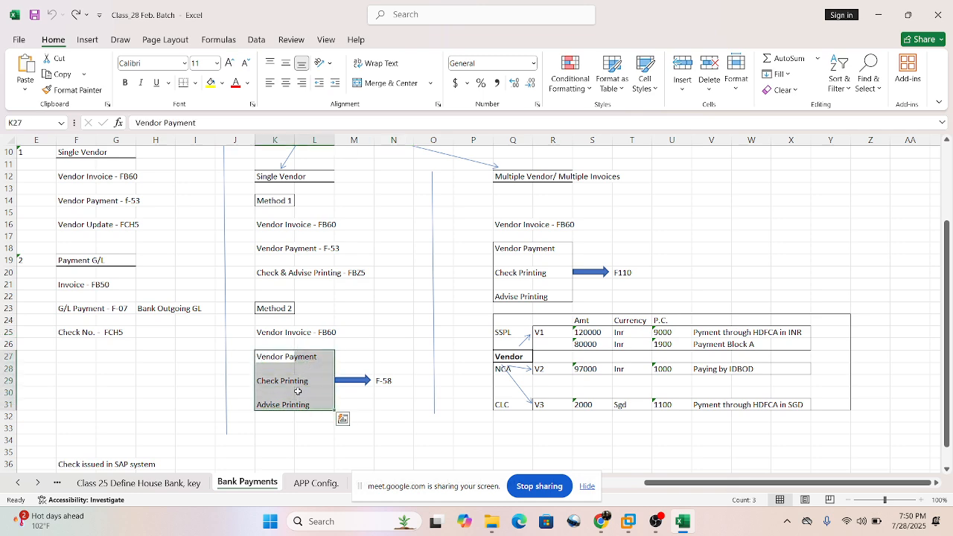
left_click(384, 368)
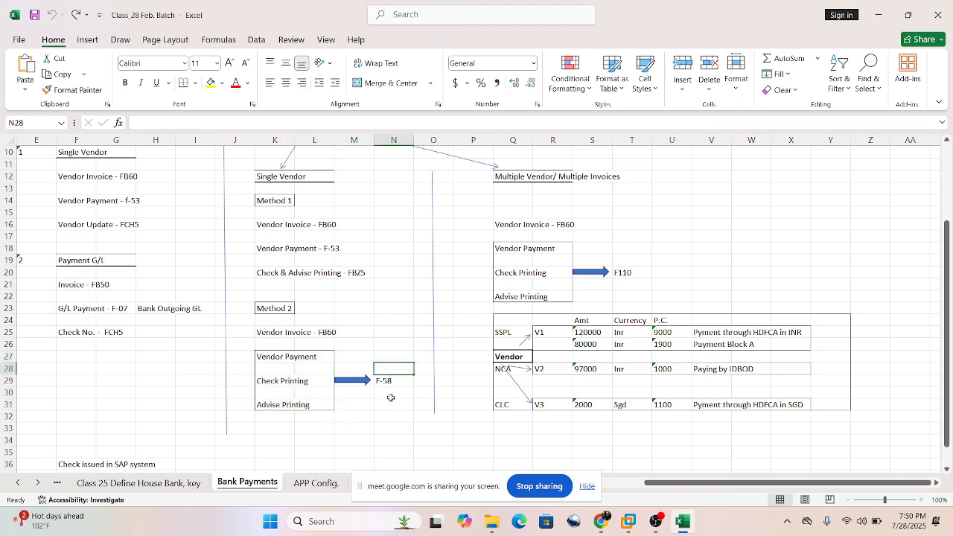
left_click_drag(389, 396, 398, 400)
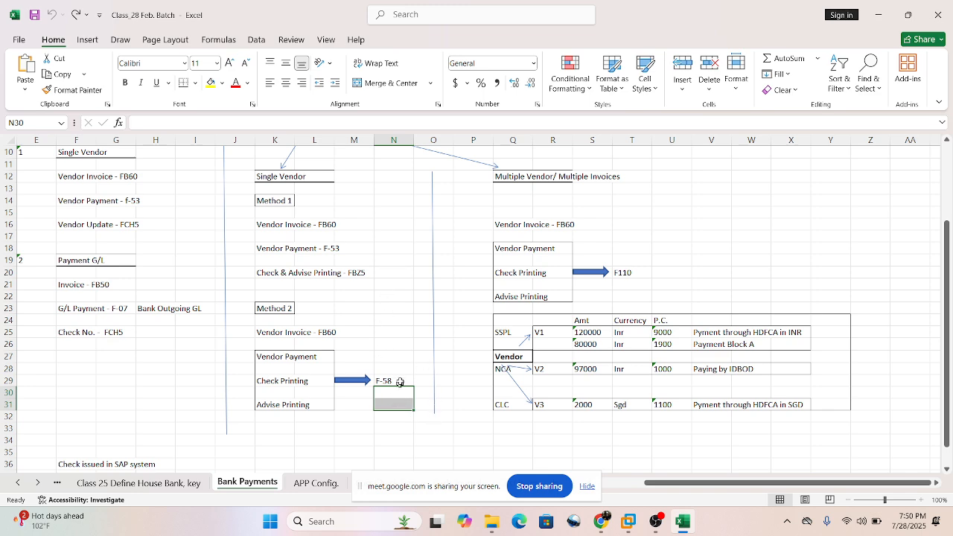
Compare the Method 1 payment (F-53) and check and advise printing (FBZ5) entries with the combined F-58 block in Method 2.
left_click_drag(277, 358, 281, 403)
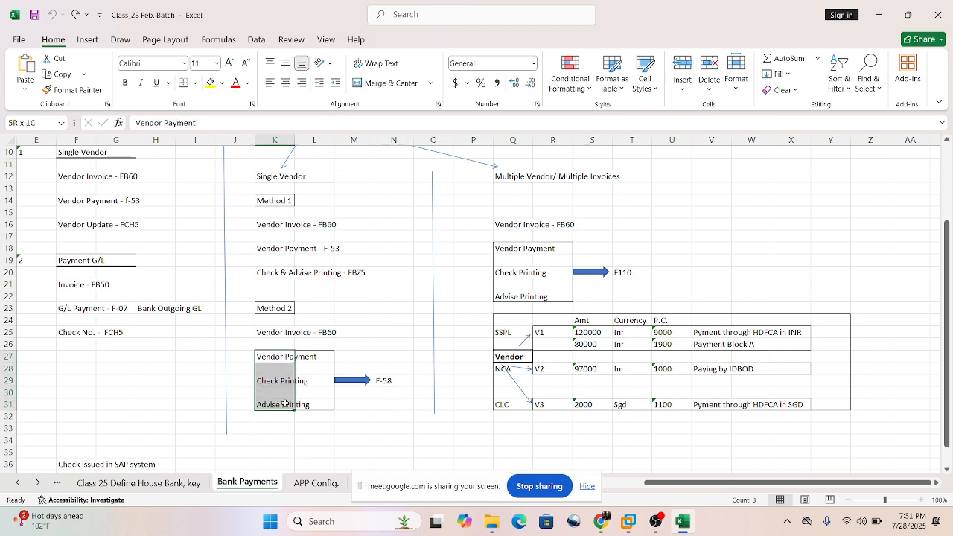
left_click(267, 227)
left_click_drag(266, 227, 271, 272)
left_click(352, 307)
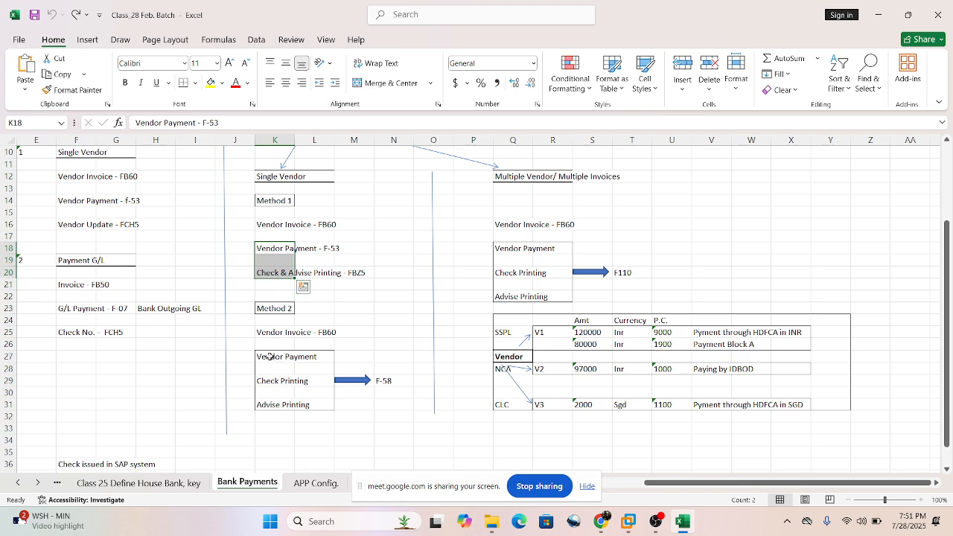
left_click_drag(269, 358, 278, 405)
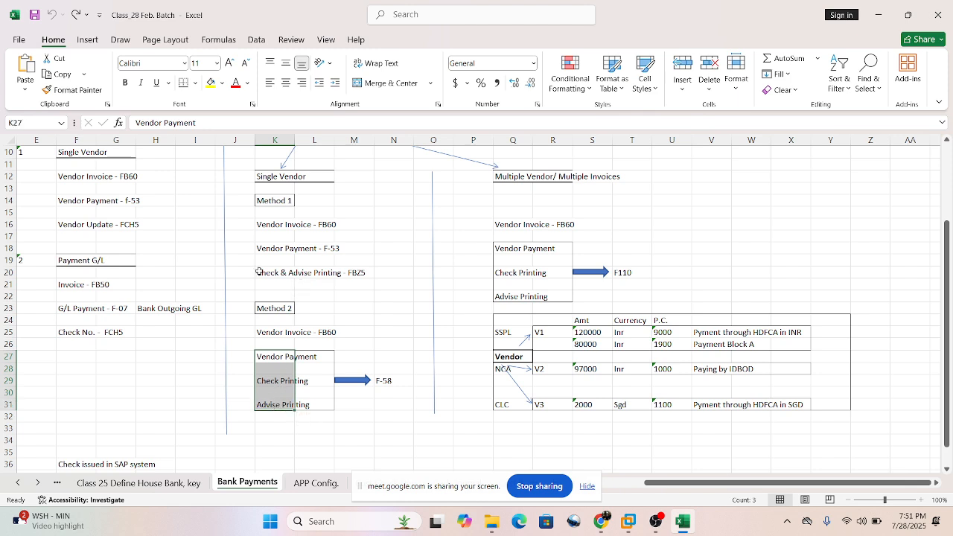
left_click_drag(260, 272, 309, 274)
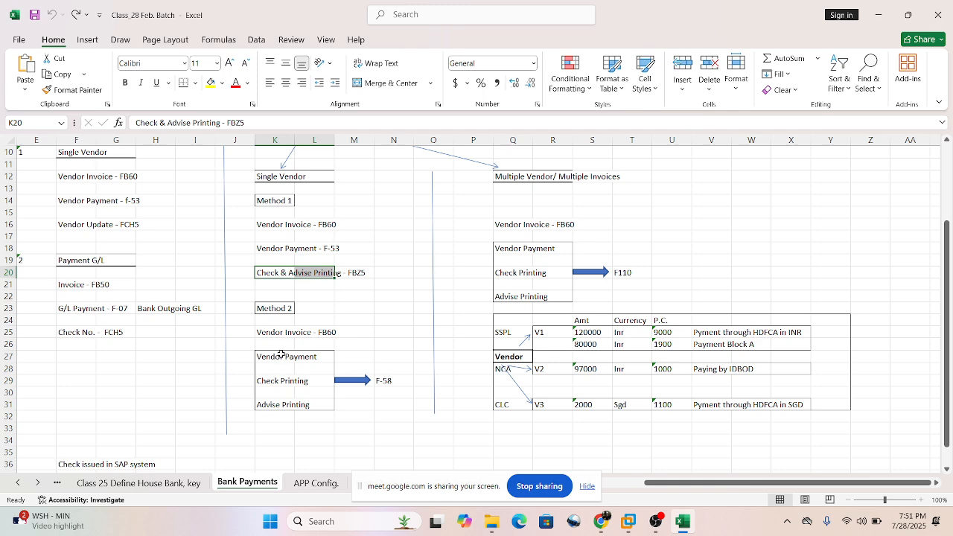
left_click_drag(280, 356, 282, 402)
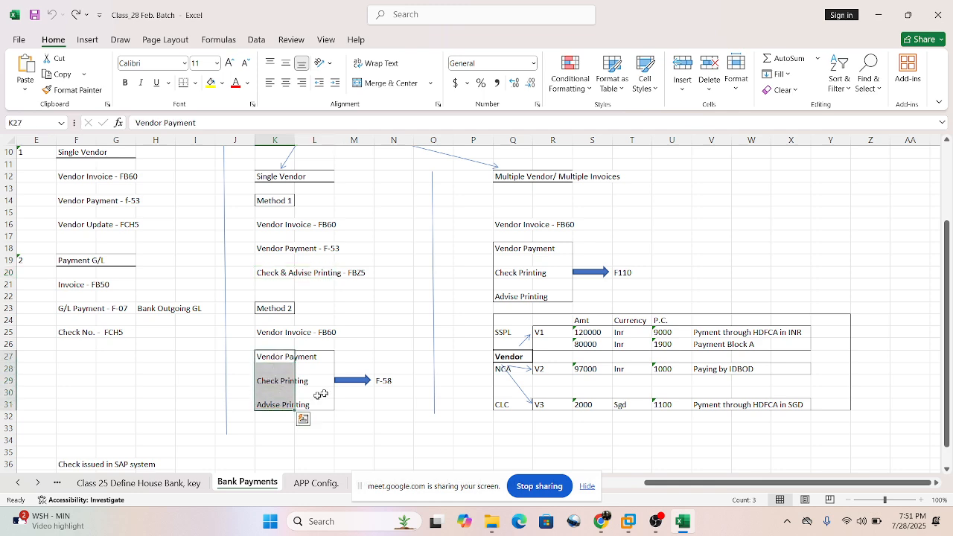
left_click(392, 403)
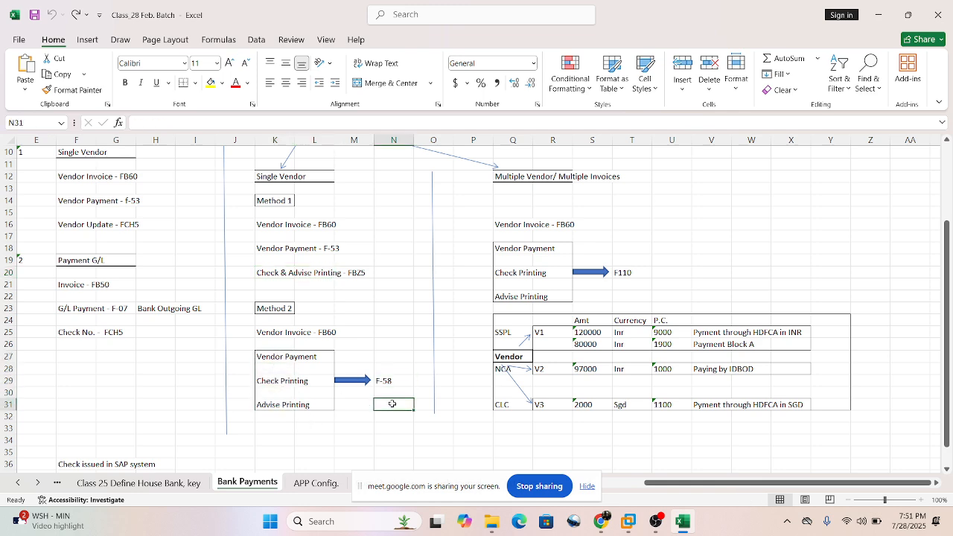
left_click(385, 369)
left_click(388, 415)
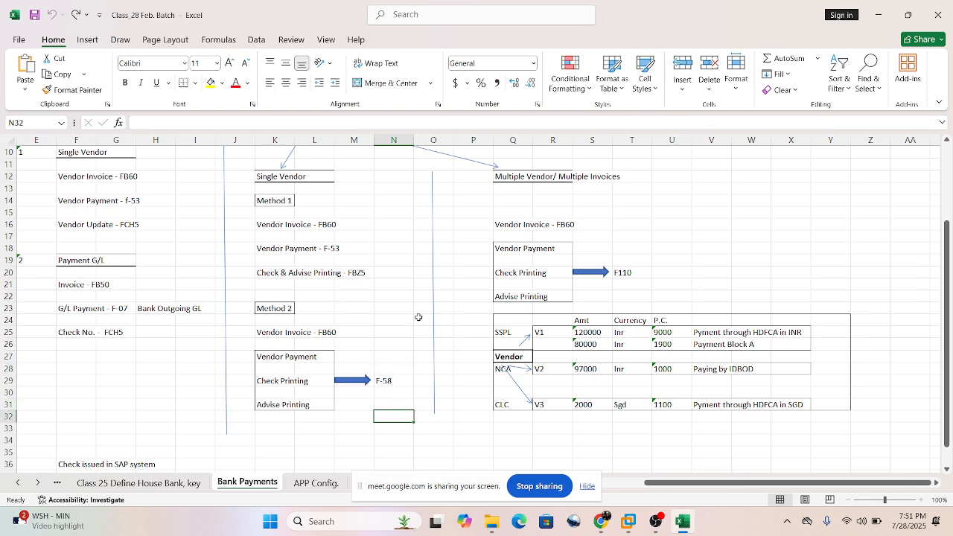
Look over the complete automatic Single Vendor section and the Multiple Vendor/ Multiple Invoices heading.
scroll(377, 241, "up", 1)
scroll(375, 241, "down", 1)
scroll(365, 242, "down", 1)
left_click_drag(235, 162, 398, 406)
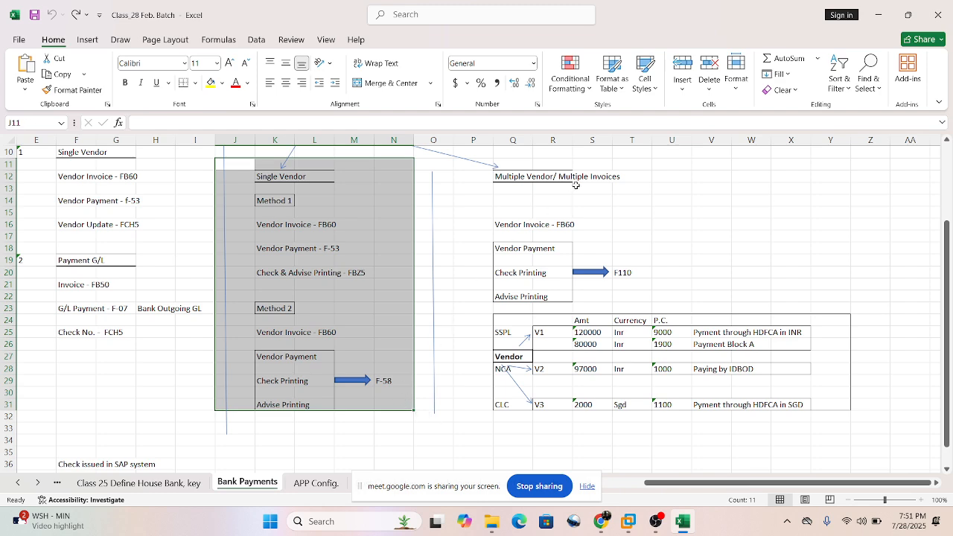
left_click(645, 179)
scroll(670, 219, "up", 1)
scroll(665, 221, "down", 2)
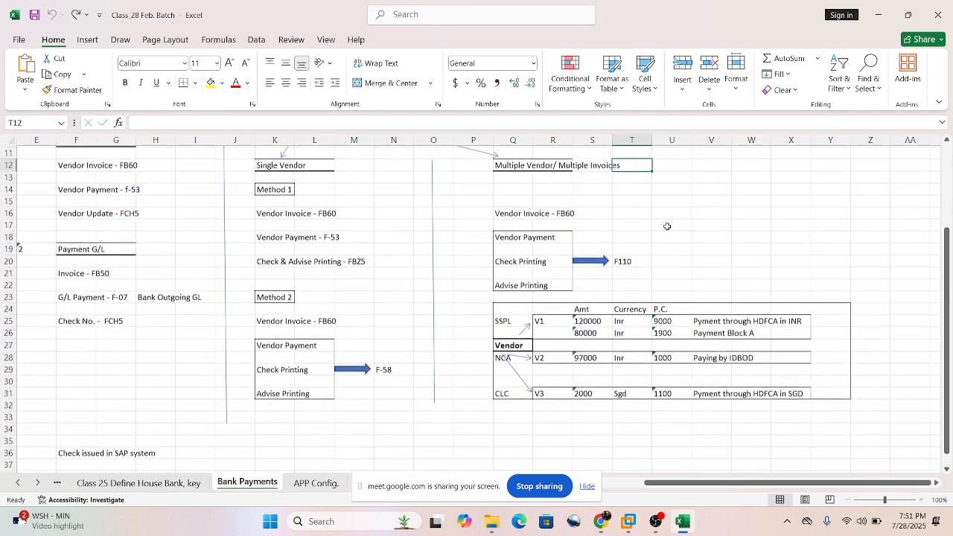
scroll(666, 226, "up", 1)
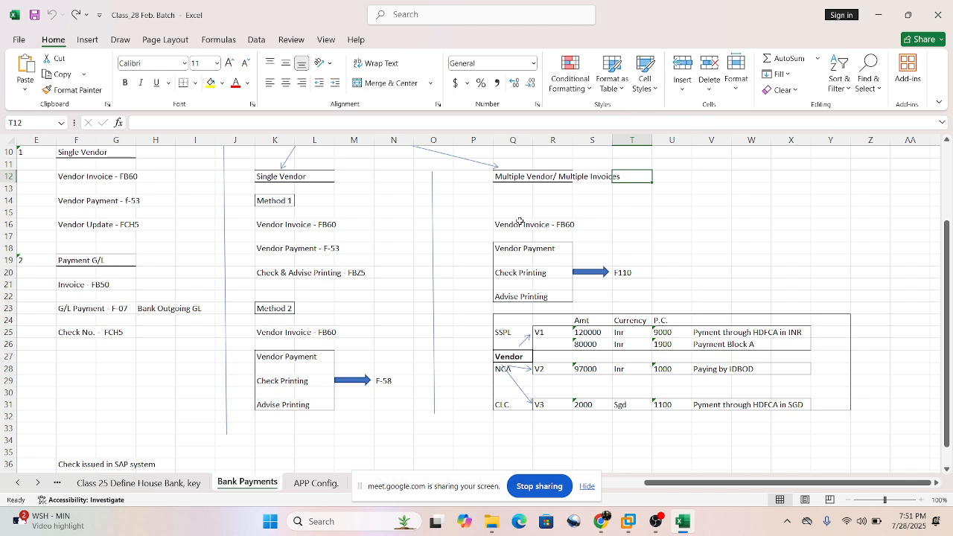
left_click_drag(530, 164, 637, 194)
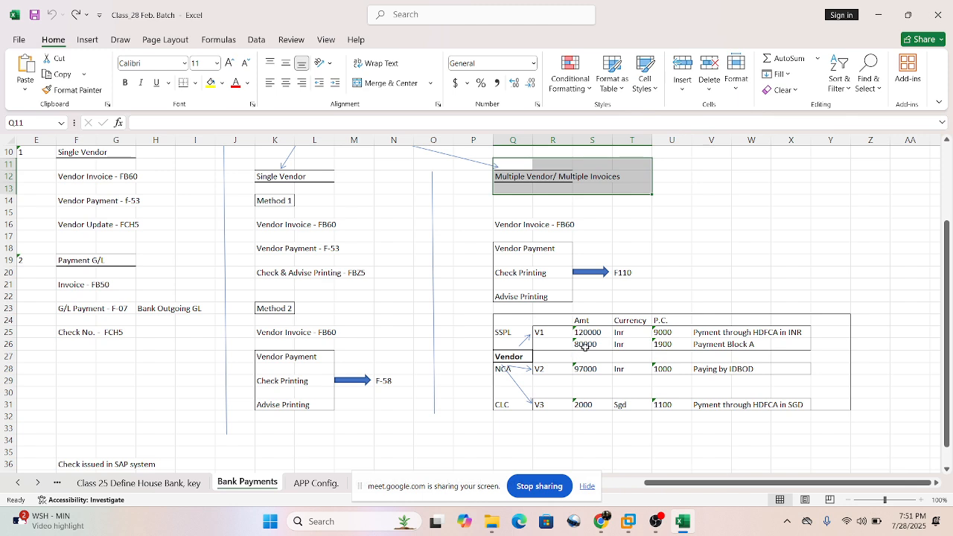
Review the invoice amounts and currencies for vendors V1, V2 and V3 in the multiple-vendor table.
left_click(546, 334)
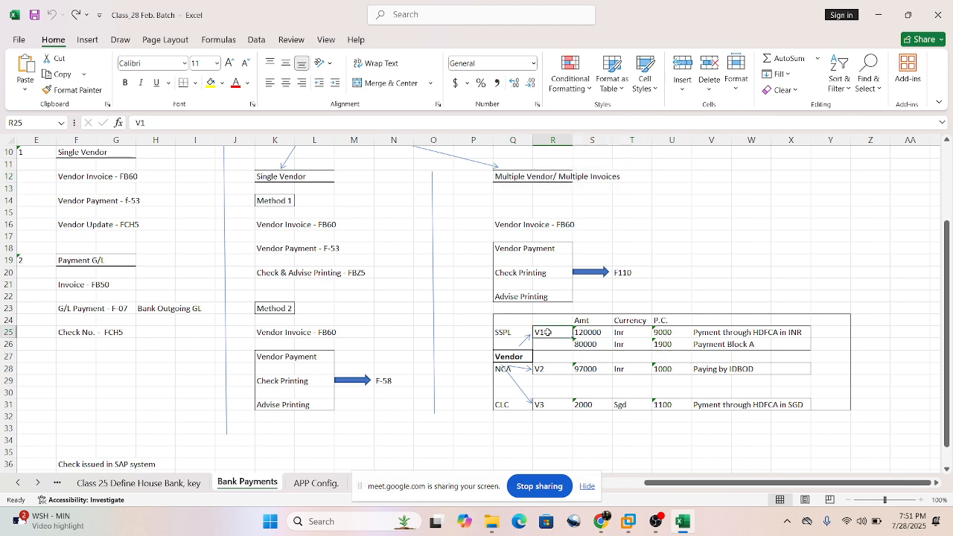
left_click(590, 369)
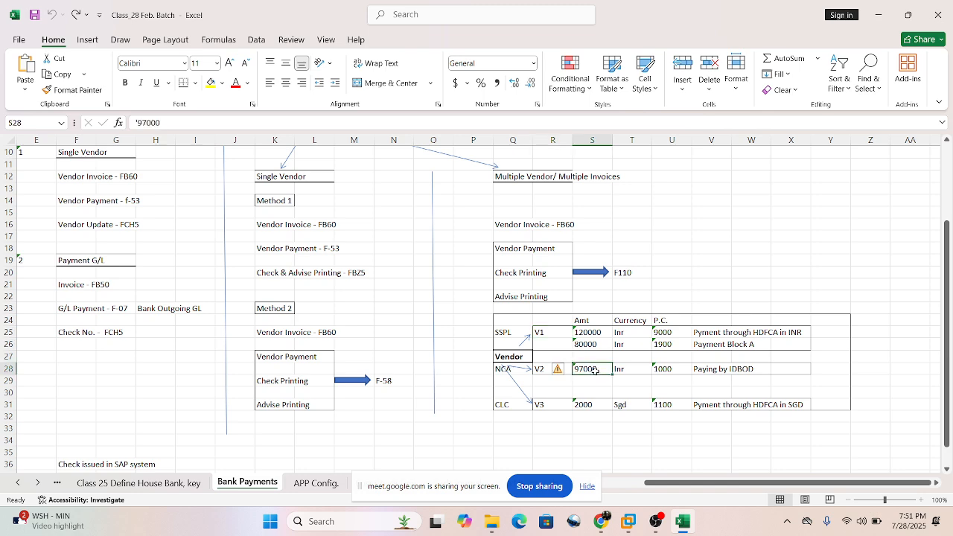
left_click(544, 405)
left_click(591, 406)
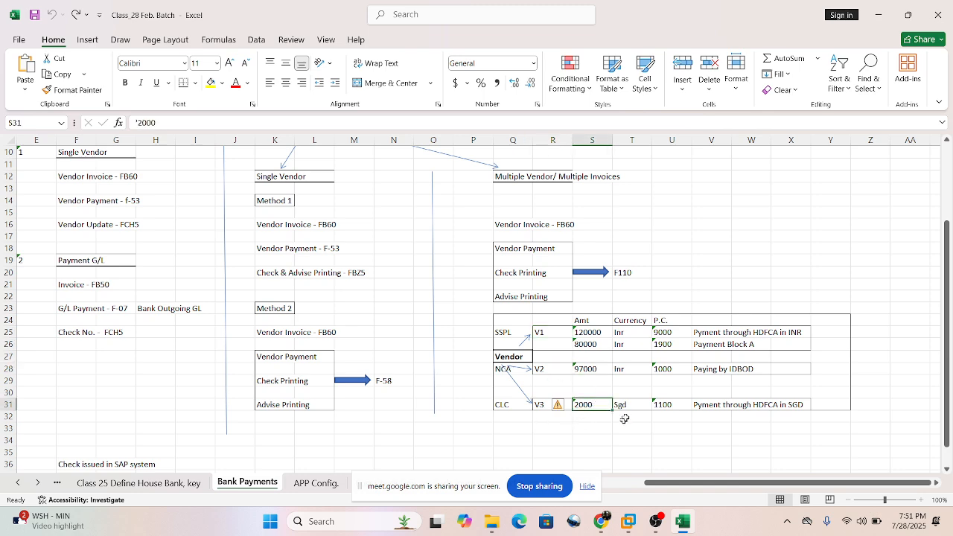
left_click(702, 240)
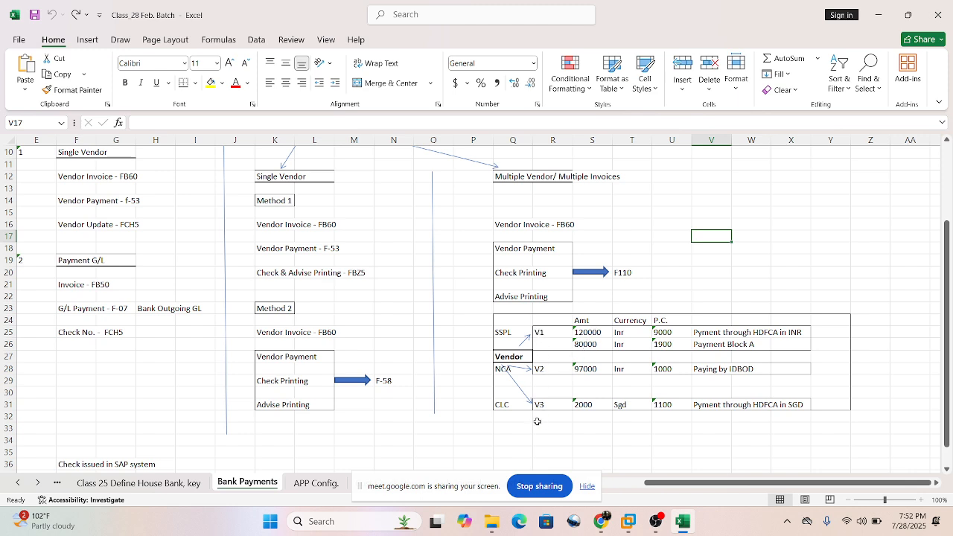
left_click(632, 336)
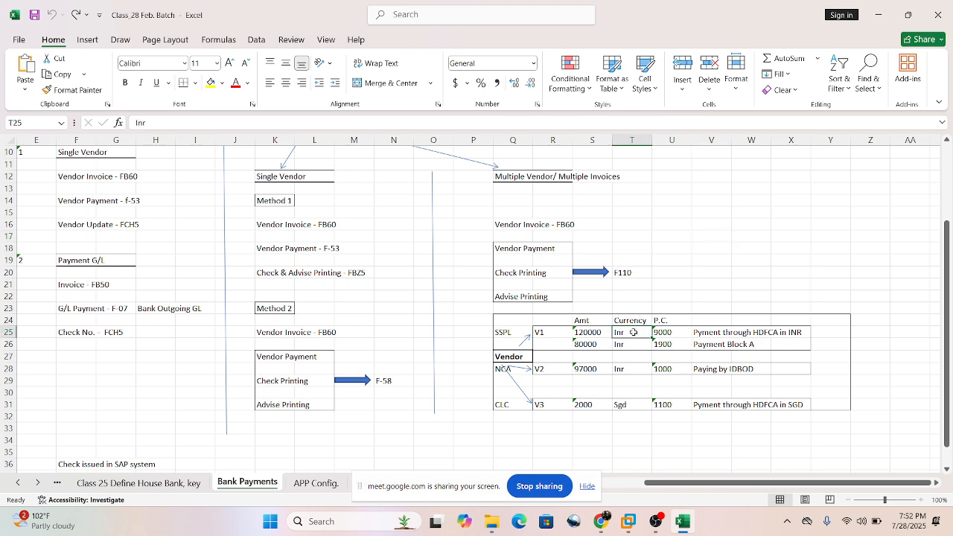
left_click_drag(629, 406, 626, 411)
left_click(629, 406)
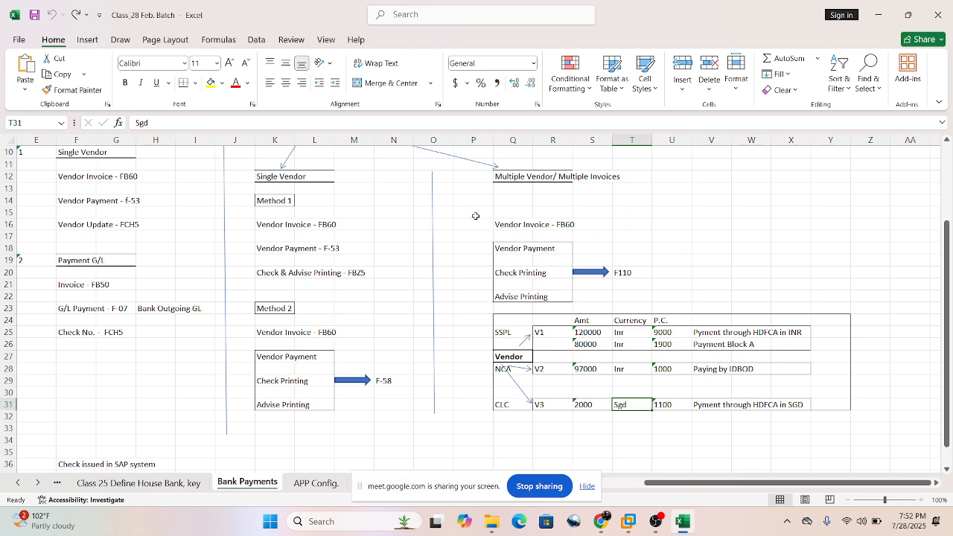
Review the Multiple Vendor flow, covering the FB60 vendor invoice and the payment, check printing and advise printing block under F110.
left_click_drag(476, 215, 605, 231)
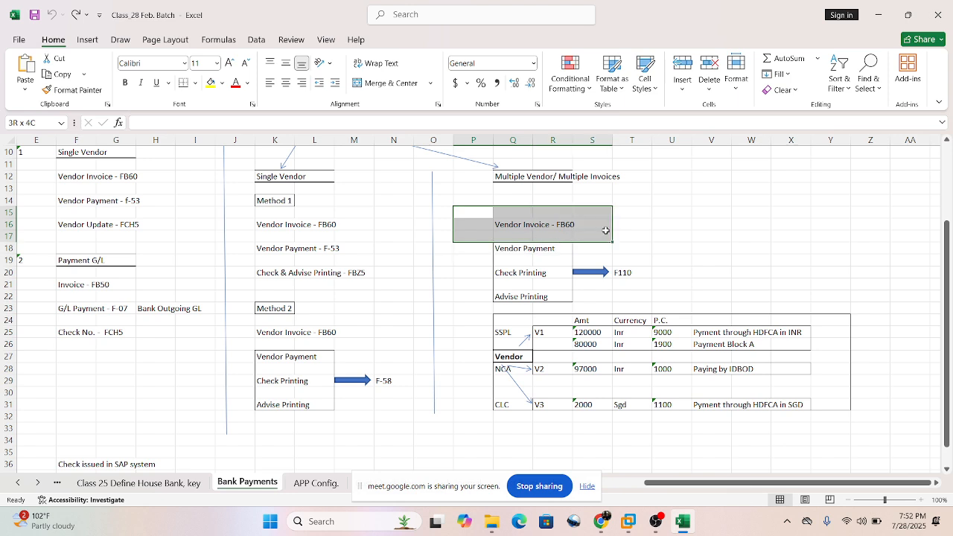
left_click(661, 218)
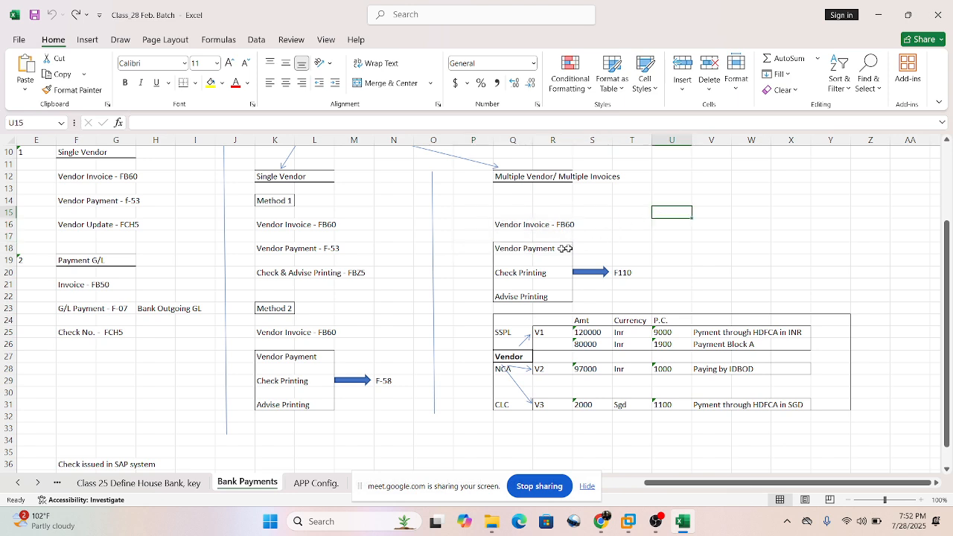
left_click_drag(503, 249, 556, 309)
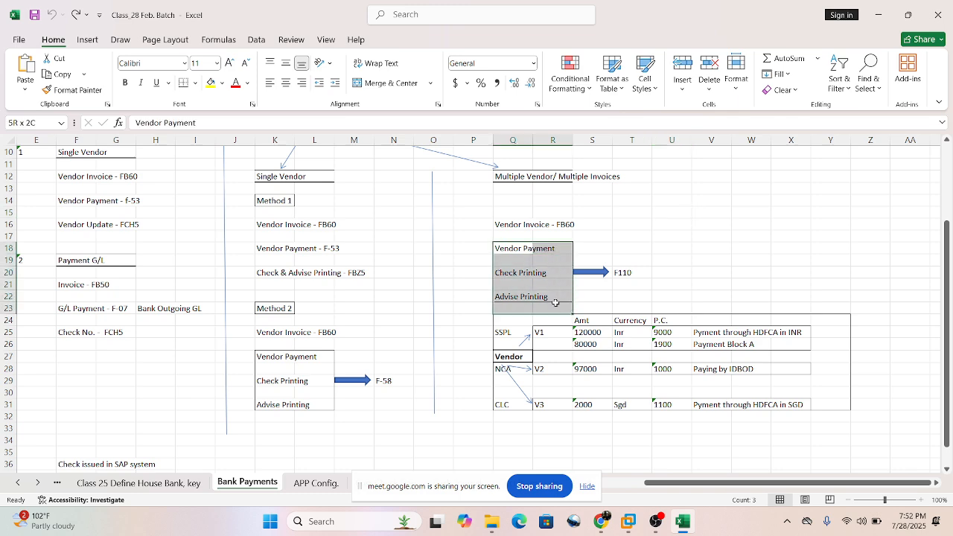
left_click(648, 272)
left_click(619, 250)
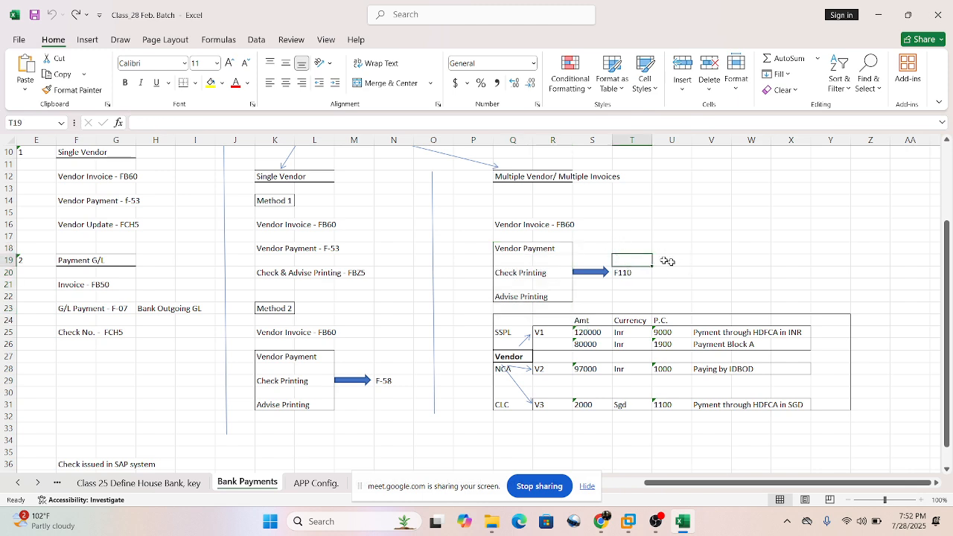
left_click_drag(626, 245, 619, 246)
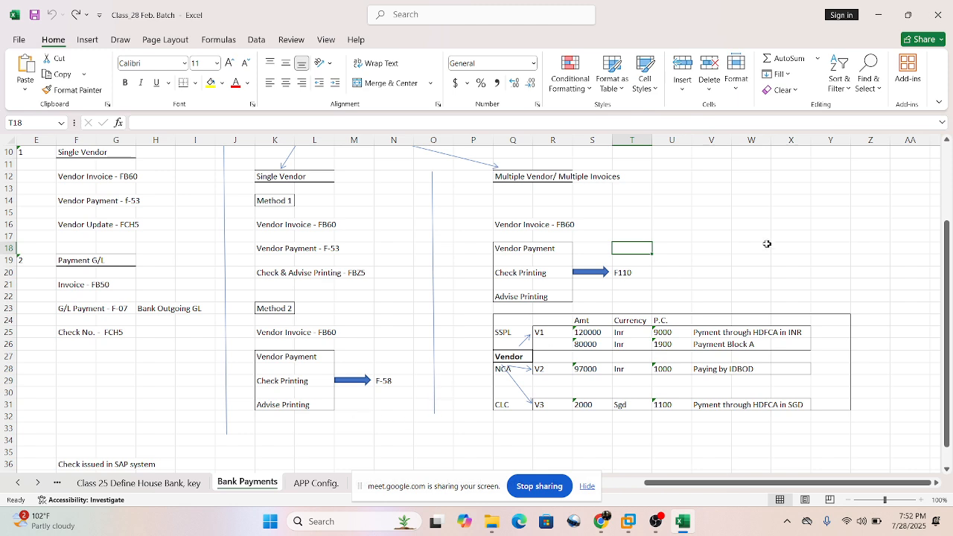
left_click(630, 262)
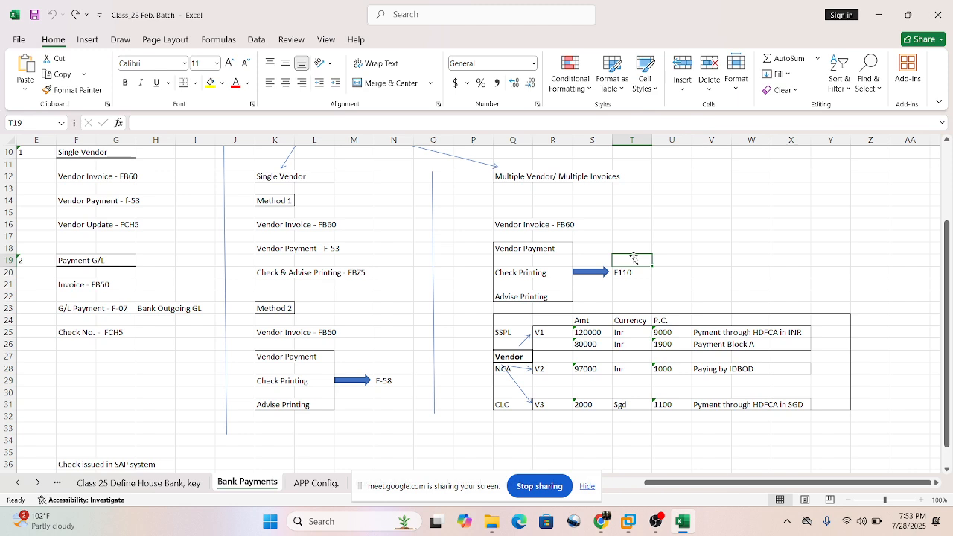
left_click(668, 282)
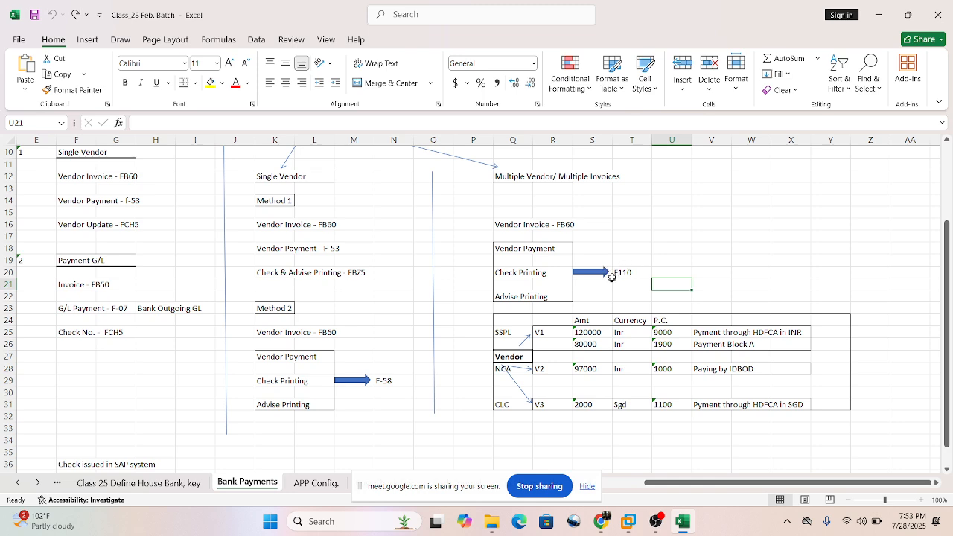
Go over the multiple-vendor sequence again, from the FB60 invoice through vendor payment and printing to the F110 code.
left_click_drag(484, 213, 590, 234)
left_click(515, 251)
left_click(636, 233)
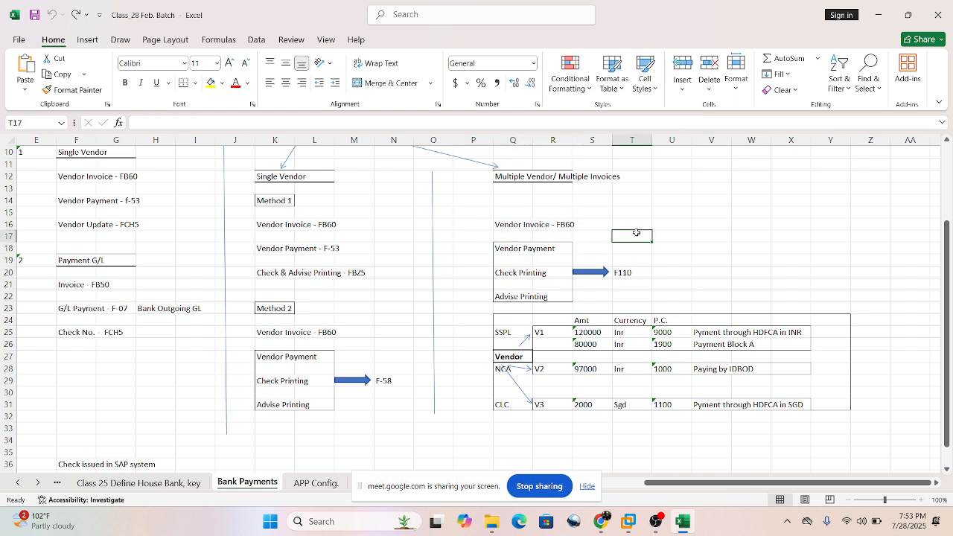
left_click_drag(506, 250, 513, 290)
left_click(676, 257)
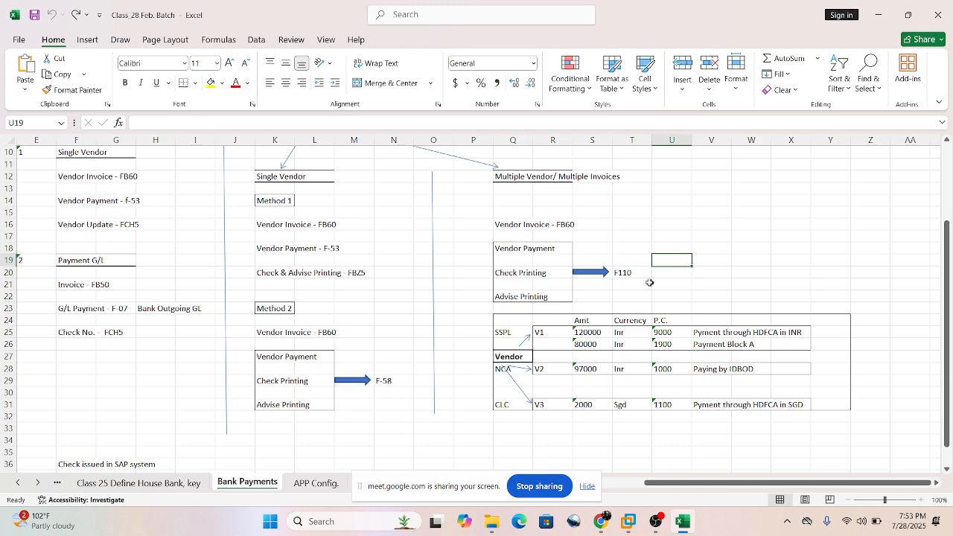
left_click(630, 274)
left_click(681, 254)
Examine the vendor V3 row for CLC in the multiple-vendor table.
left_click(704, 382)
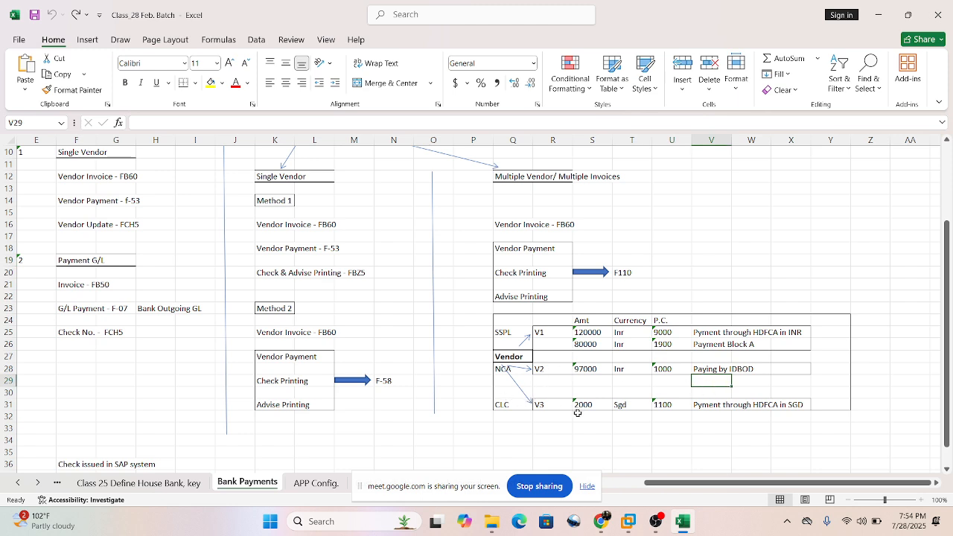
left_click(540, 405)
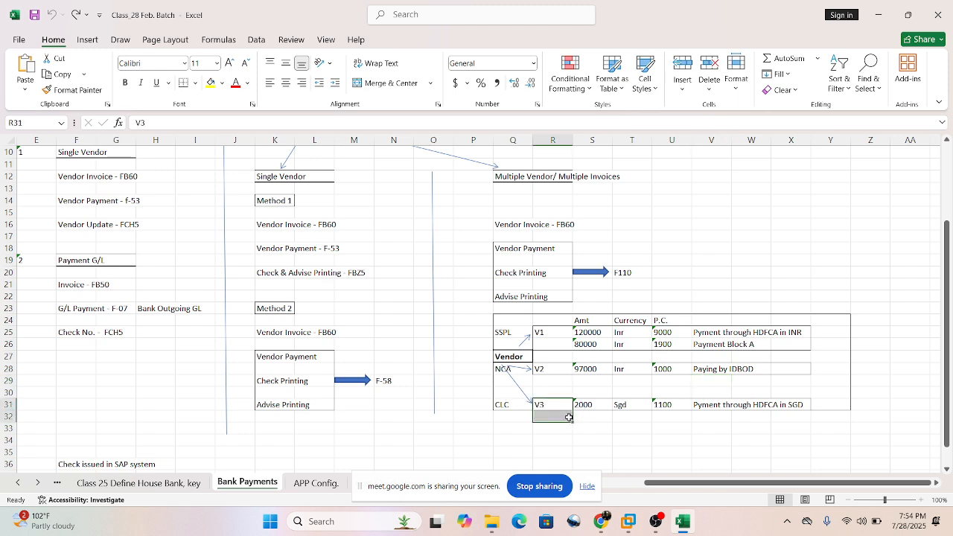
left_click_drag(564, 410, 665, 431)
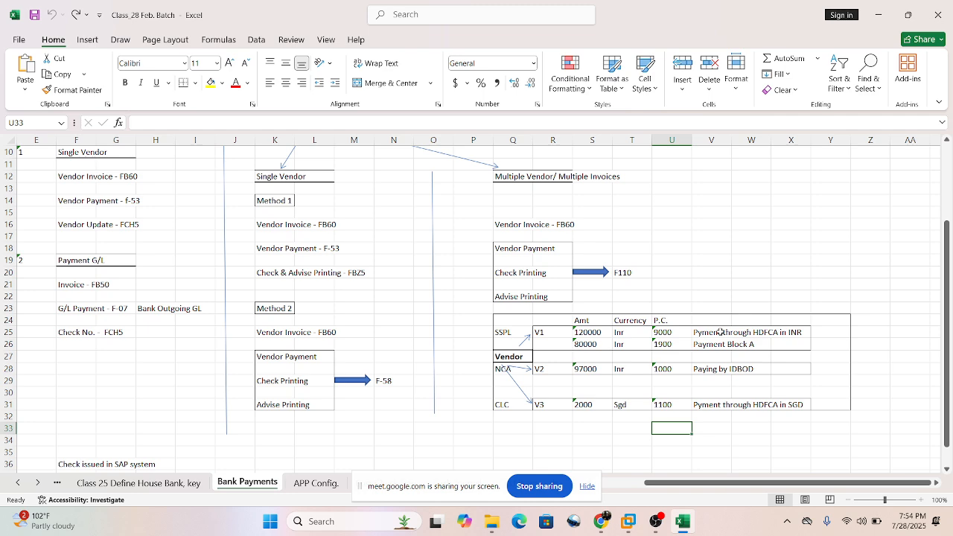
Look over the whole Automatic Check Payments area, covering both Single Vendor methods, the multiple-vendor F110 flow and the vendor table.
scroll(712, 272, "up", 1)
left_click_drag(469, 243, 714, 291)
left_click_drag(238, 188, 838, 465)
left_click(707, 276)
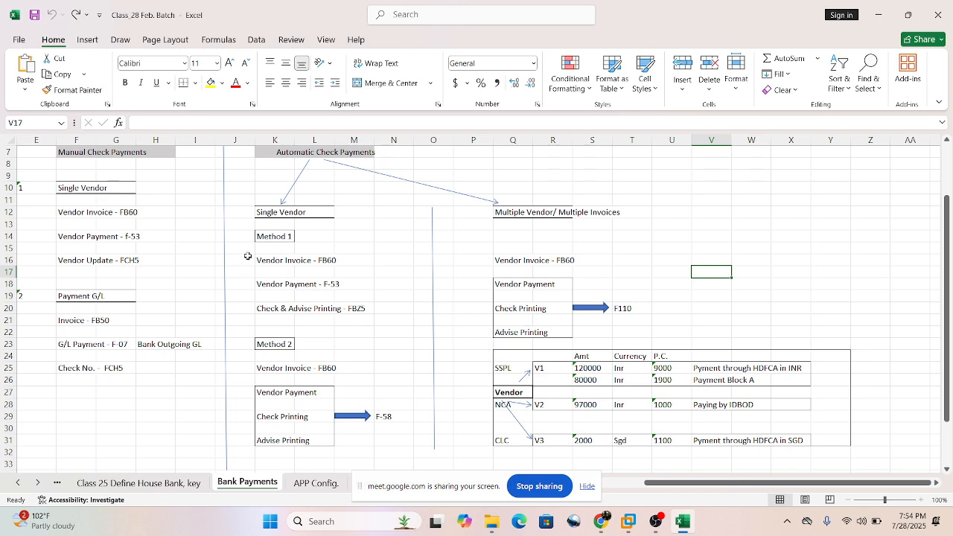
left_click_drag(235, 222, 863, 454)
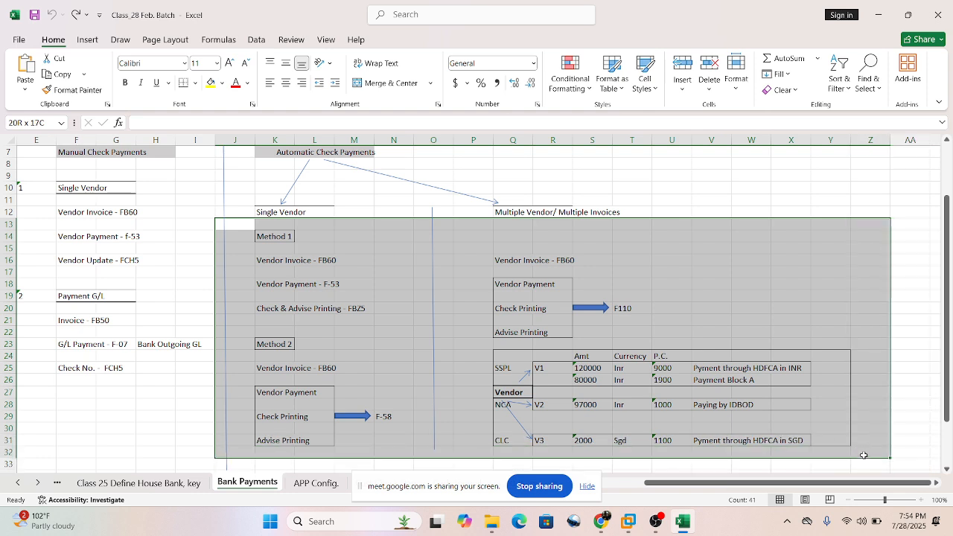
left_click(631, 237)
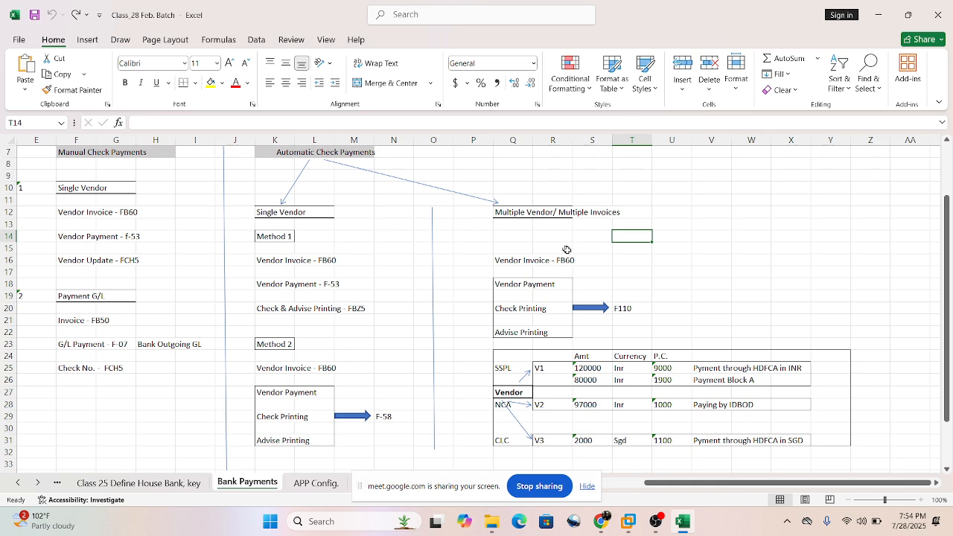
left_click_drag(248, 256, 860, 451)
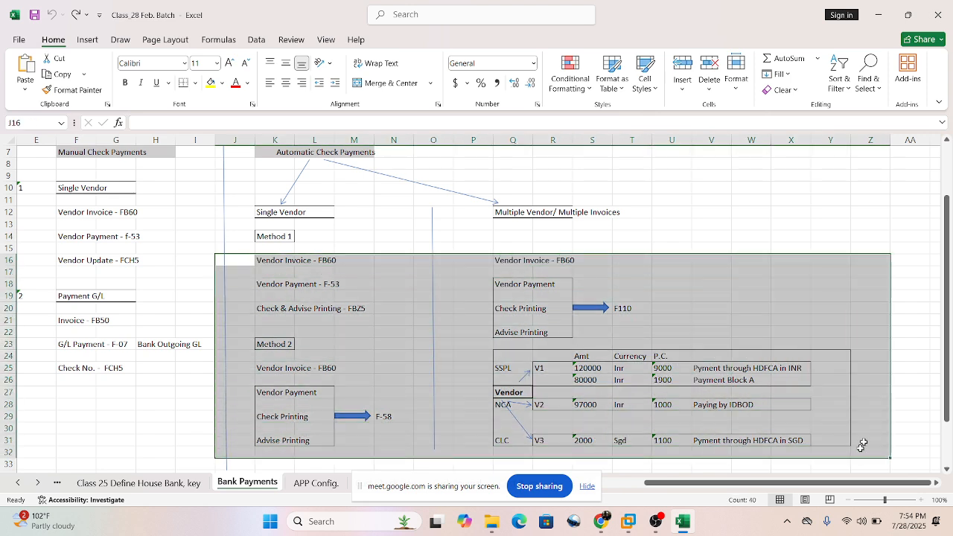
left_click(347, 241)
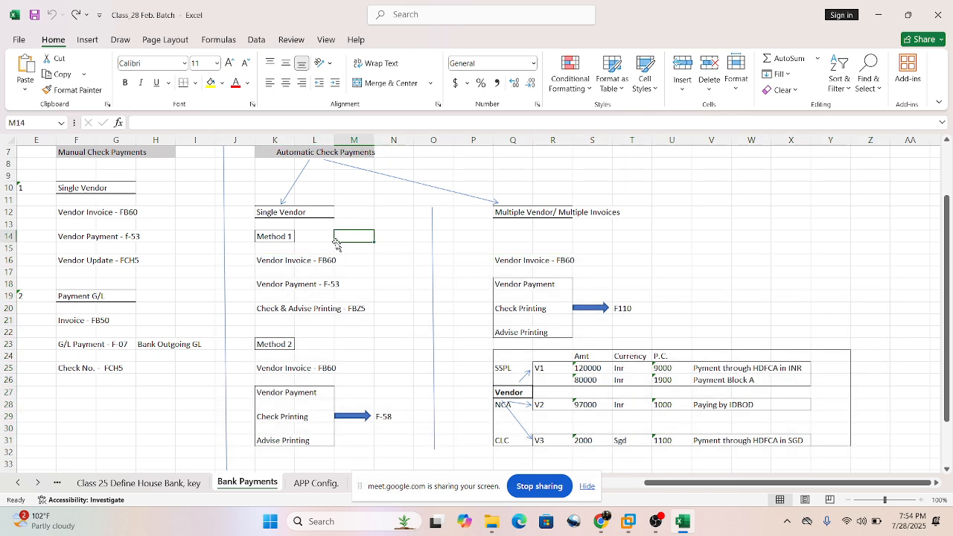
left_click_drag(234, 187, 861, 442)
left_click(673, 211)
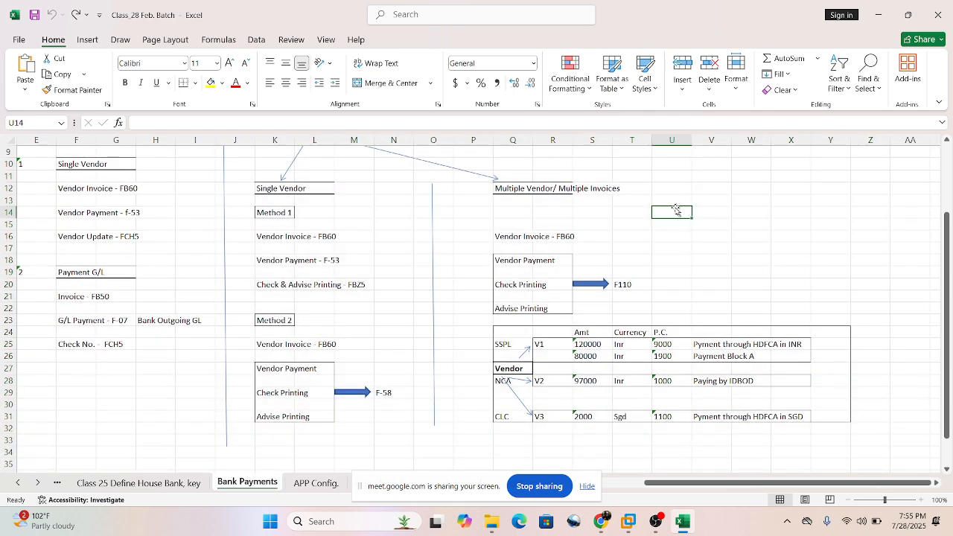
Compare the Single Vendor block, covering Method 1 and Method 2, with the Multiple Vendor/ Multiple Invoices block and its vendor table.
scroll(417, 279, "up", 2)
scroll(418, 279, "down", 2)
left_click_drag(246, 226, 524, 298)
left_click(386, 238)
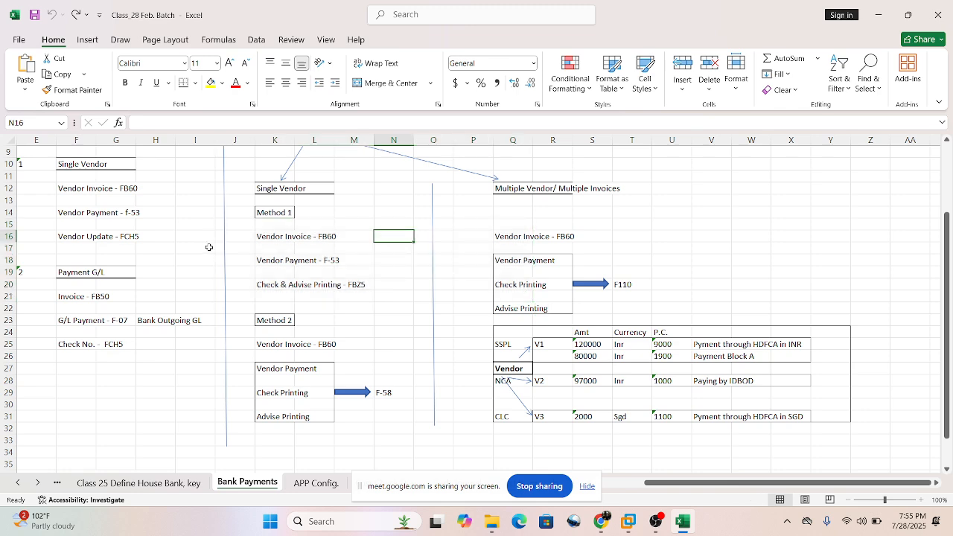
left_click_drag(252, 186, 430, 419)
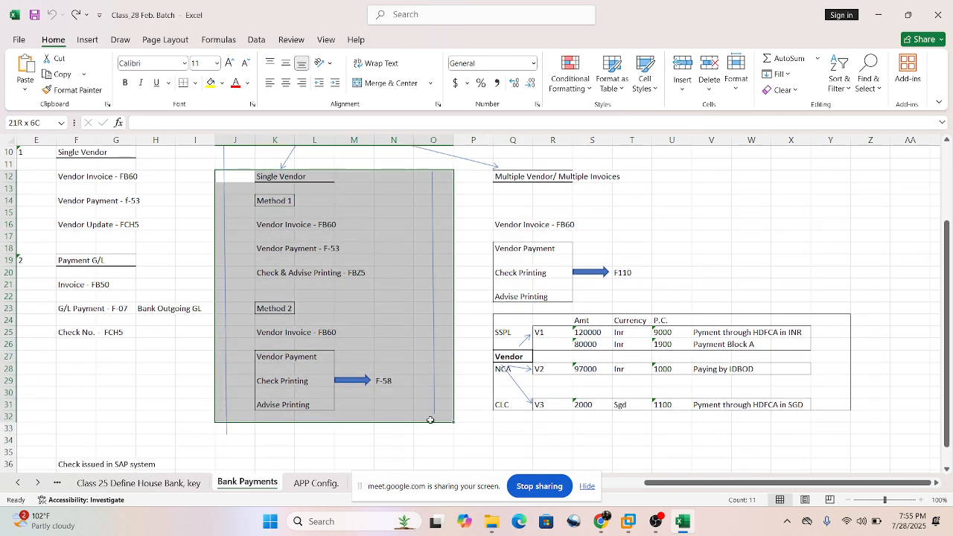
left_click(685, 196)
left_click_drag(483, 192, 893, 418)
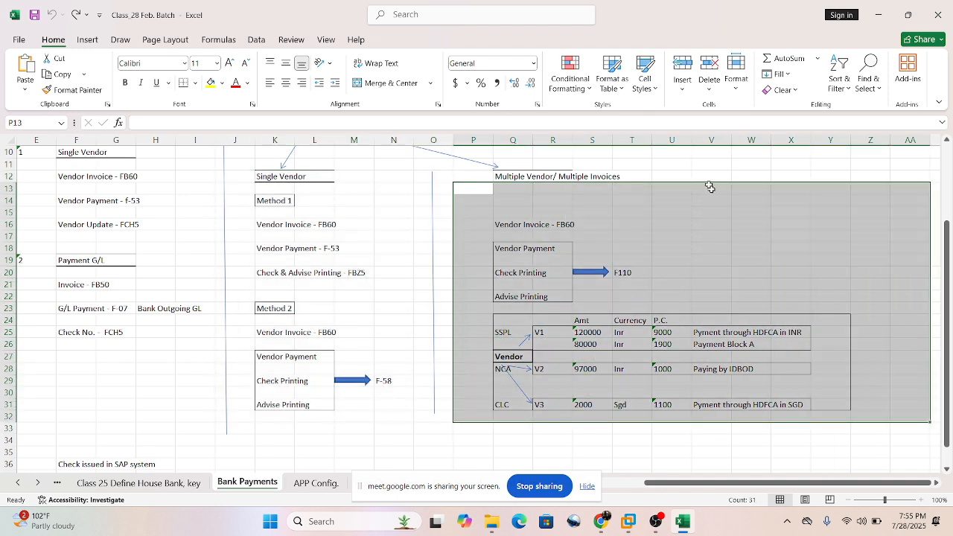
left_click(813, 271)
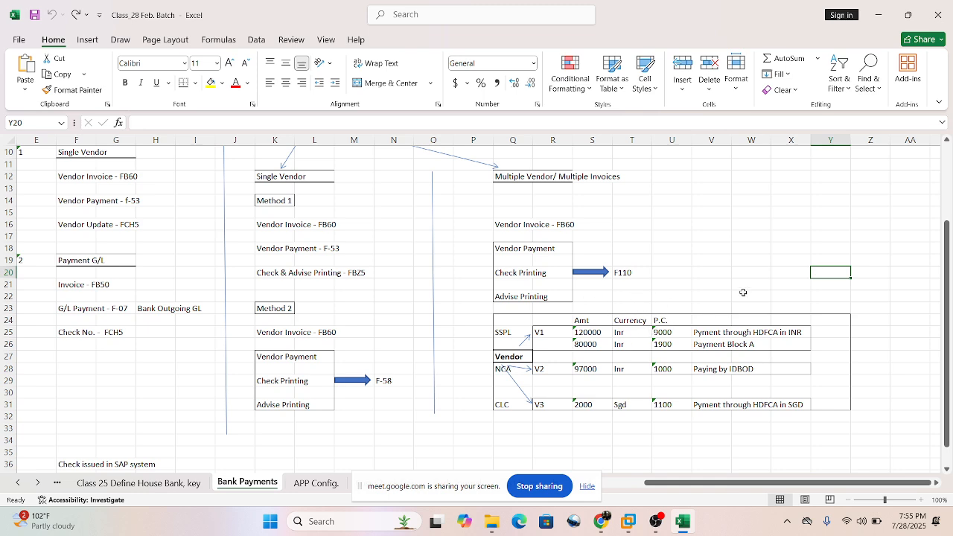
Go over the complete Automatic Check Payments branch once more, from its heading down through the single-vendor and multiple-vendor sections.
left_click(667, 257)
scroll(682, 262, "up", 1)
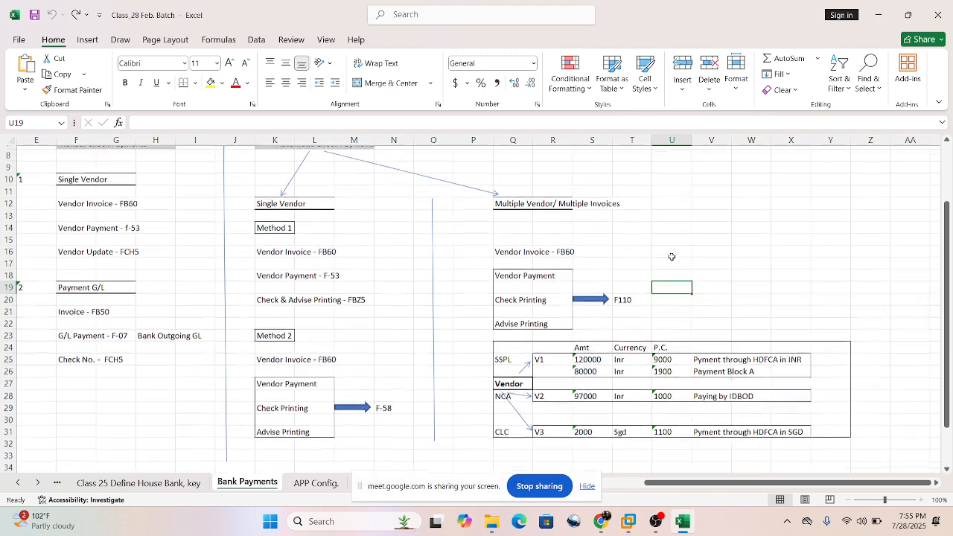
scroll(698, 279, "up", 1)
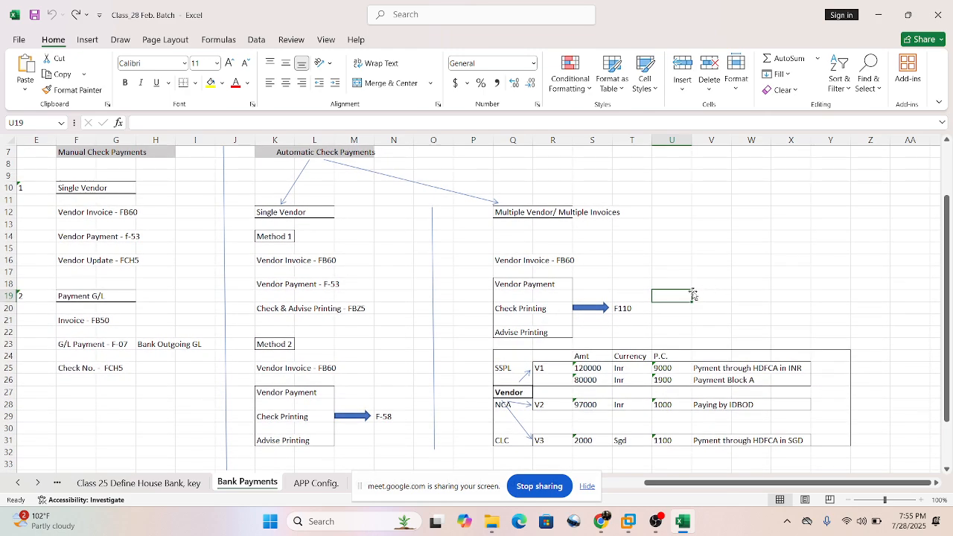
scroll(691, 289, "down", 1)
scroll(734, 255, "up", 1)
scroll(439, 257, "up", 1)
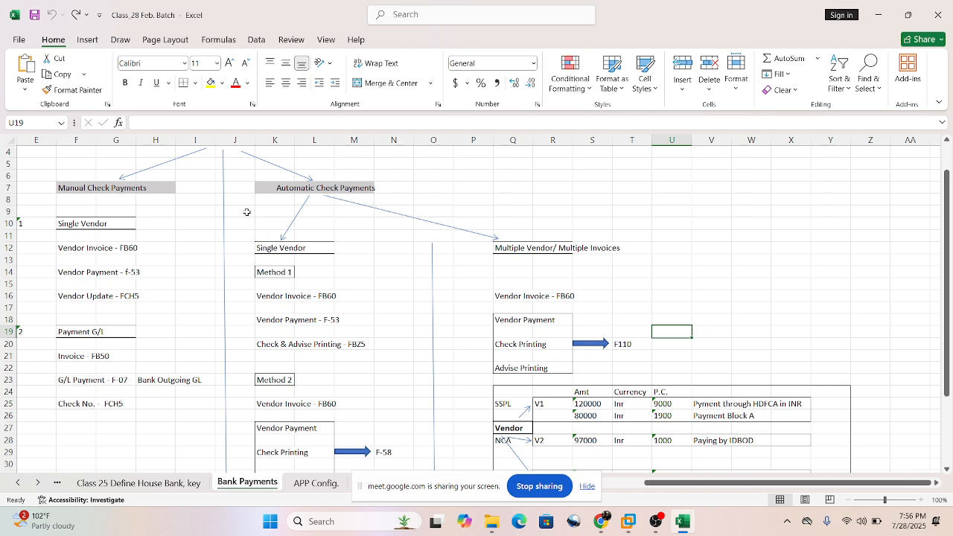
left_click_drag(241, 175, 827, 465)
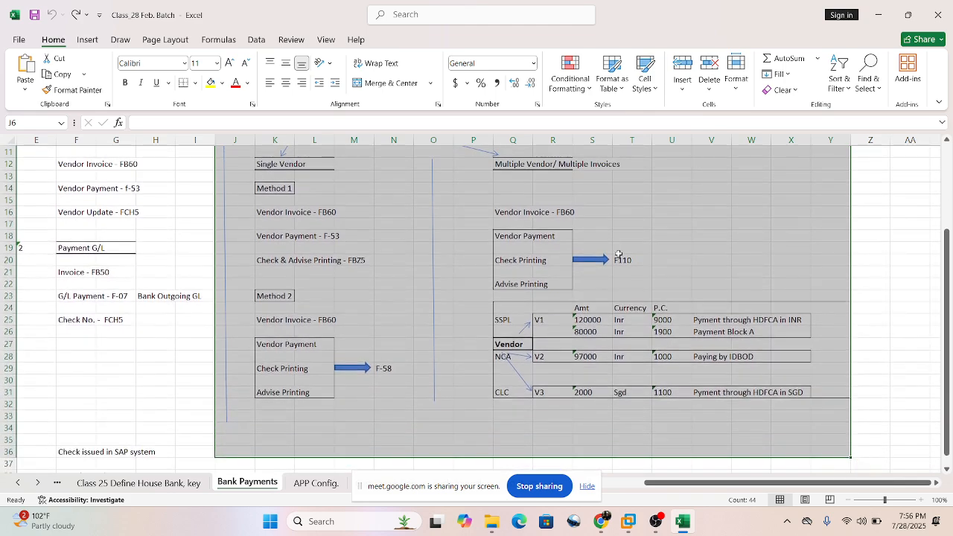
left_click(698, 213)
scroll(693, 212, "up", 1)
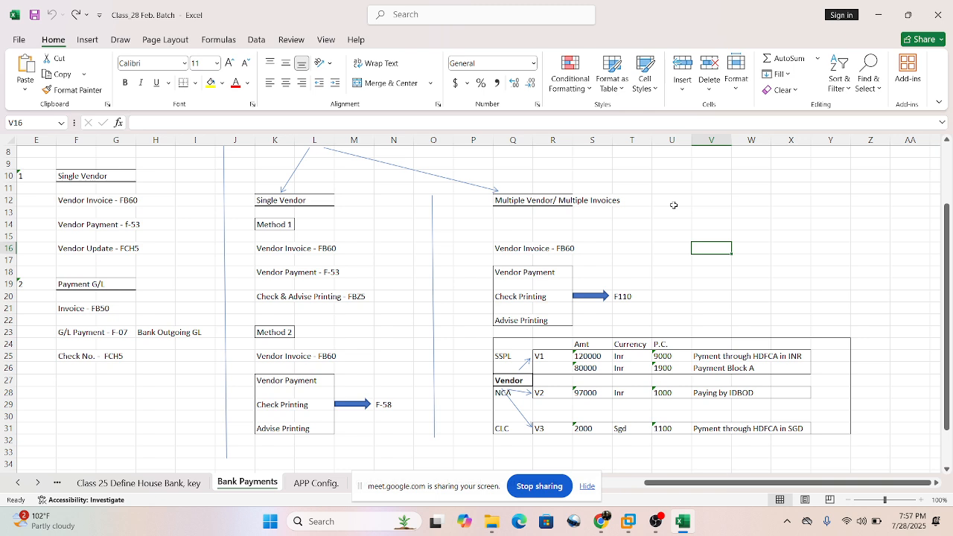
Switch to the SAP system in VMware Workstation and open the payment program configuration with transaction fbzp.
left_click(628, 521)
left_click(74, 92)
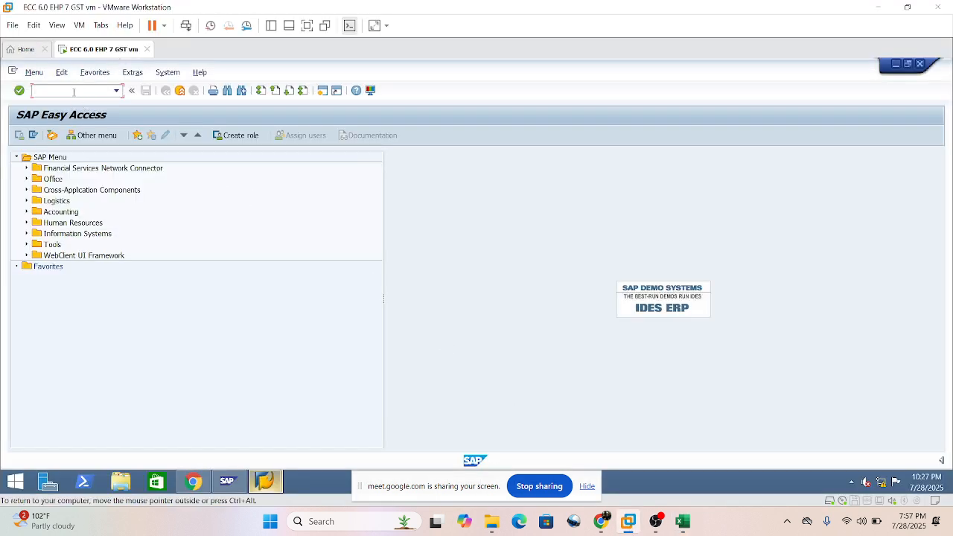
type("fbzp")
key("Return")
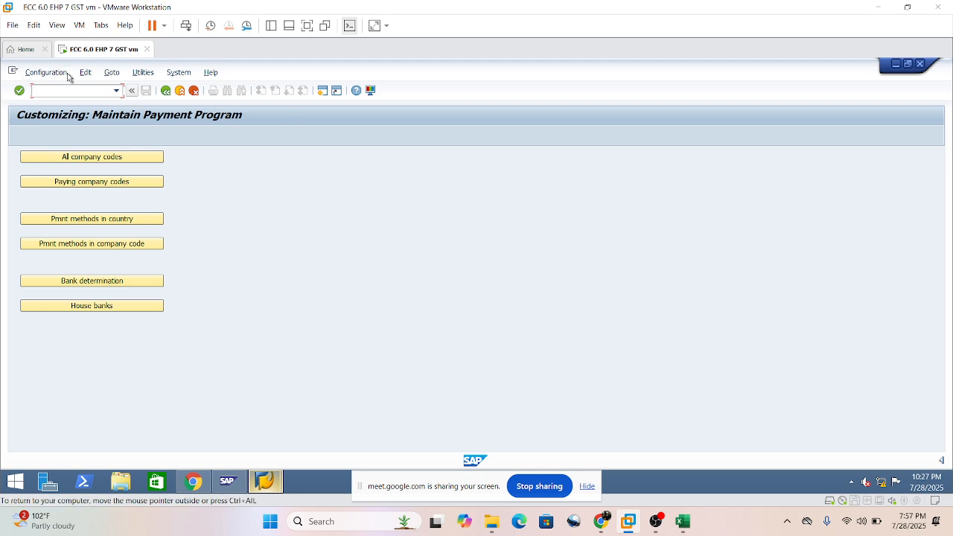
Leave the payment program configuration with /n and open the project customizing screen with transaction spro.
left_click(116, 90)
left_click(64, 104)
type("/nfbzp")
key("Return")
type("/n")
key("Return")
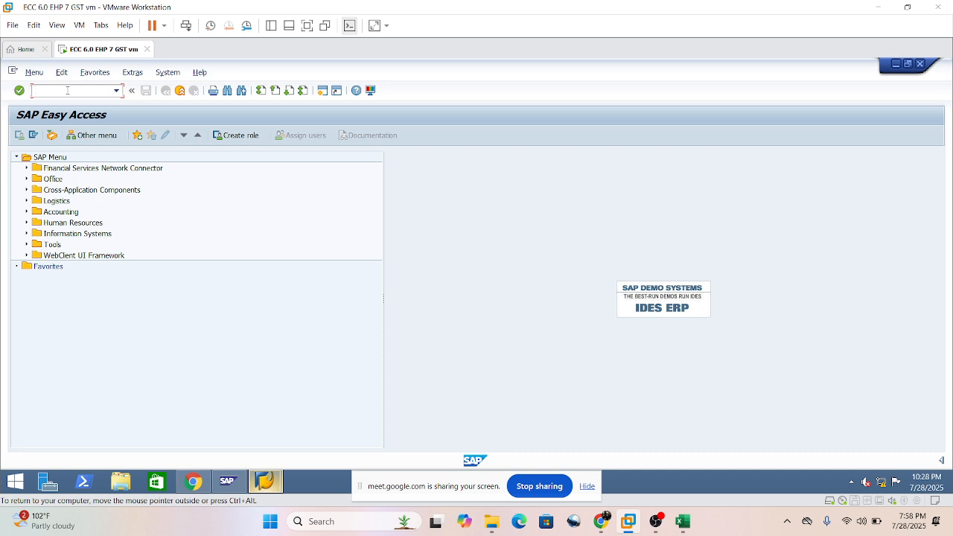
type("spro")
key("Return")
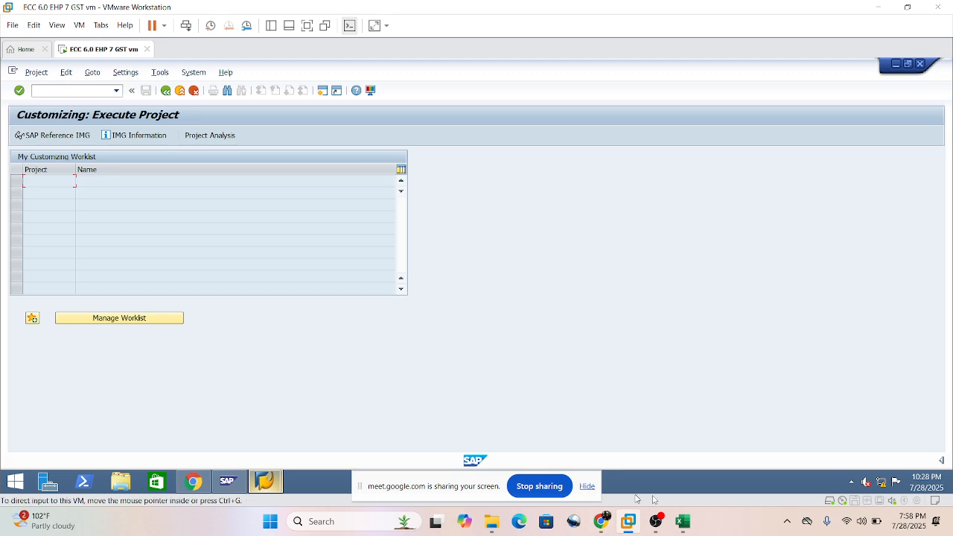
Switch to the Excel workbook and open the APP Config. sheet.
left_click(683, 521)
left_click(301, 484)
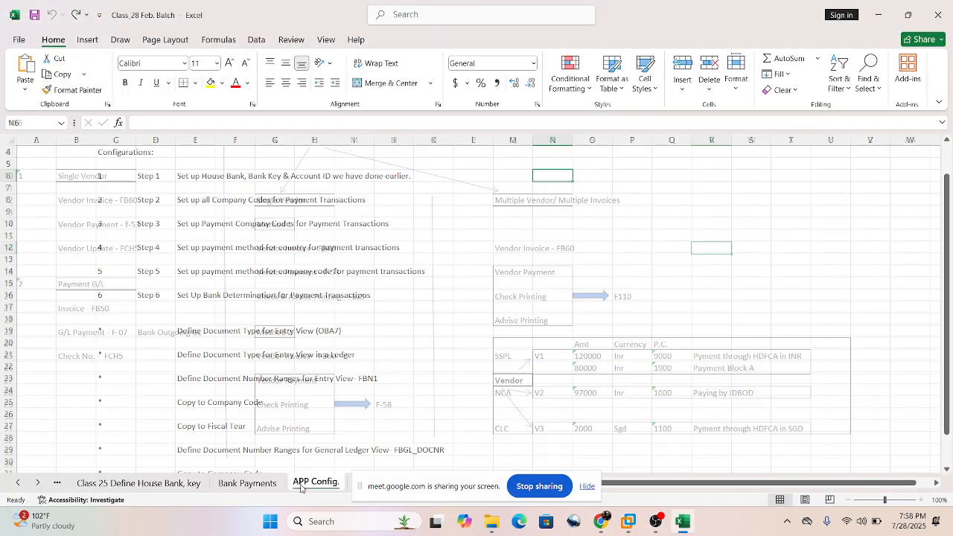
left_click_drag(476, 482, 619, 381)
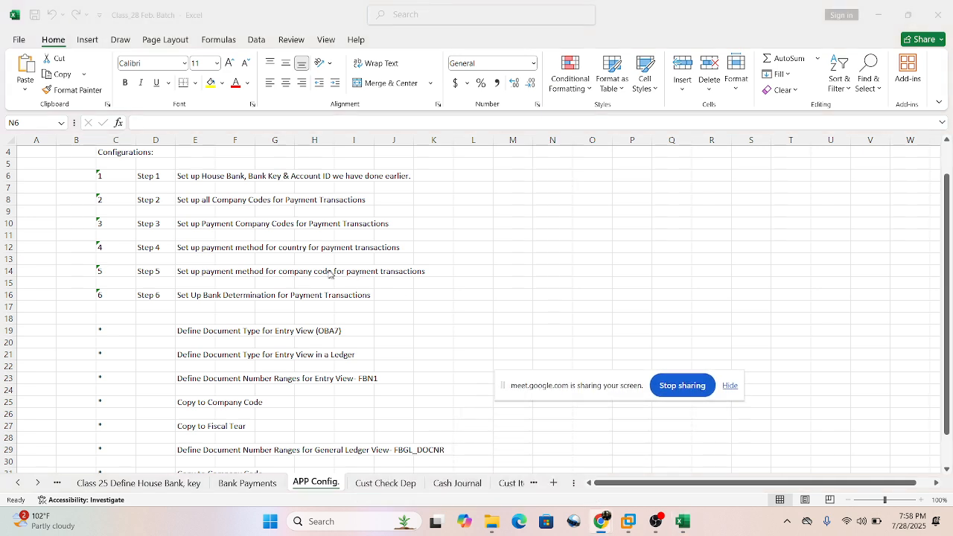
Look through the Automatic Payment Programming (APP) configuration list, focusing on the block of steps 1 to 6.
scroll(331, 274, "down", 4)
scroll(315, 298, "up", 5)
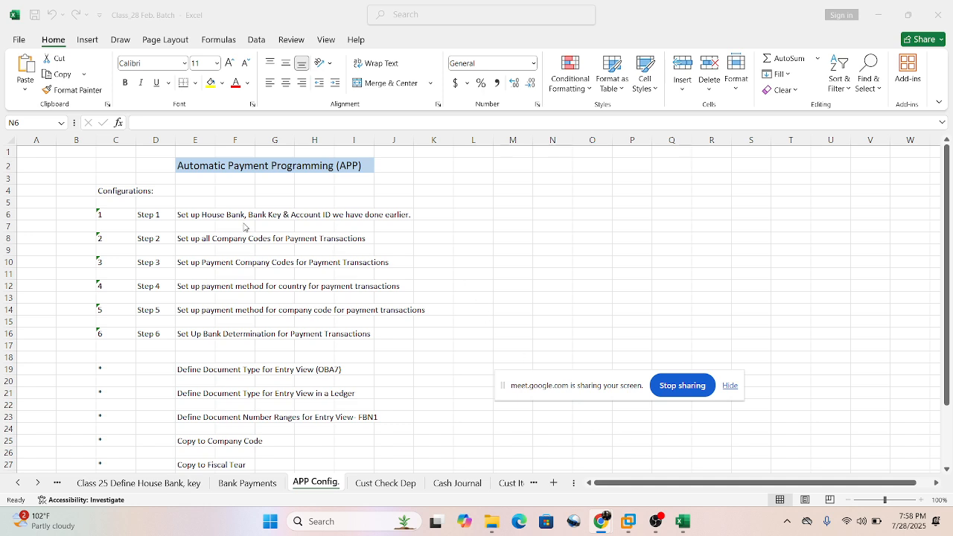
left_click(503, 205)
scroll(451, 285, "down", 4)
scroll(451, 287, "up", 2)
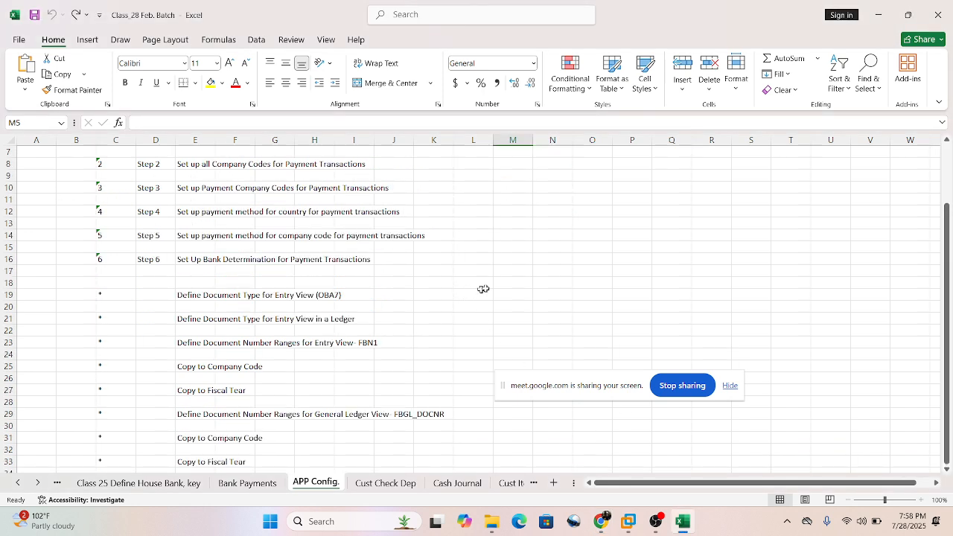
left_click(495, 270)
scroll(495, 273, "up", 1)
scroll(496, 273, "up", 1)
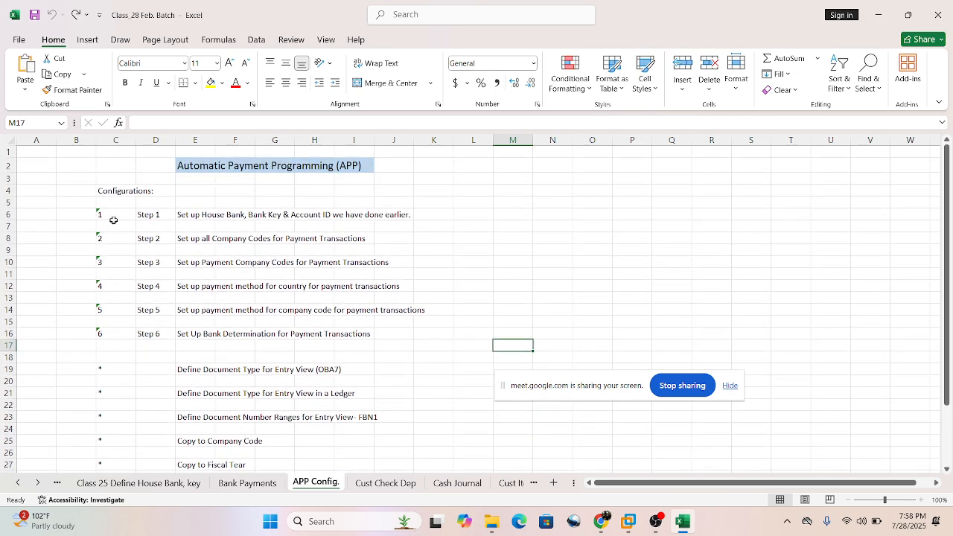
left_click_drag(64, 202, 393, 325)
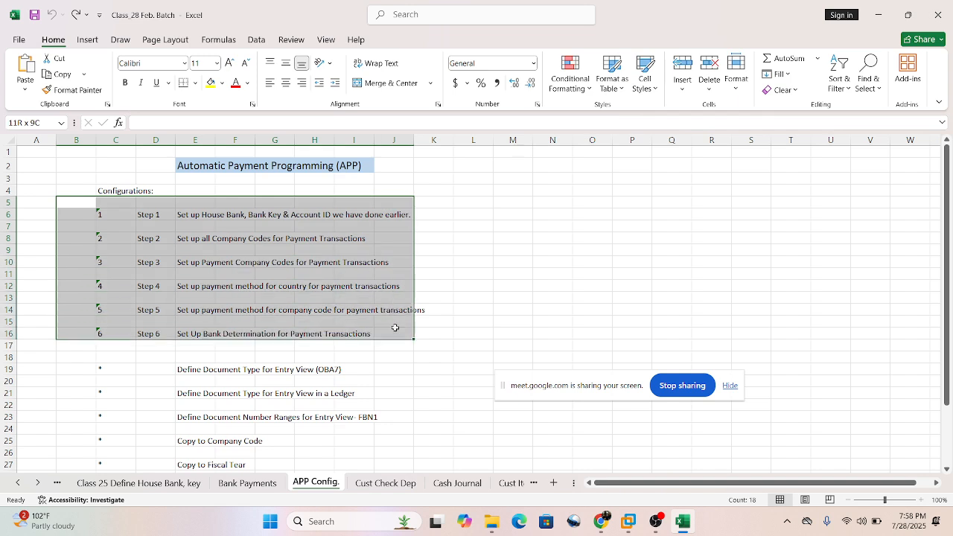
left_click(508, 213)
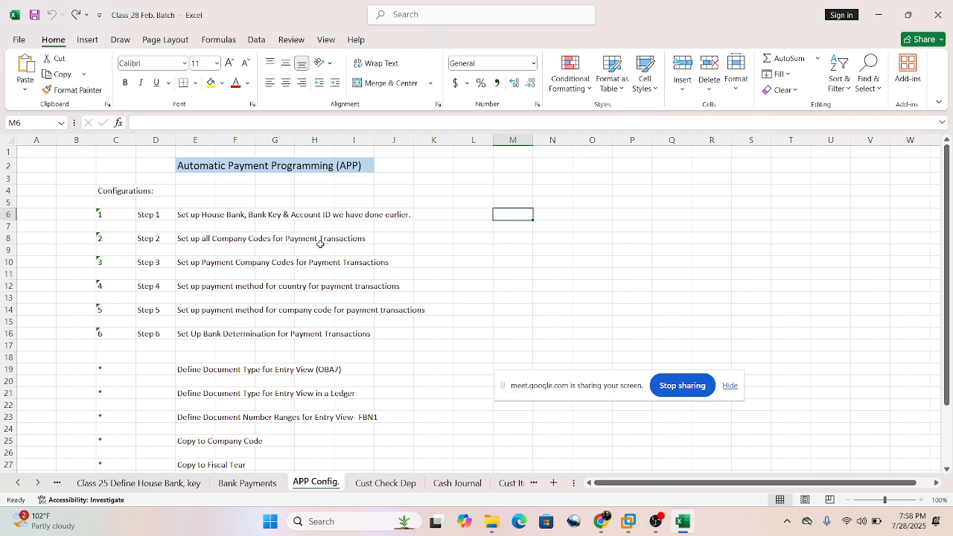
Examine Step 2 on setting up all company codes and Step 3 on payment company codes for payment transactions.
left_click_drag(132, 229, 357, 239)
left_click(283, 263)
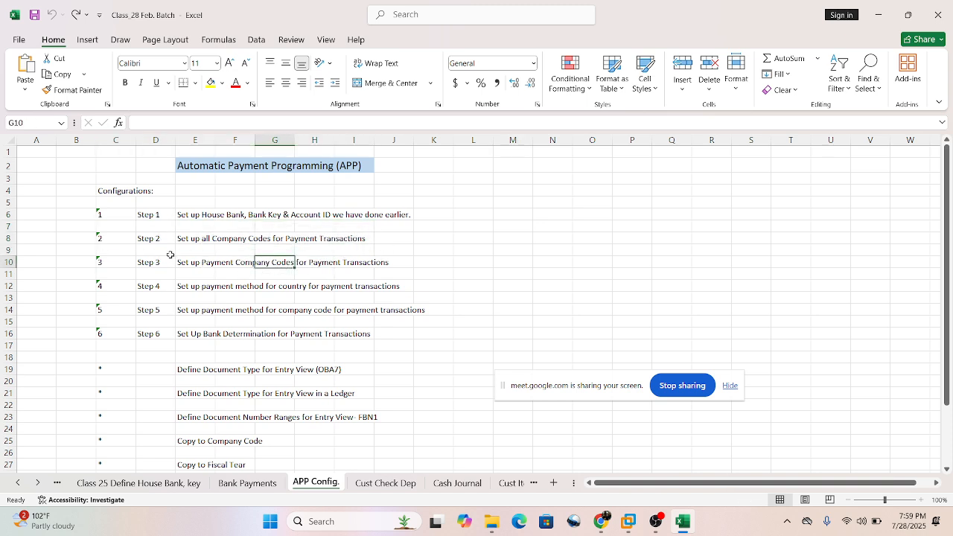
left_click_drag(179, 262, 379, 272)
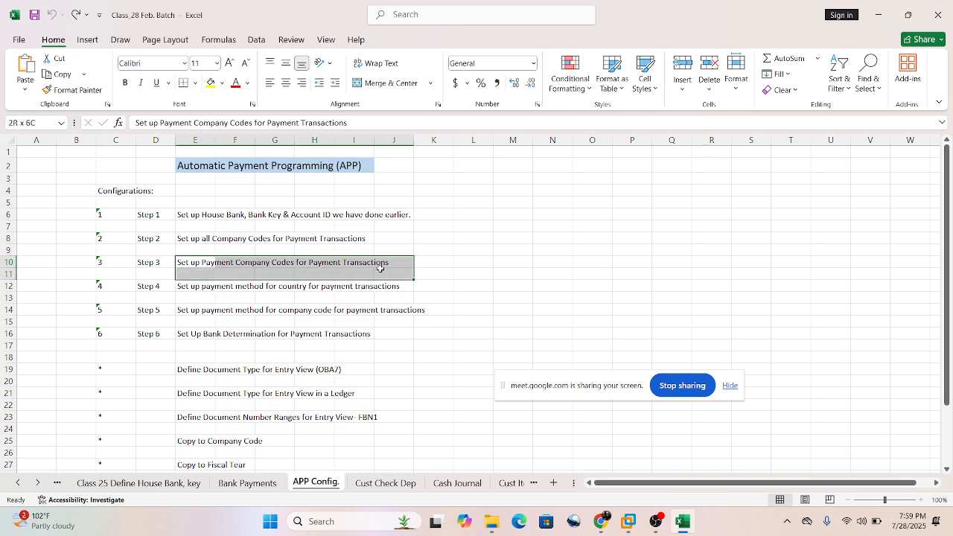
left_click(525, 265)
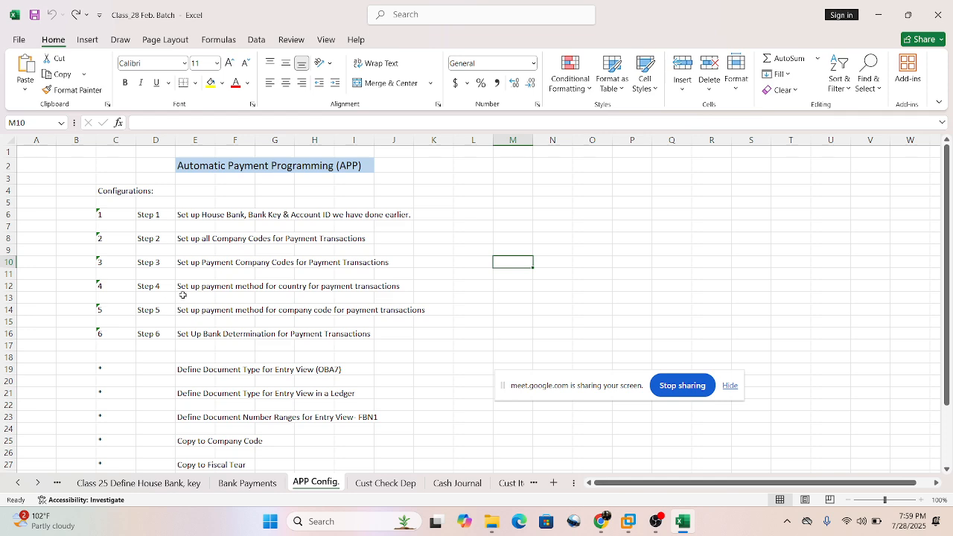
Examine Step 4 on setting up the payment method for country for payment transactions.
left_click_drag(182, 286, 328, 287)
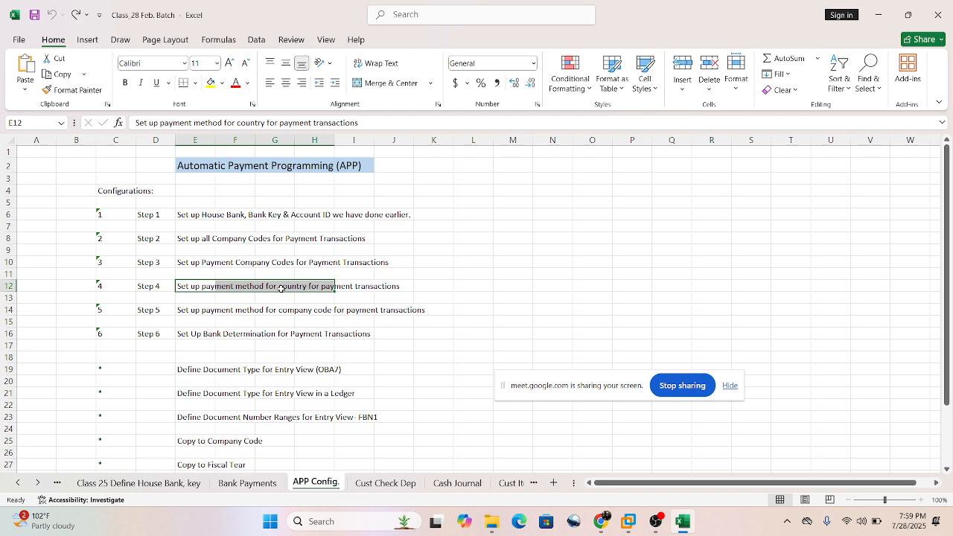
left_click(511, 273)
left_click(181, 285)
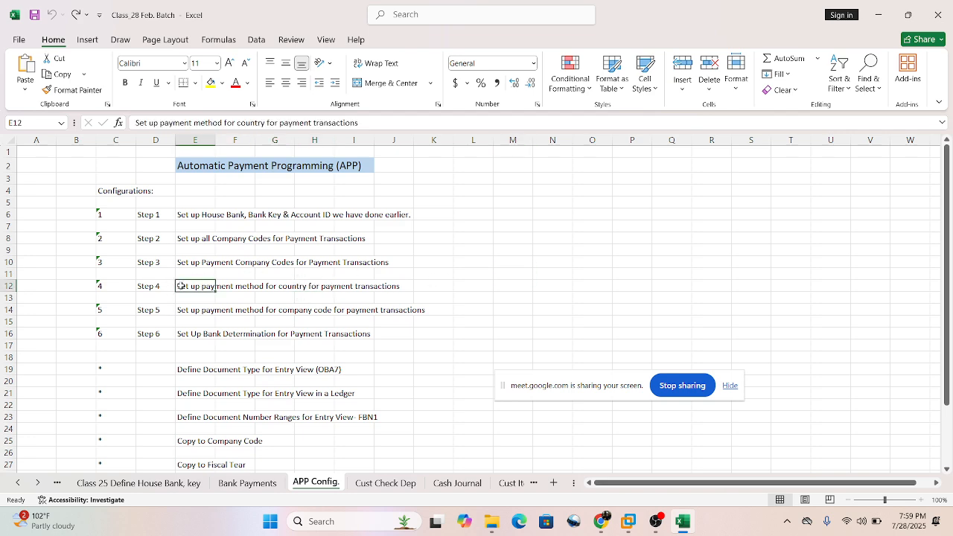
left_click_drag(181, 286, 393, 287)
left_click(191, 298)
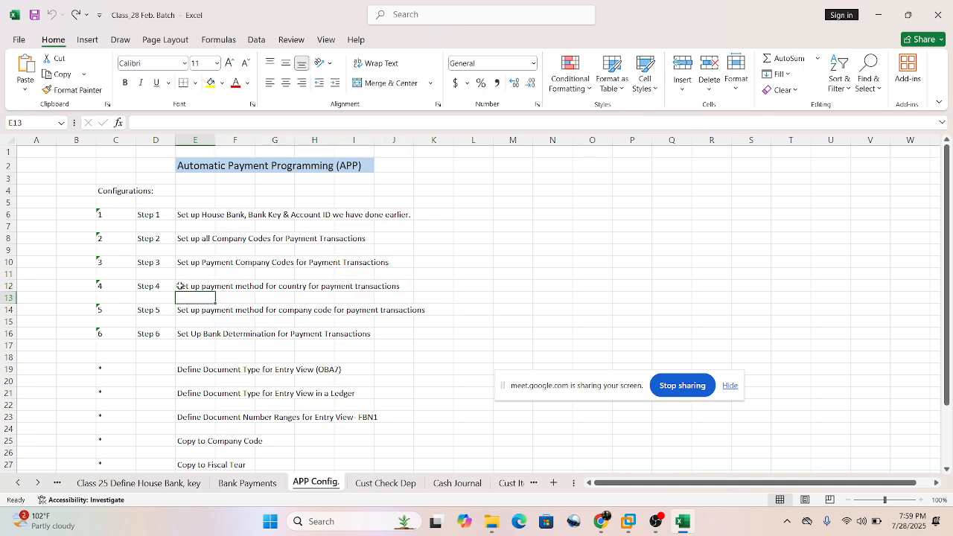
left_click_drag(180, 286, 294, 287)
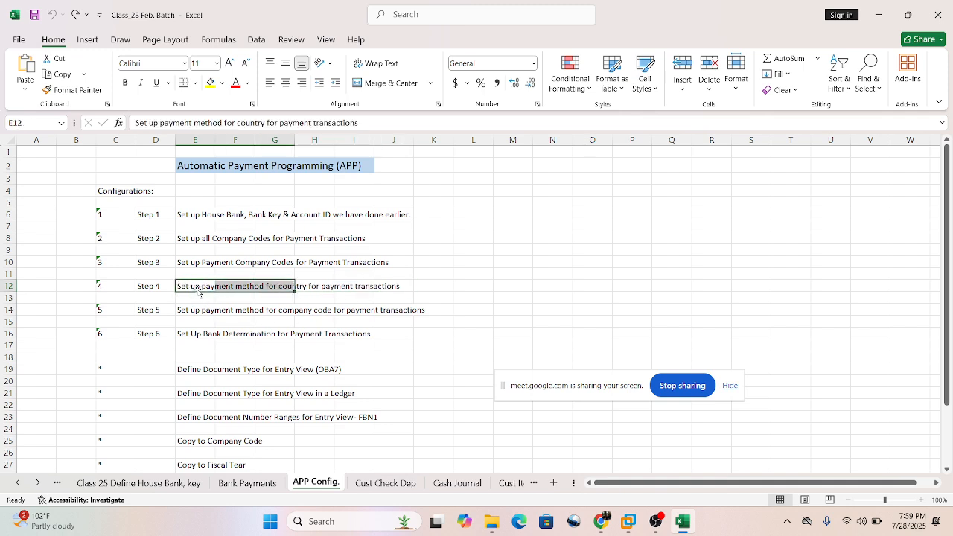
left_click(190, 320)
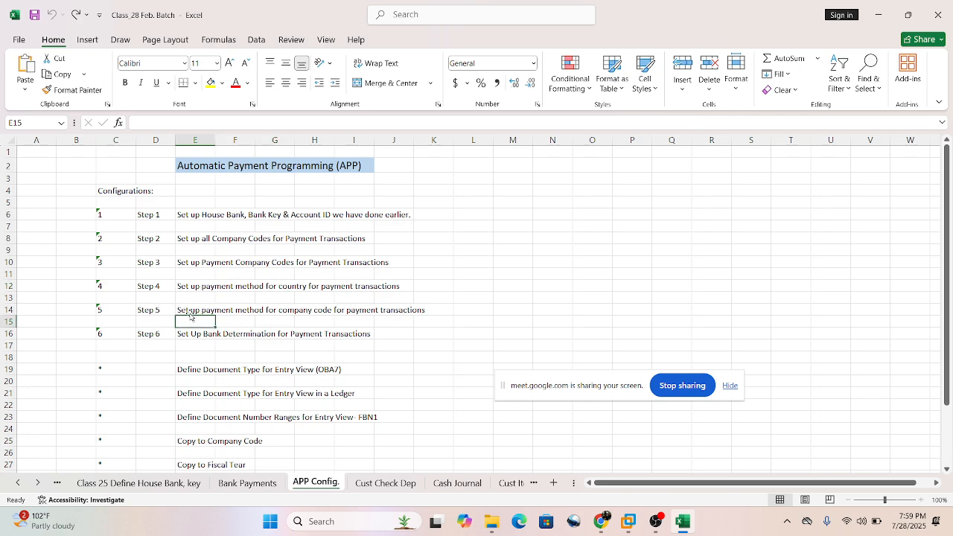
Examine Step 5 on the payment method for company code and Step 6 on bank determination for payment transactions.
left_click_drag(184, 310, 387, 311)
left_click(372, 358)
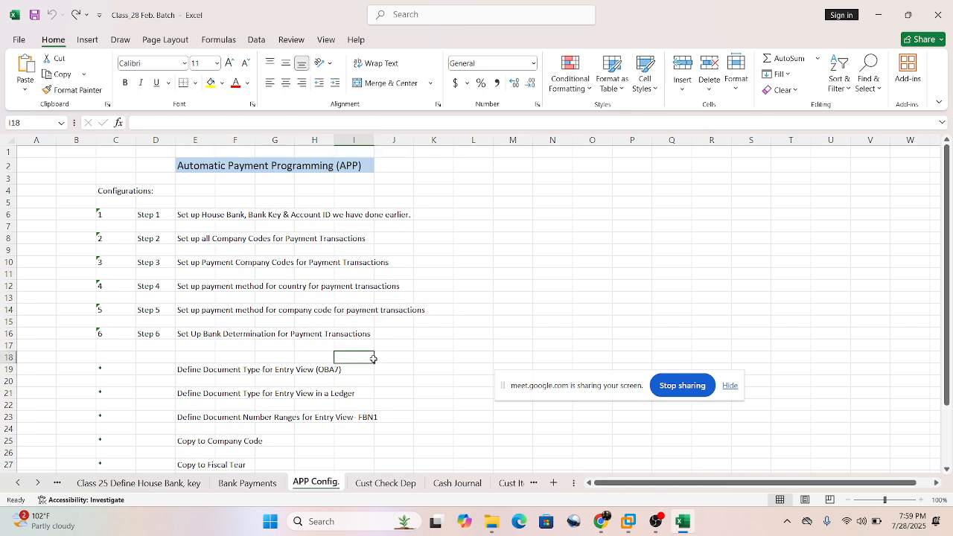
left_click_drag(182, 336, 391, 337)
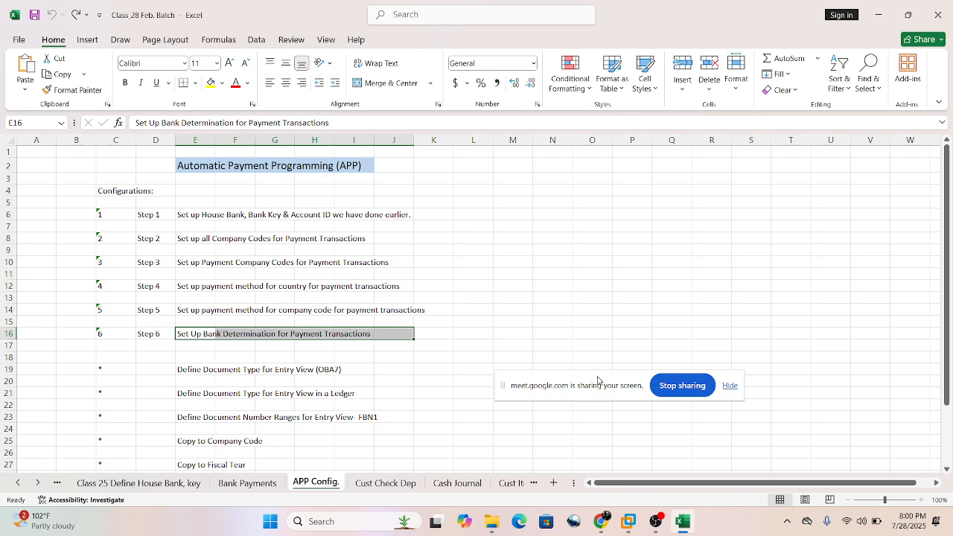
left_click_drag(598, 381, 627, 412)
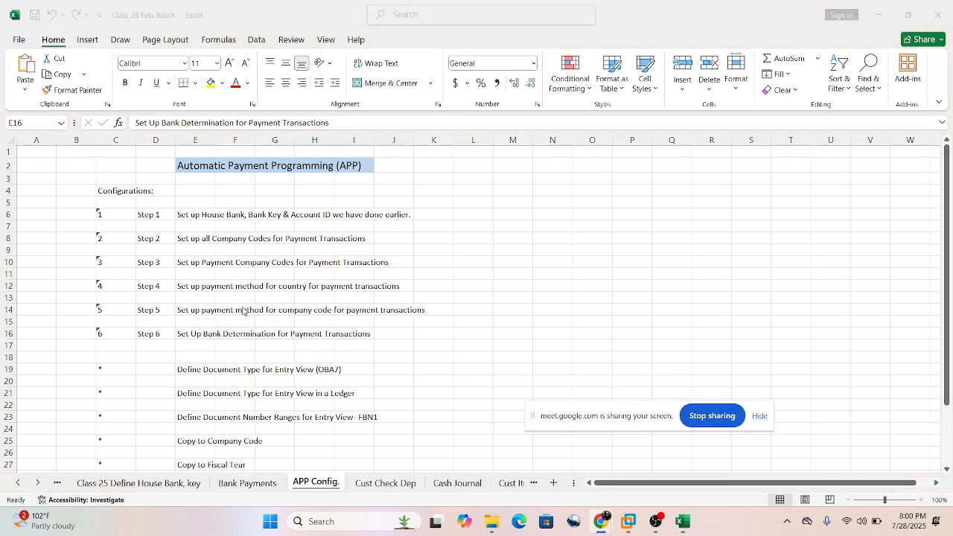
left_click(189, 355)
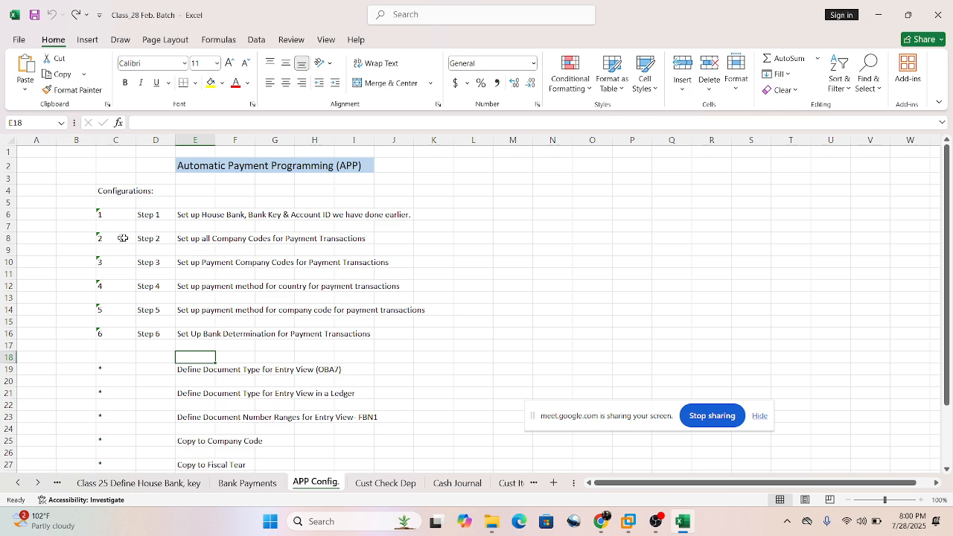
Look over the document type and number range items below the six steps, and examine the Entry View document type entry (OBA7).
scroll(243, 374, "down", 2)
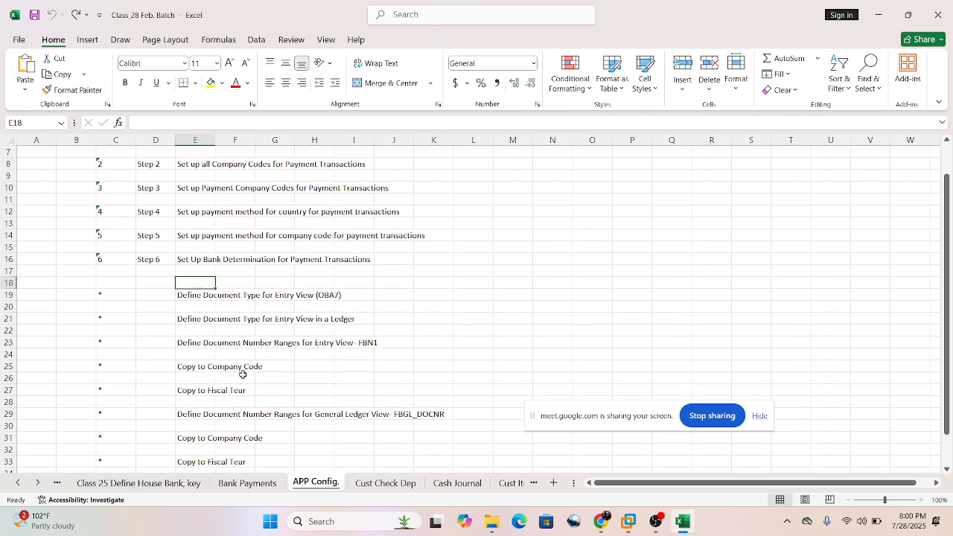
scroll(247, 374, "down", 3)
scroll(250, 375, "up", 4)
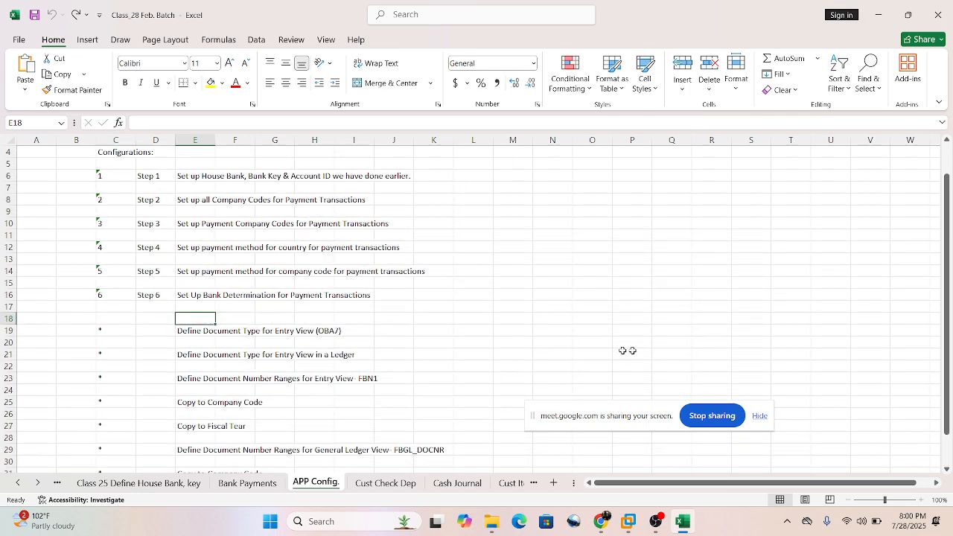
left_click_drag(176, 328, 342, 331)
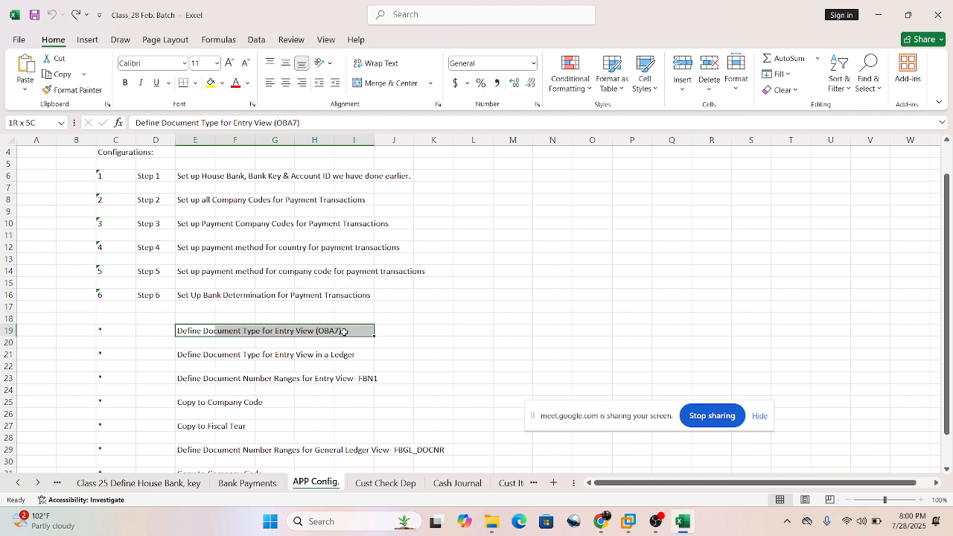
Look over the document type, number range, company code copy and fiscal year copy items listed below the six APP configuration steps.
left_click(430, 335)
left_click(180, 327)
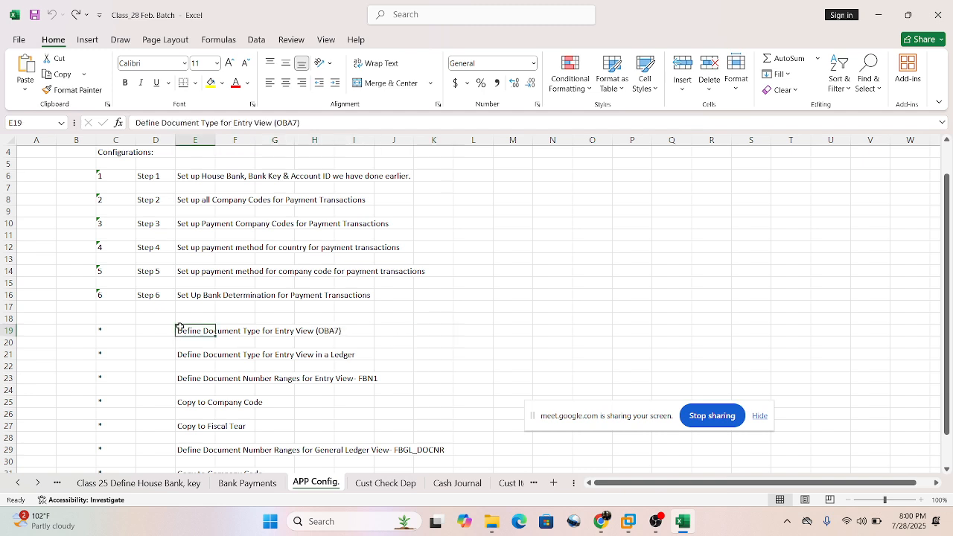
left_click_drag(179, 327, 455, 381)
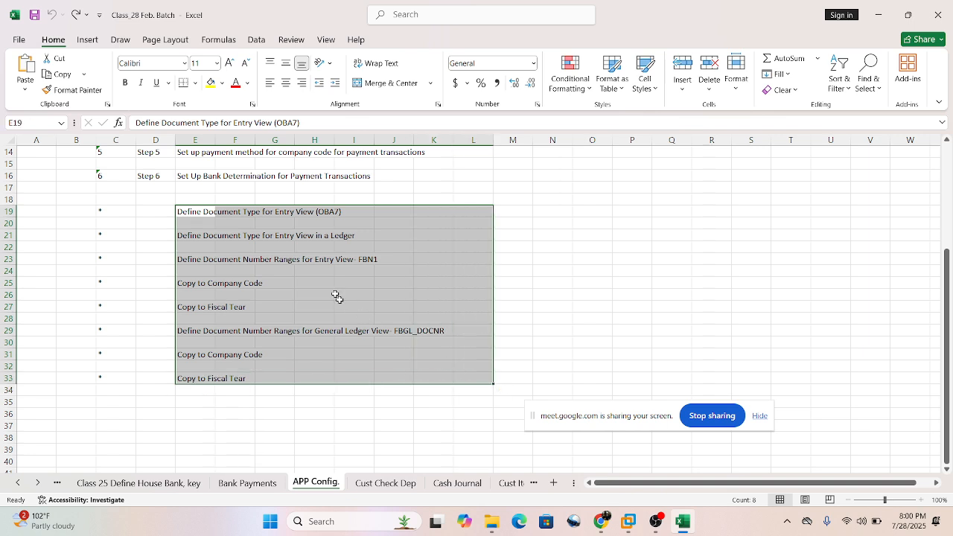
left_click(421, 230)
left_click_drag(183, 213, 206, 280)
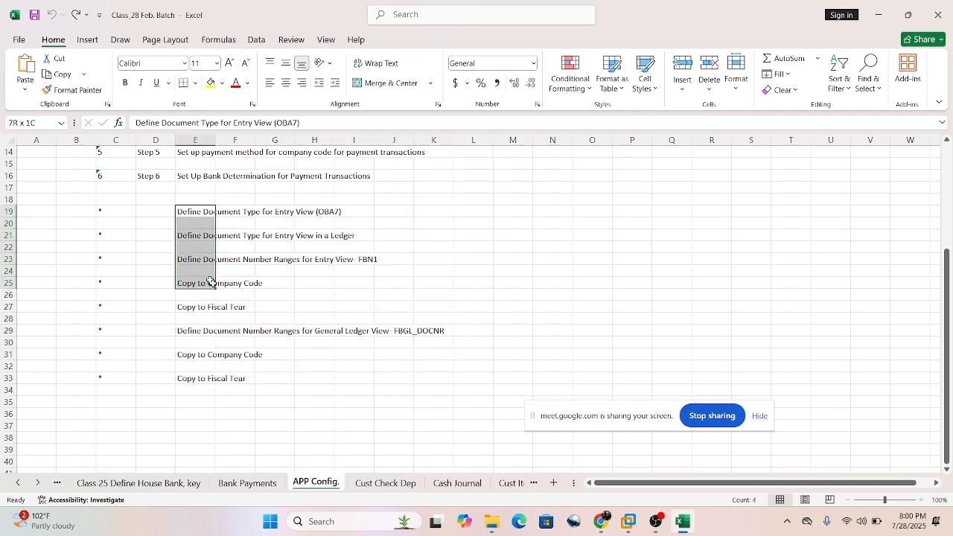
left_click(320, 377)
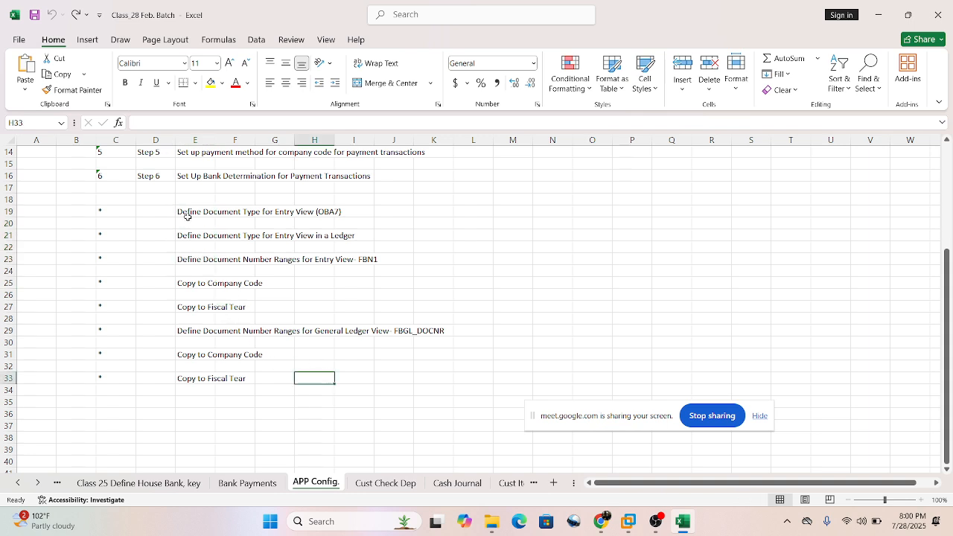
mouse_move(187, 211)
left_mouse_down()
mouse_move(219, 300)
mouse_move(376, 385)
mouse_move(447, 385)
left_mouse_up()
left_click(542, 320)
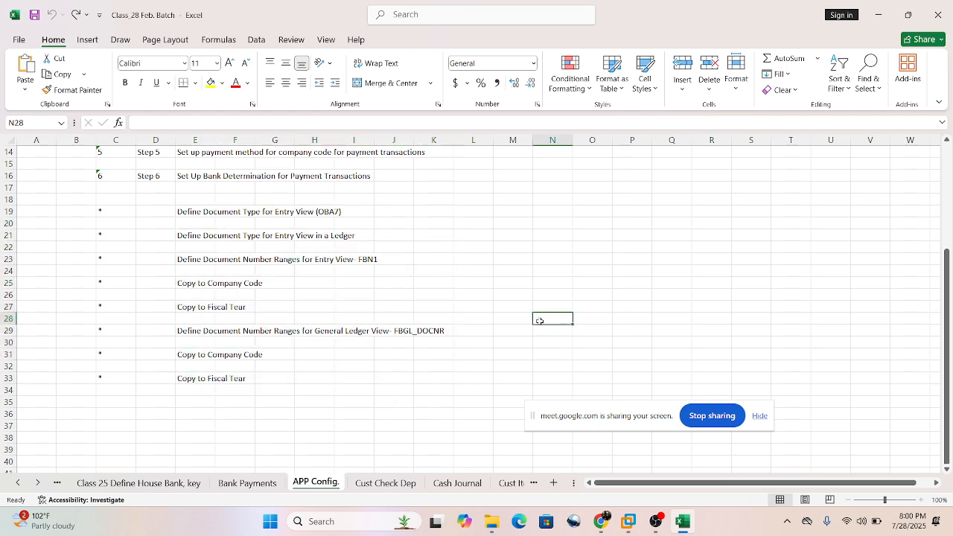
scroll(527, 310, "up", 5)
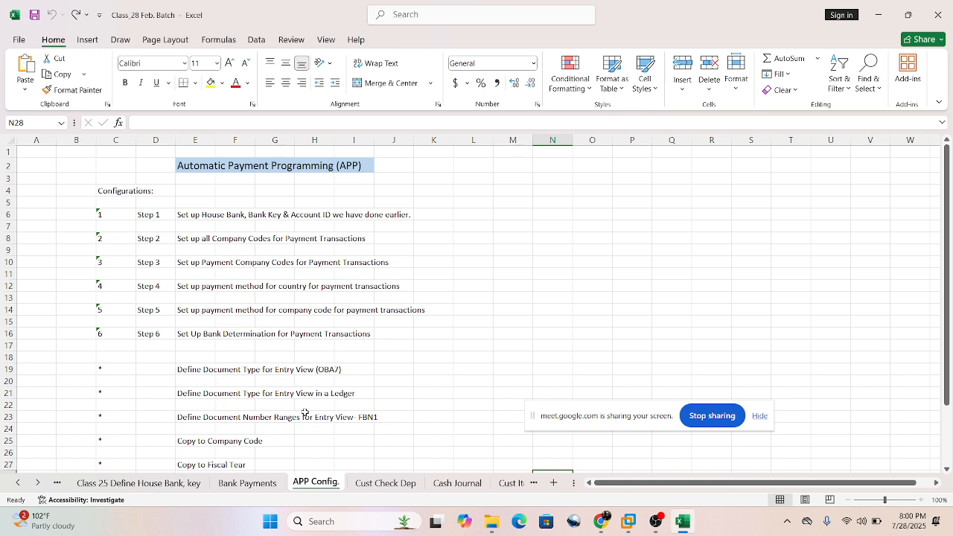
Switch to the SAP session in the ECC 6.0 EHP 7 GST virtual machine and open the SAP Reference IMG.
left_click(629, 521)
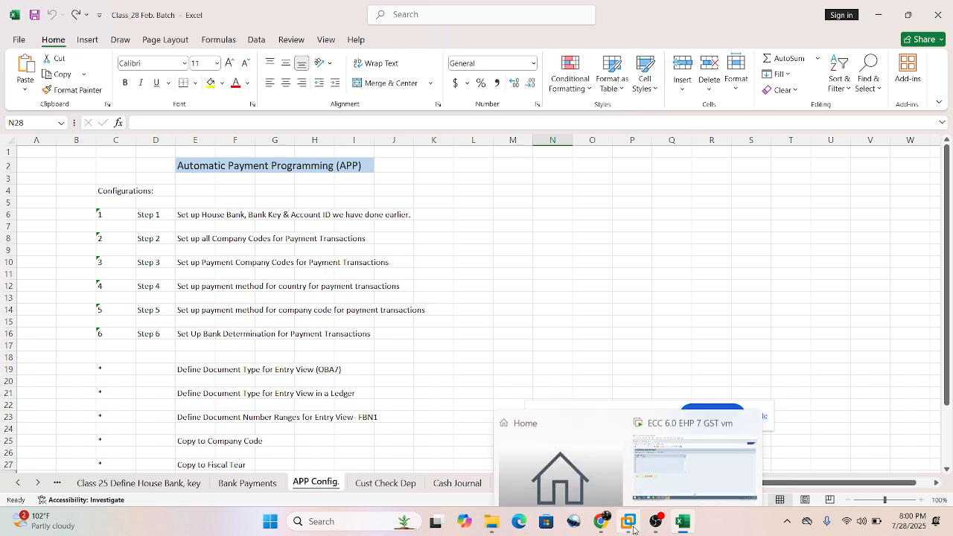
left_click(692, 465)
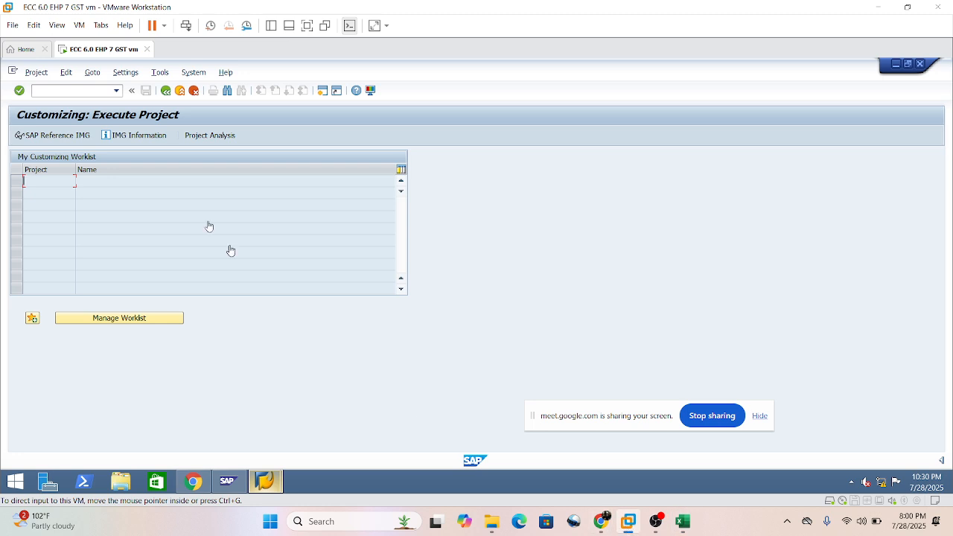
left_click(75, 141)
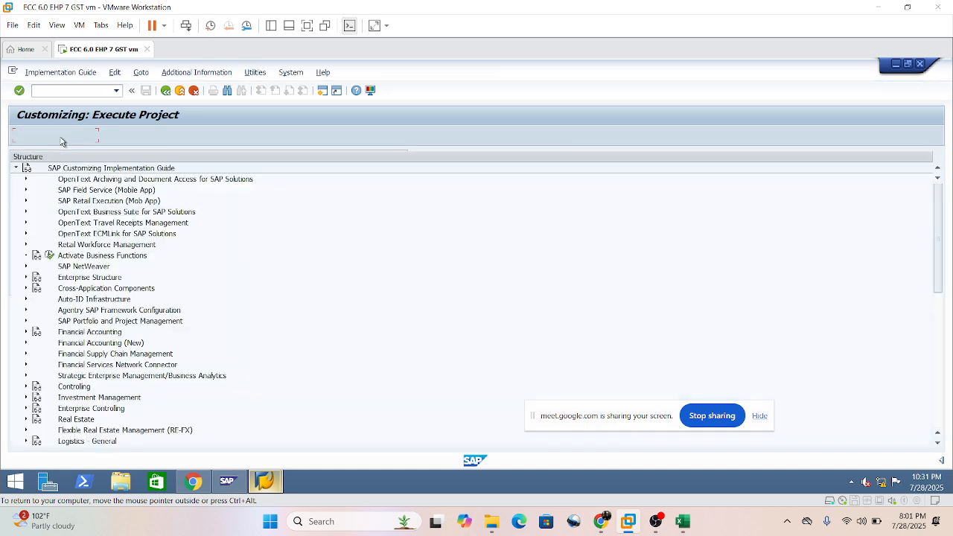
Expand Financial Accounting (New) through Accounts Receivable and Accounts Payable, Business Transactions and Automatic Outgoing Payments to Payment Method/Bank Selection for Payment Program.
left_click(26, 344)
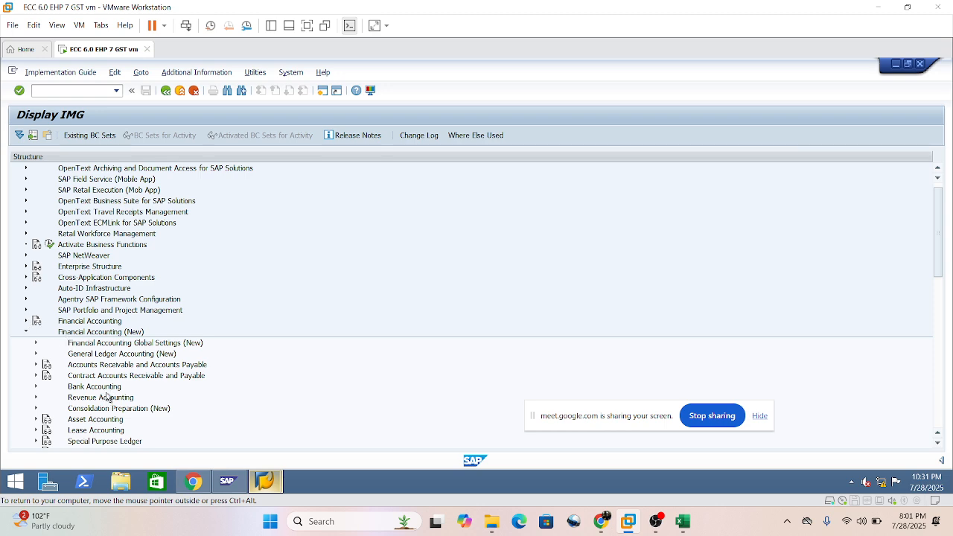
left_click(36, 366)
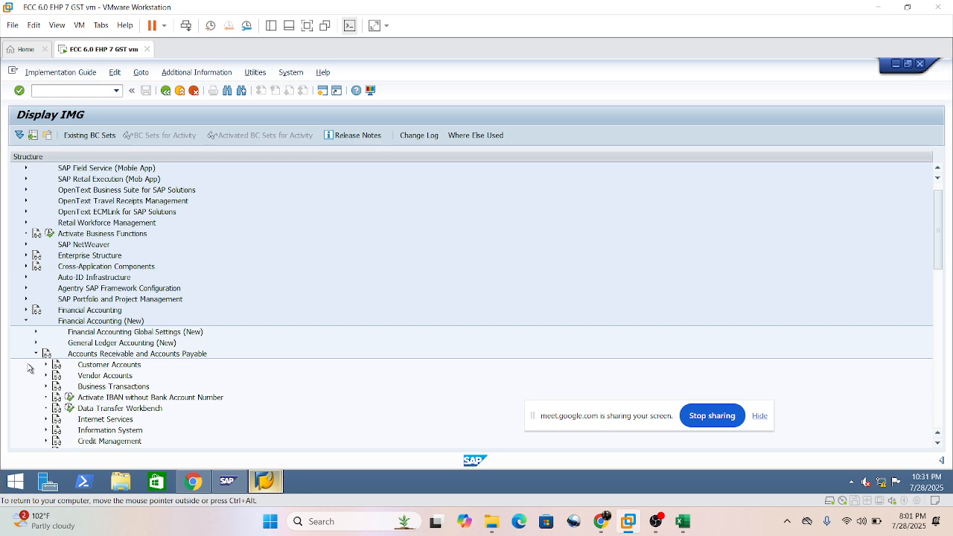
scroll(238, 389, "down", 1)
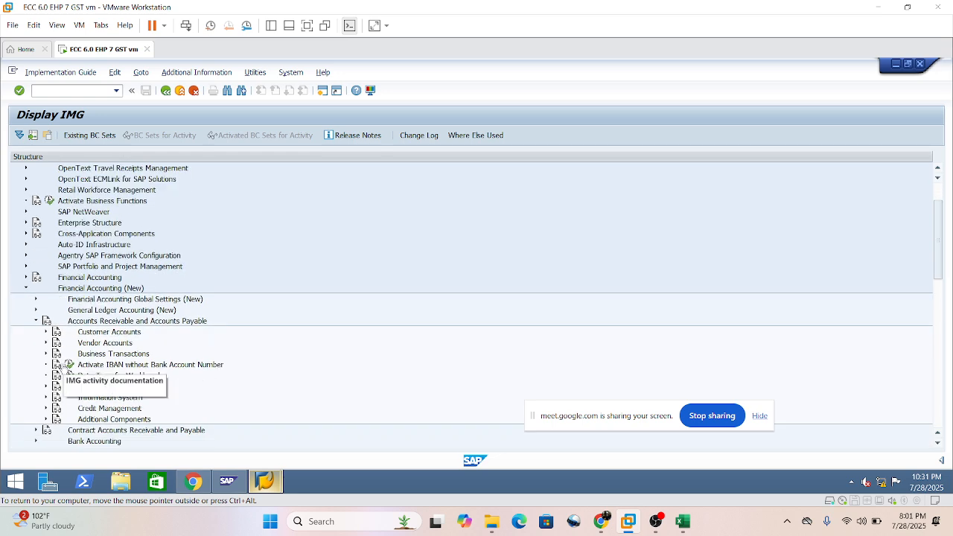
left_click(46, 354)
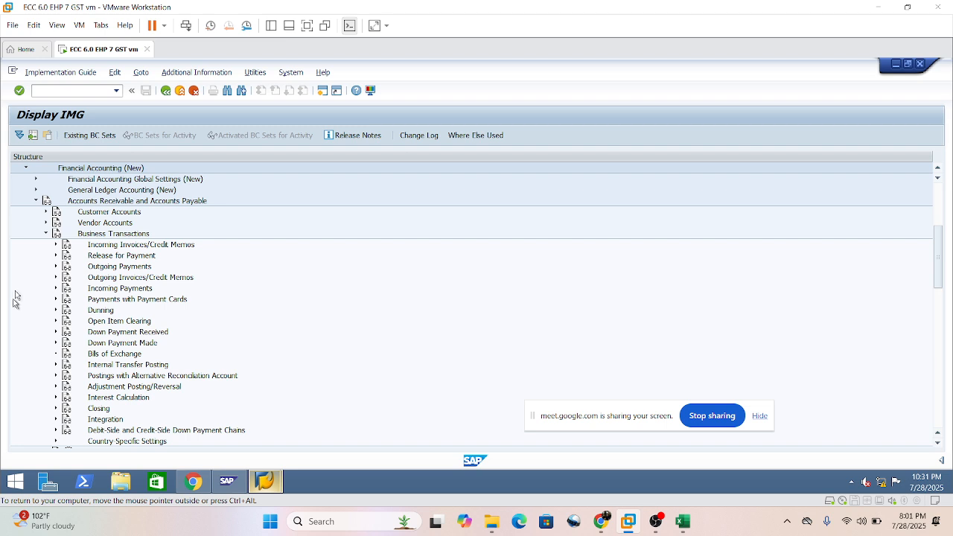
left_click(59, 268)
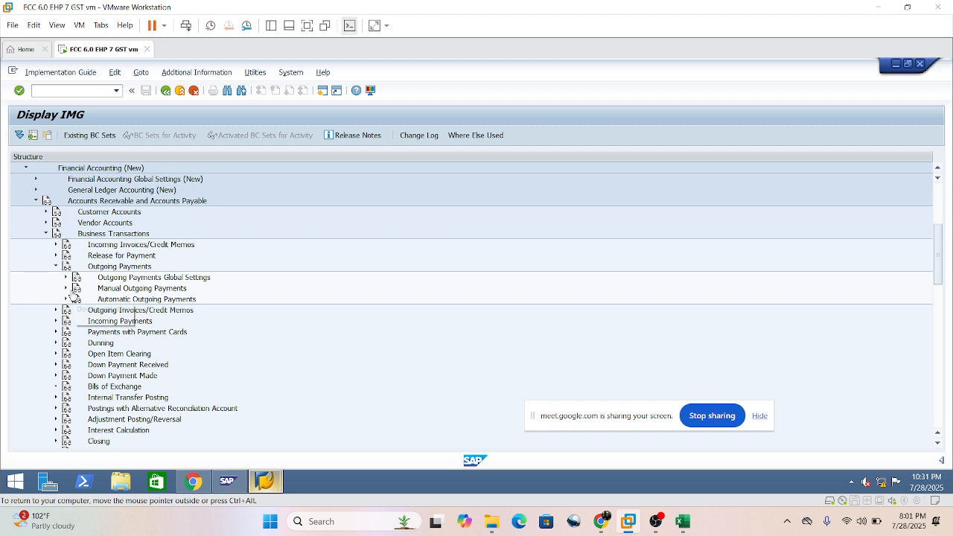
left_click(66, 299)
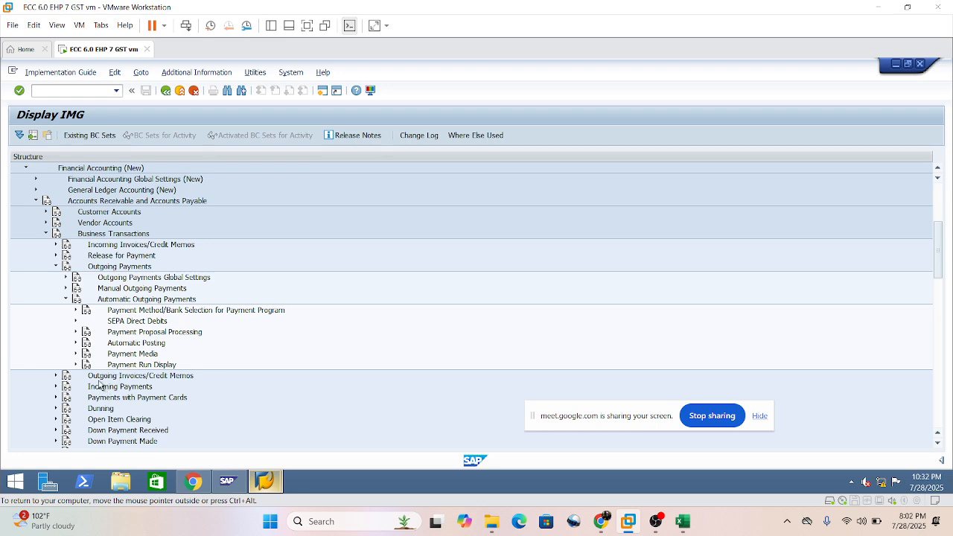
left_click(75, 311)
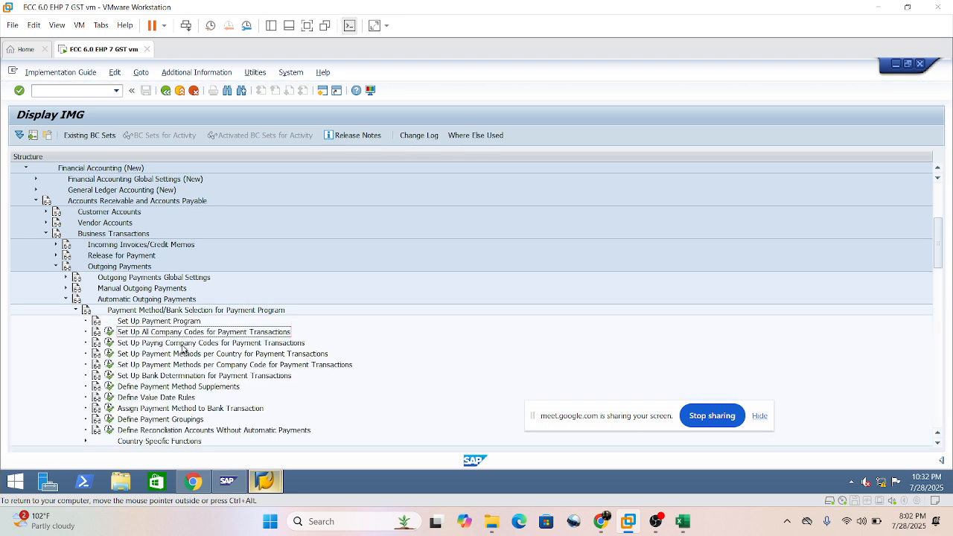
left_click(186, 343)
left_click(116, 92)
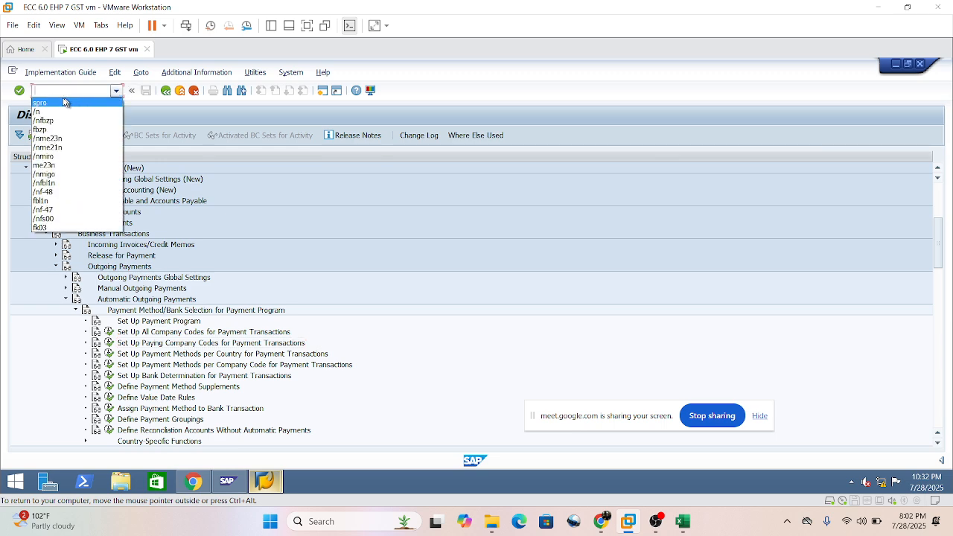
left_click(64, 90)
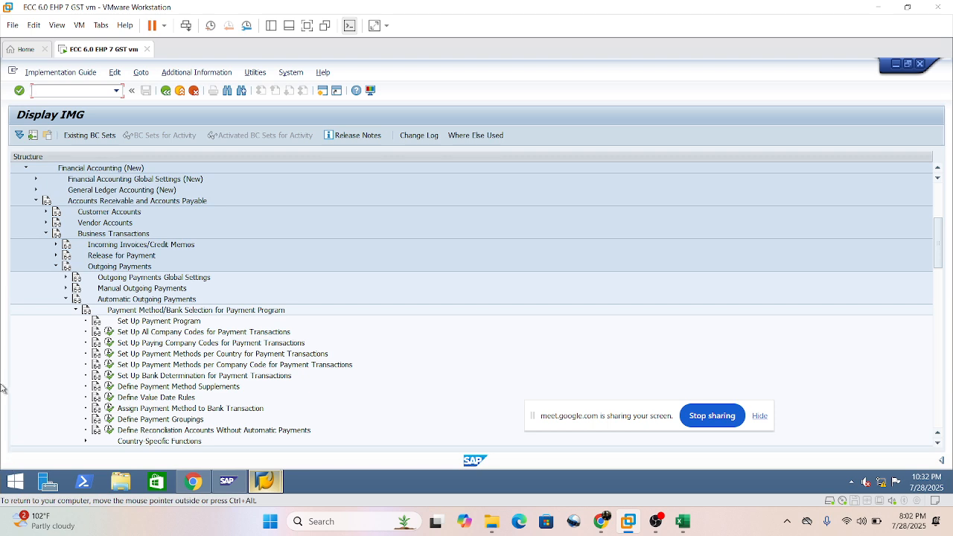
Start a new entry in Set Up All Company Codes for Payment Transactions with company code SI01.
left_click(109, 335)
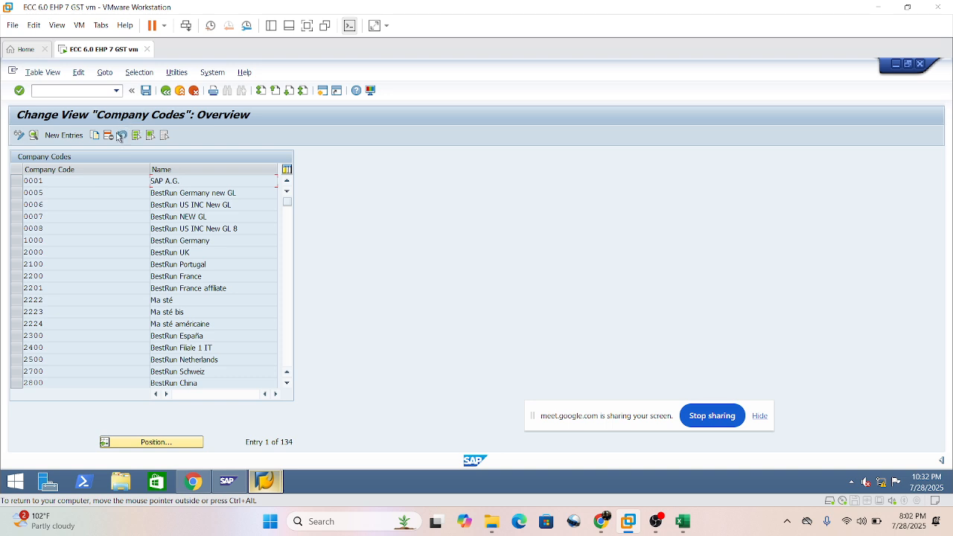
left_click(63, 135)
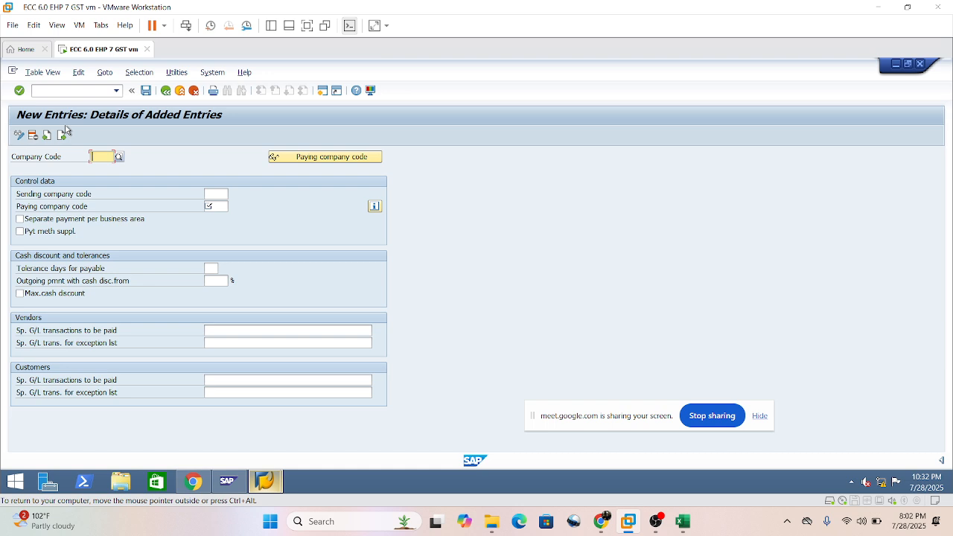
type("SI01")
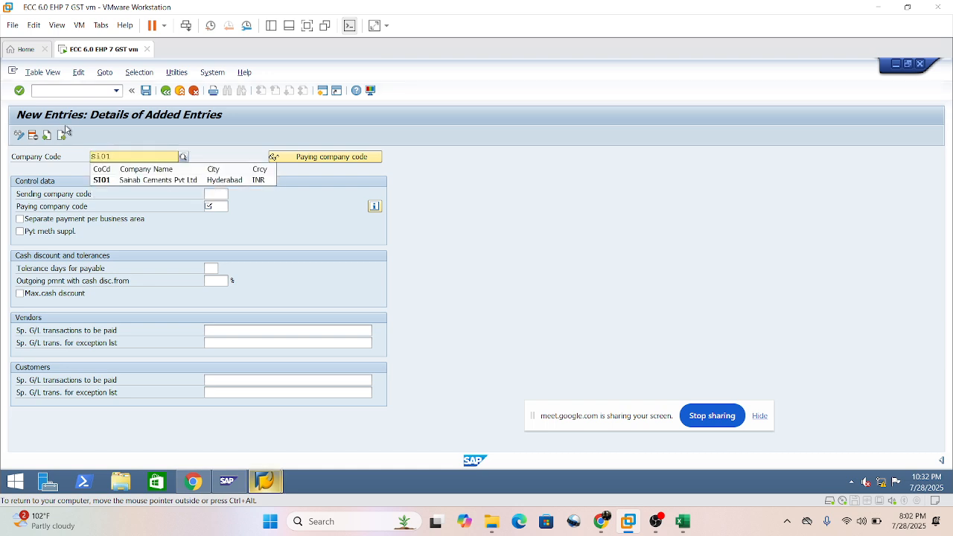
left_click(135, 180)
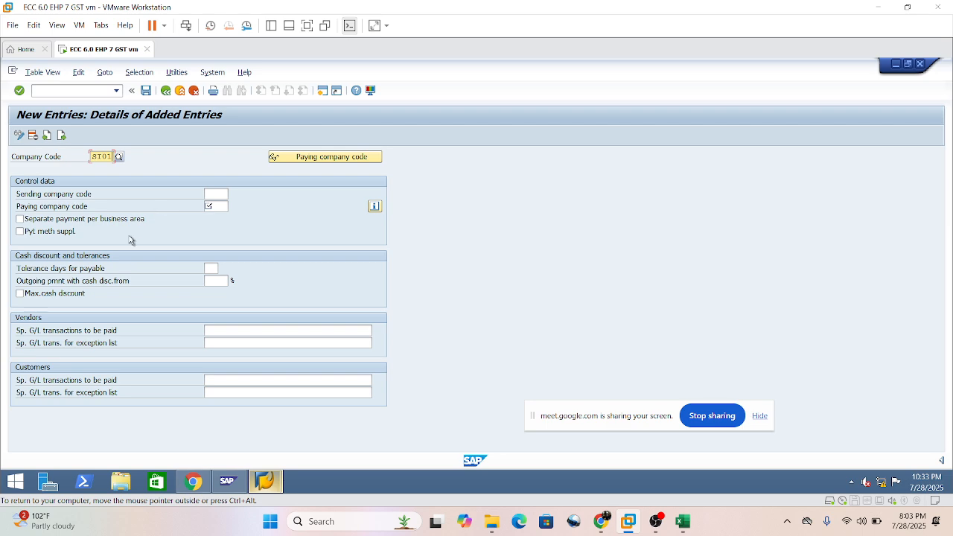
Set the paying company code to SI01 in the control data, leaving the sending company code blank.
left_click(211, 207)
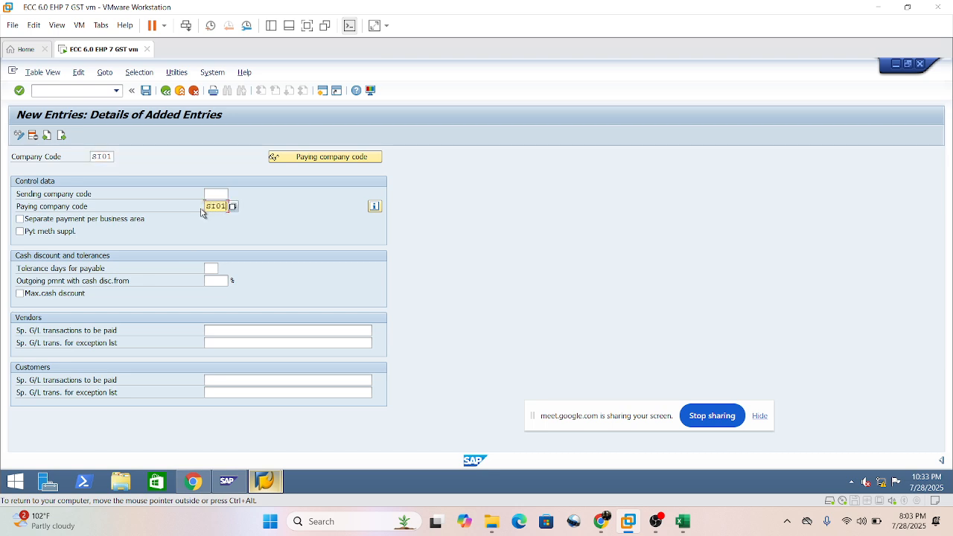
left_click(214, 193)
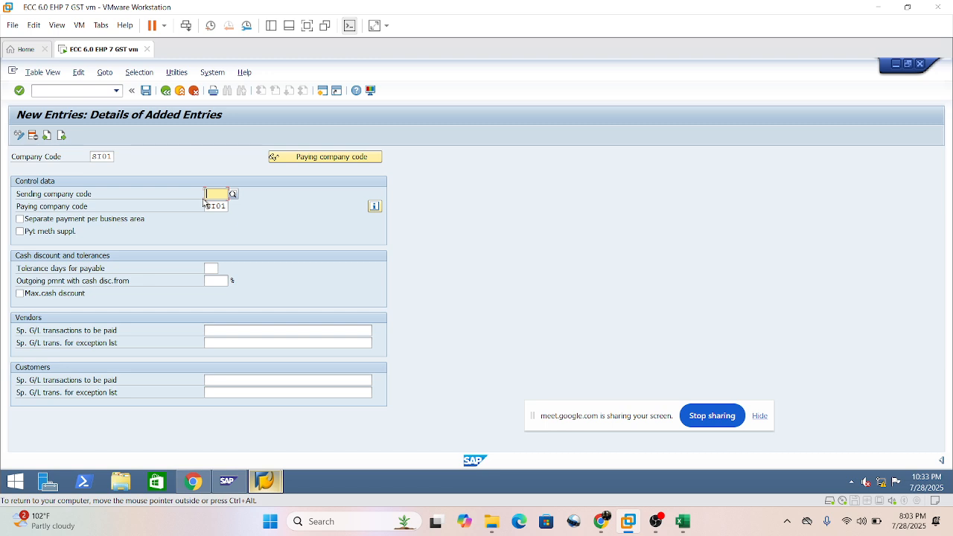
left_click(216, 206)
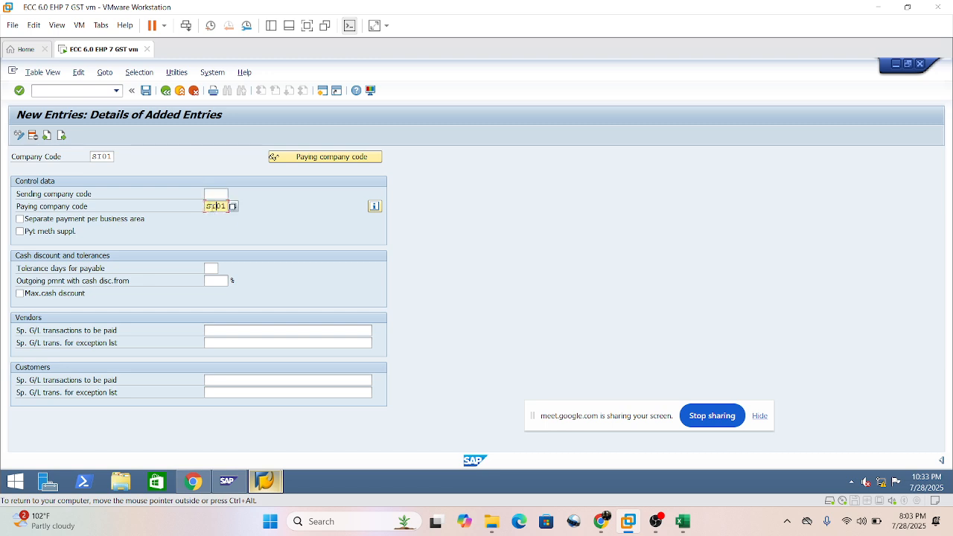
left_click(214, 195)
left_click(217, 207)
Enable separate payment per business area and maximum cash discount, and read the field help on separate payments.
left_click(20, 219)
left_click(19, 295)
left_click(78, 221)
left_click(76, 221)
key("F1")
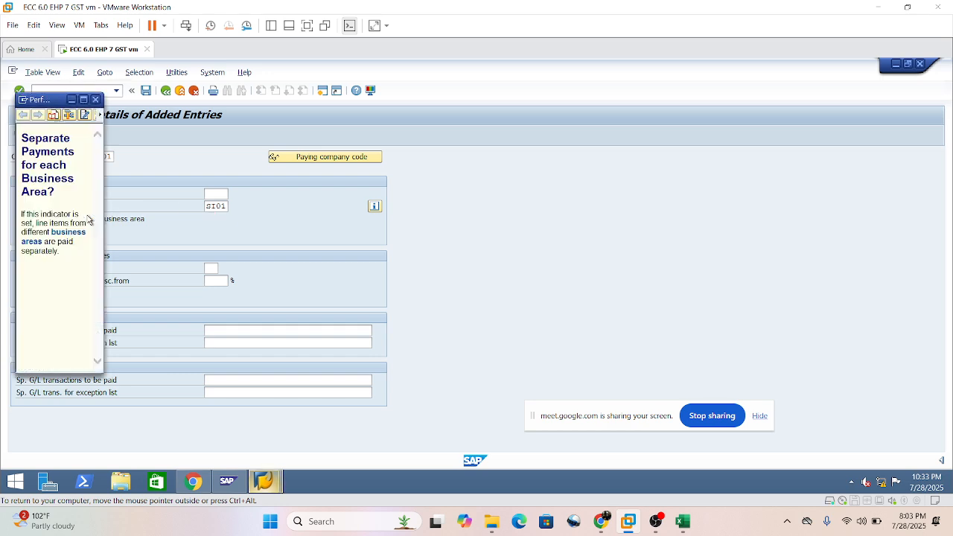
left_click(83, 99)
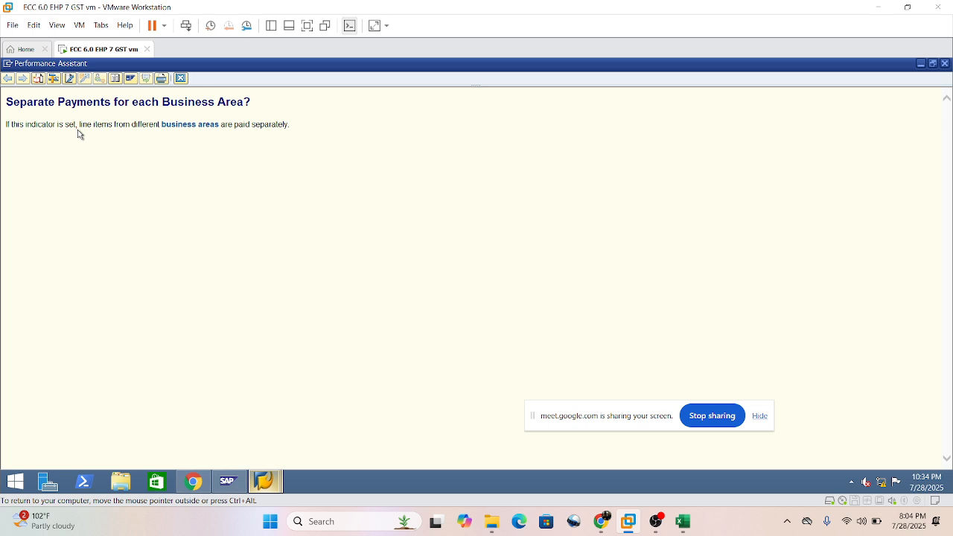
left_click(181, 79)
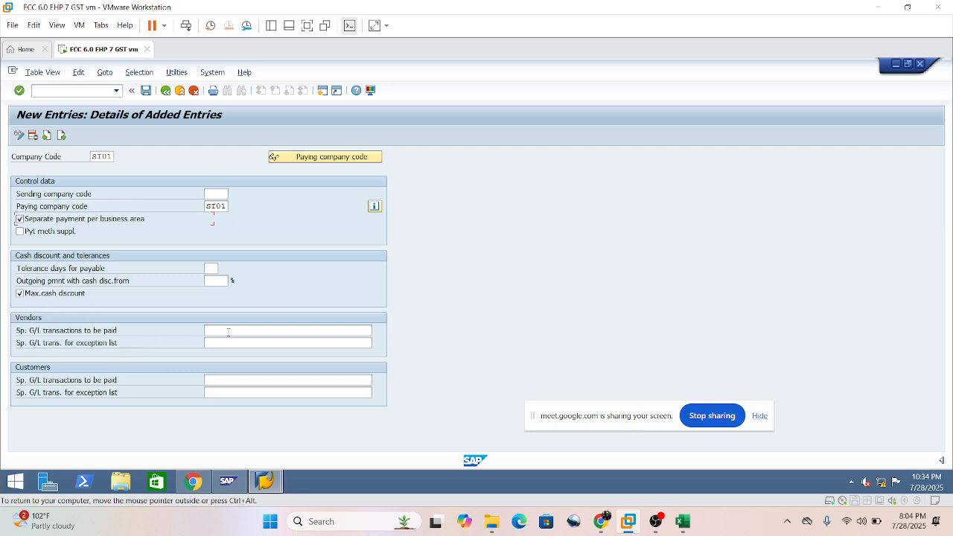
left_click(67, 297)
Enter FA as the special G/L transactions to be paid for vendors and customers, checking F and A in the special G/L indicator list.
left_click(209, 331)
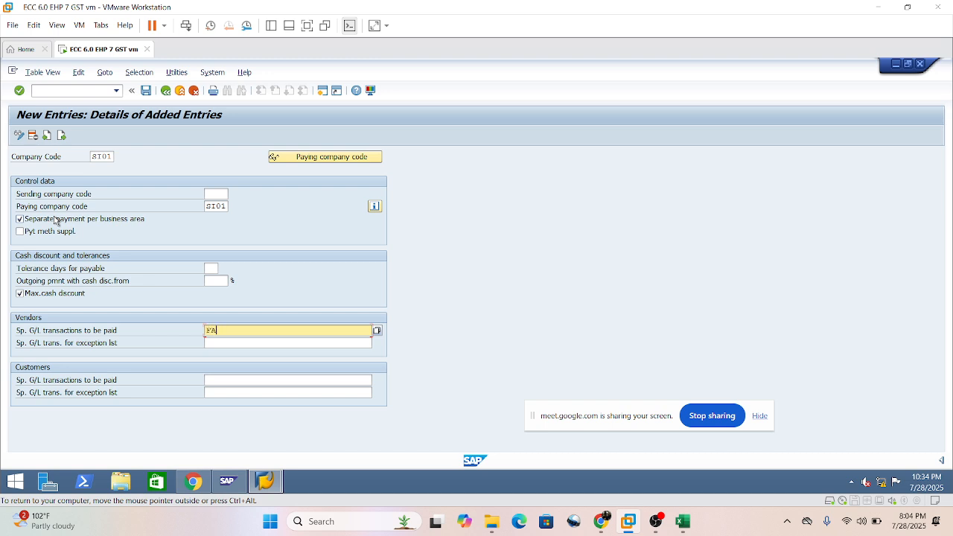
left_click(377, 331)
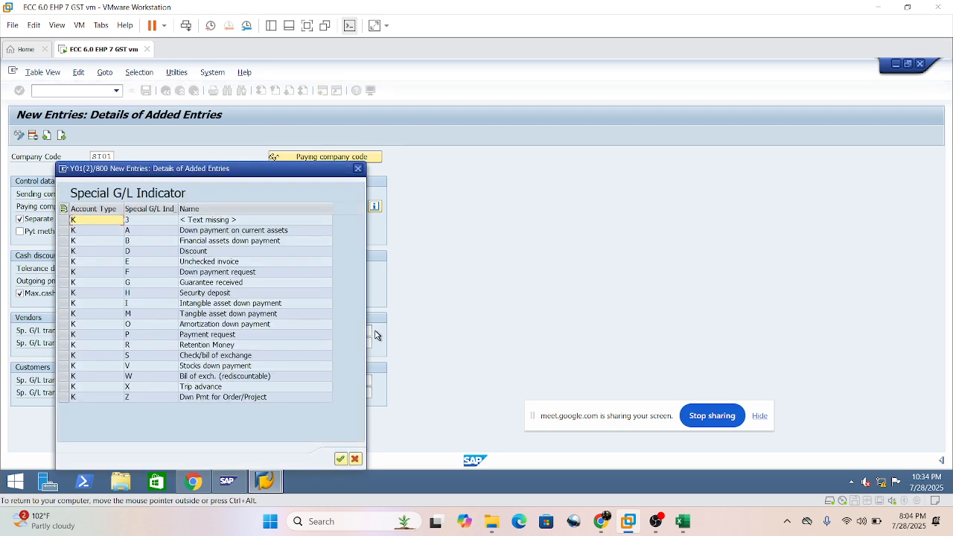
left_click_drag(305, 176, 675, 80)
left_click(569, 177)
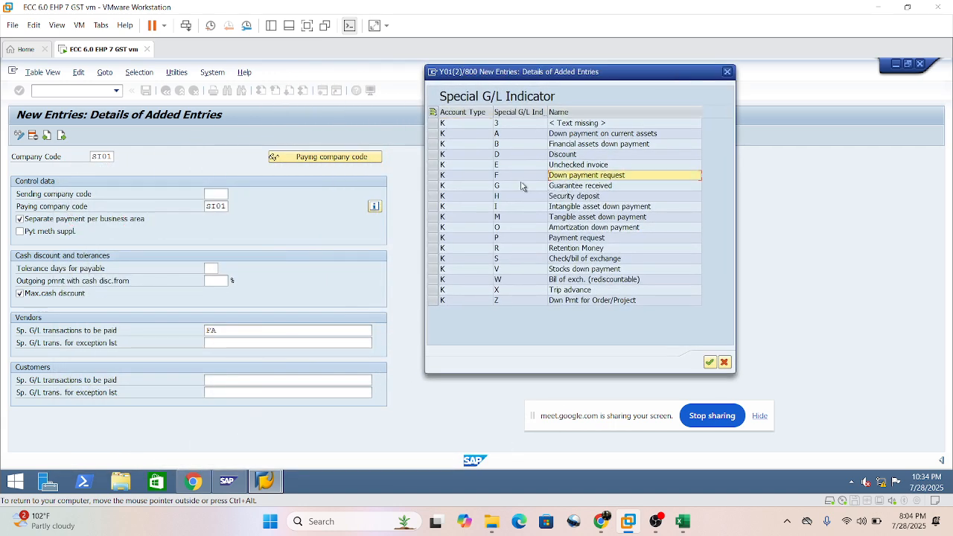
left_click(587, 134)
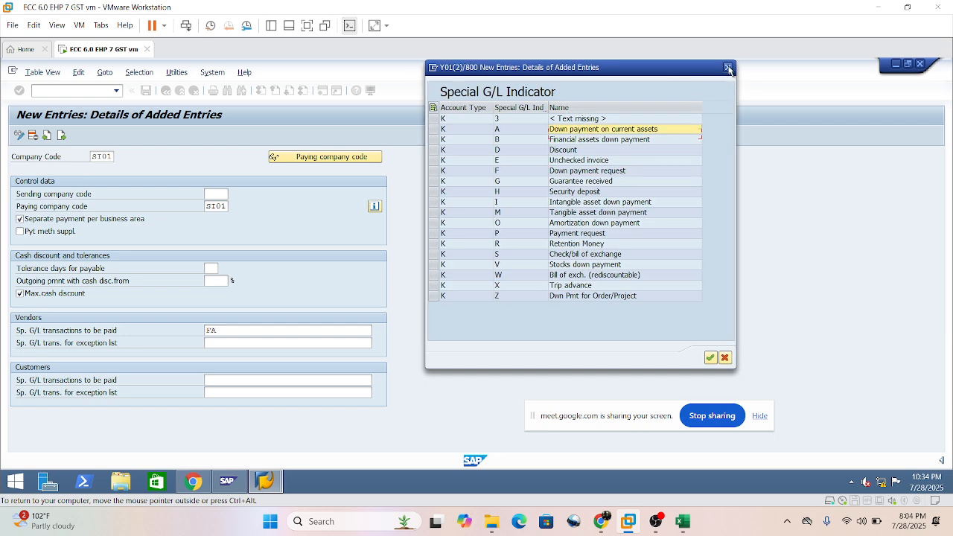
left_click(727, 72)
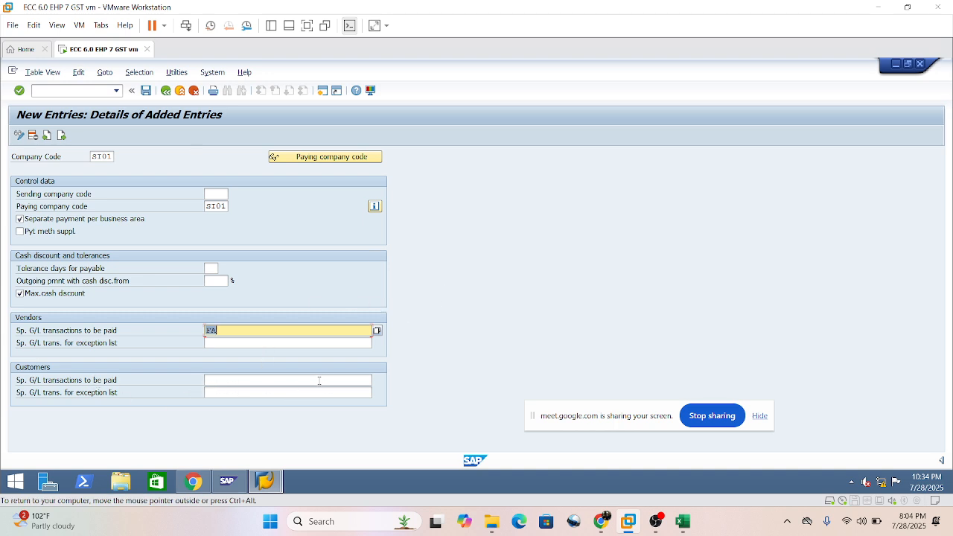
left_click(239, 381)
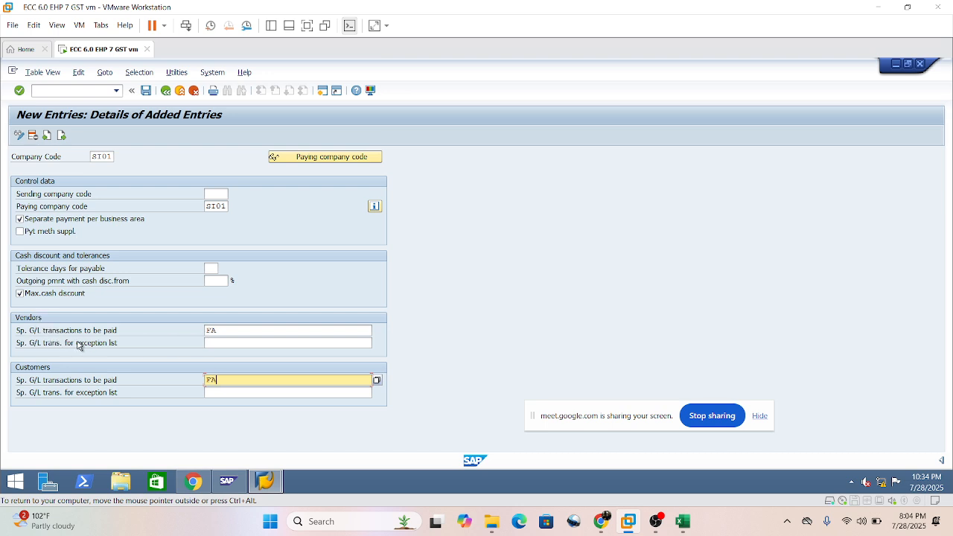
left_click(219, 332)
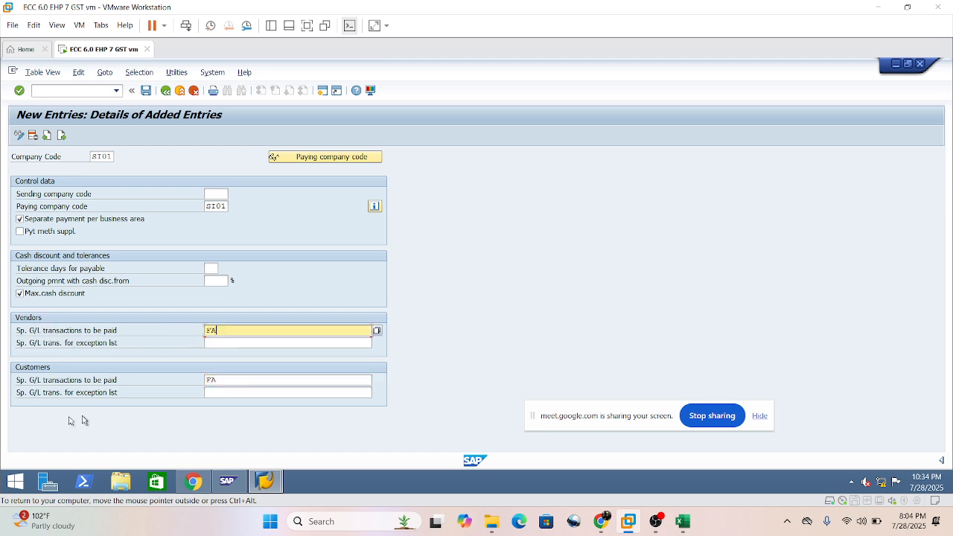
Save the SI01 company code entry and assign it to customizing request Y01K900082.
left_click(233, 380)
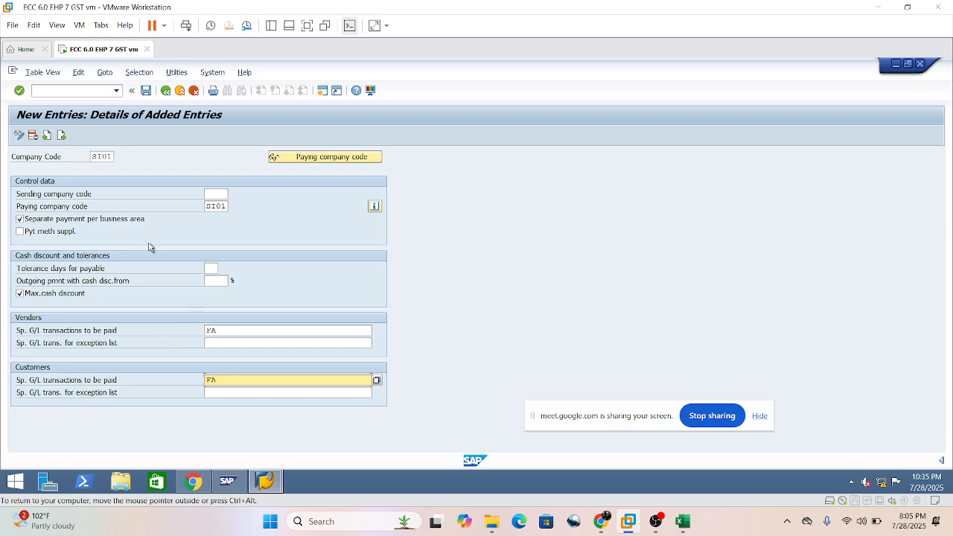
left_click(147, 91)
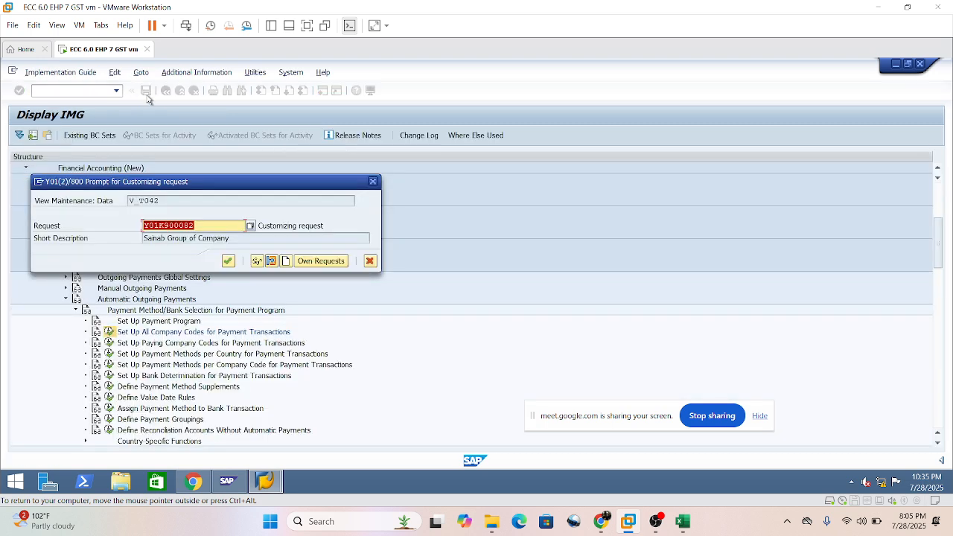
left_click_drag(289, 196, 552, 168)
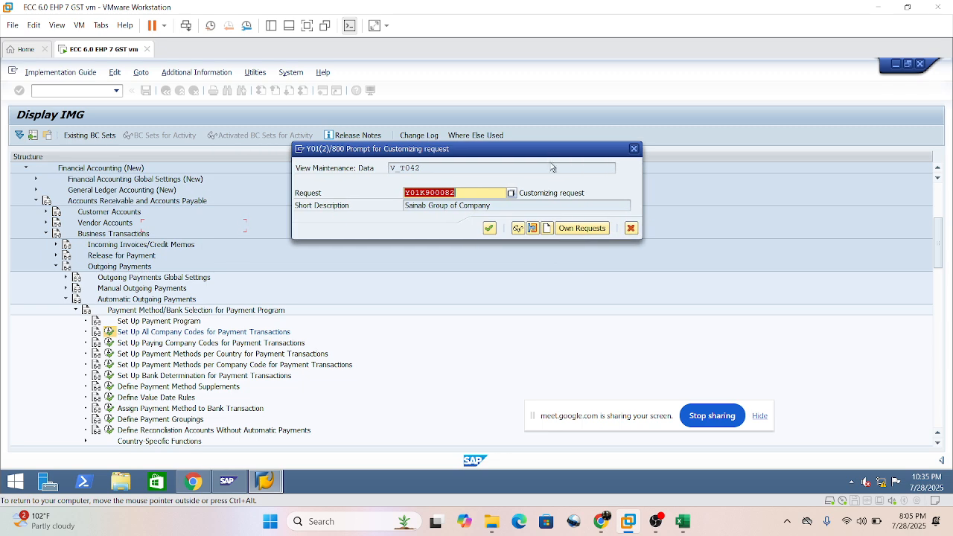
left_click(489, 227)
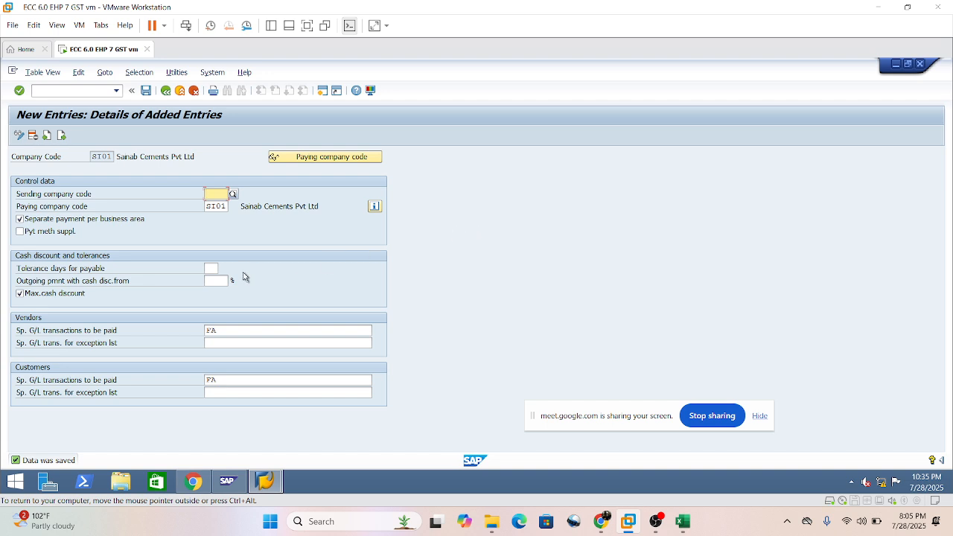
Check the paying company codes overview linked from the SI01 entry and return to the IMG structure.
left_click(321, 158)
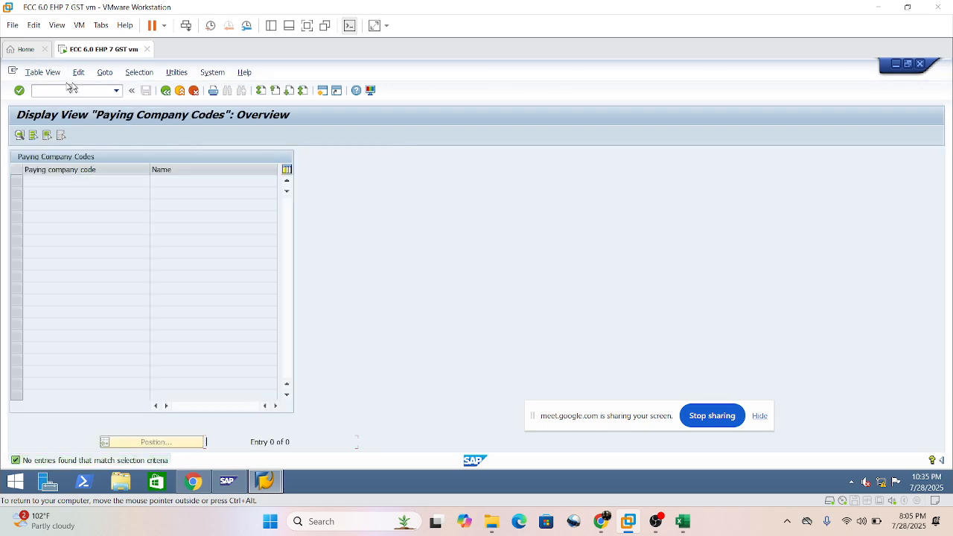
left_click(166, 91)
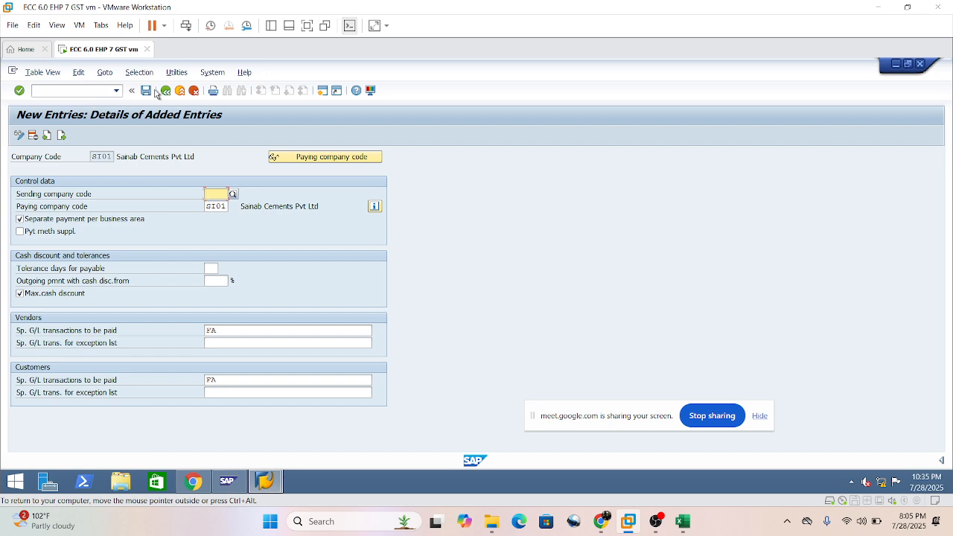
left_click(166, 91)
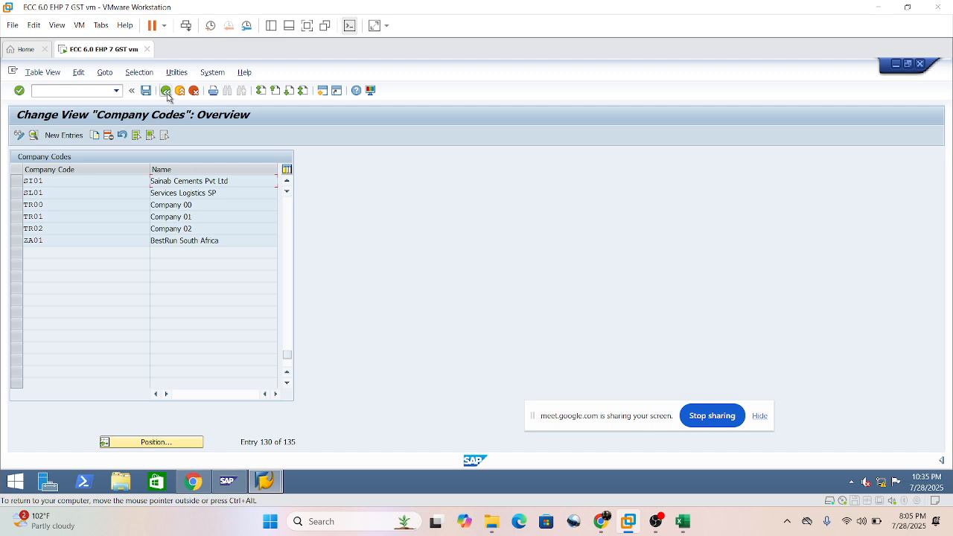
left_click(166, 91)
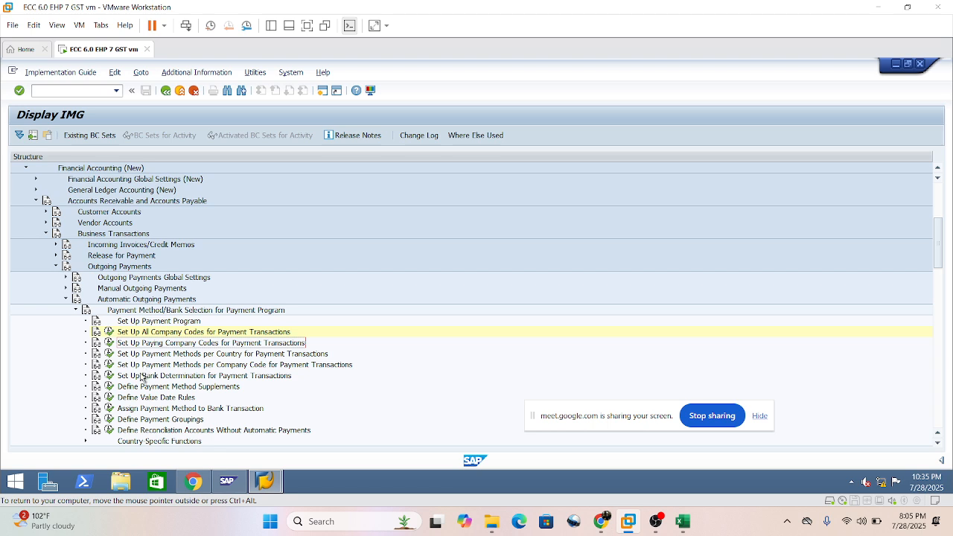
Start a new entry in Set Up Paying Company Codes for Payment Transactions with paying company code SI01.
left_click(109, 343)
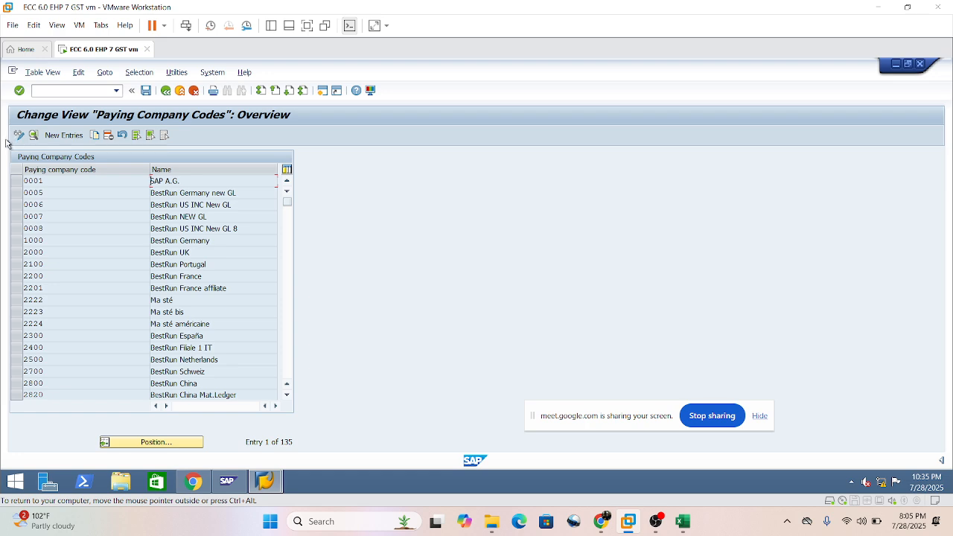
left_click(60, 135)
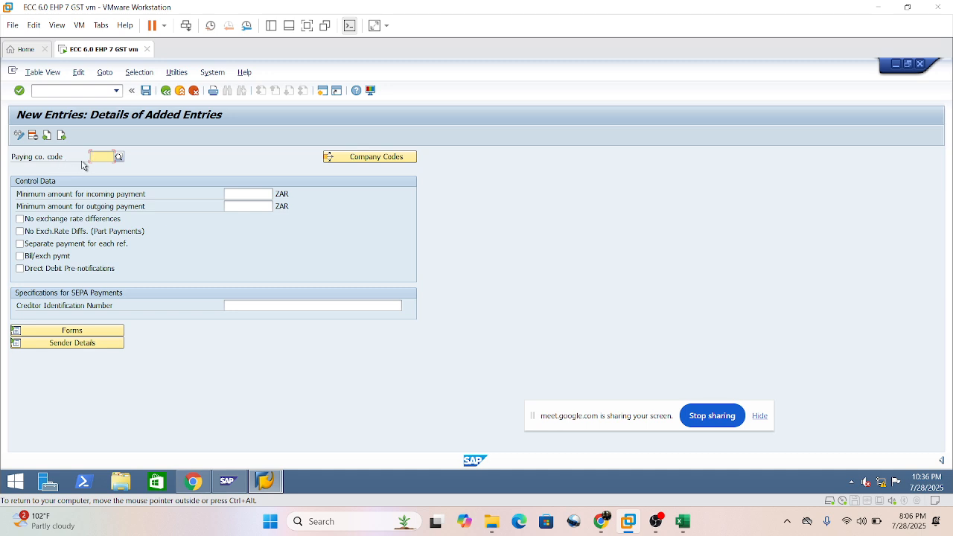
type("SI01")
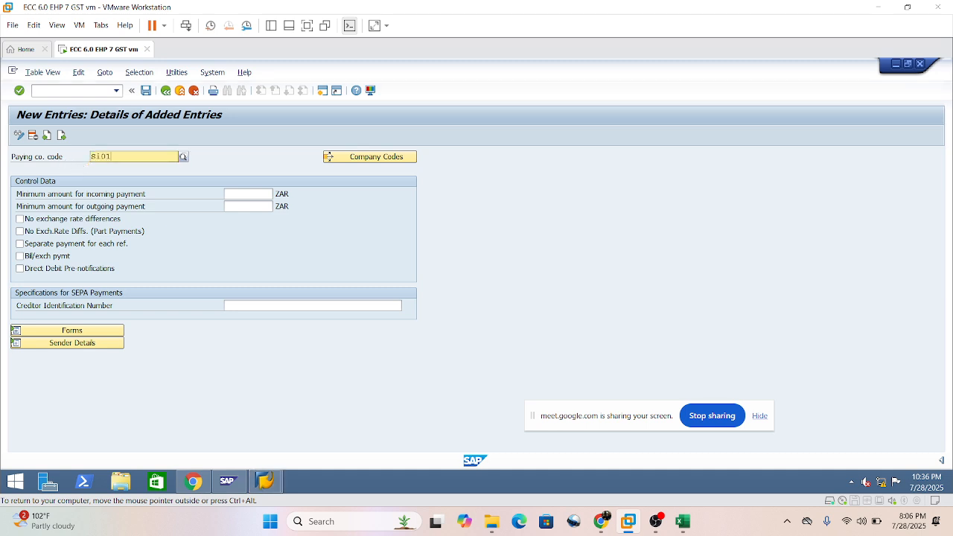
left_click(173, 181)
key("Return")
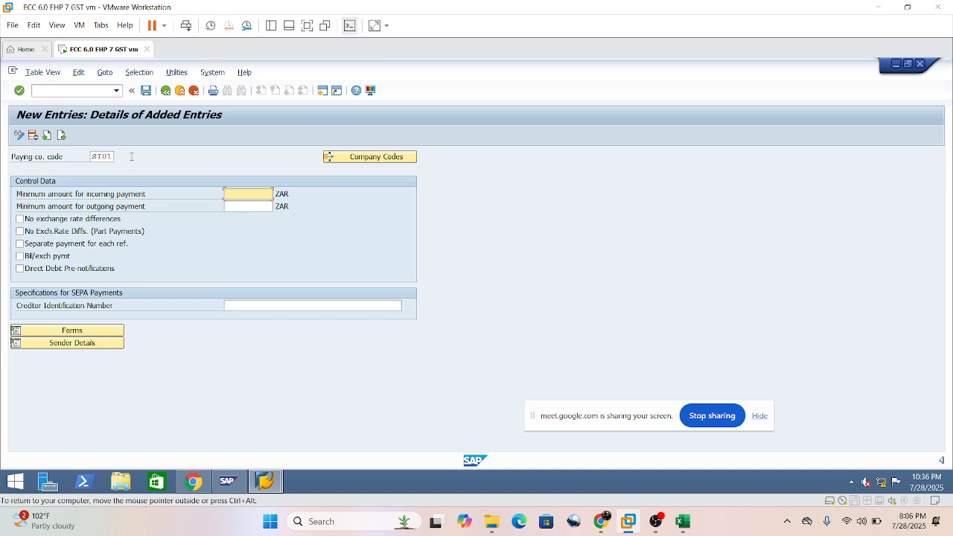
left_click(131, 158)
key("Return")
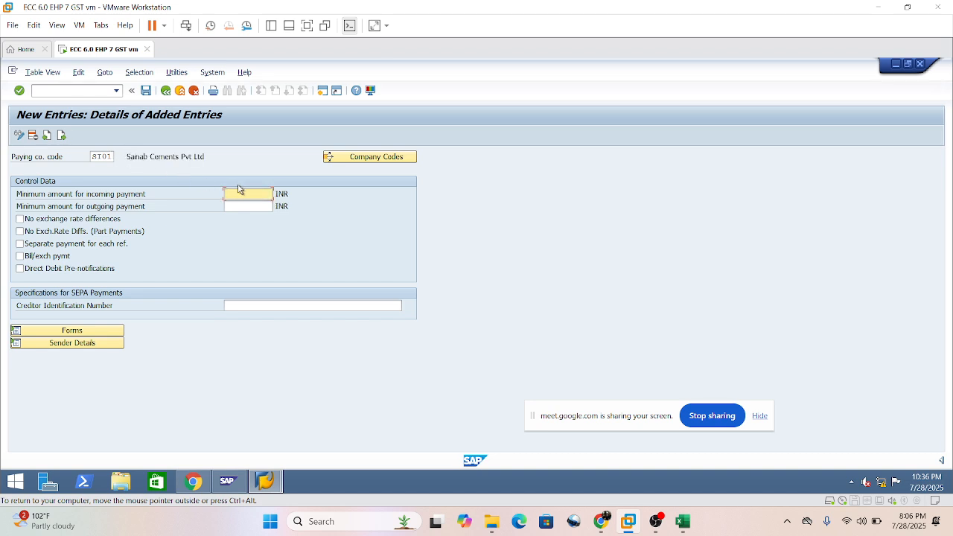
Set the minimum amounts for incoming and outgoing payments to 1,000 INR each in the control data.
left_click(288, 193)
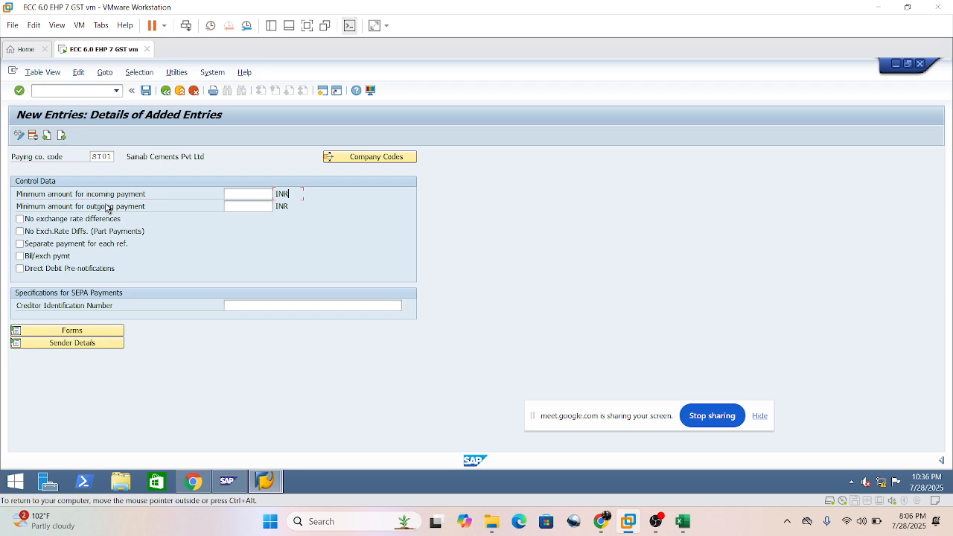
left_click(261, 195)
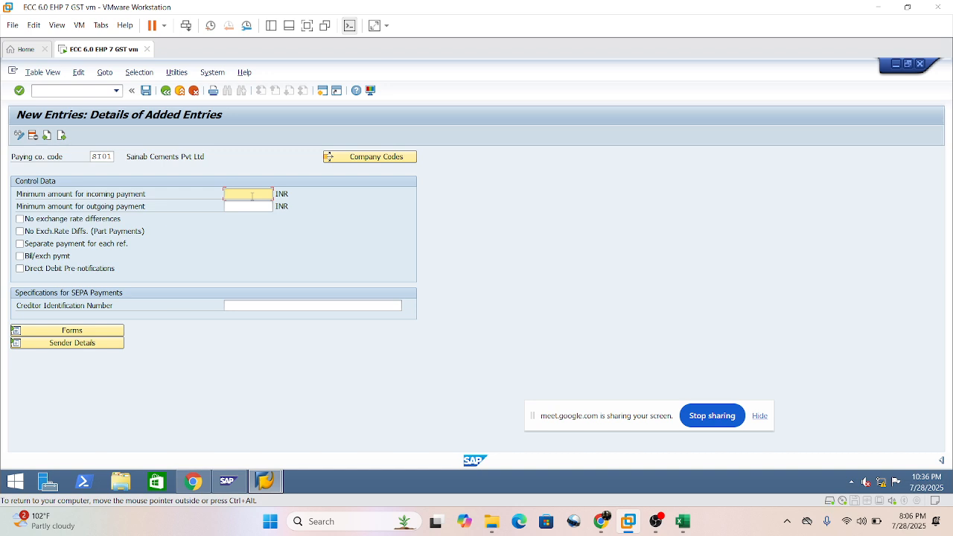
type("1000")
key("Tab")
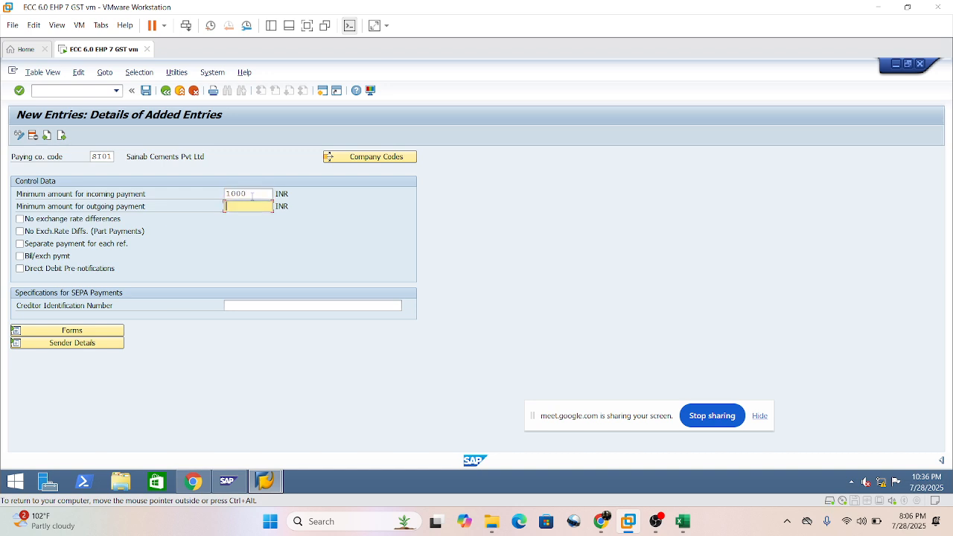
type("1000")
key("Return")
left_click(251, 205)
left_click(239, 194)
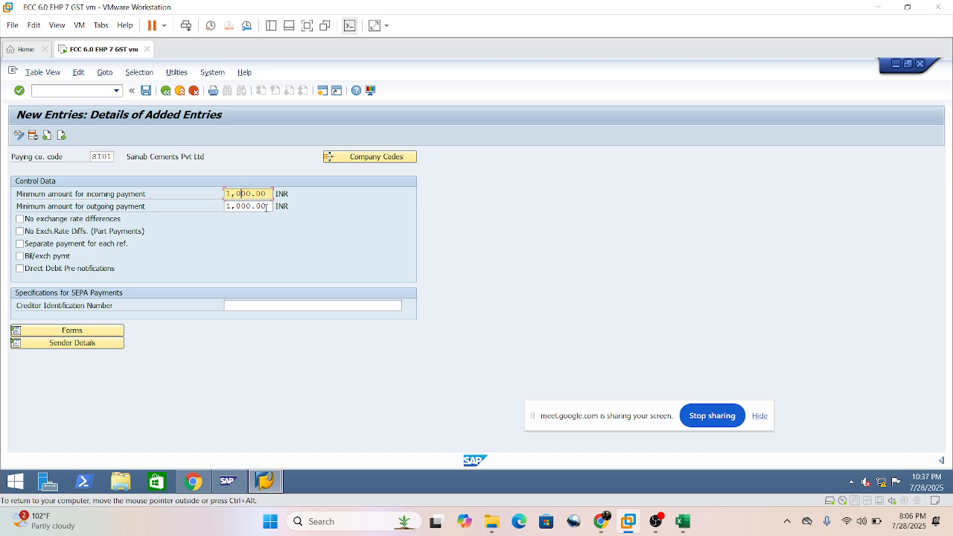
left_click_drag(267, 207, 107, 185)
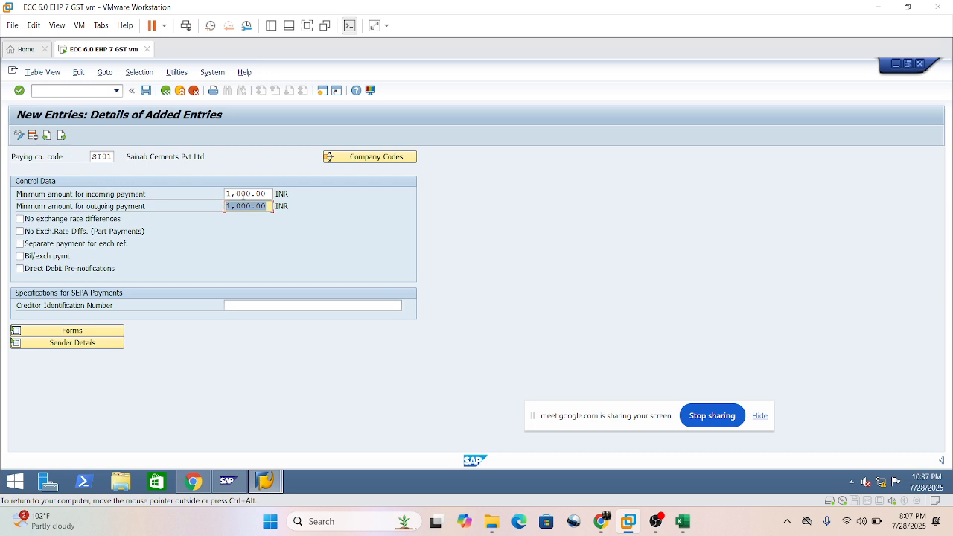
left_click(238, 194)
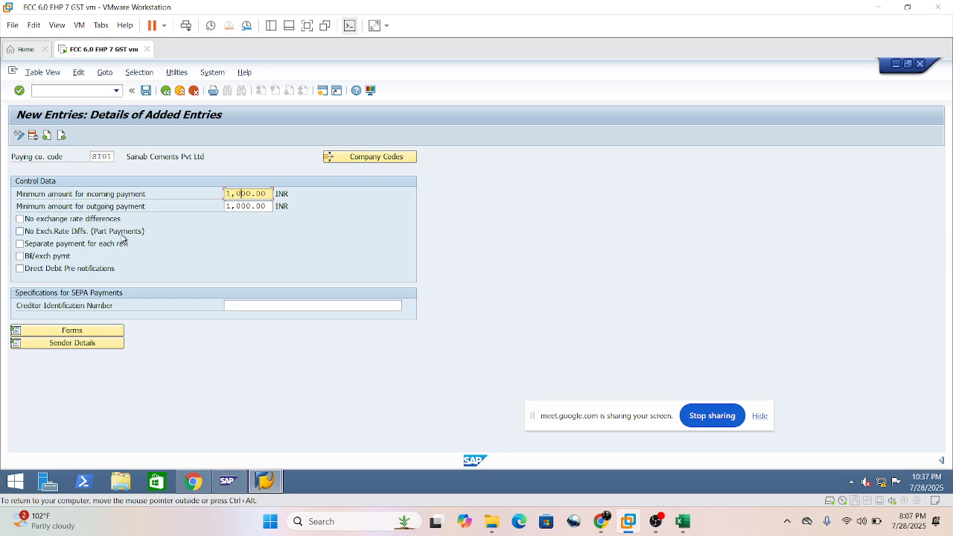
Enable no exchange rate differences, no exchange rate differences for part payments, and separate payment for each reference.
left_click(20, 220)
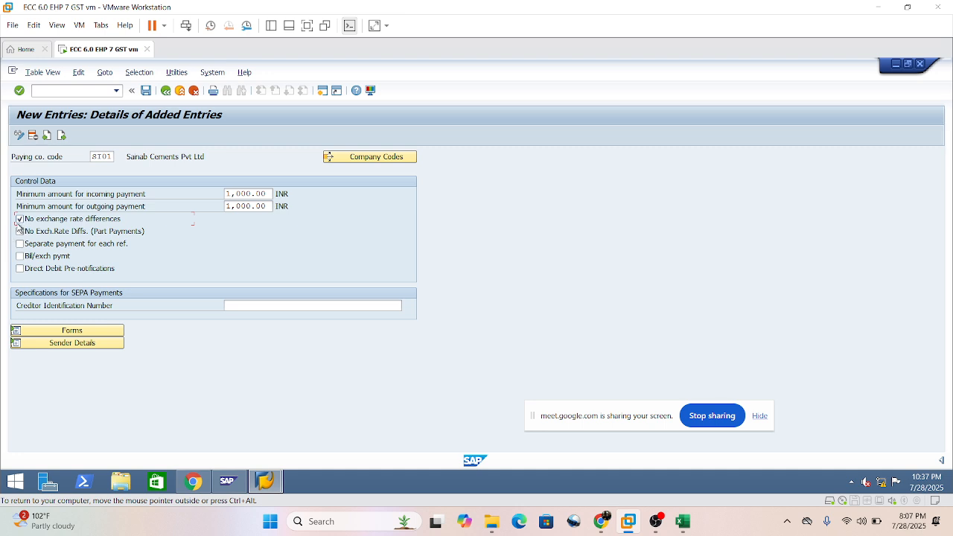
left_click(20, 232)
left_click(20, 245)
Expand the forms section and enter F110_D_AVIS as the SAPscript form for the payment advice.
left_click(101, 331)
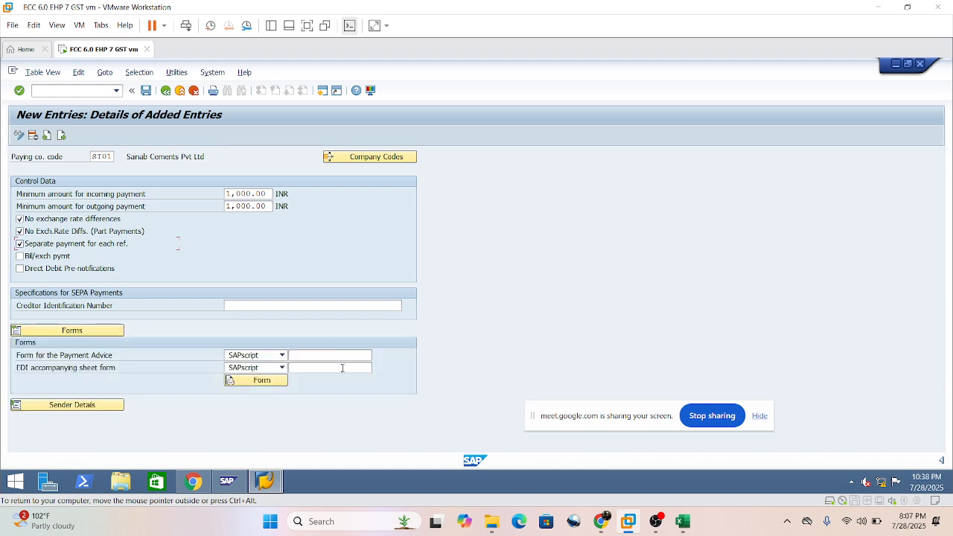
left_click(336, 357)
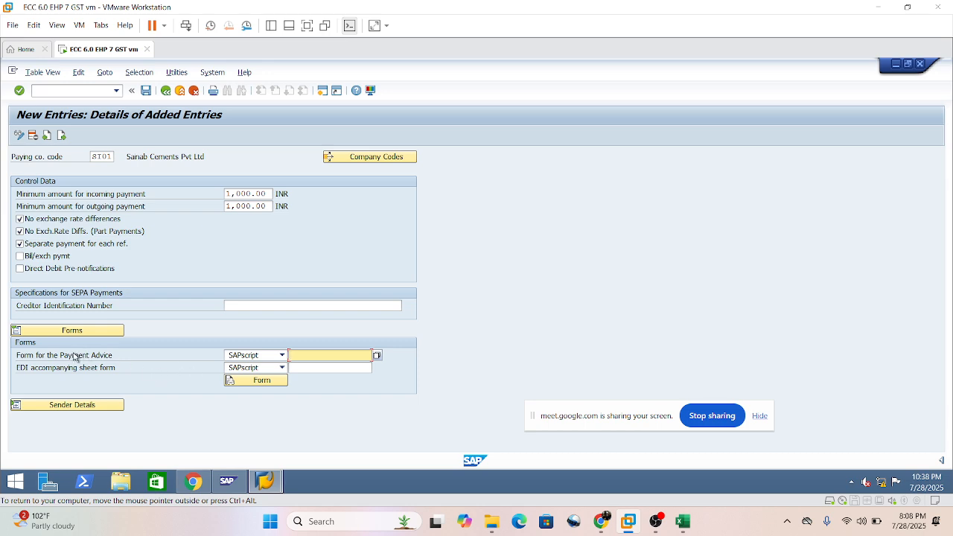
left_click(270, 386)
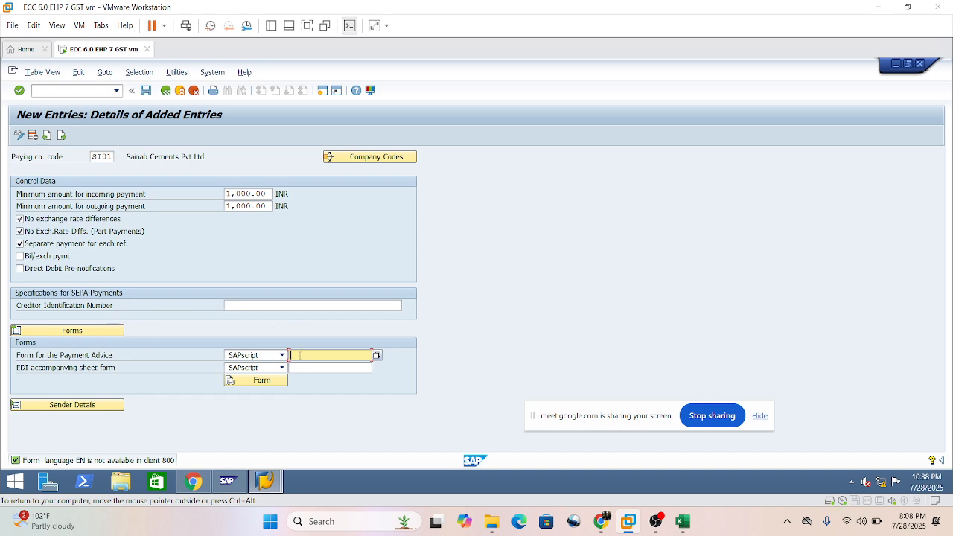
type("F110_D_AVIS")
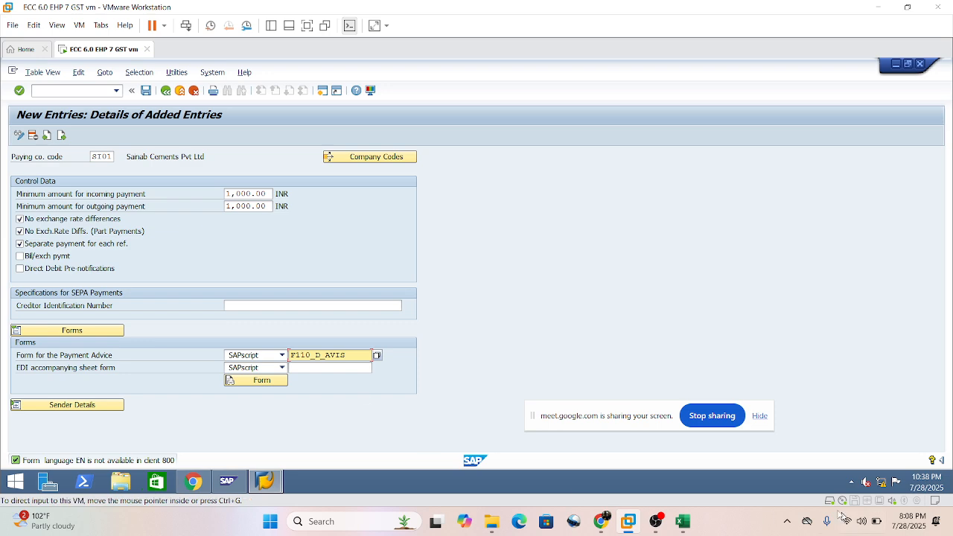
Switch to Excel, review advise printing under F110 on the Bank Payments sheet, and return to the payment advice form entry in SAP.
left_click(684, 522)
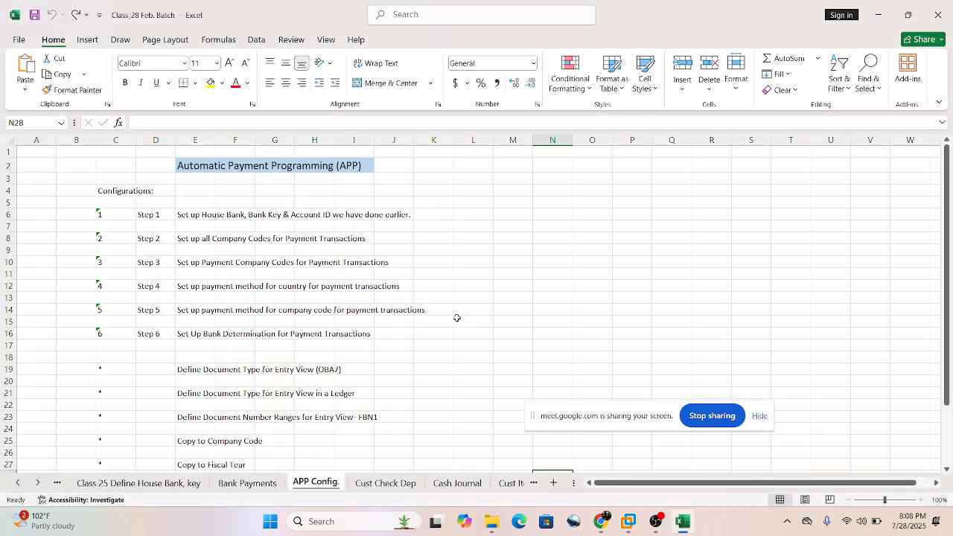
left_click(247, 484)
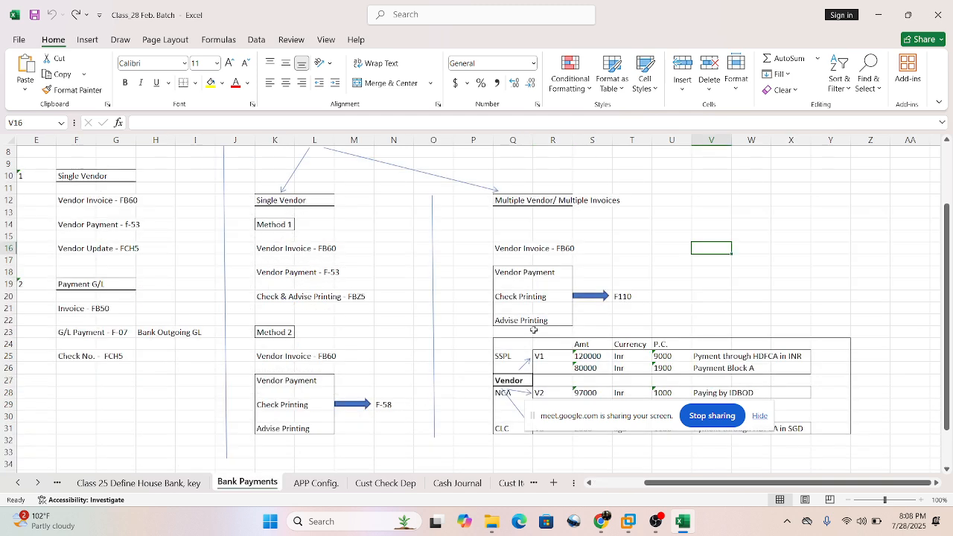
left_click_drag(501, 318, 554, 324)
left_click(510, 303)
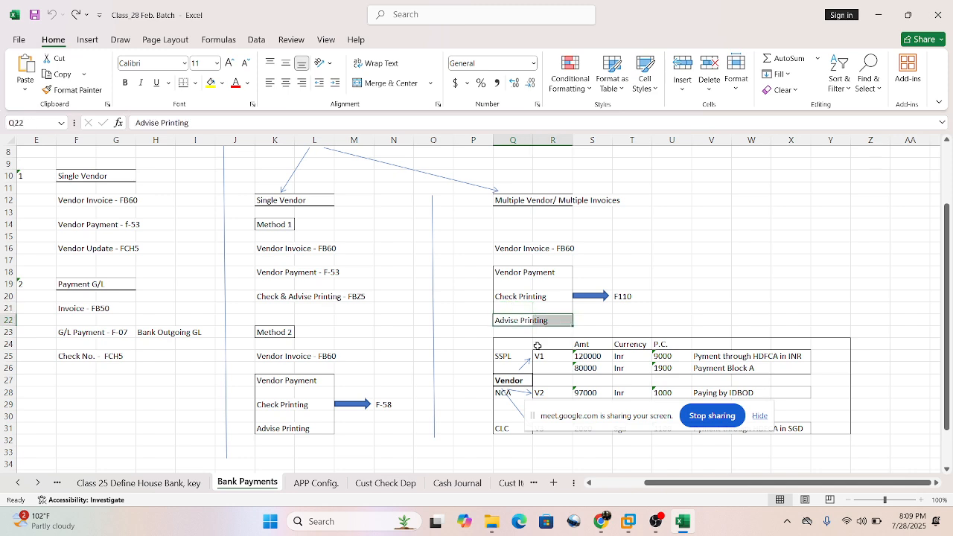
left_click(628, 521)
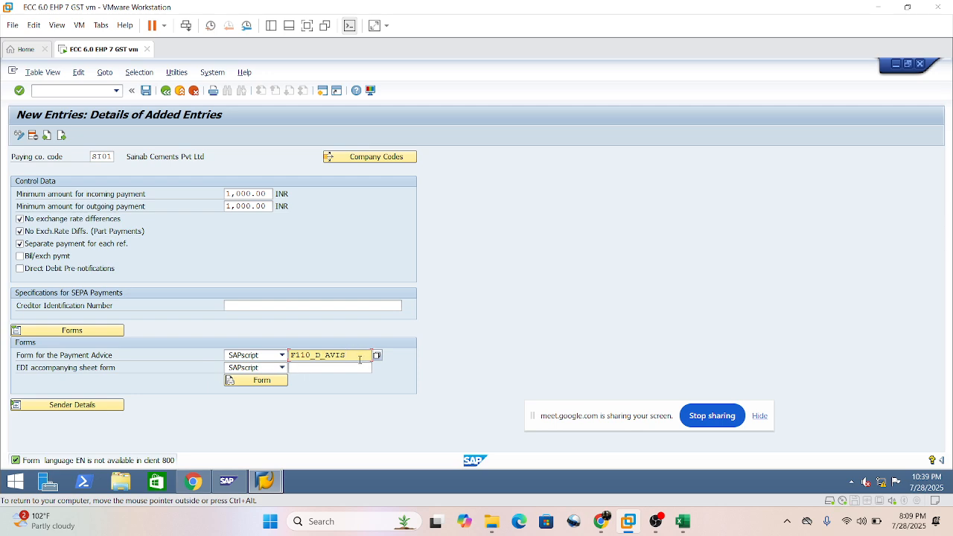
key("shift+Left")
key("shift+Left")
key("shift+Left")
key("shift+Left")
key("shift+Left")
key("shift+Left")
key("shift+Left")
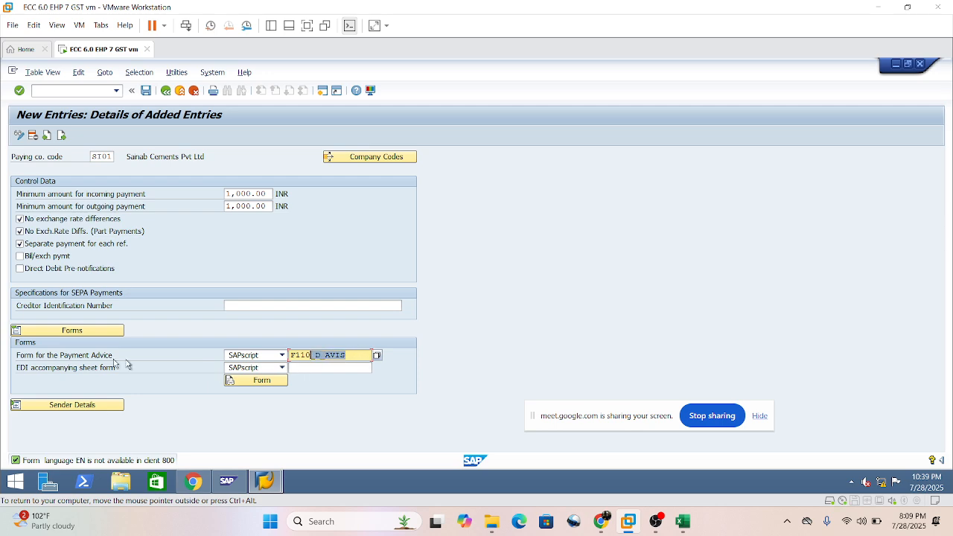
Compare the single-vendor advise printing entries under Method 1 and Method 2 in the Excel sheet, then return to the SAP form entry.
left_click(656, 521)
left_click(656, 521)
left_click(682, 521)
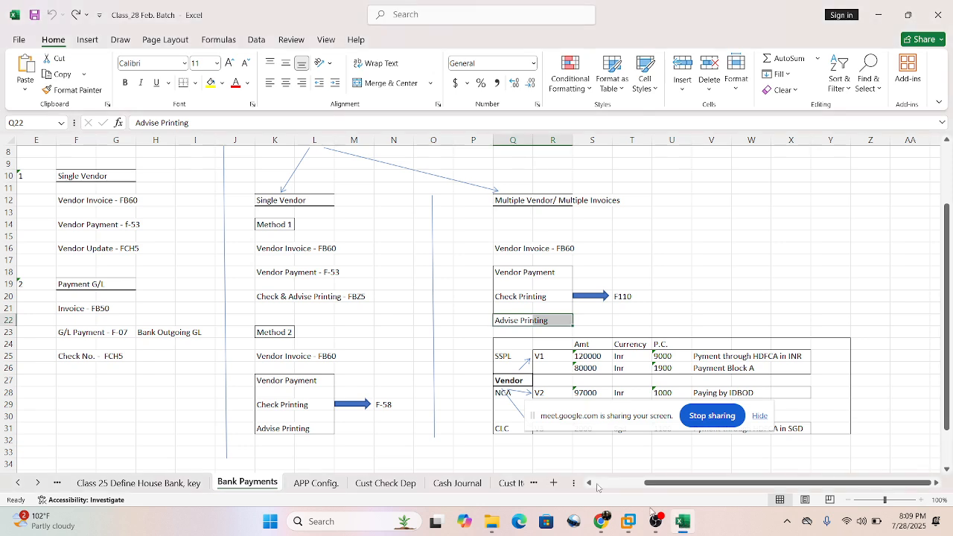
left_click_drag(262, 422, 313, 432)
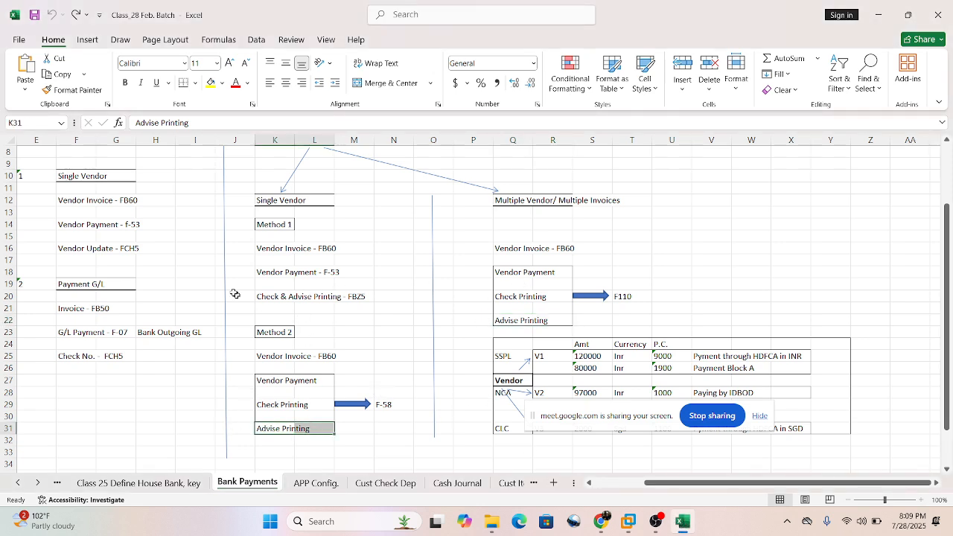
scroll(295, 218, "up", 1)
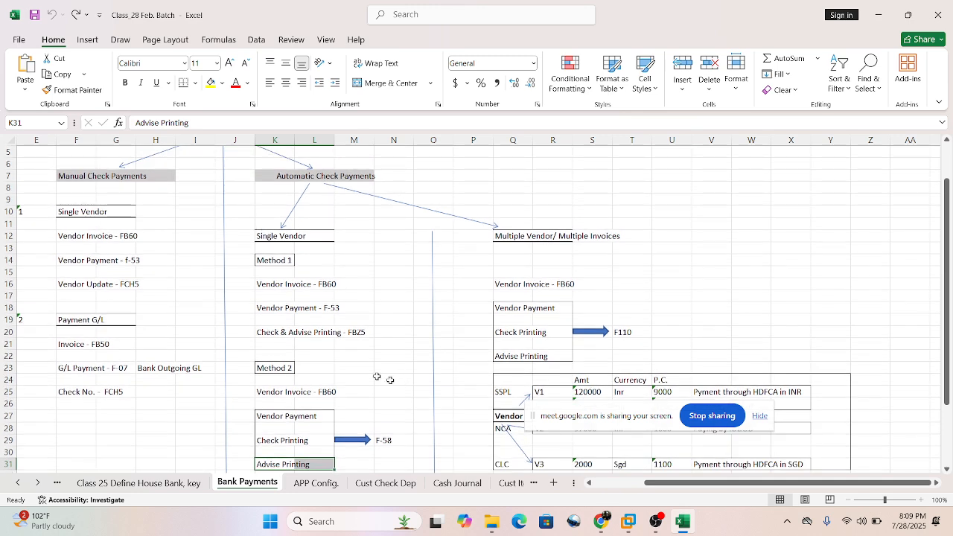
left_click(303, 332)
scroll(362, 432, "down", 2)
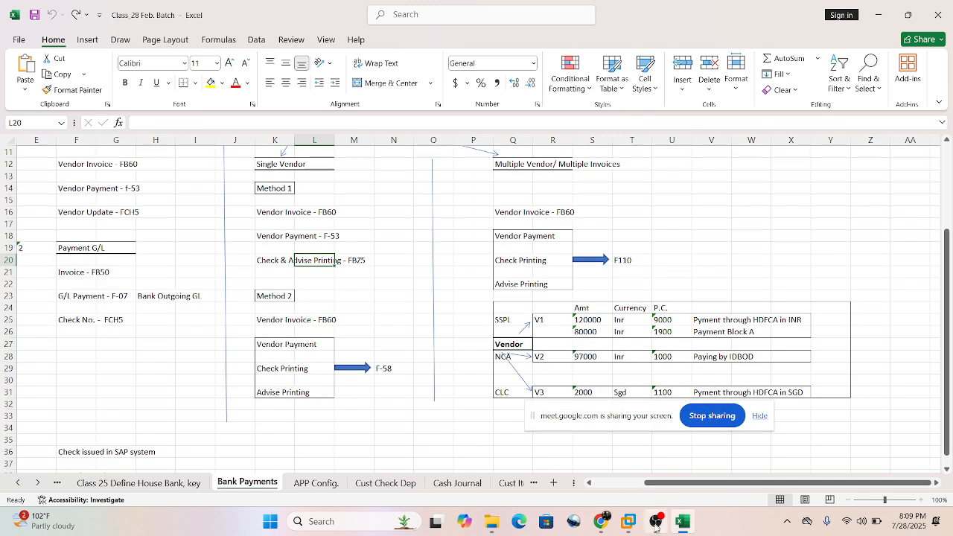
left_click(627, 523)
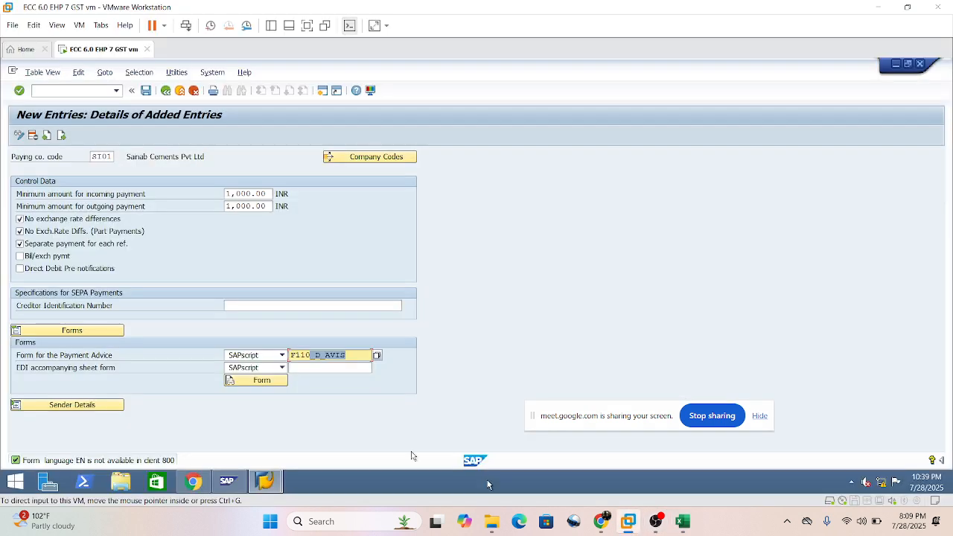
left_click(356, 356)
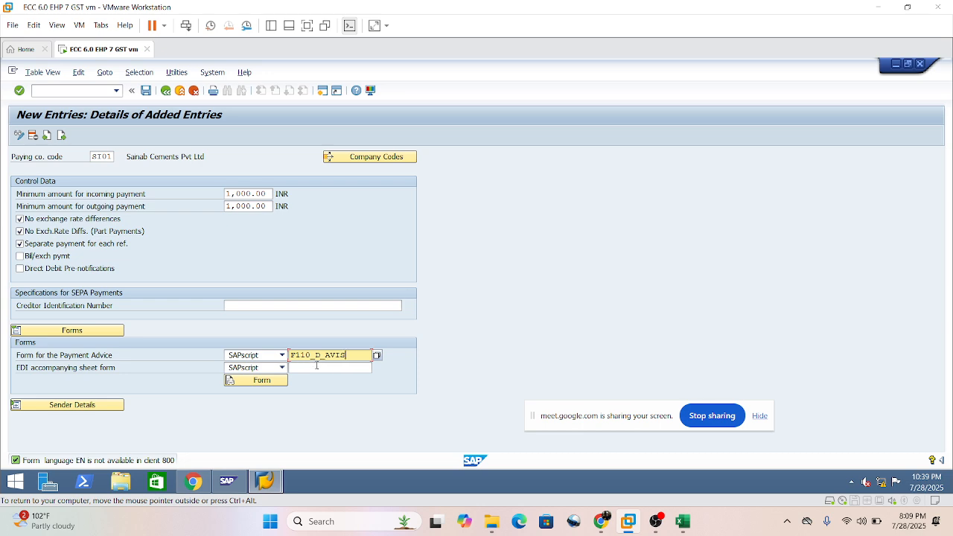
Expand the sender details section and enter ADRS as the text ID for the SAPscript forms.
left_click(80, 410)
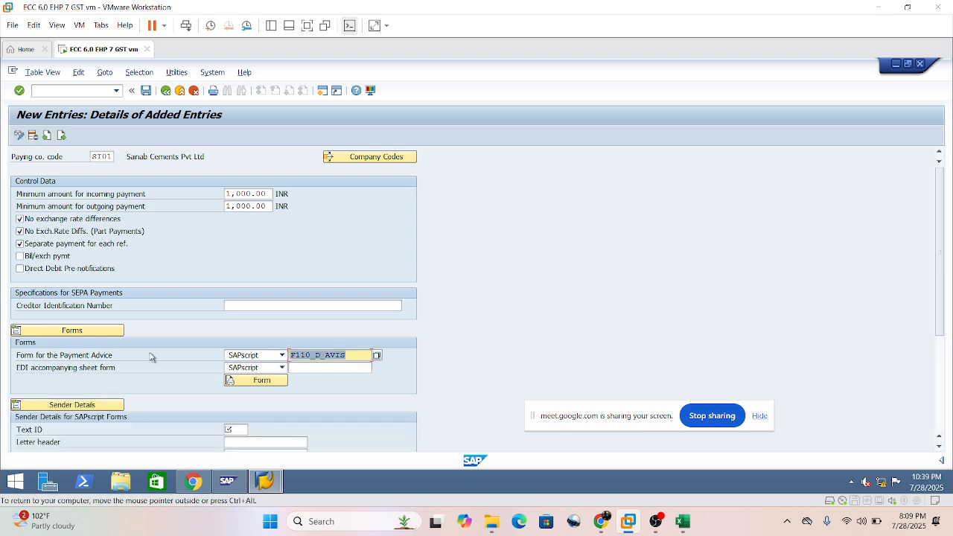
scroll(302, 361, "down", 5)
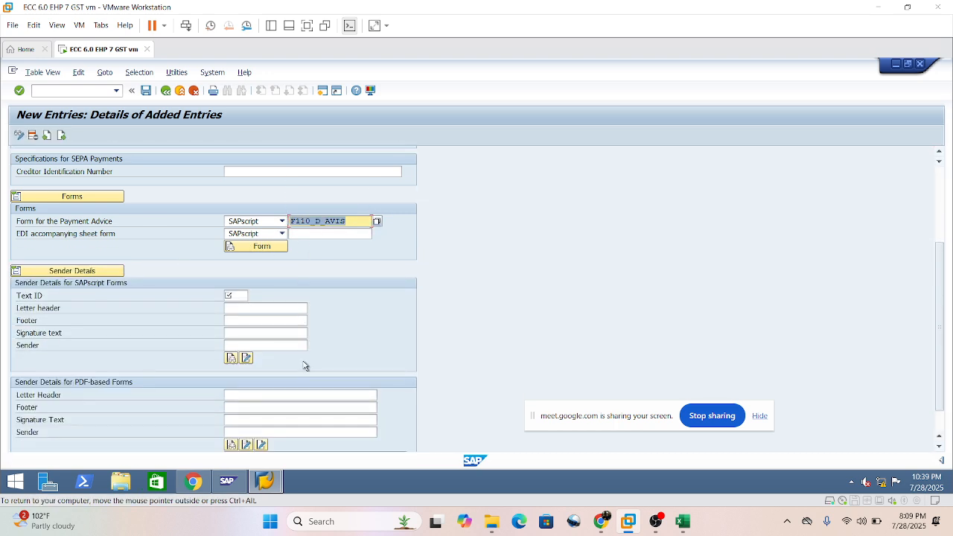
left_click(239, 295)
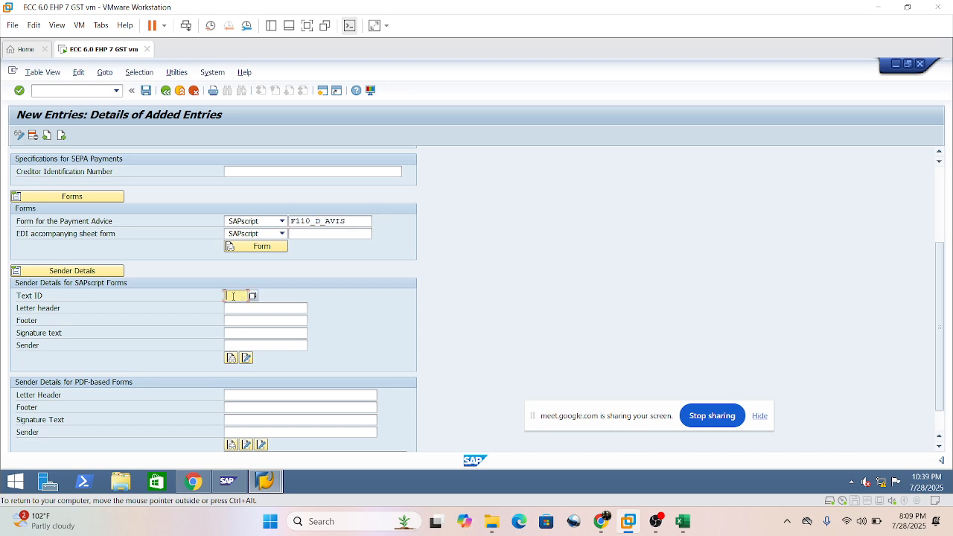
type("ADRT")
left_click(236, 308)
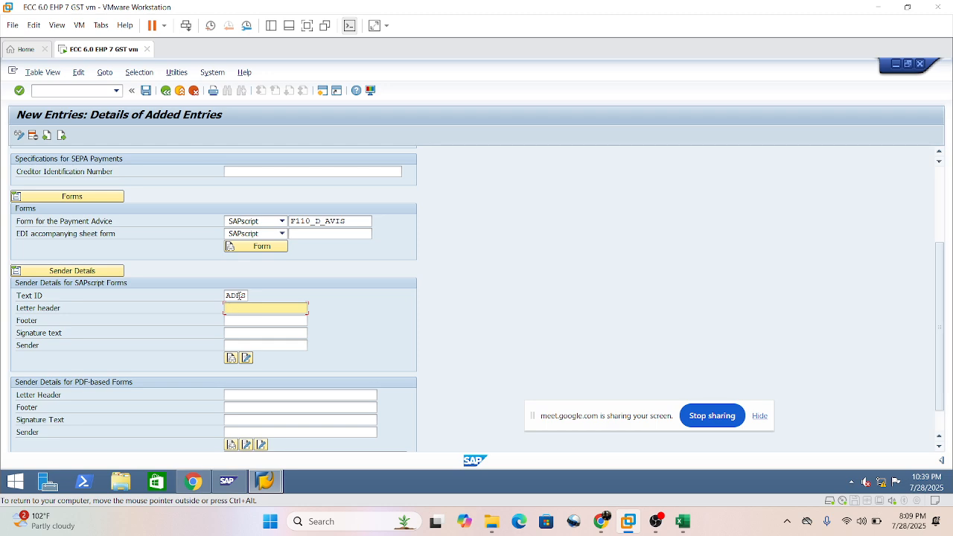
left_click(238, 296)
double_click(237, 296)
key("ctrl+c")
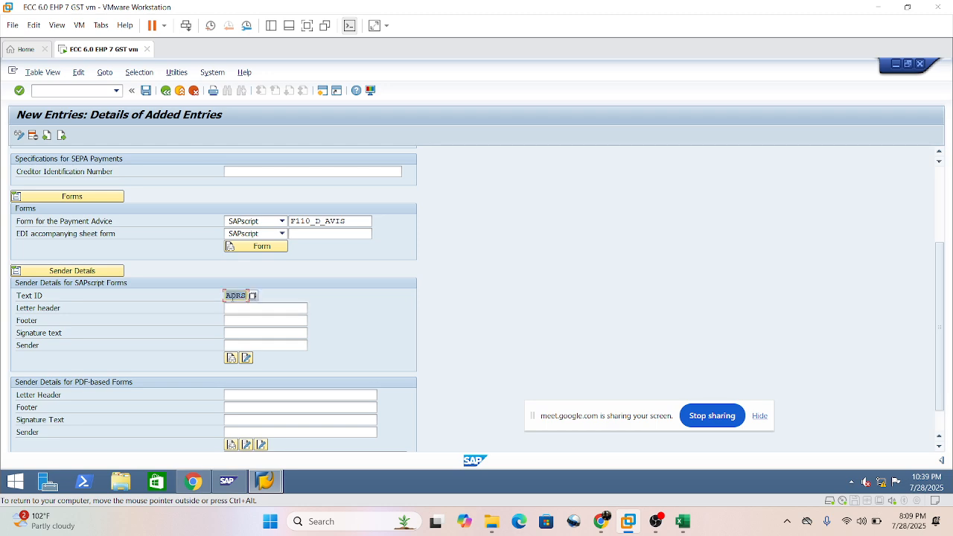
Enter ADRS_Header as the SAPscript letter header and copy it into the footer, signature text and sender fields.
left_click(241, 308)
key("ctrl+v")
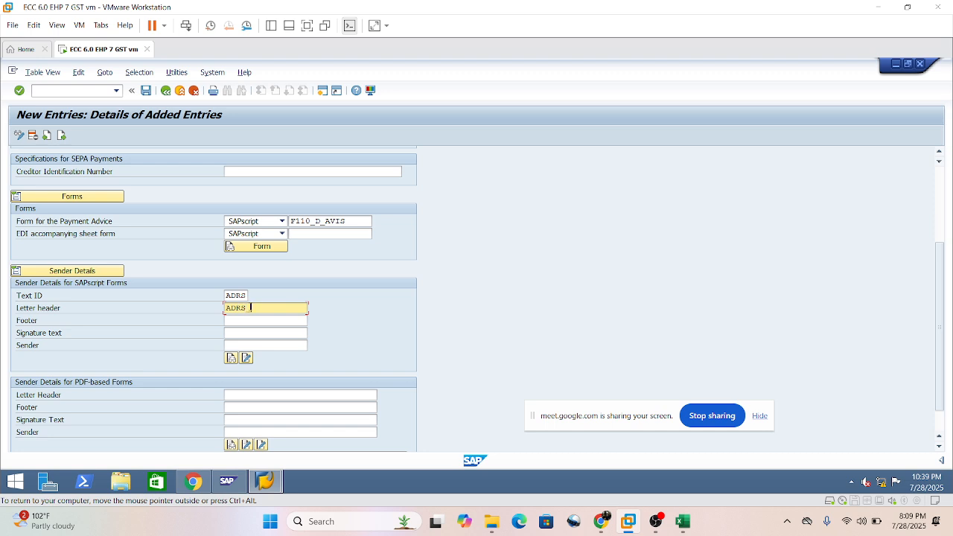
type("Header")
key("shift+Home")
key("ctrl+c")
left_click(265, 321)
key("ctrl+v")
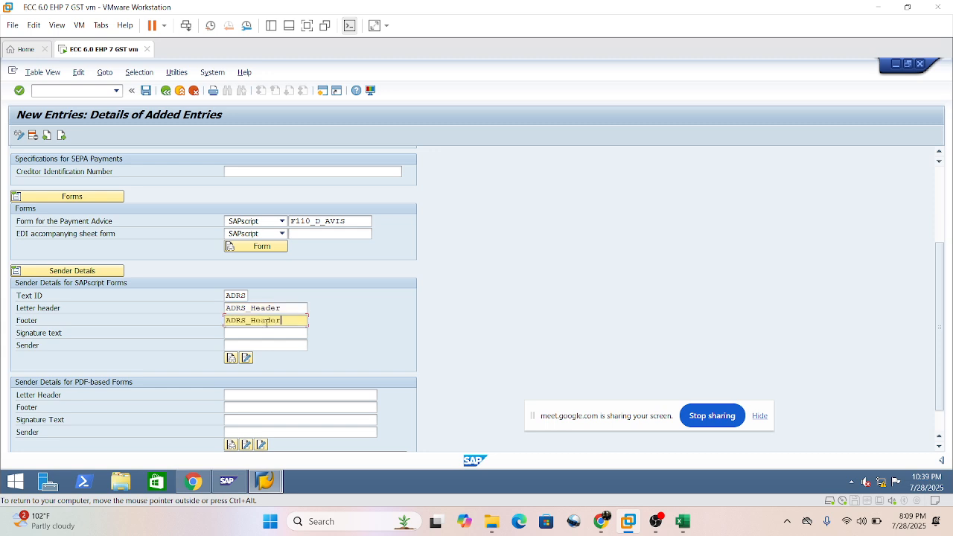
left_click(267, 332)
key("ctrl+v")
left_click(268, 345)
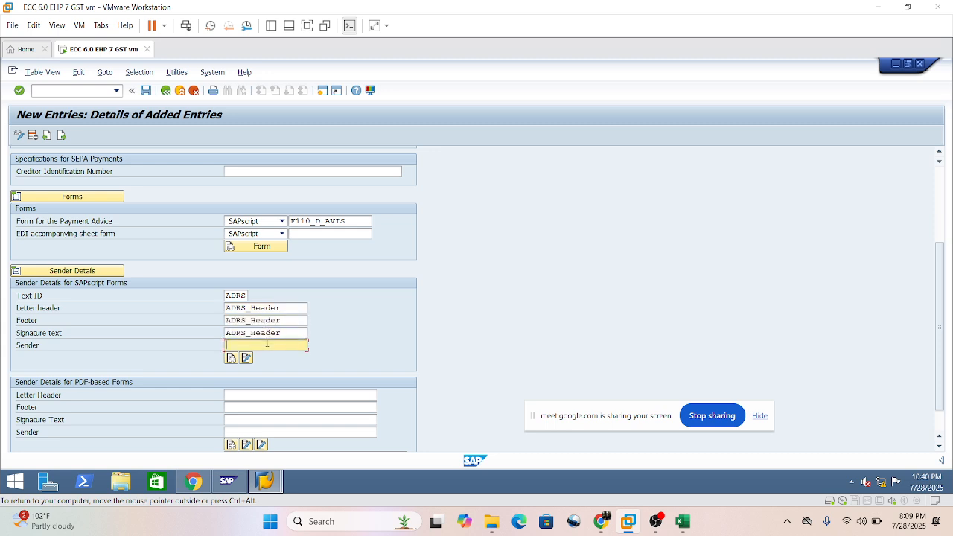
key("ctrl+v")
Change the footer text name in the SAPscript sender details to ADRS_Footer.
left_click_drag(289, 321, 250, 321)
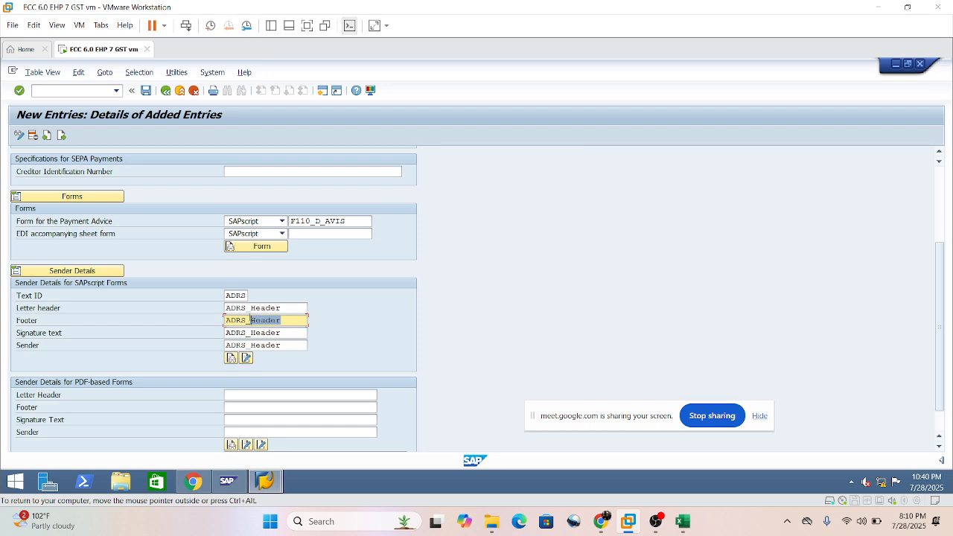
type("Footer")
Change the signature text name in the SAPscript sender details to ADRS_Signature.
left_click(277, 332)
left_click_drag(280, 332, 250, 332)
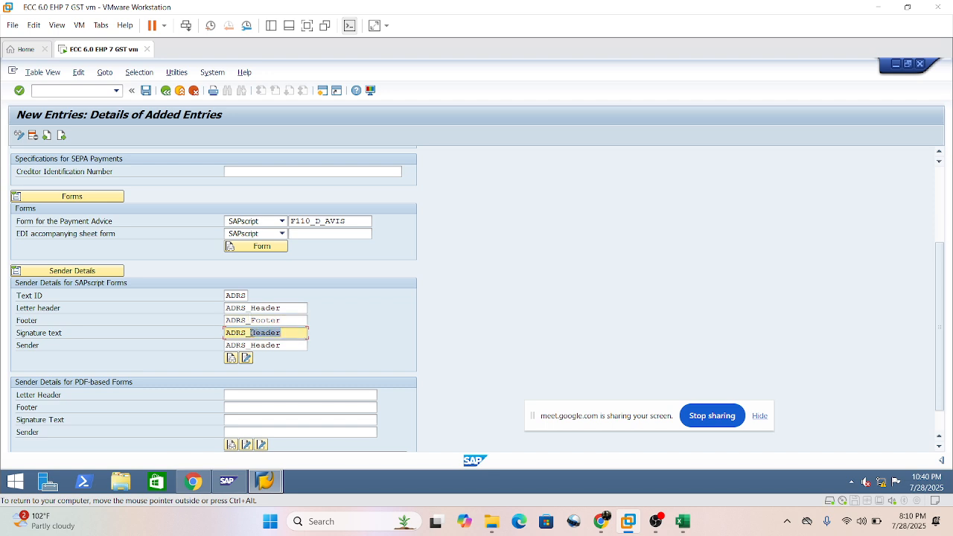
type("SIgnature")
left_click(259, 334)
key("BackSpace")
type("i")
Change the sender text name in the SAPscript sender details to ADRS_Sender and validate the entries.
left_click(289, 346)
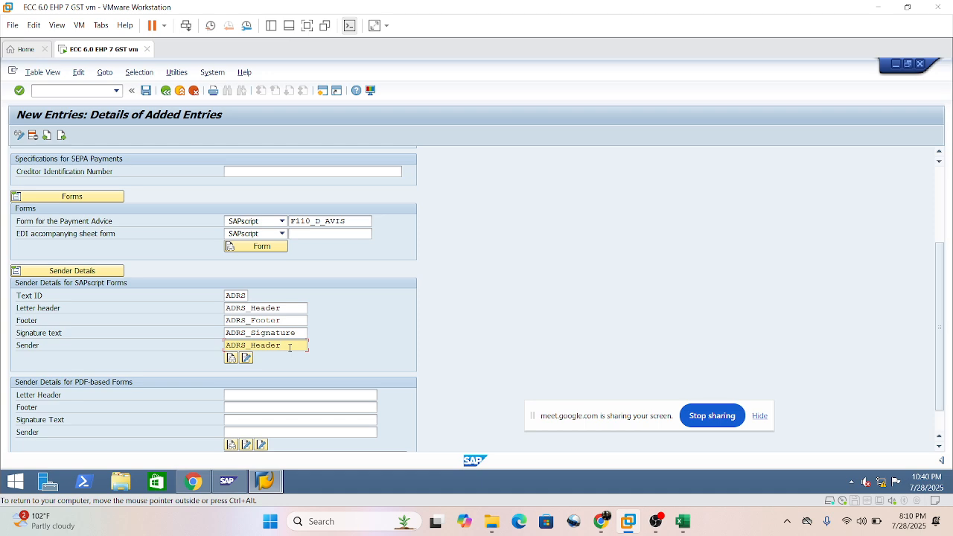
key("BackSpace")
key("BackSpace")
key("BackSpace")
key("BackSpace")
key("BackSpace")
key("BackSpace")
type("Sender")
key("Return")
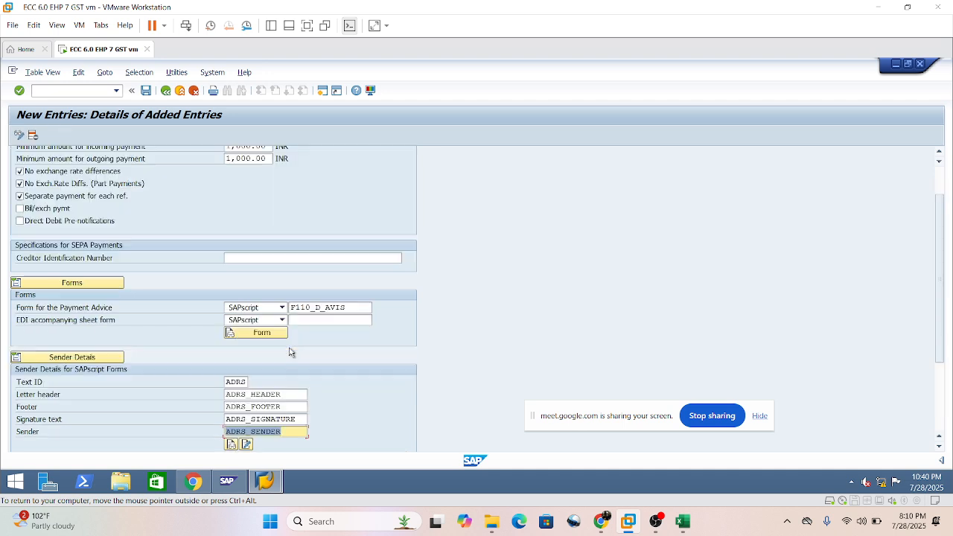
Save the paying company code under the Sainab Group of Company customizing request and return to the implementation guide.
left_click(146, 91)
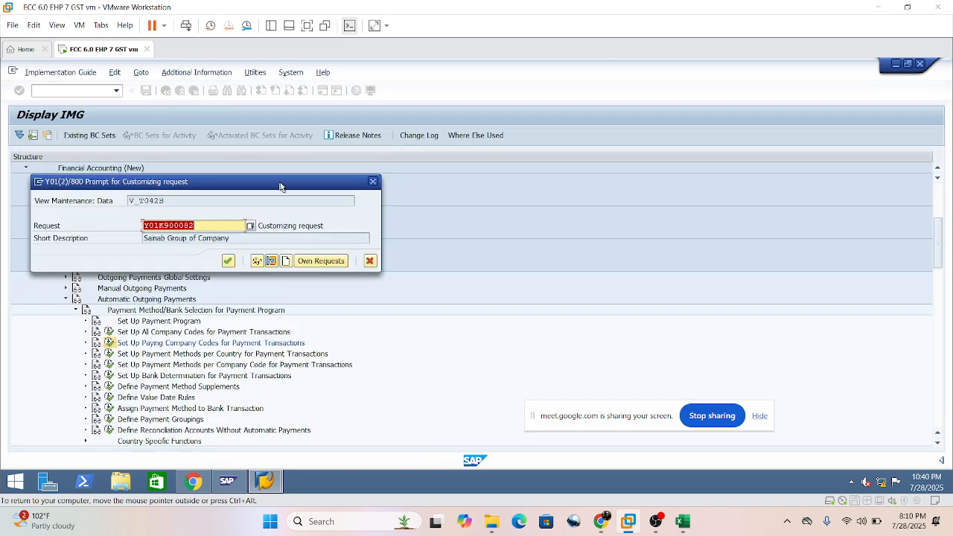
left_click(454, 261)
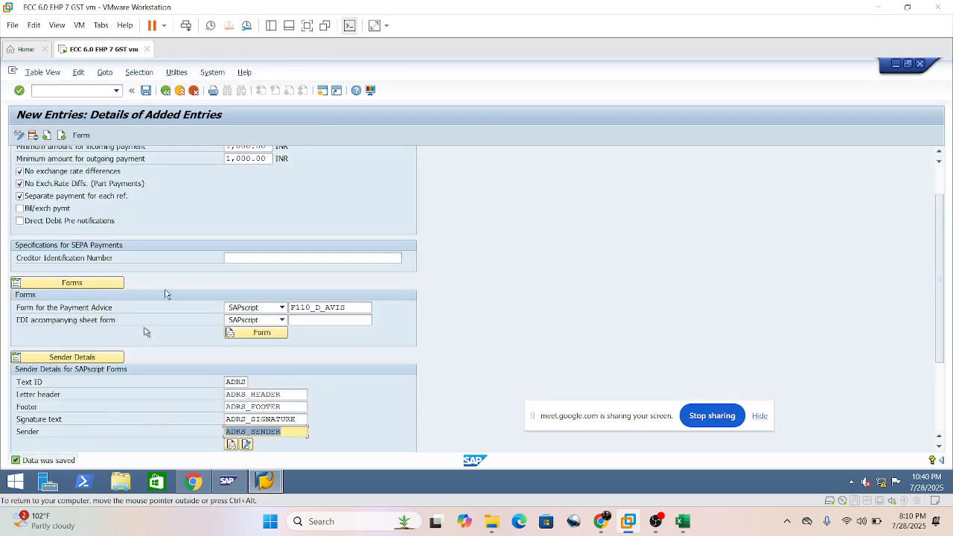
left_click(166, 91)
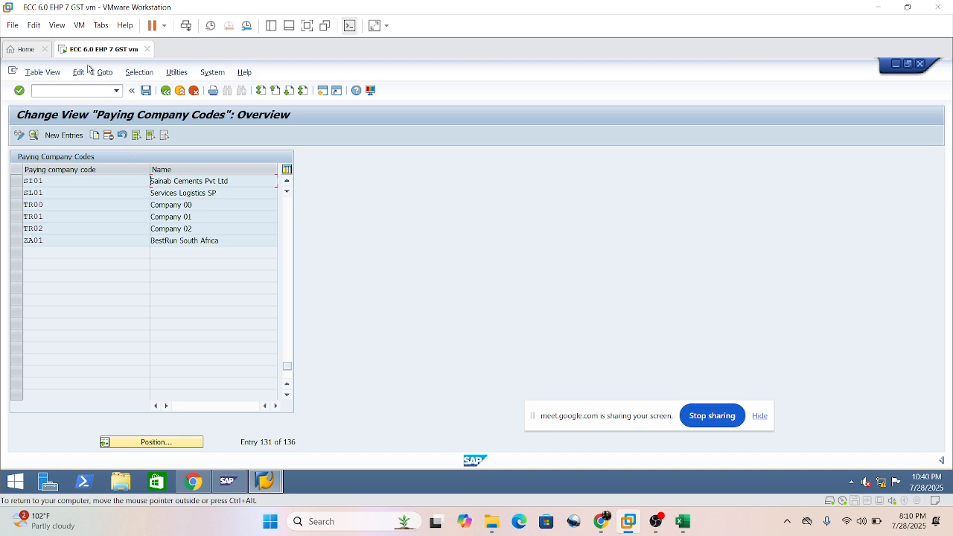
left_click(165, 91)
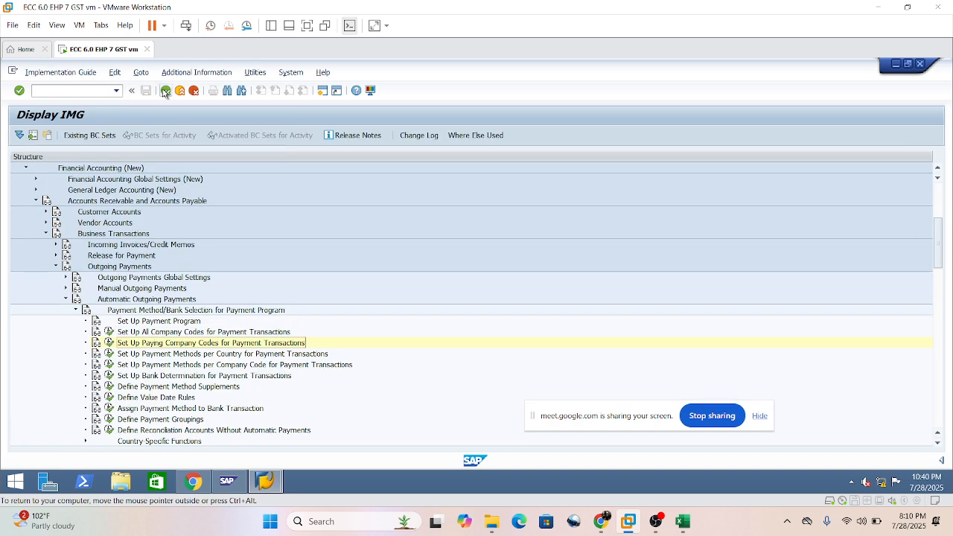
Select the activity Set Up Payment Methods per Country for Payment Transactions in the implementation guide.
left_click(148, 355)
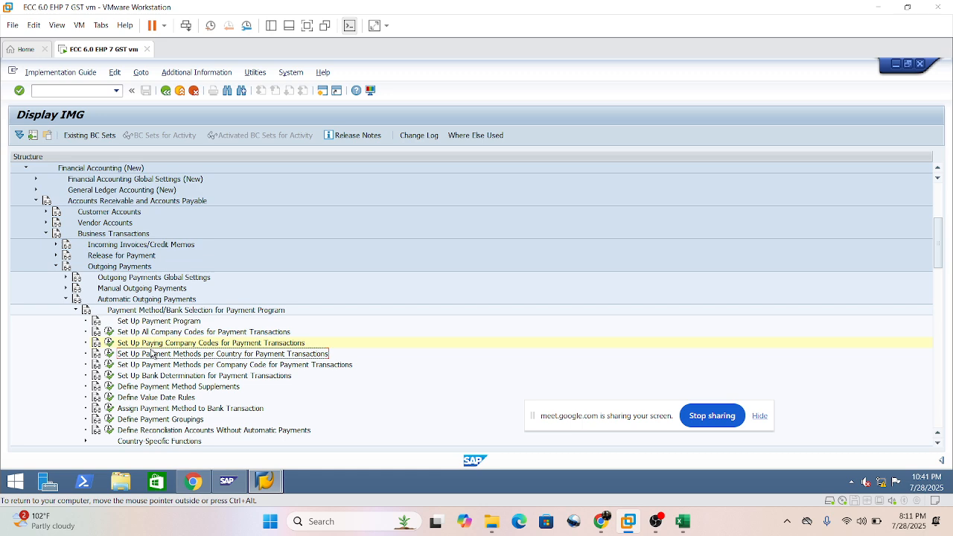
Open the Set Up Payment Methods per Country activity and position the list at country IN, selecting its Cheque Payment entry.
left_click(110, 355)
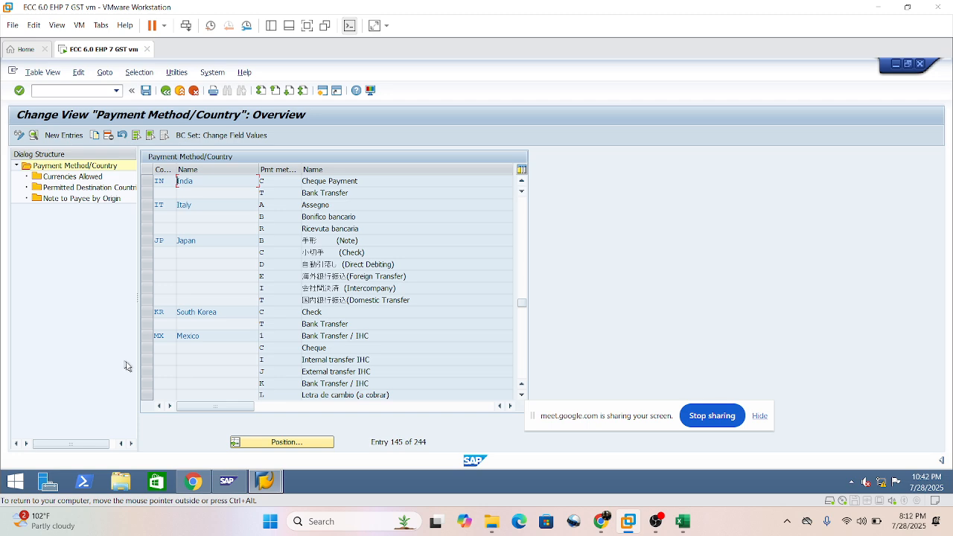
left_click(289, 443)
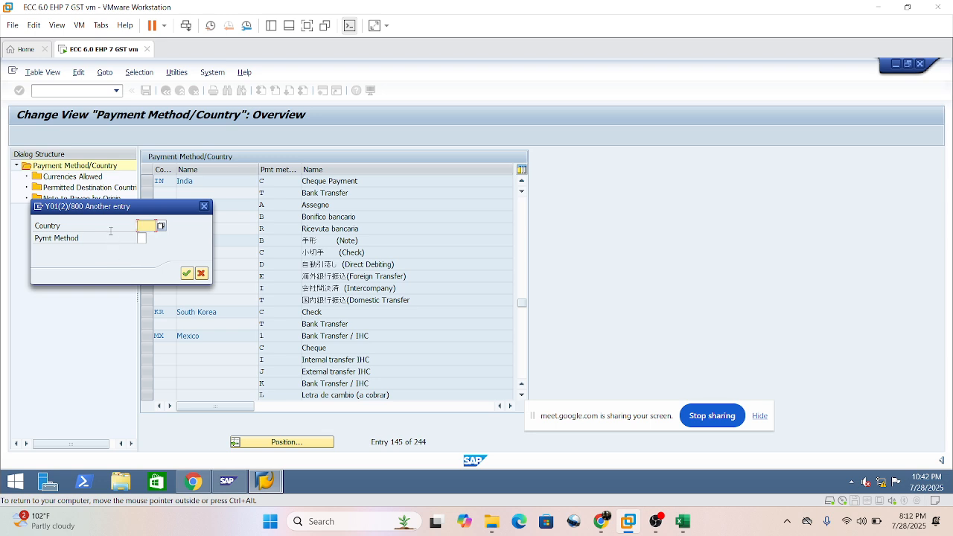
type("in")
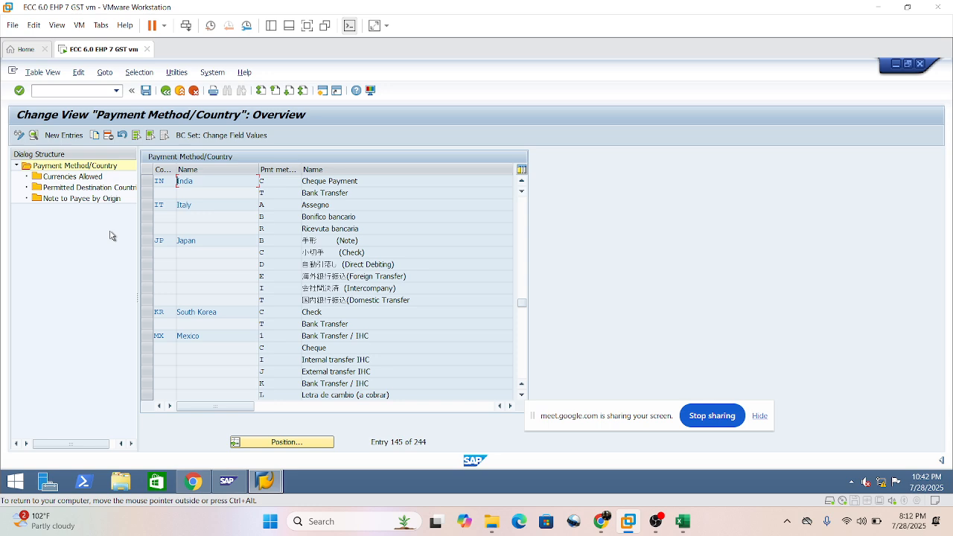
left_click(146, 187)
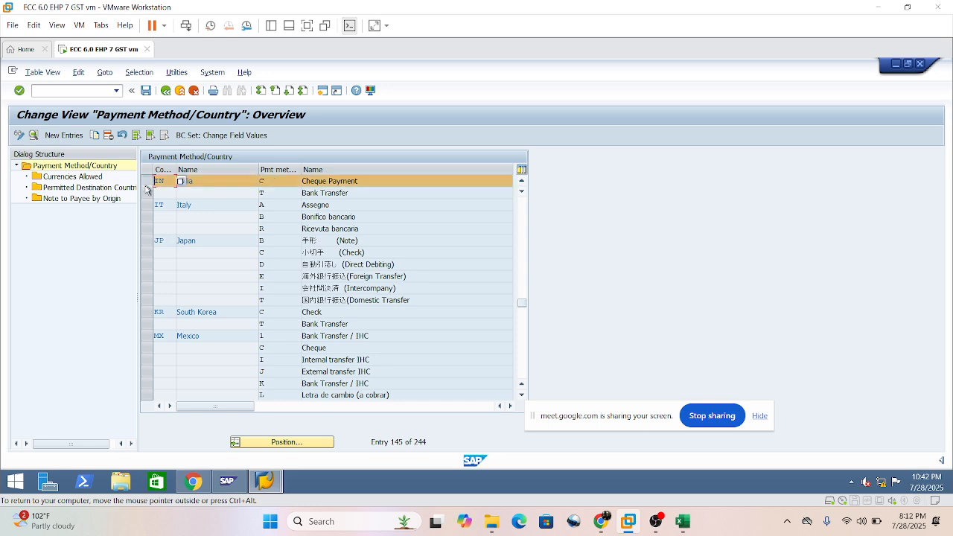
left_click(305, 444)
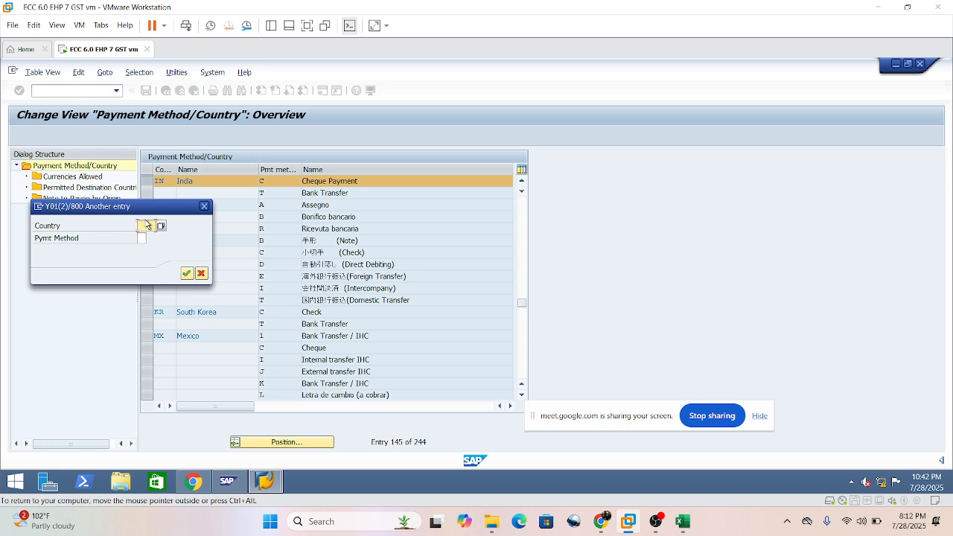
left_click(204, 207)
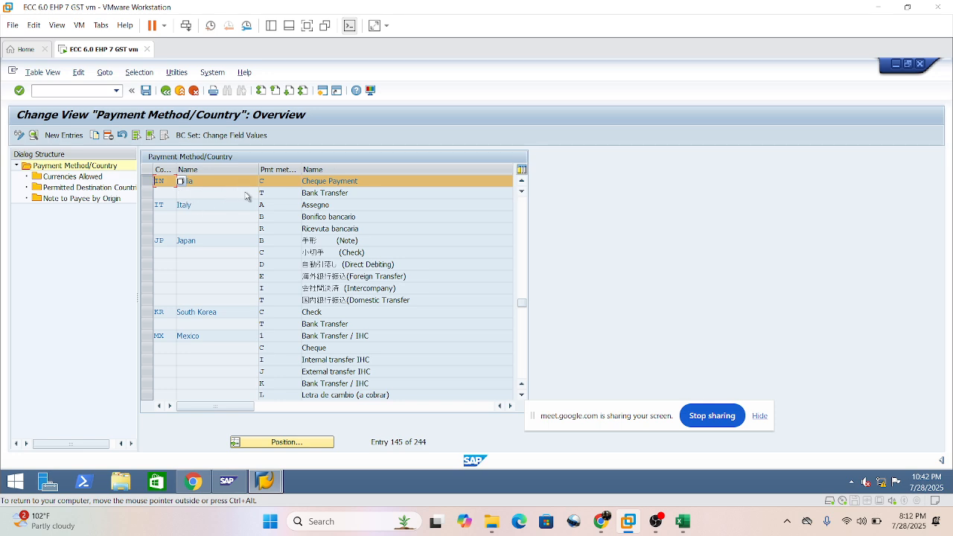
left_click(275, 198)
left_click(72, 176)
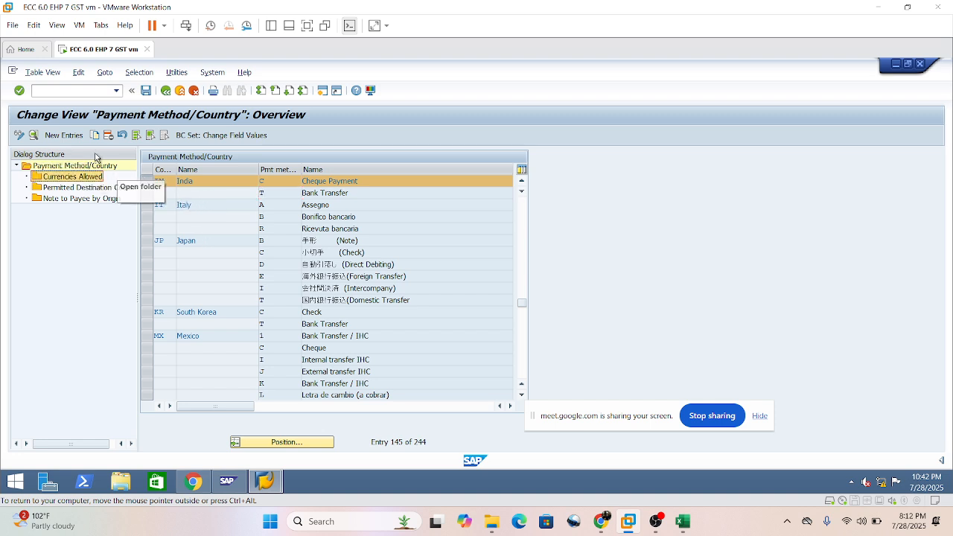
left_click(146, 193)
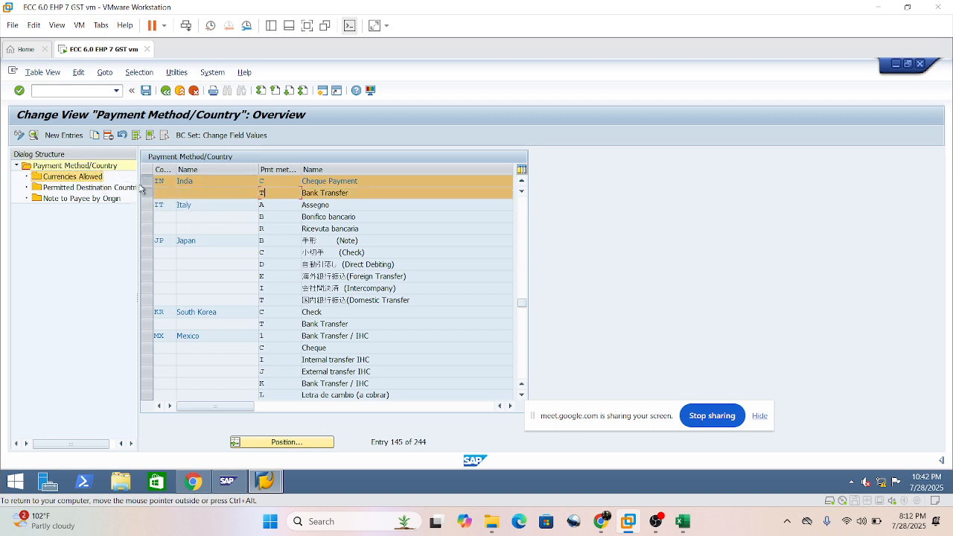
left_click(147, 184)
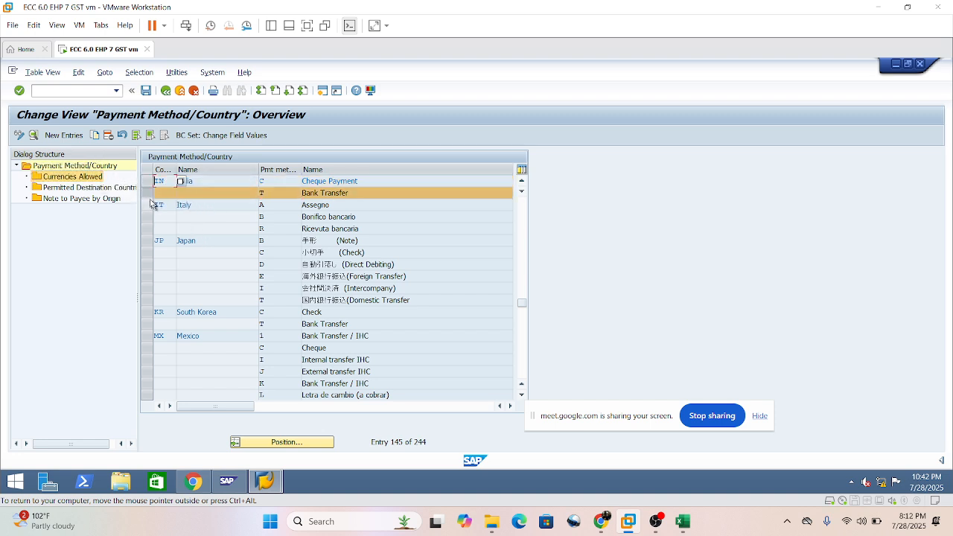
left_click(282, 181)
left_click(146, 183)
left_click(146, 193)
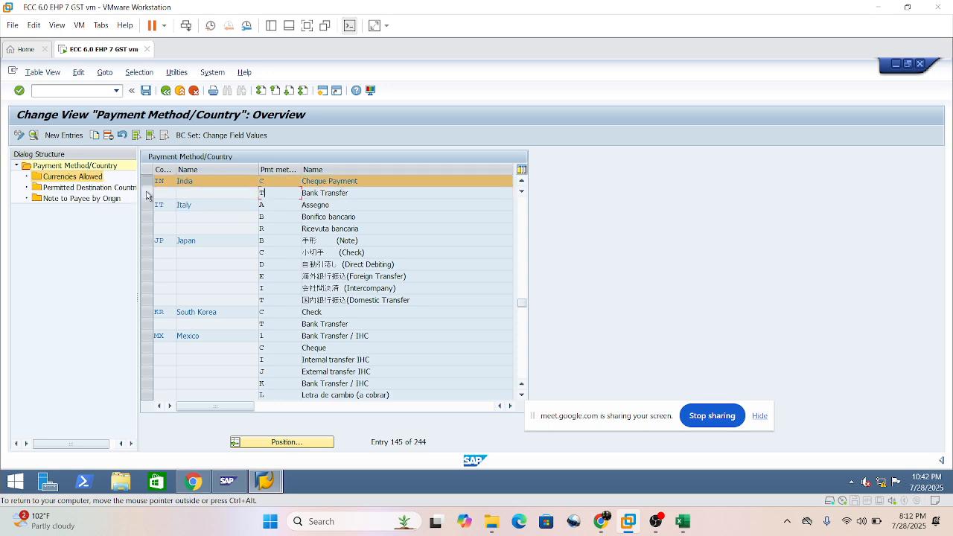
Display the details of India's Cheque Payment method and return to the payment method overview.
left_click(368, 182)
left_click(34, 137)
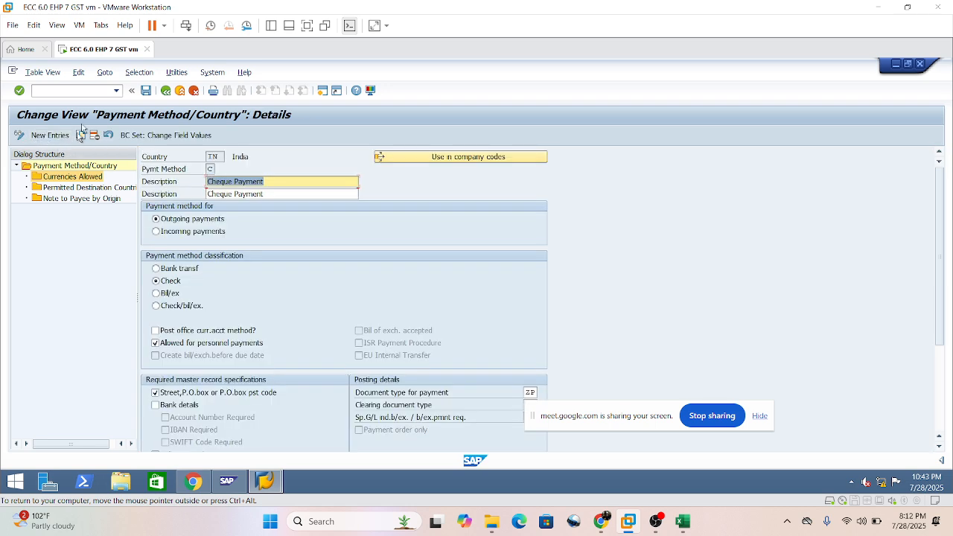
left_click(165, 90)
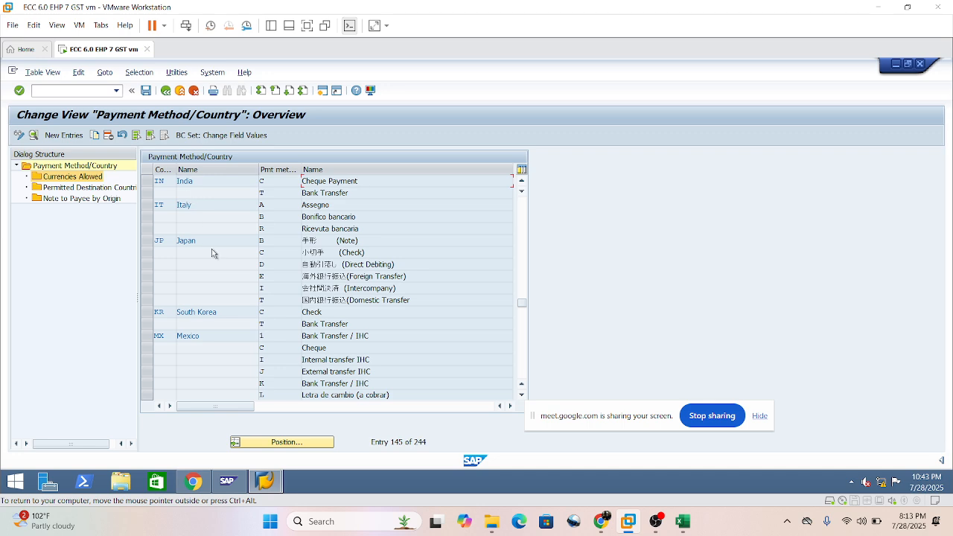
left_click(283, 442)
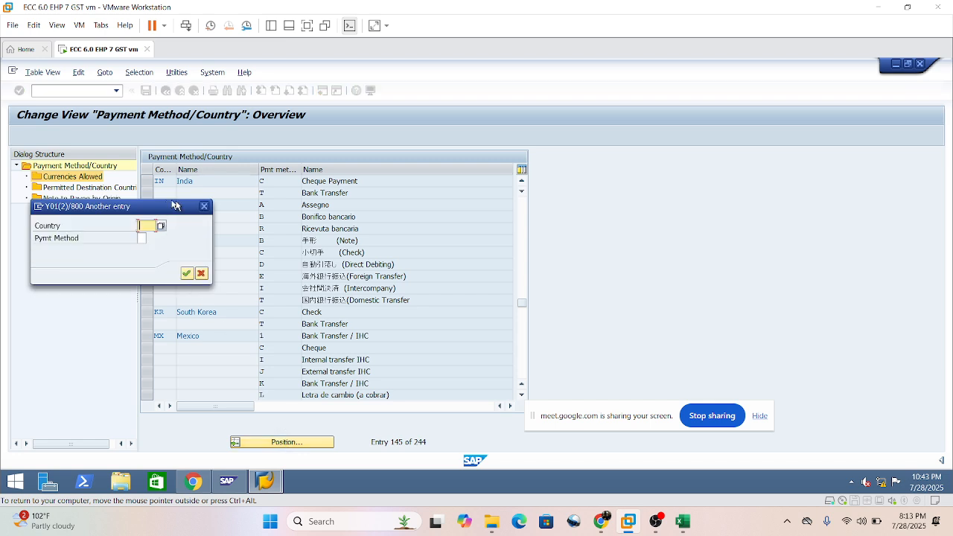
left_click(204, 206)
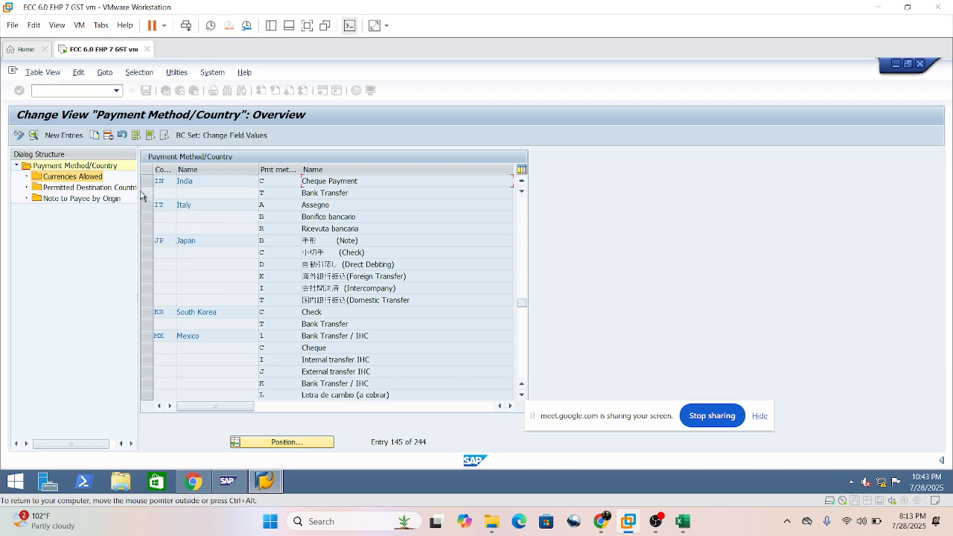
Open the details of payment method C, Cheque Payment, for India.
left_click(146, 185)
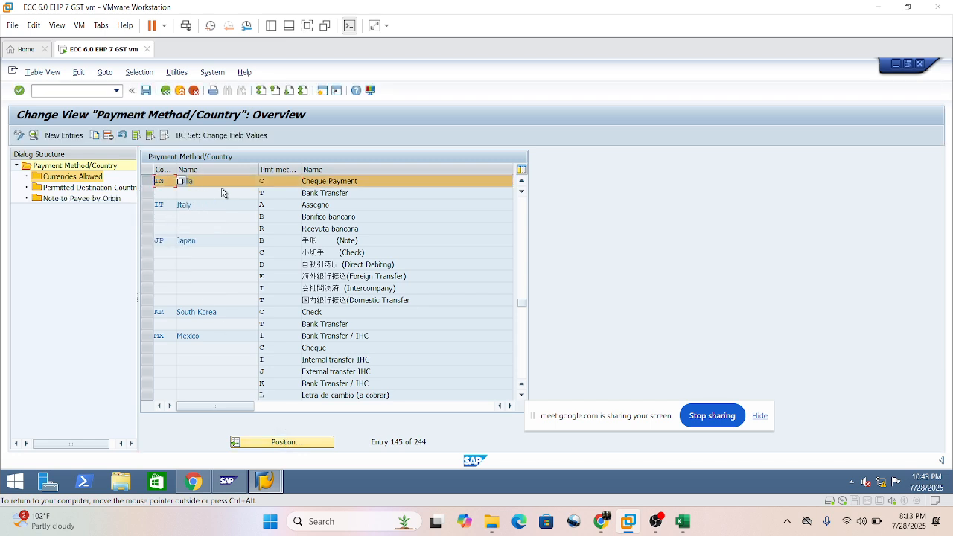
left_click(221, 186)
left_click(32, 139)
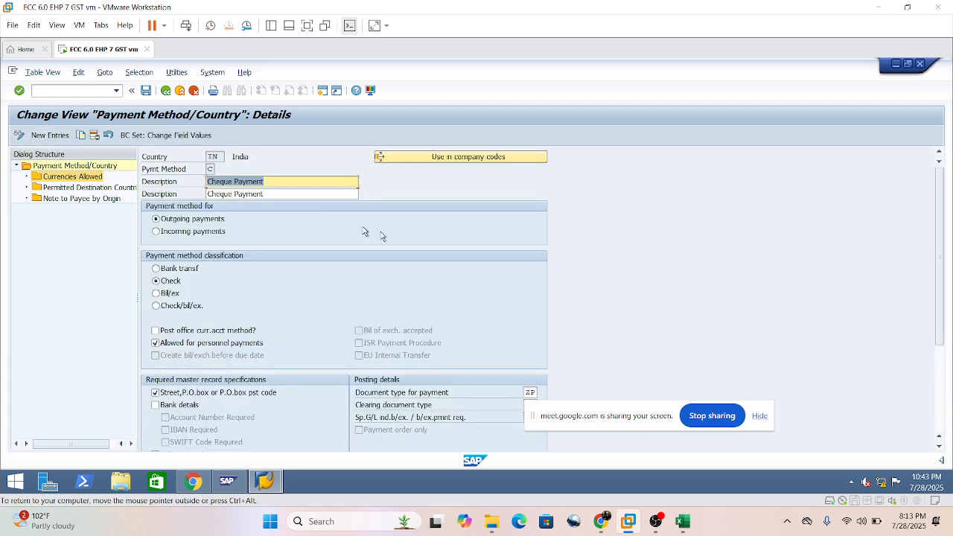
Examine the cheque payment method's classification, required master record specifications, posting details and payment medium settings.
left_click(288, 182)
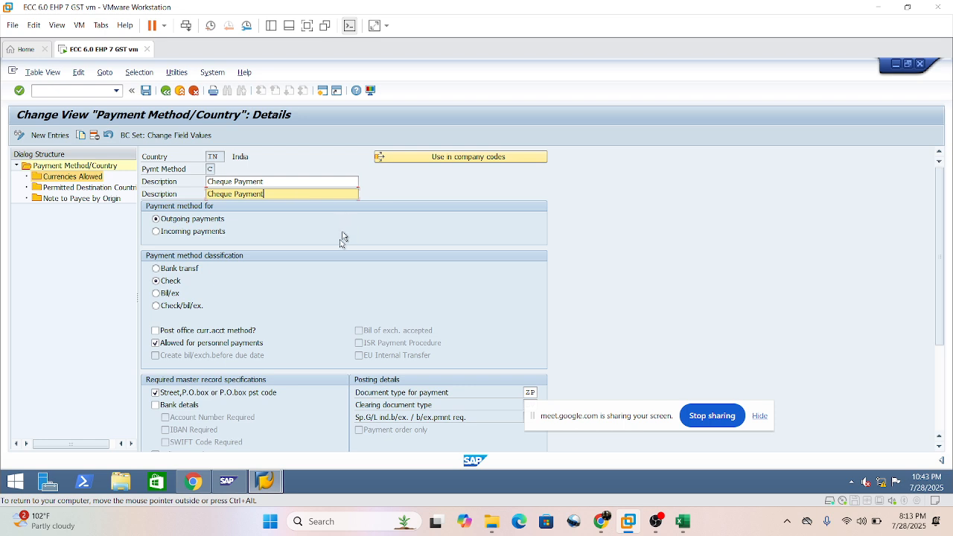
scroll(329, 280, "down", 2)
scroll(330, 280, "down", 4)
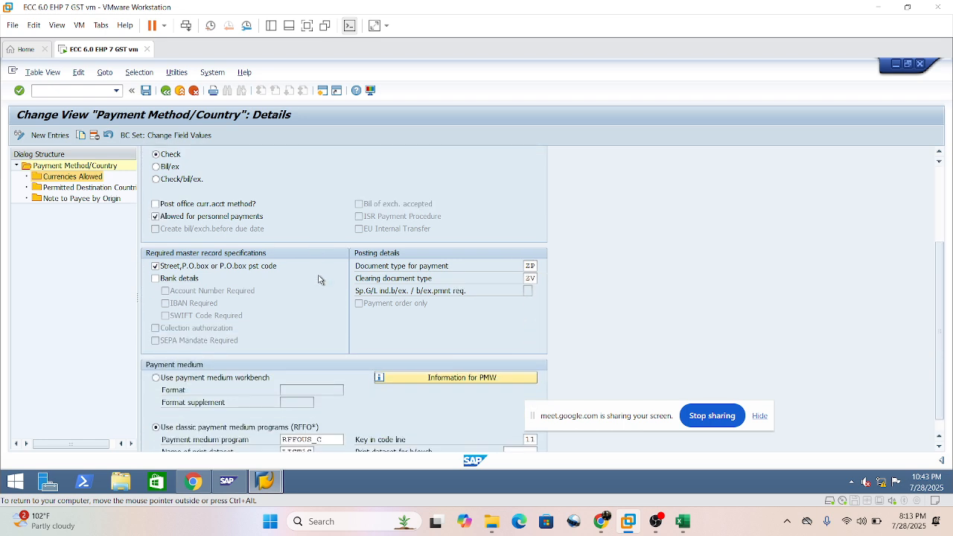
scroll(318, 276, "up", 2)
scroll(316, 278, "up", 4)
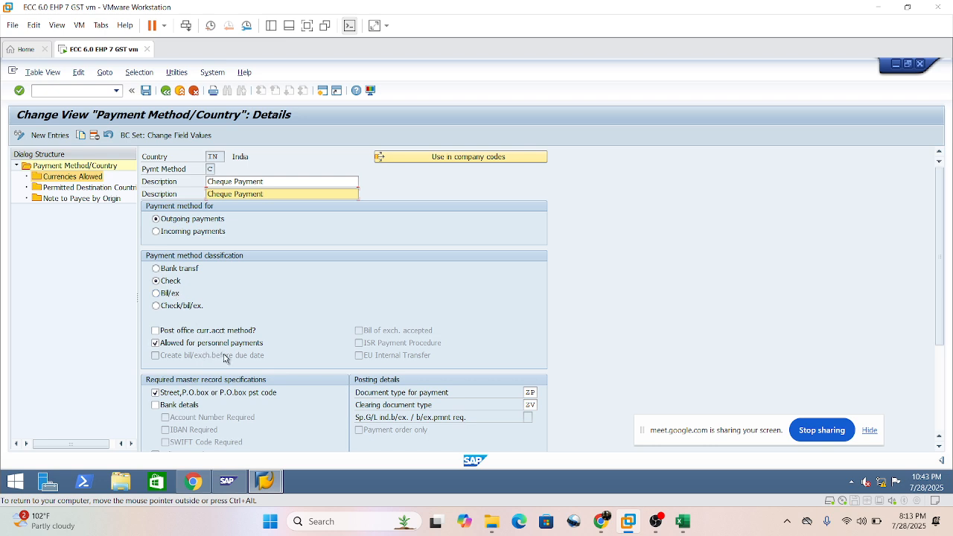
scroll(238, 358, "down", 2)
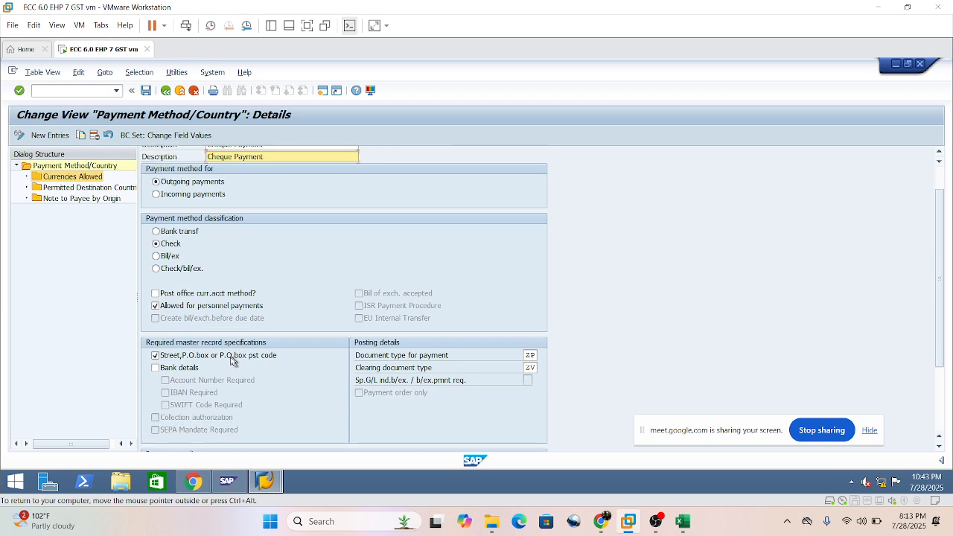
scroll(155, 363, "down", 1)
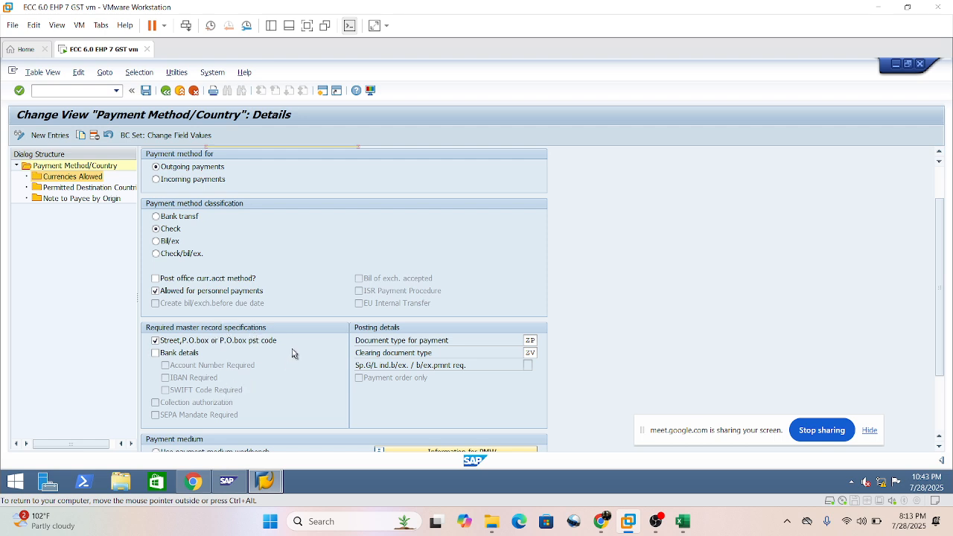
scroll(292, 354, "down", 3)
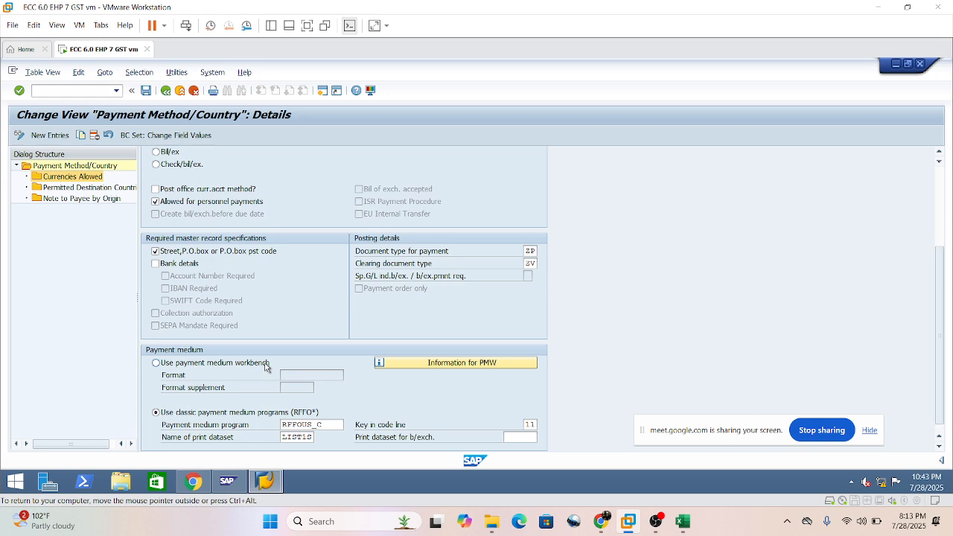
scroll(269, 359, "up", 3)
scroll(273, 353, "up", 3)
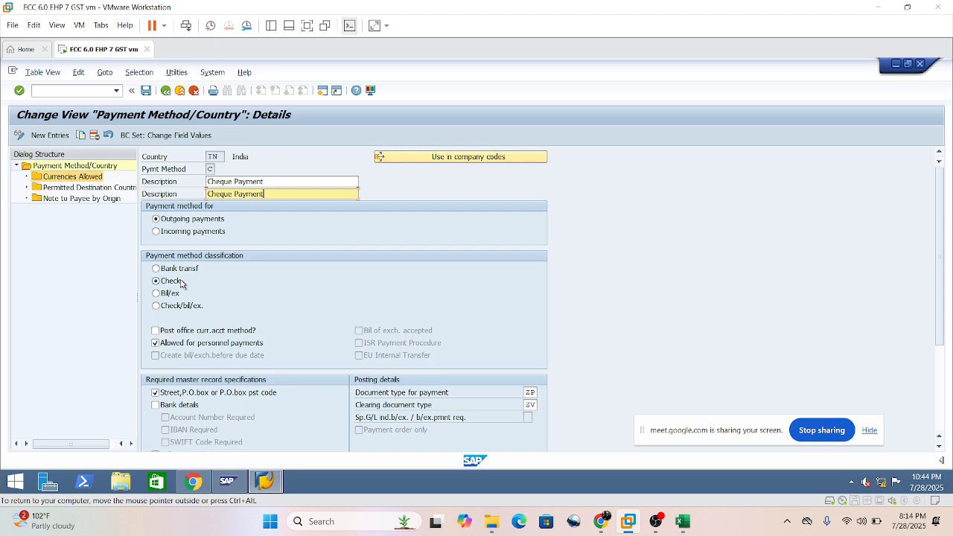
scroll(192, 364, "down", 3)
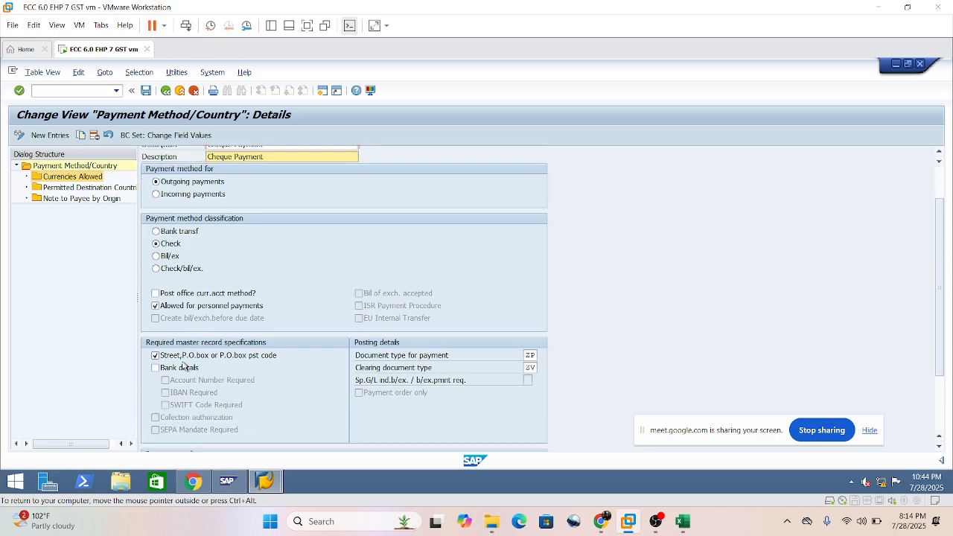
scroll(182, 372, "down", 1)
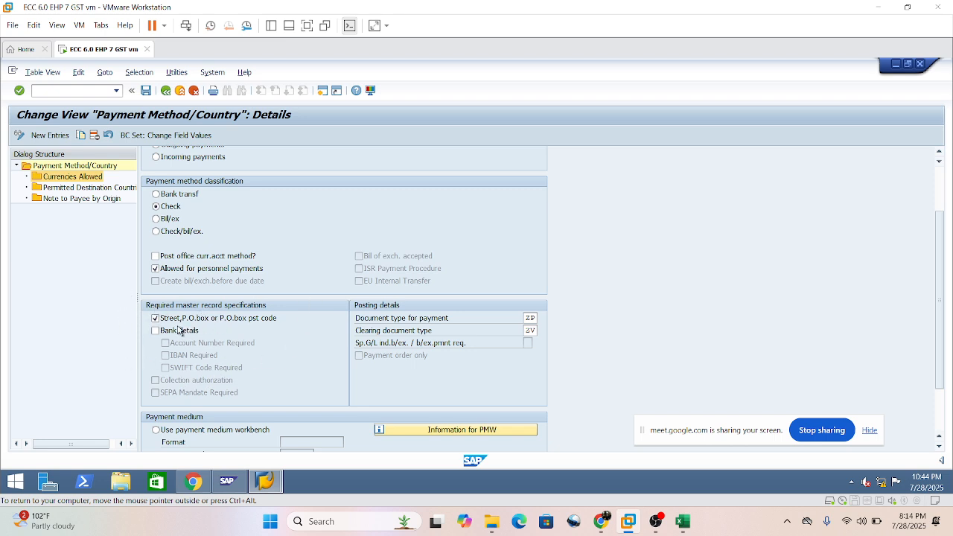
Clear the street, P.O. box requirement and require bank details in the required master record specifications.
left_click(154, 318)
left_click(157, 319)
left_click(155, 318)
left_click(155, 330)
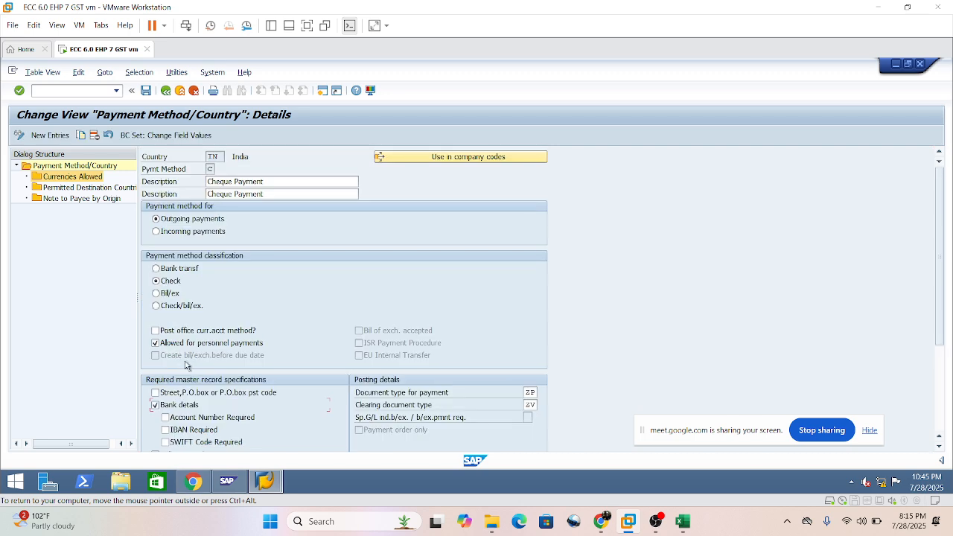
scroll(188, 388, "down", 2)
scroll(189, 389, "down", 1)
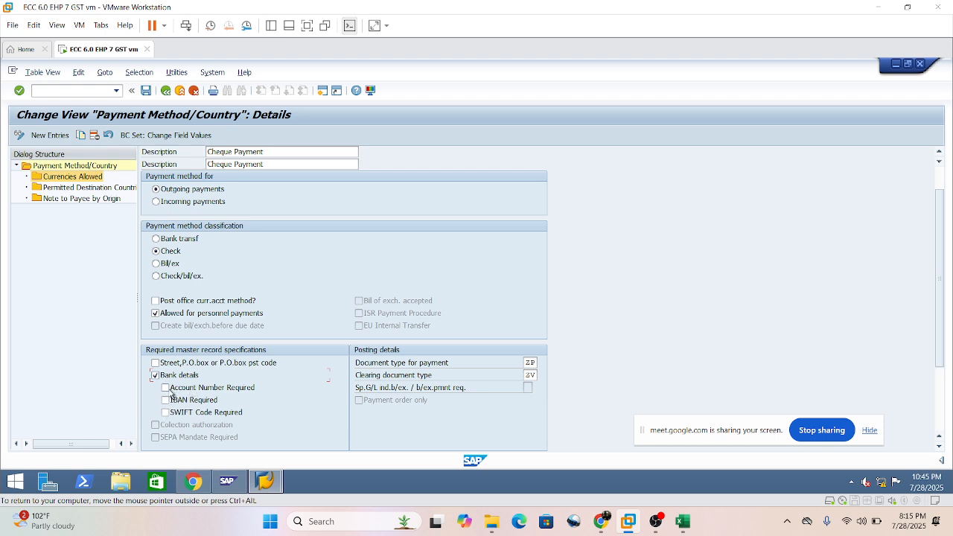
Require street, P.O. box or P.O. box postal code again and clear the bank details requirement.
scroll(168, 398, "down", 3)
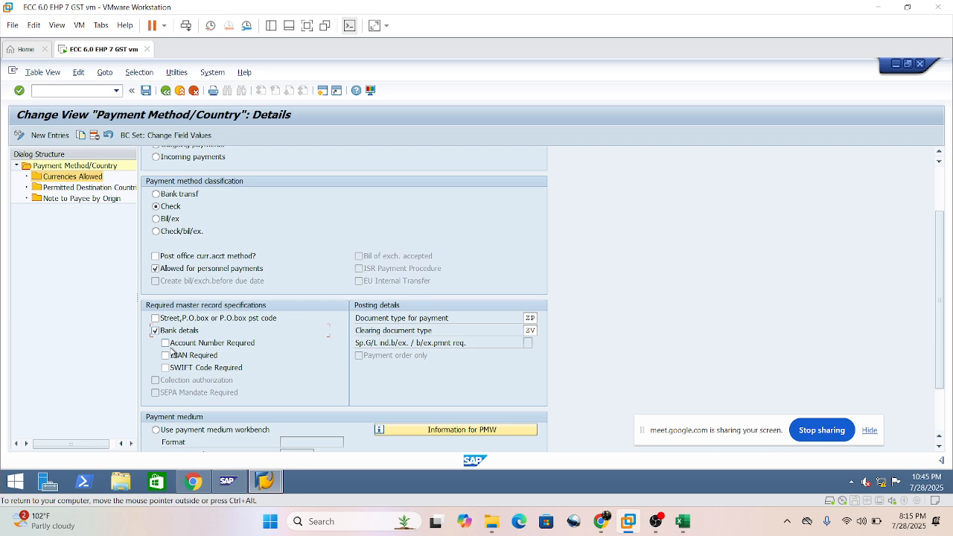
left_click(155, 318)
left_click(155, 329)
Read the field help for the clearing document type in the posting details, closing the help and the text index message.
scroll(186, 373, "down", 2)
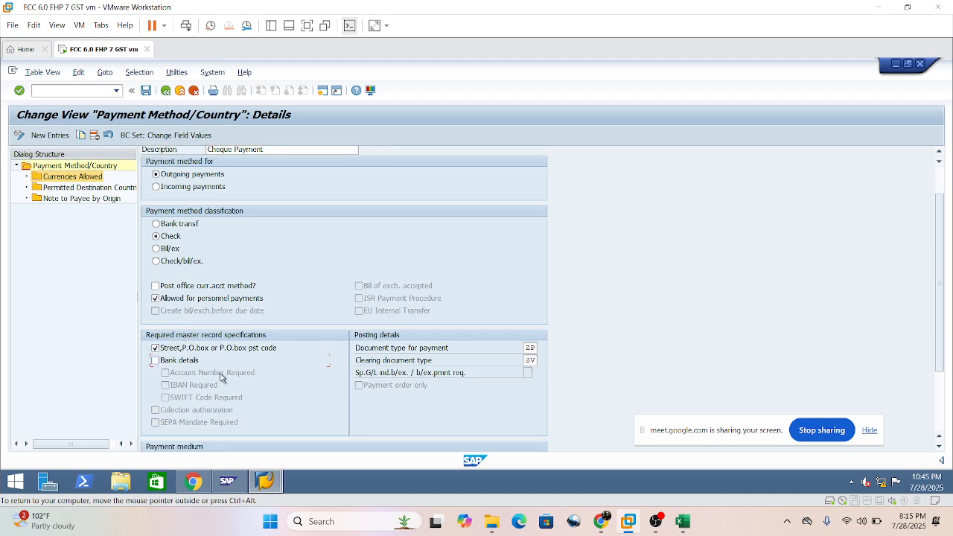
scroll(474, 367, "down", 1)
scroll(462, 357, "down", 1)
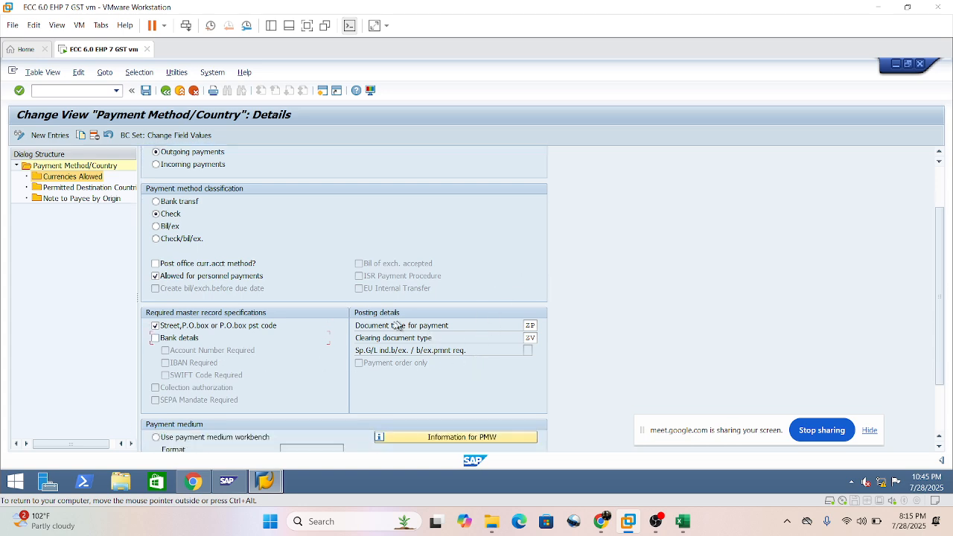
scroll(410, 372, "down", 1)
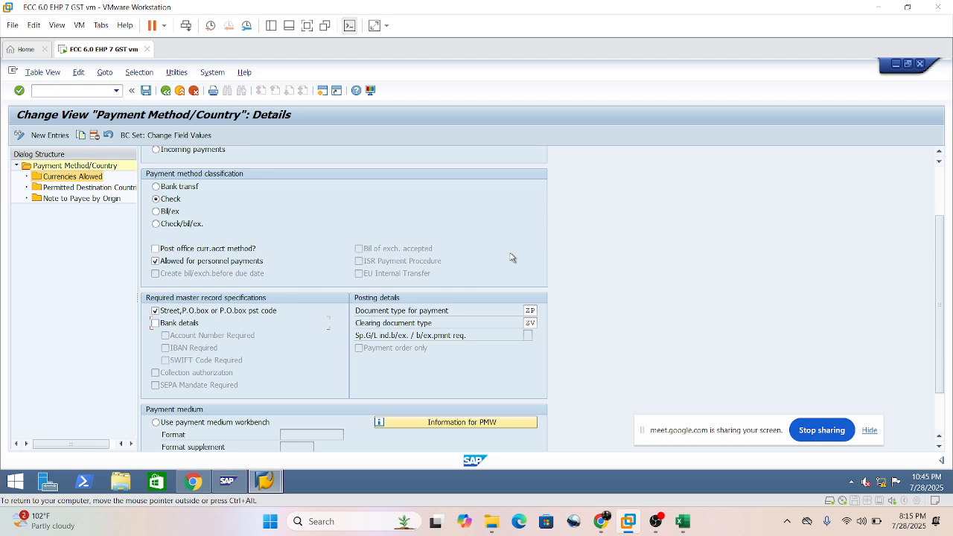
left_click(530, 310)
left_click(415, 331)
key("F1")
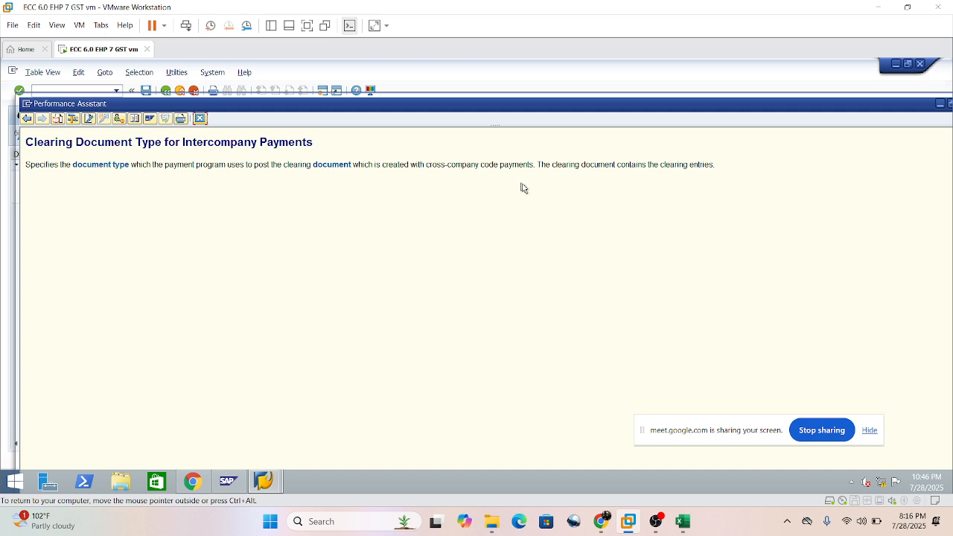
left_click(201, 119)
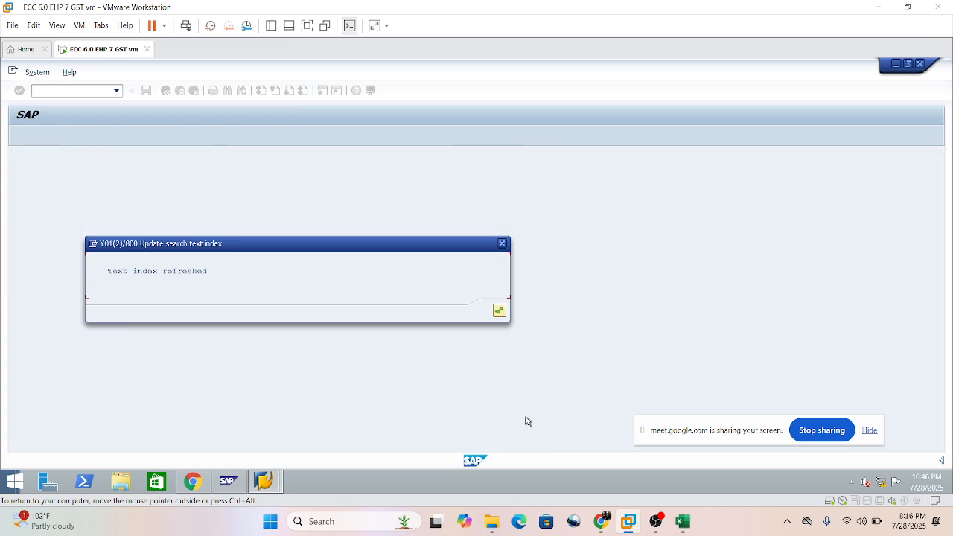
left_click(502, 244)
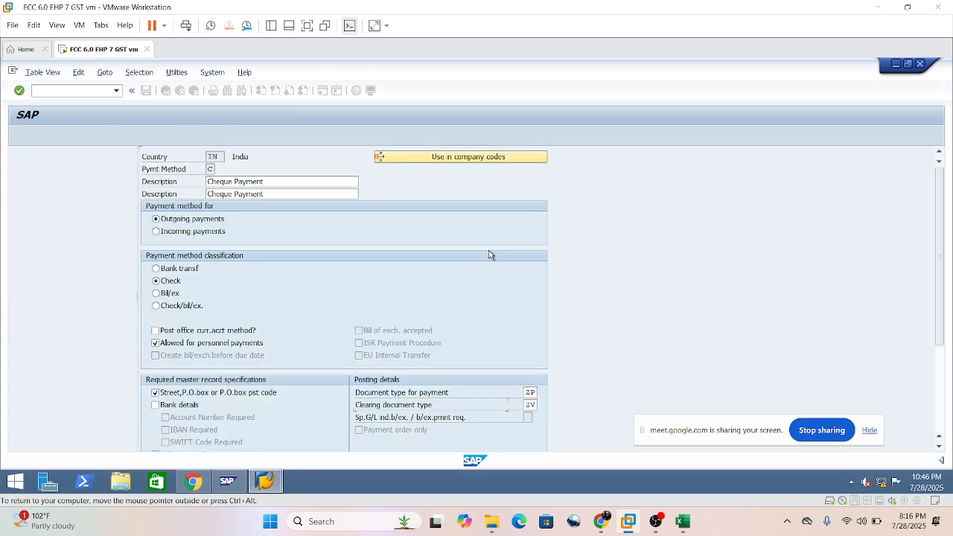
scroll(506, 402, "down", 3)
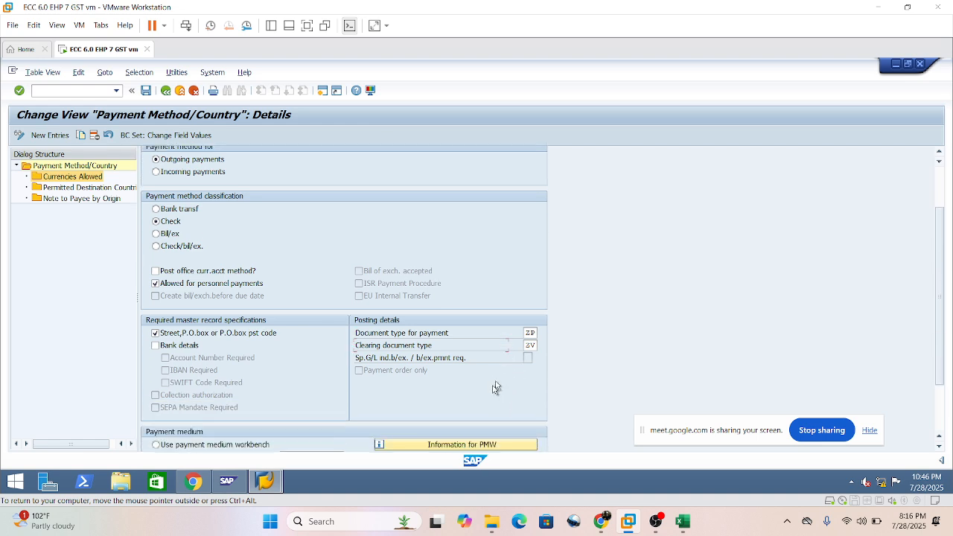
Review the cheque payment method's document type for payment and its payment medium program.
scroll(496, 387, "down", 1)
double_click(530, 318)
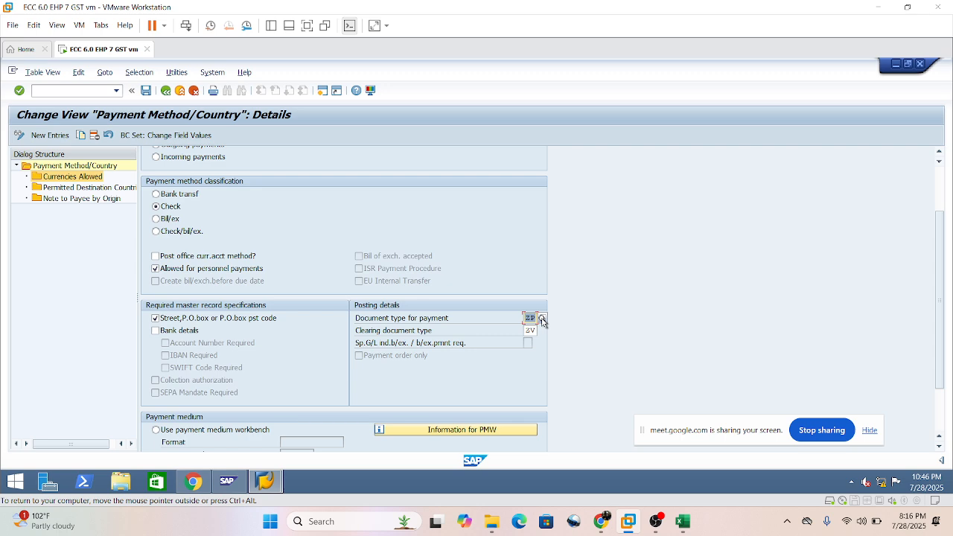
scroll(492, 318, "down", 3)
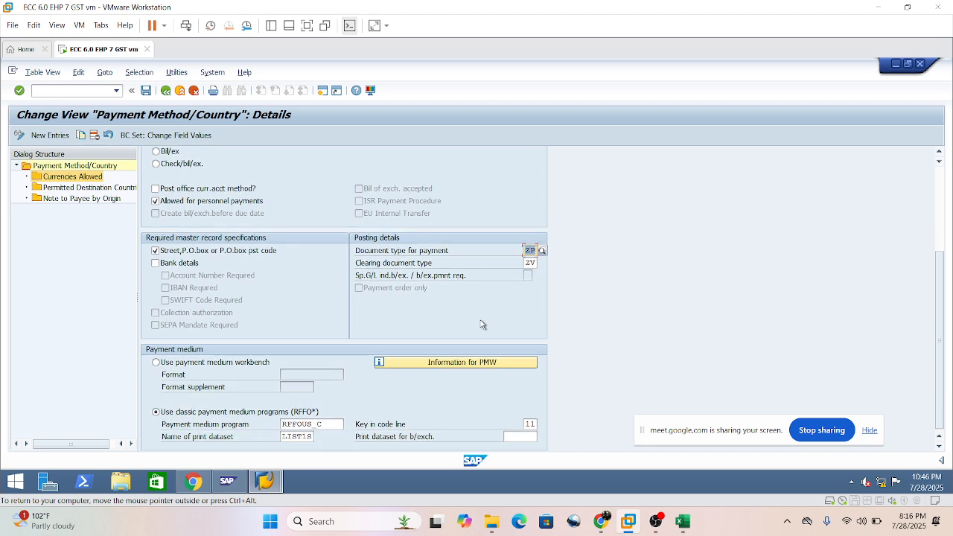
left_click(30, 330)
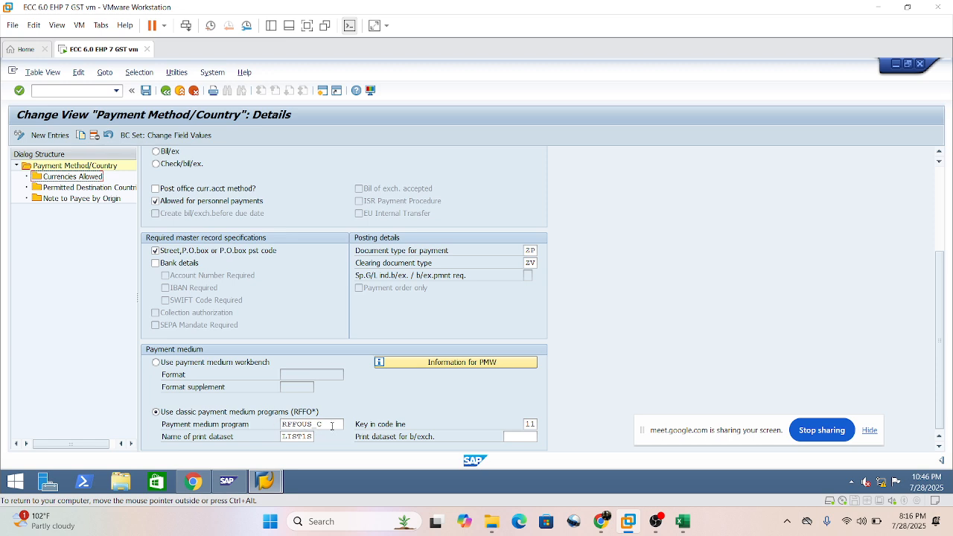
left_click_drag(331, 426, 264, 424)
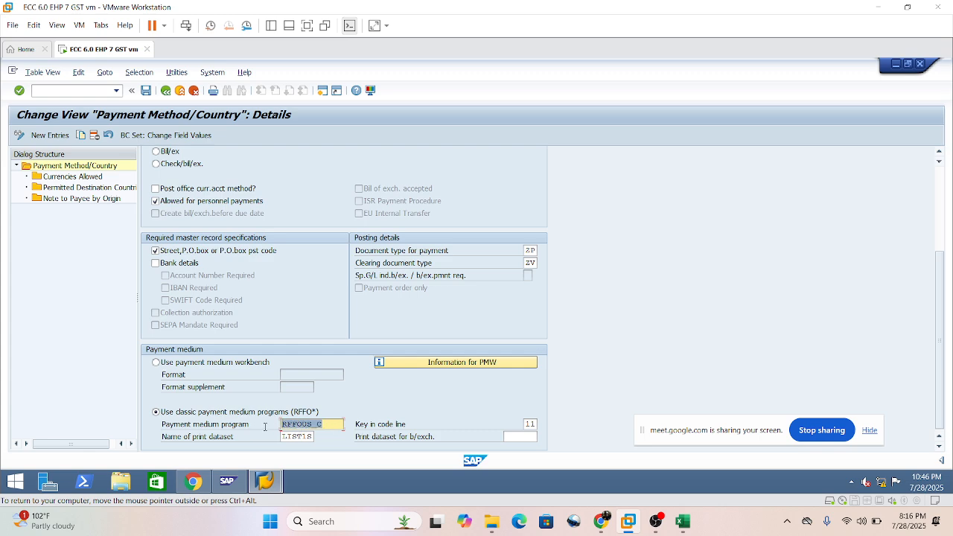
left_click_drag(265, 426, 326, 426)
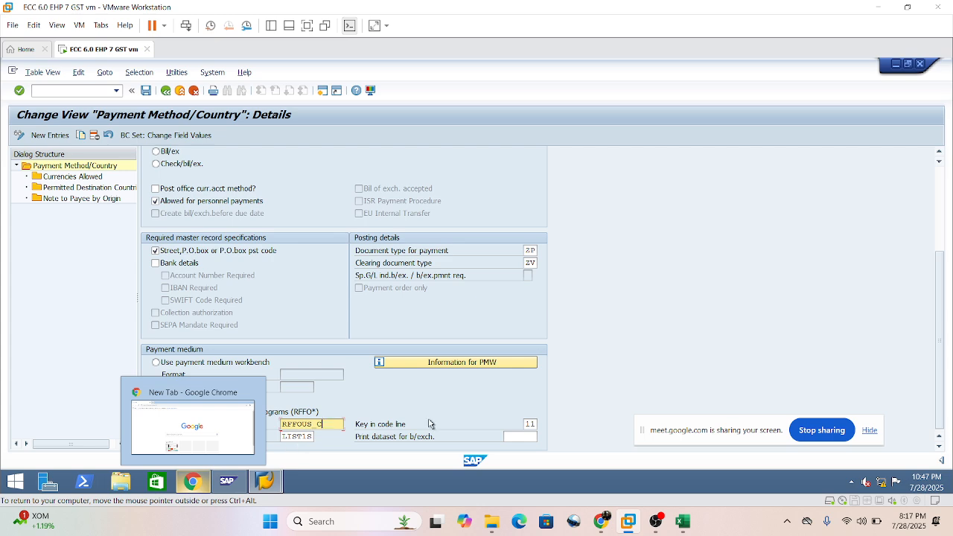
Try the payment medium workbench option and switch back to the classic payment medium programs (RFFO*).
left_click(298, 364)
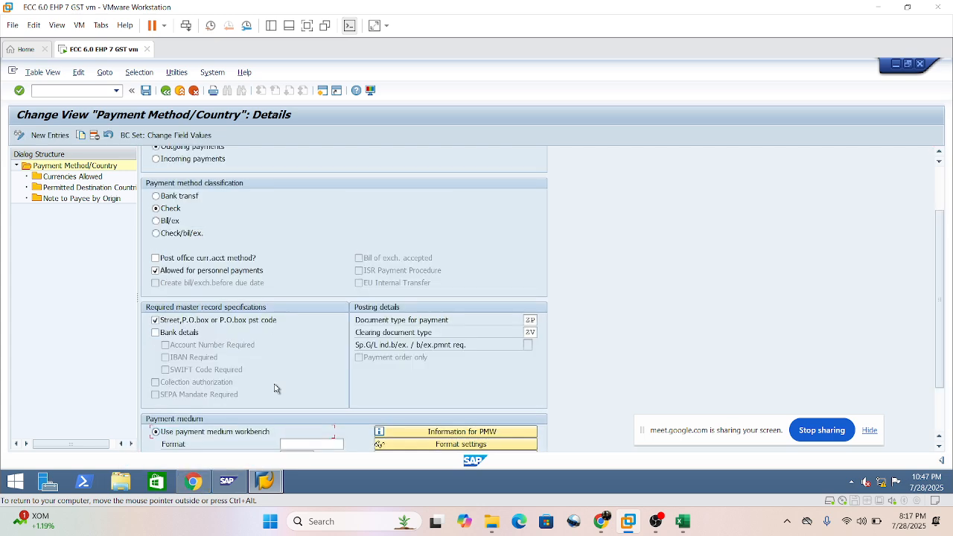
scroll(229, 404, "down", 3)
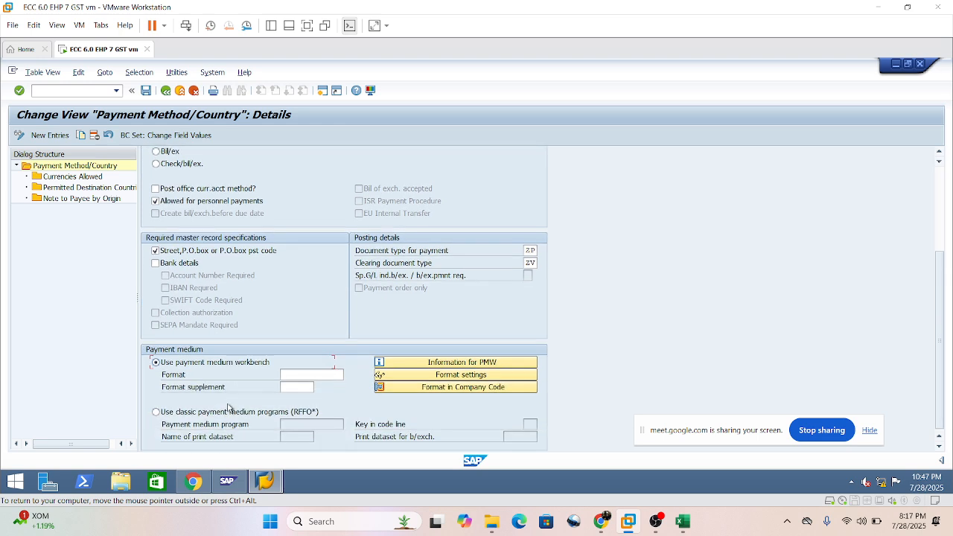
left_click(157, 413)
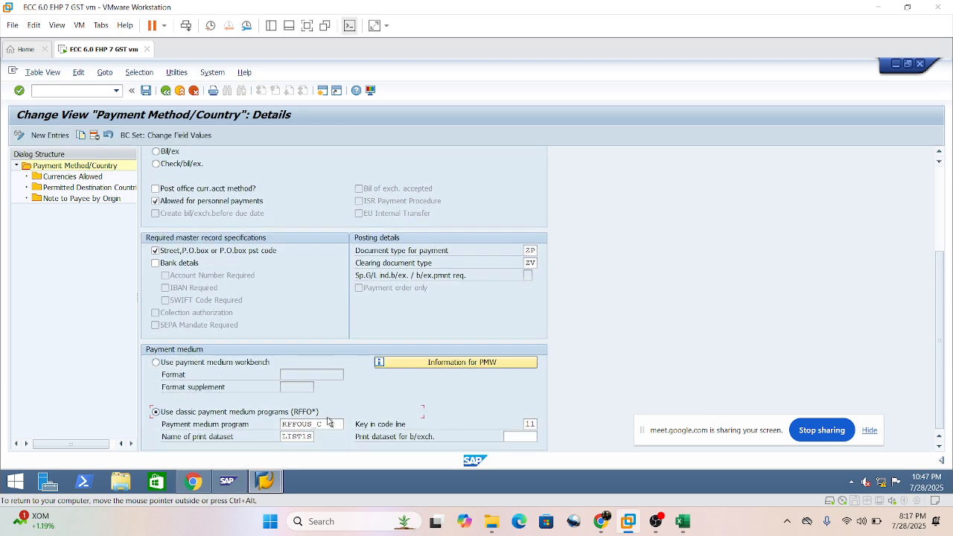
Read the field help for the cheque method's payment medium program and close it.
left_click(201, 425)
key("F1")
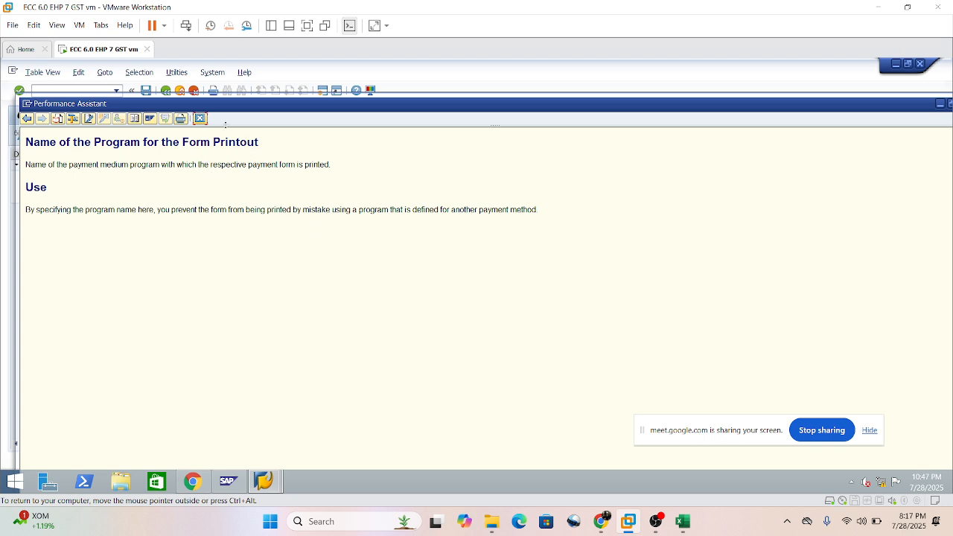
left_click(199, 119)
scroll(707, 327, "down", 3)
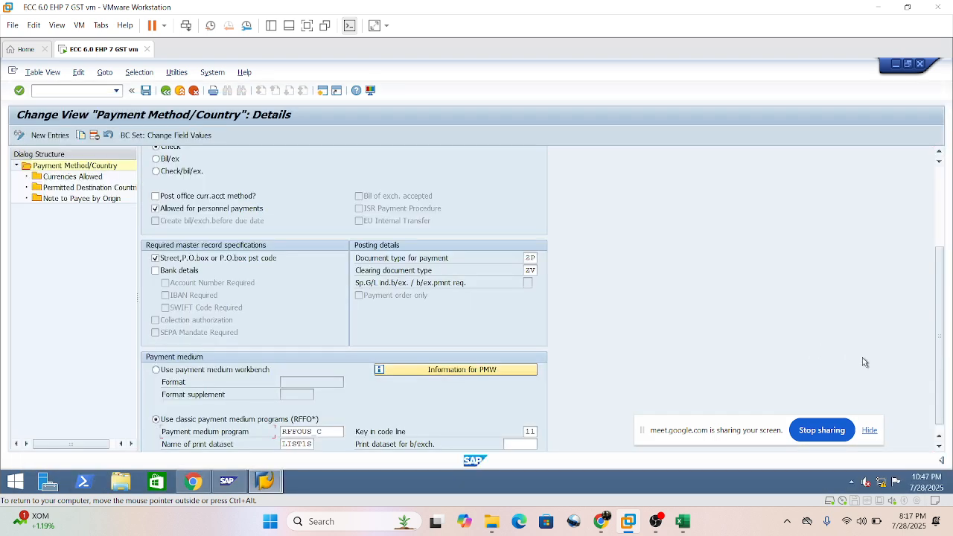
left_click(938, 435)
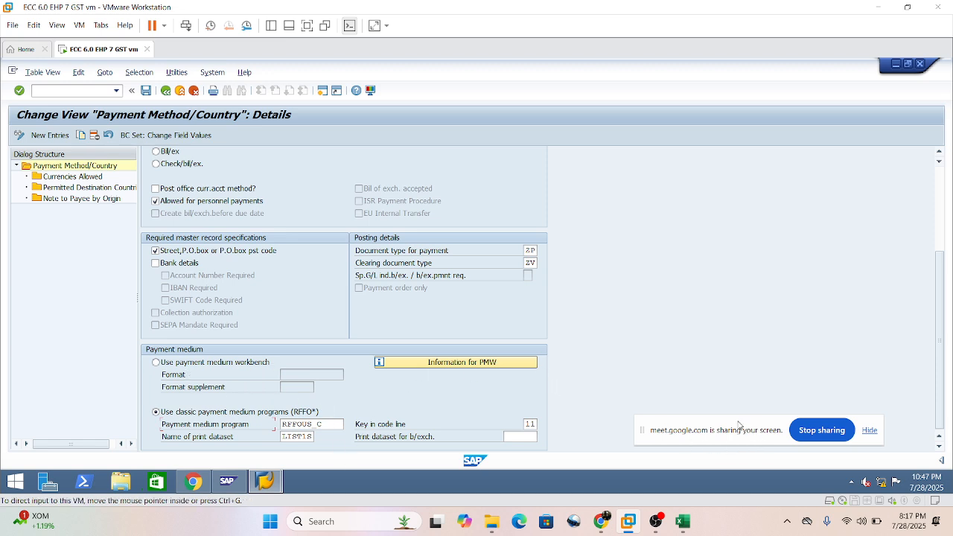
left_click_drag(738, 422, 767, 428)
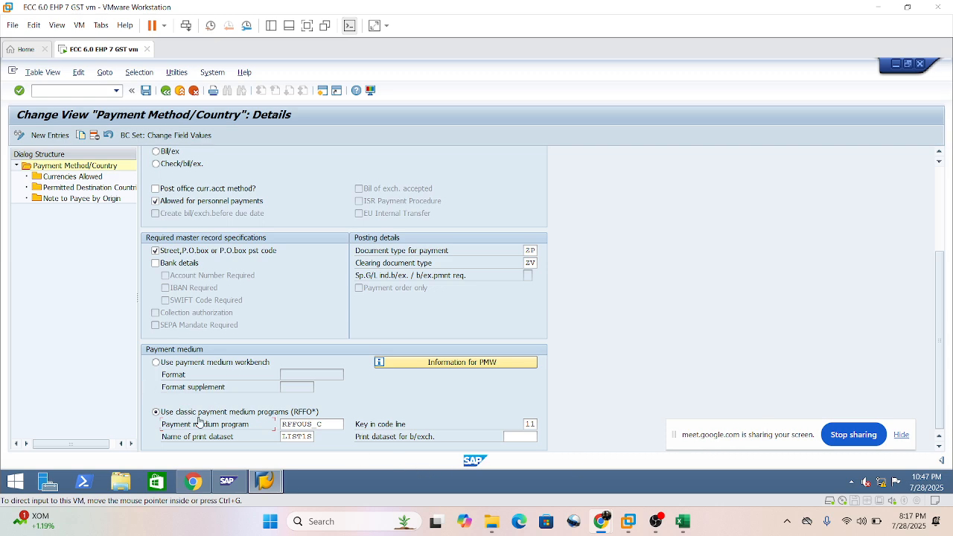
left_click(225, 431)
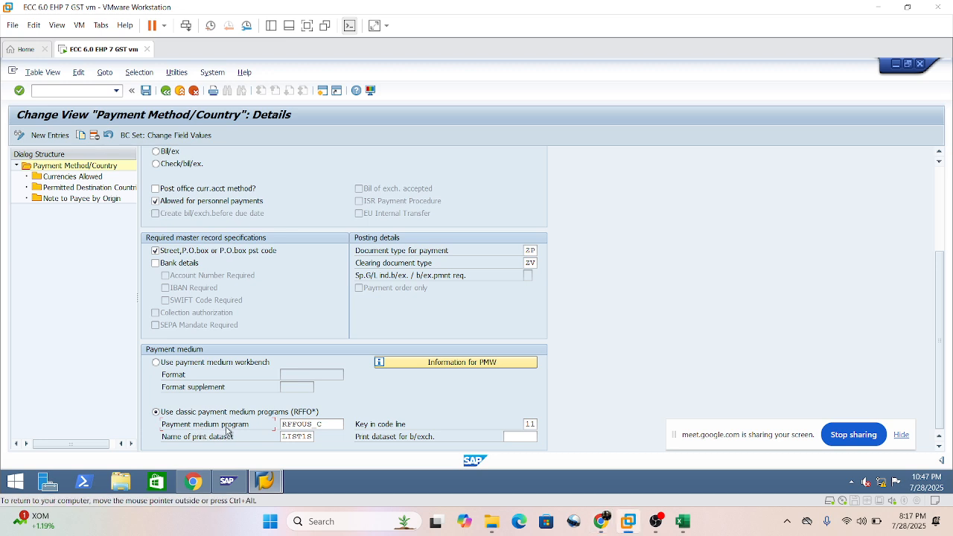
key("F1")
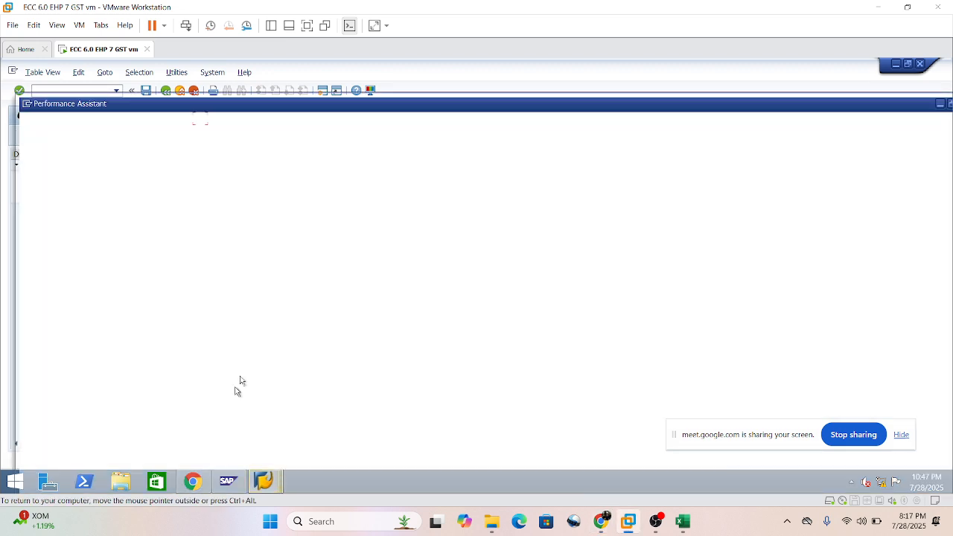
left_click(200, 119)
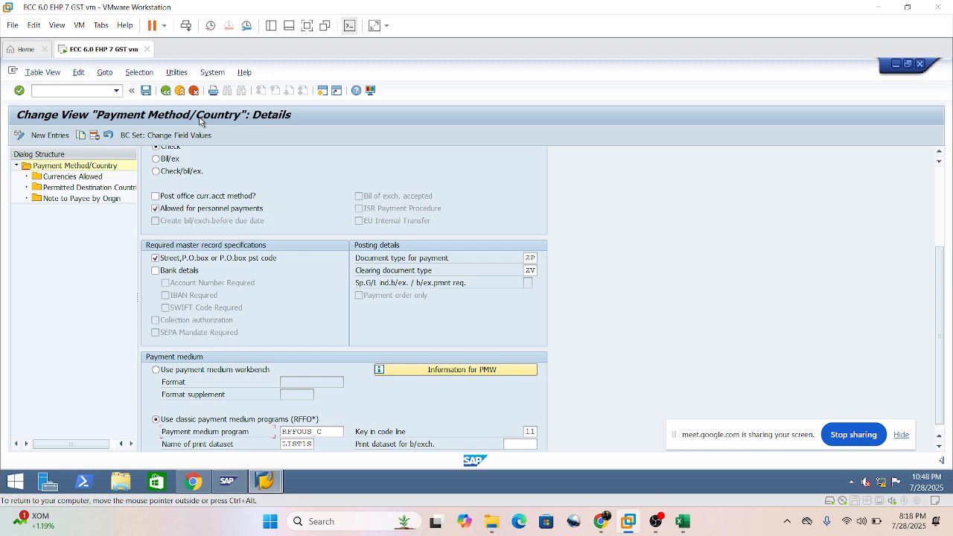
Reopen the payment medium program's field help, restore and maximize the help window, and close it to return to the payment medium settings.
scroll(230, 146, "down", 1)
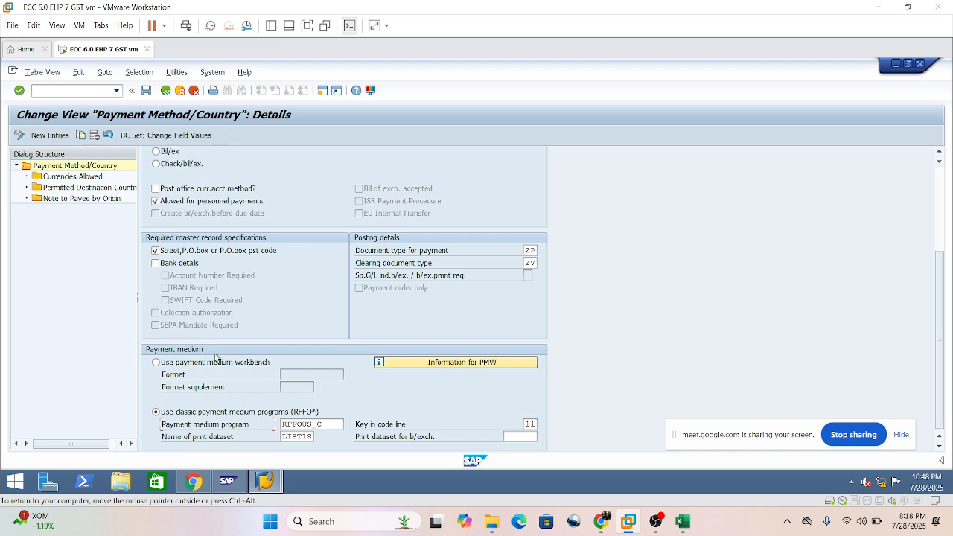
key("F1")
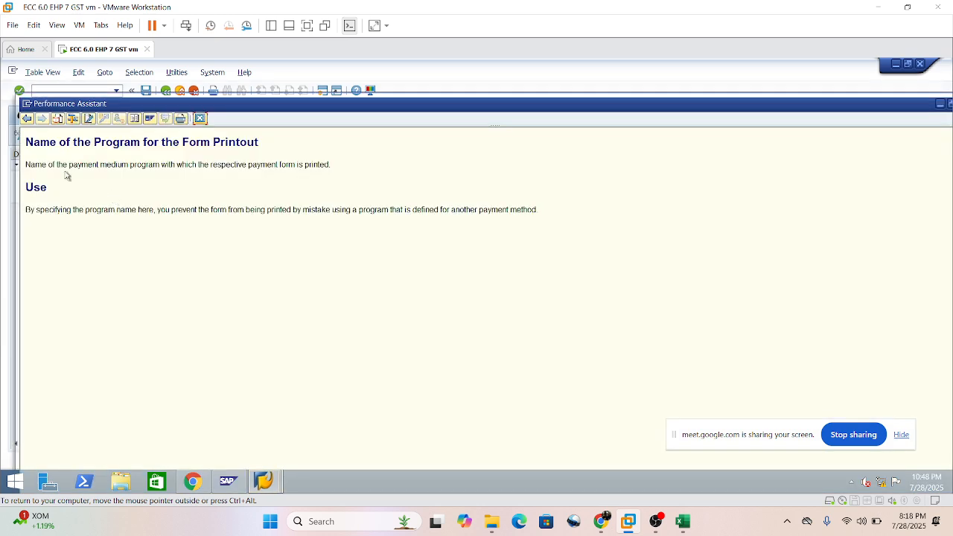
double_click(272, 105)
left_click_drag(483, 430, 466, 155)
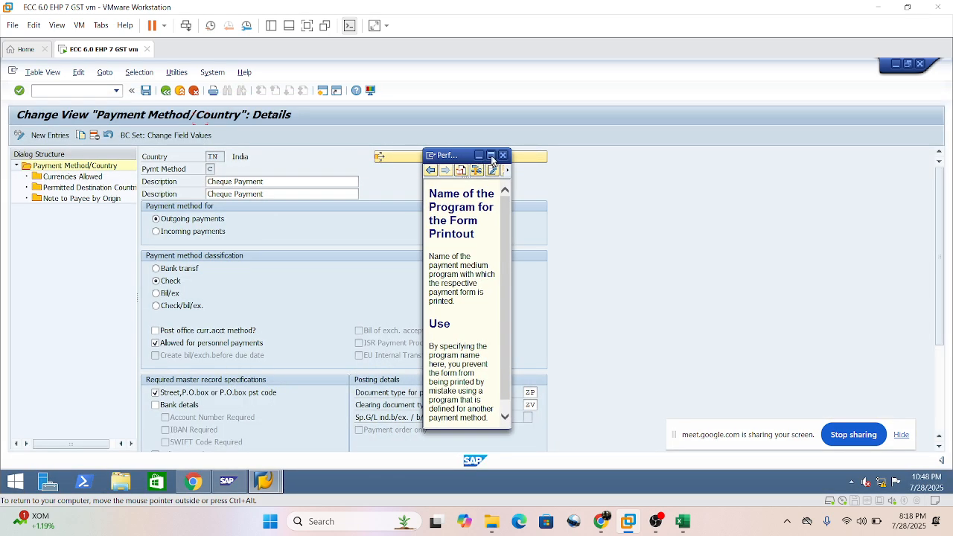
left_click(487, 157)
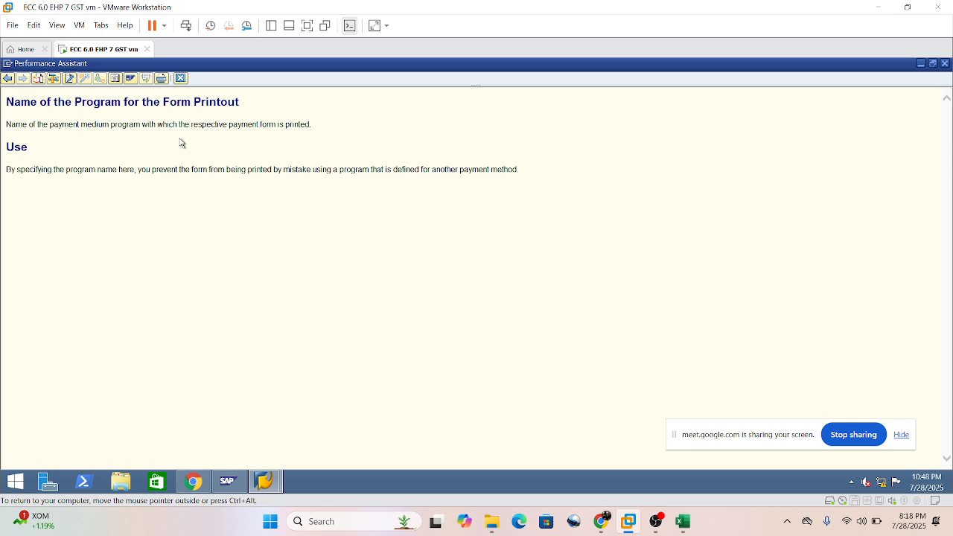
left_click(180, 78)
scroll(313, 306, "down", 5)
scroll(279, 384, "down", 1)
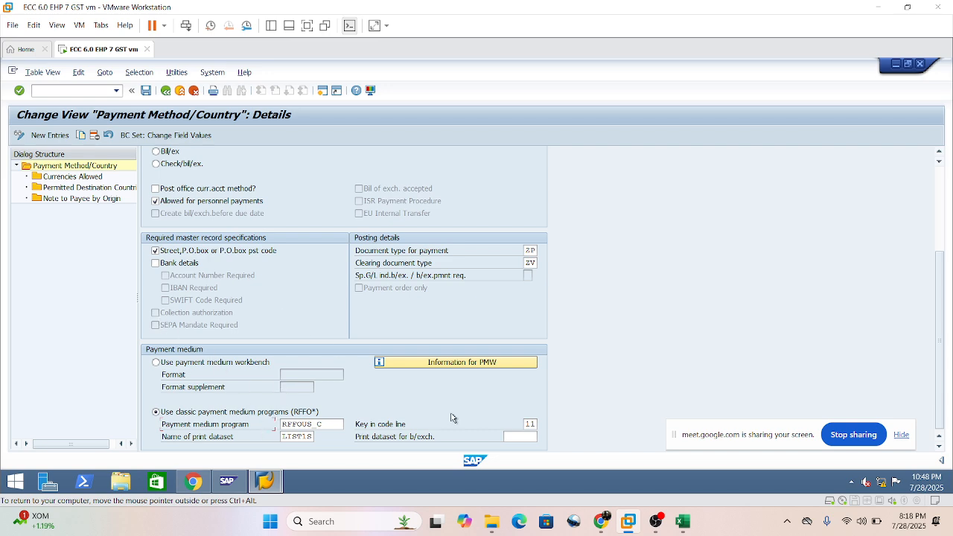
Return to the payment method overview and open the details of India's Bank Transfer method.
left_click(166, 92)
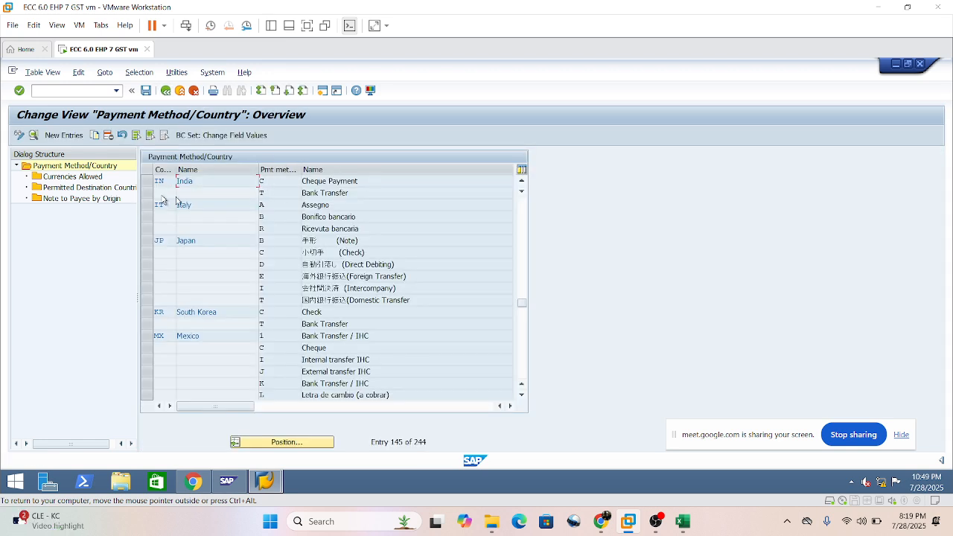
left_click(146, 193)
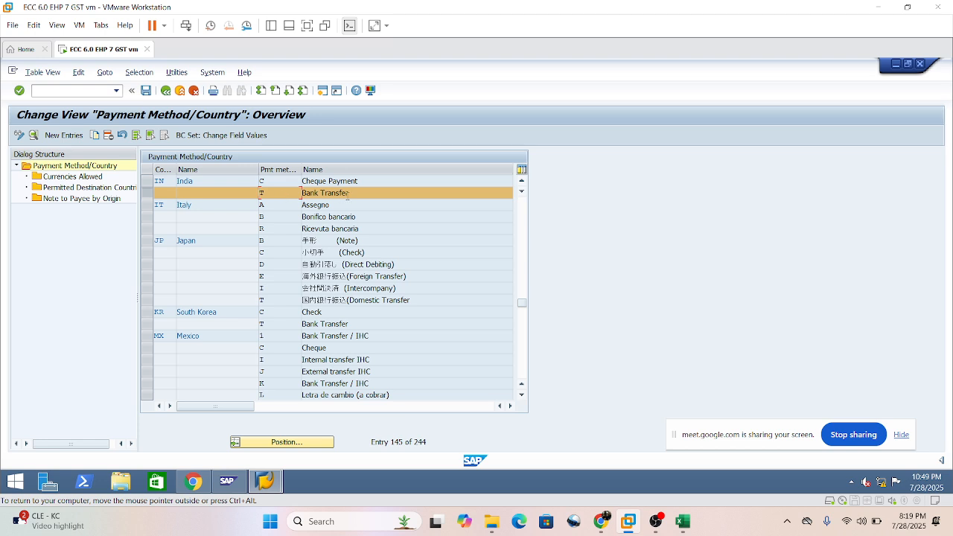
left_click(33, 140)
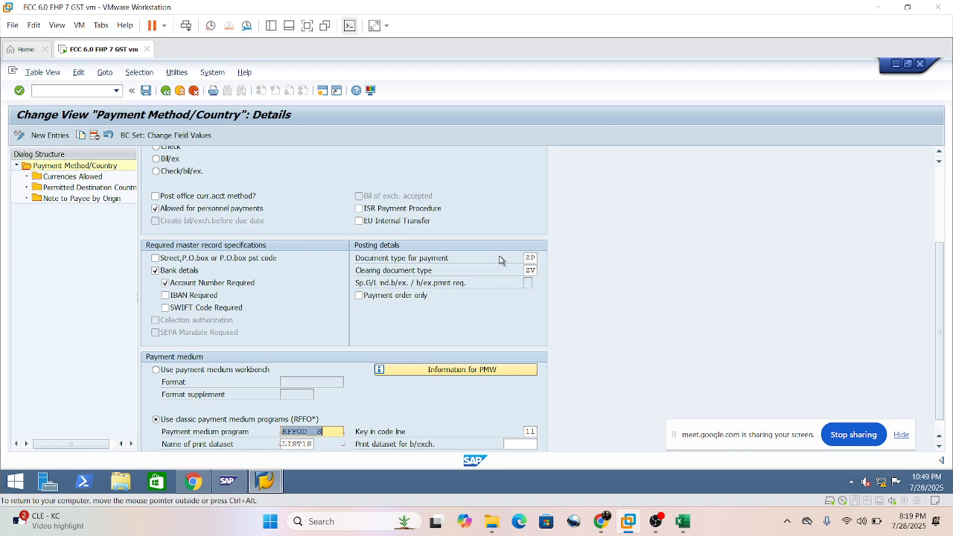
Examine the bank transfer method's classification, required master record specifications, posting details and classic payment medium program.
scroll(497, 268, "up", 5)
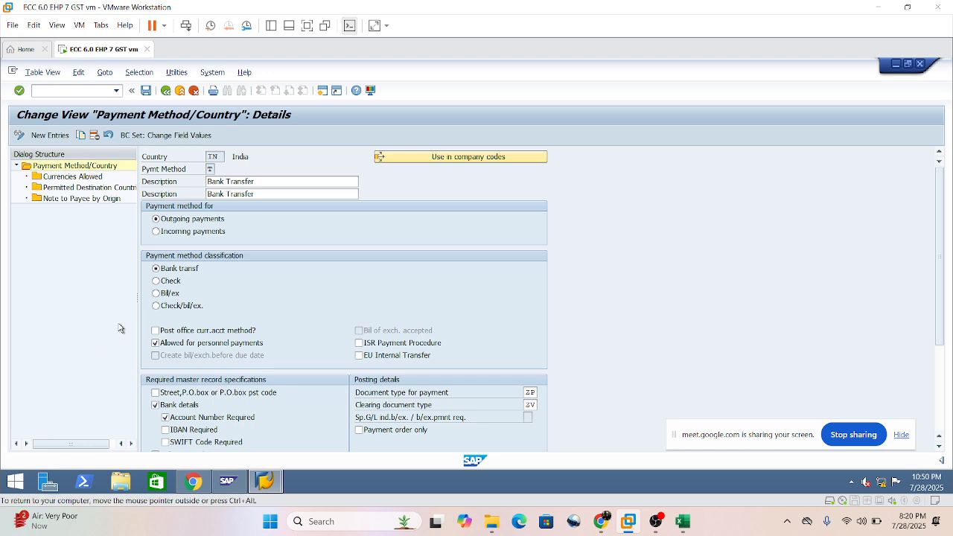
scroll(123, 328, "down", 1)
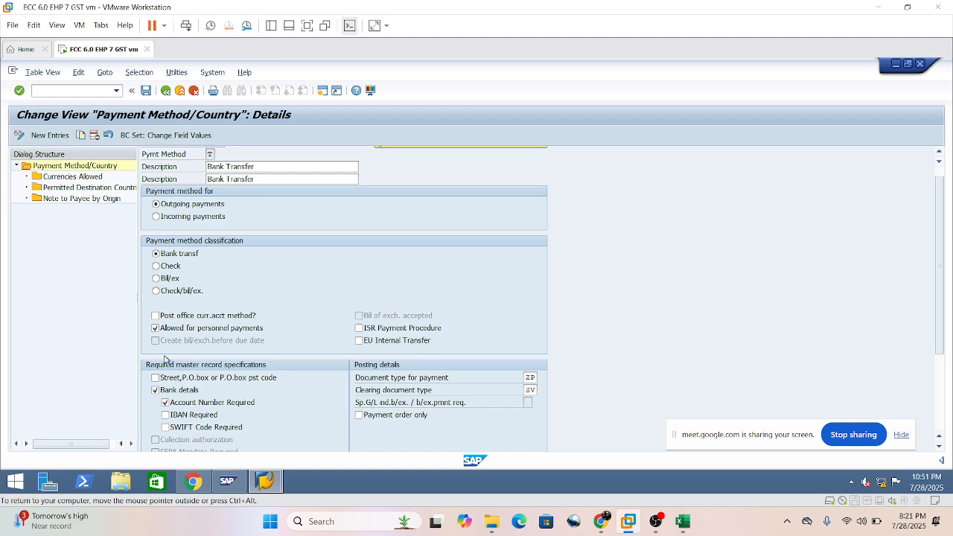
scroll(274, 329, "down", 1)
scroll(268, 333, "down", 5)
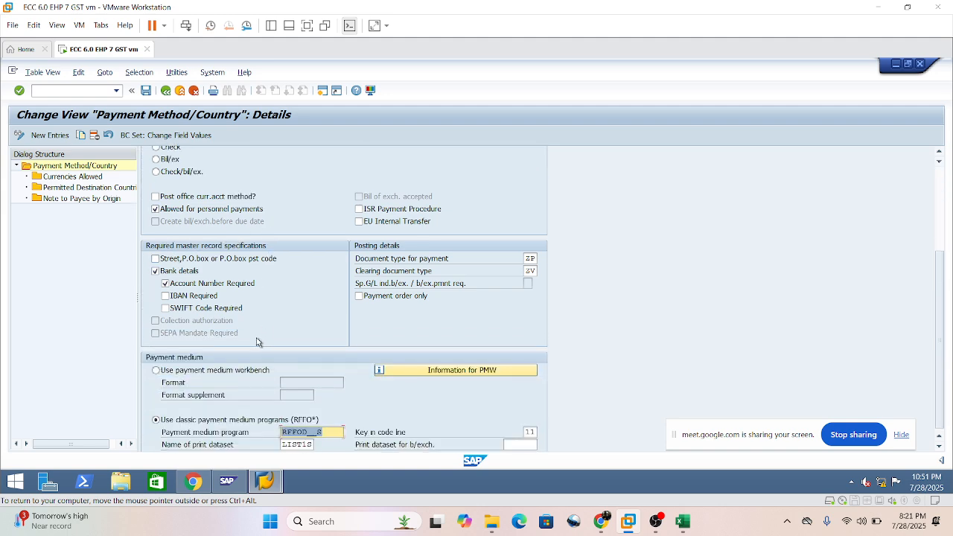
double_click(340, 424)
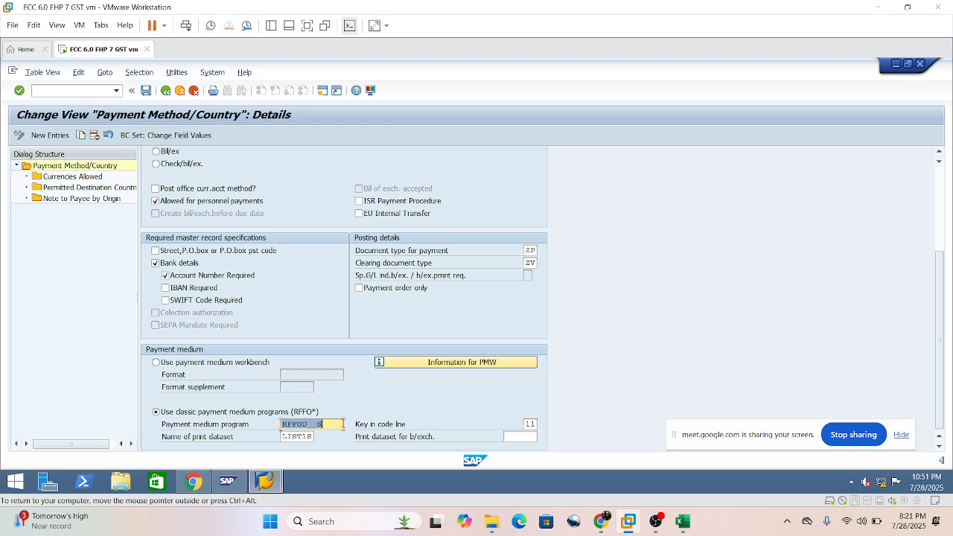
left_click(327, 415)
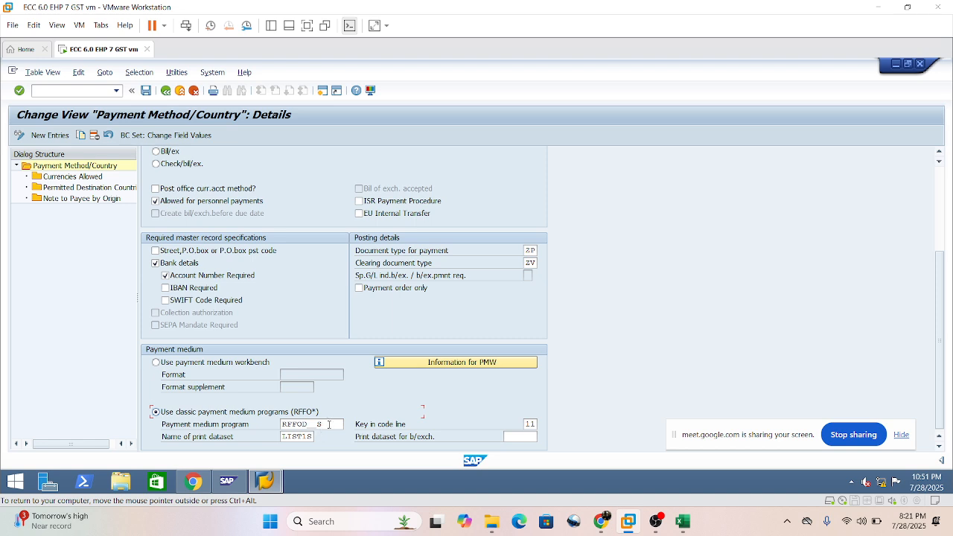
left_click(329, 424)
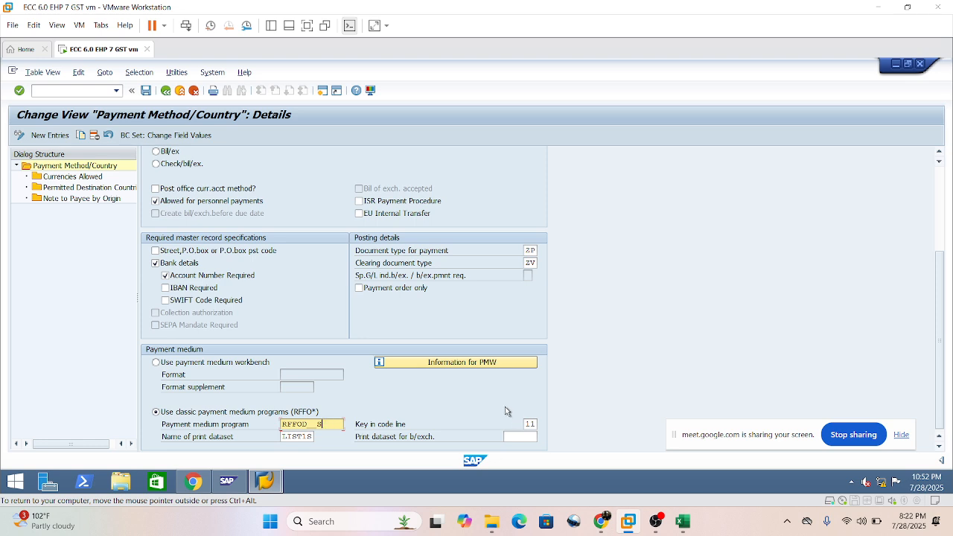
Return to the overview, mark India's Cheque Payment and Bank Transfer entries, and clear both marks.
left_click(165, 90)
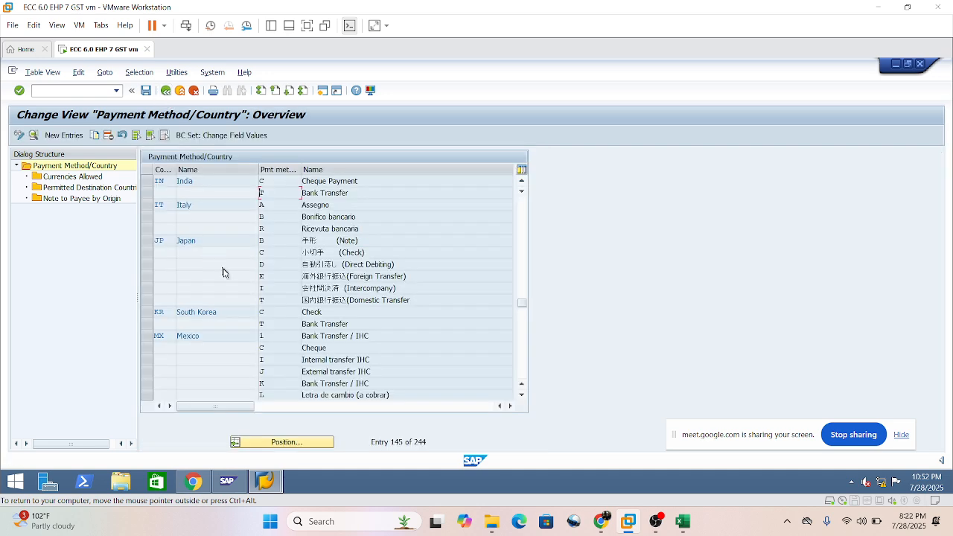
left_click(147, 184)
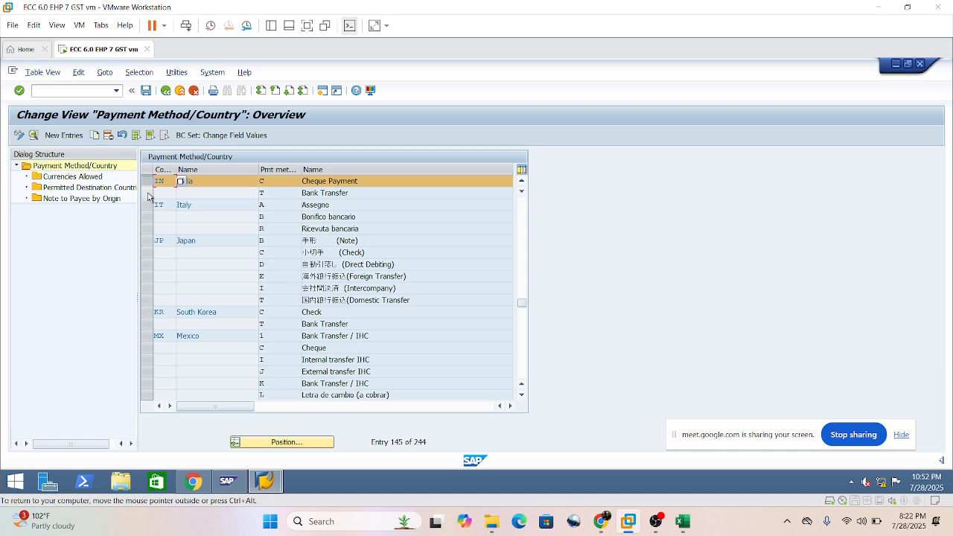
left_click(146, 193)
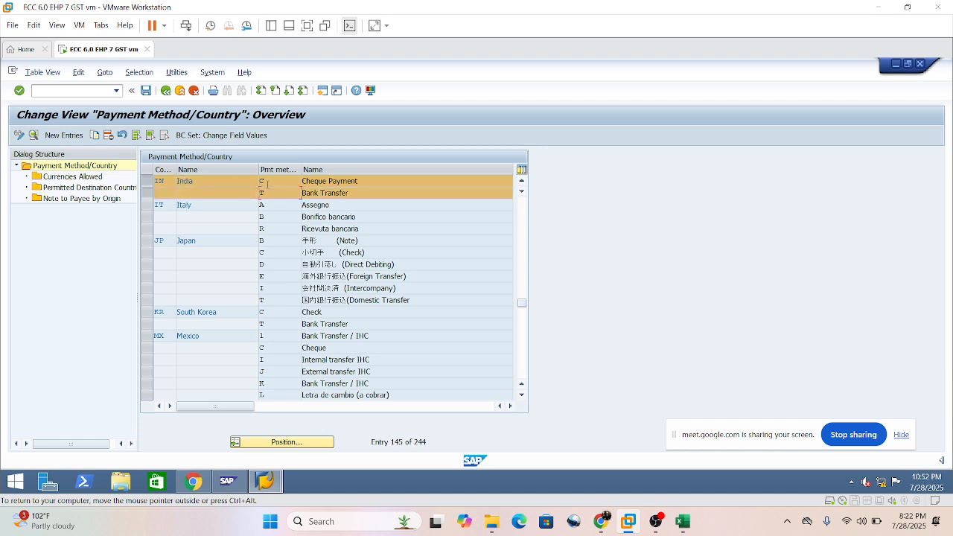
left_click(147, 193)
left_click(147, 183)
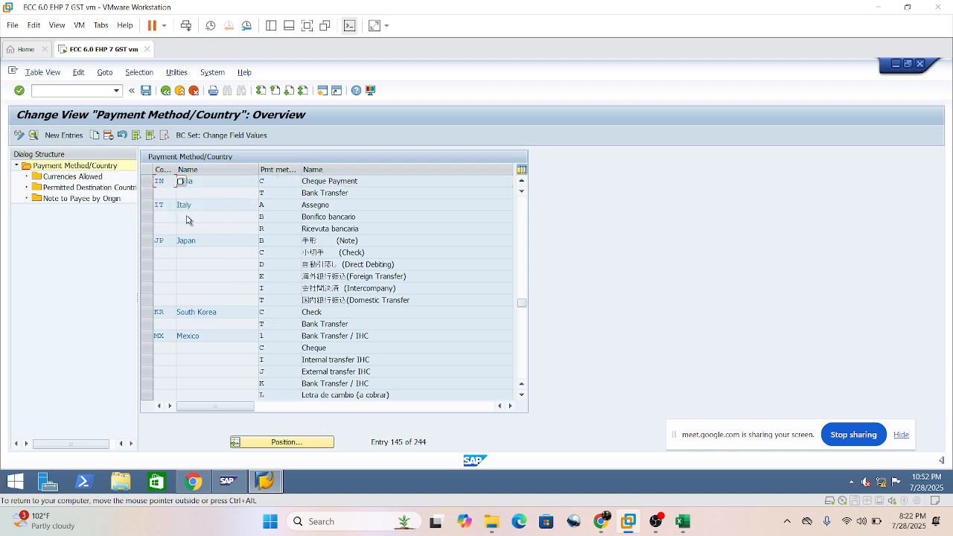
left_click(221, 182)
Position the payment method overview at country GB.
left_click(271, 479)
left_click(308, 445)
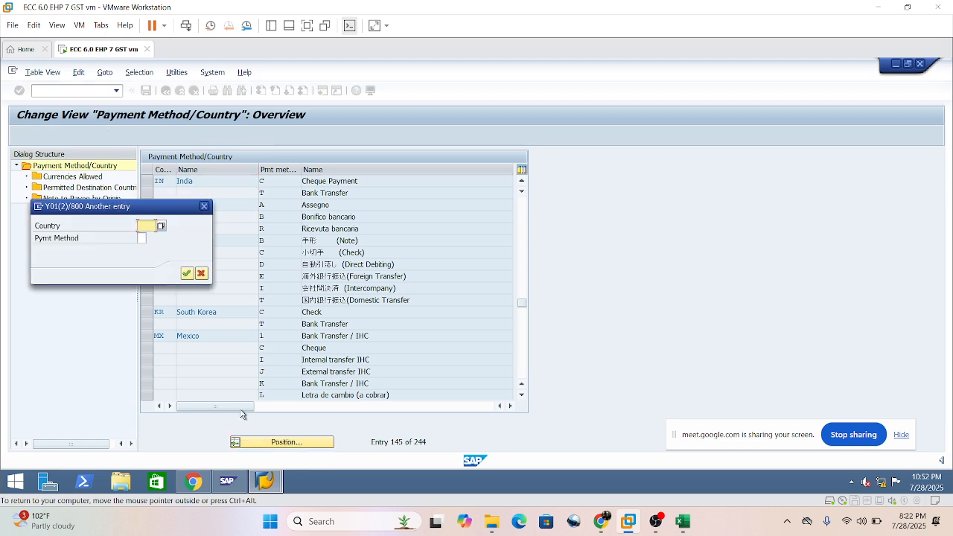
type("GB")
key("Return")
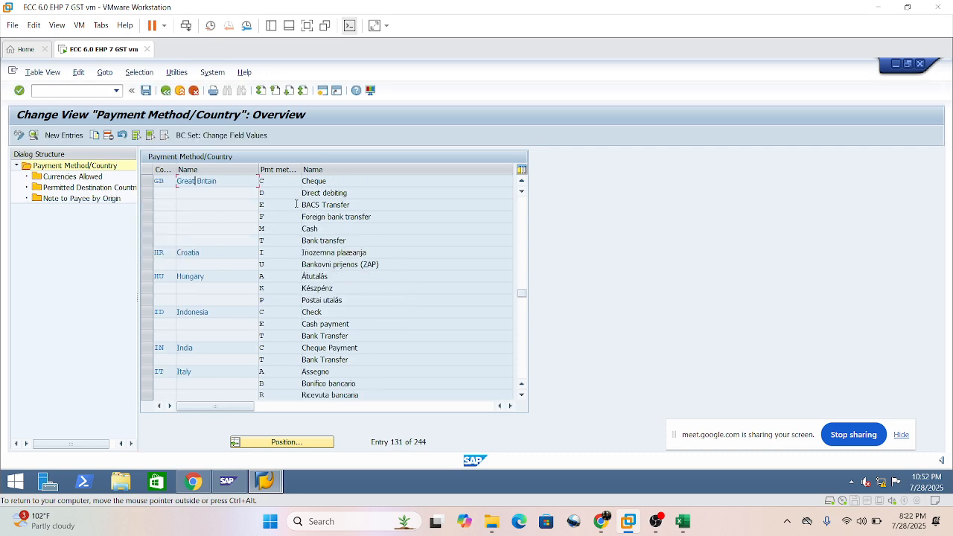
Review Great Britain's payment methods in the overview, marking its Cheque entry and clearing the mark.
left_click(339, 181)
left_click(277, 203)
left_click(145, 181)
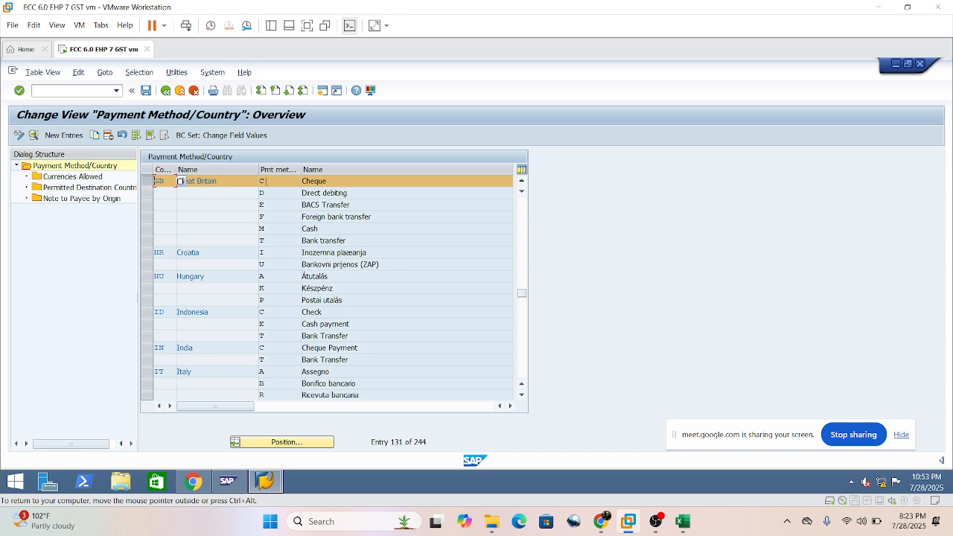
left_click(224, 178)
Position the payment method overview at country US and review the payment methods listed for the United States.
left_click(283, 442)
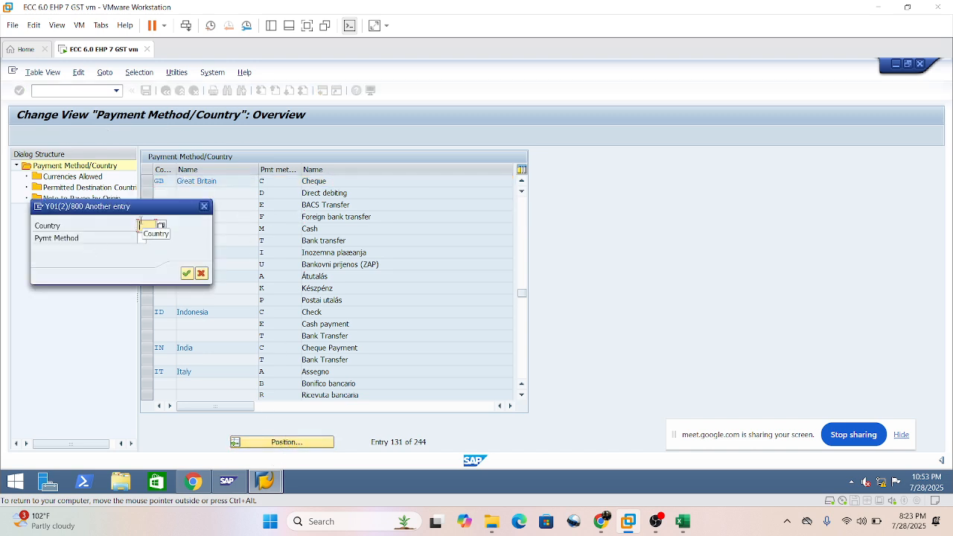
type("US")
key("Return")
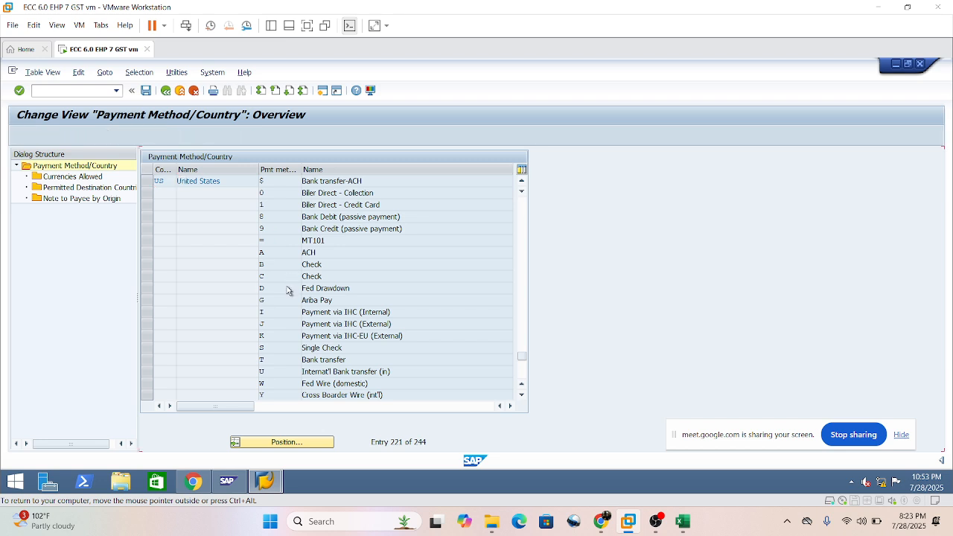
scroll(305, 334, "down", 2)
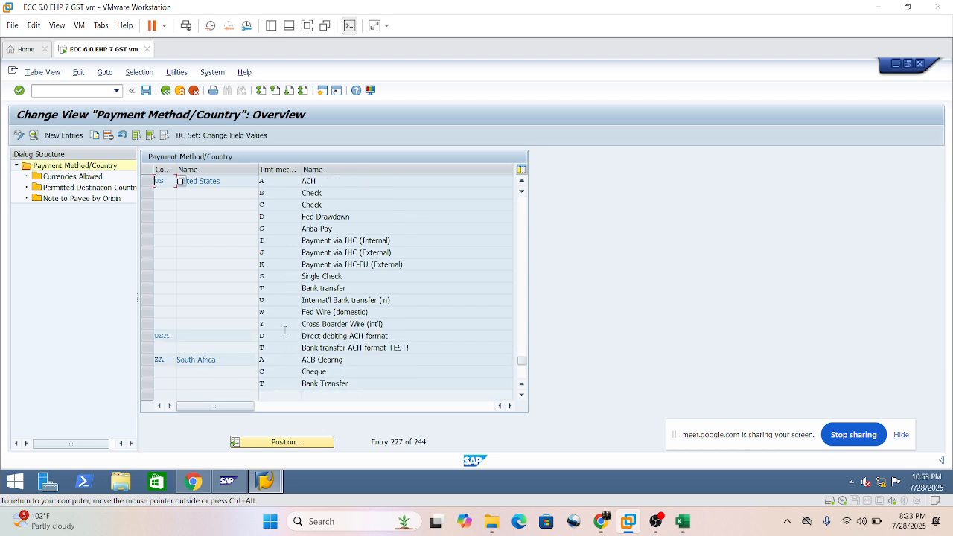
left_click(291, 291)
scroll(298, 294, "up", 1)
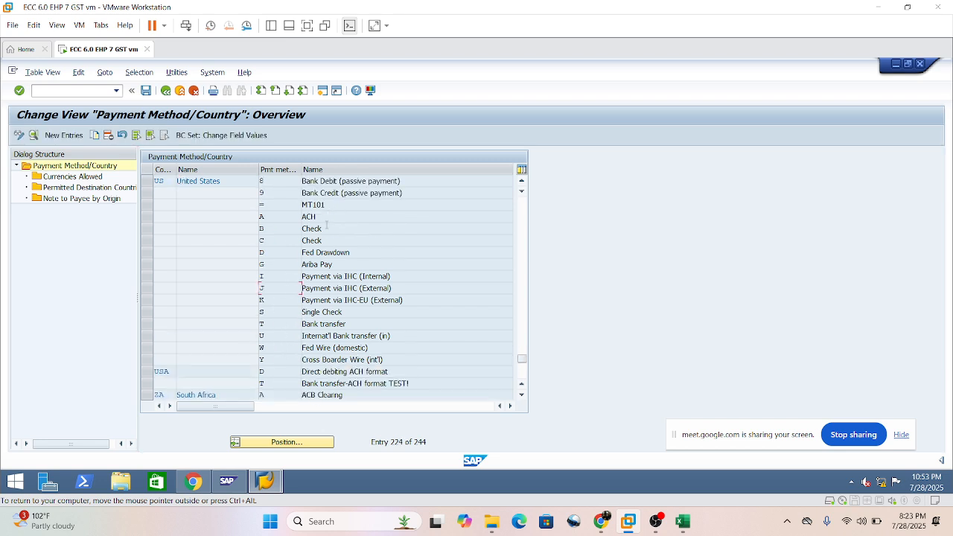
left_click(318, 232)
scroll(331, 279, "up", 3)
scroll(195, 255, "up", 2)
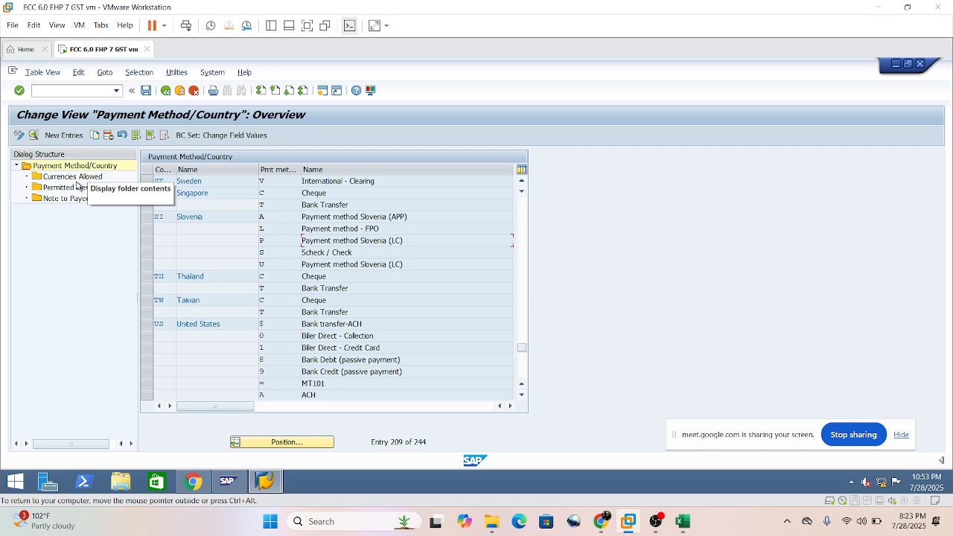
Leave the country payment methods without saving and open Set Up Payment Methods per Company Code for Payment Transactions.
left_click(164, 92)
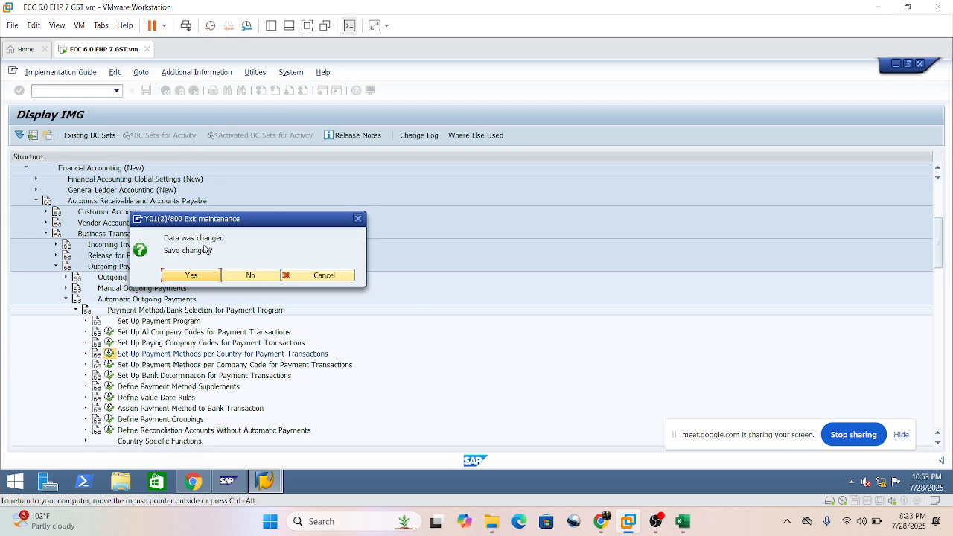
left_click(252, 277)
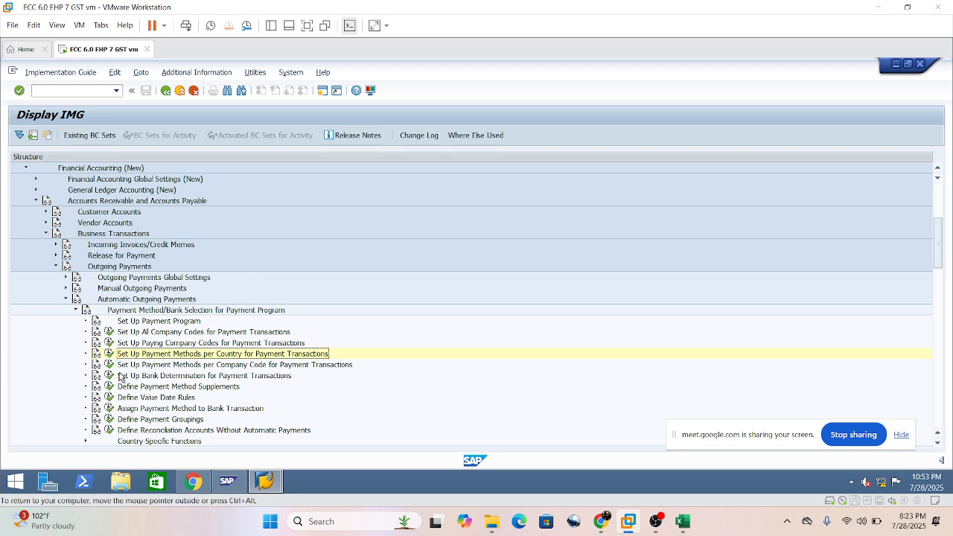
left_click(174, 366)
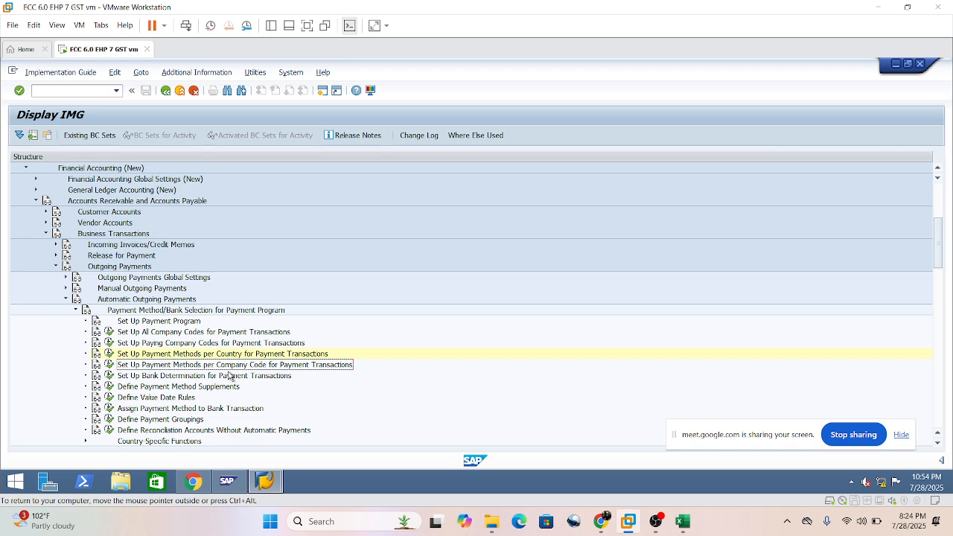
left_click(109, 364)
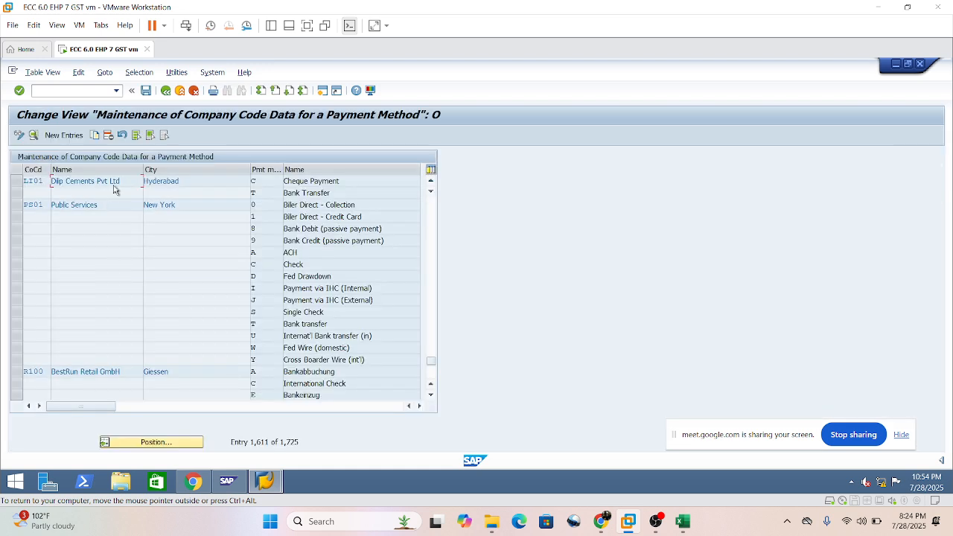
Position the company code payment method overview at paying company code SI01.
left_click(178, 181)
left_click(162, 443)
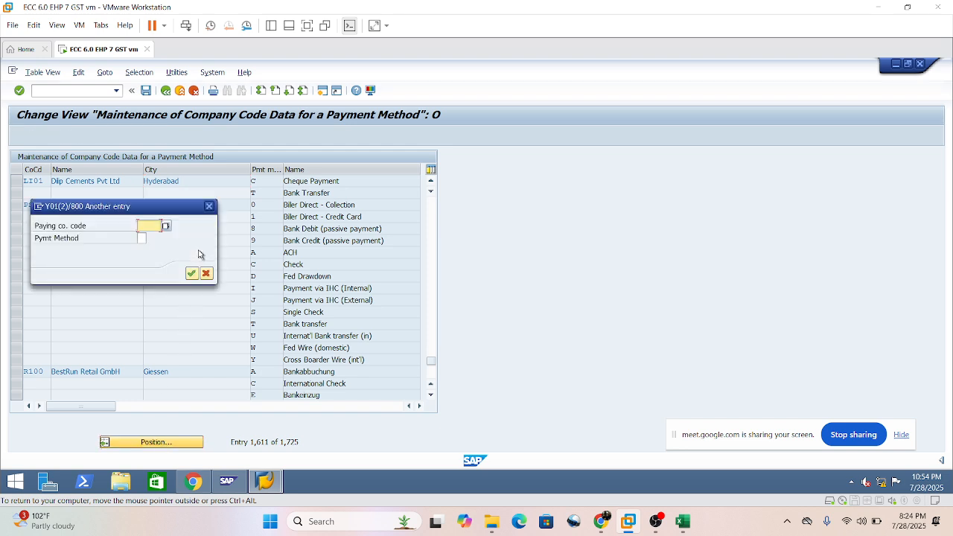
type("SI01")
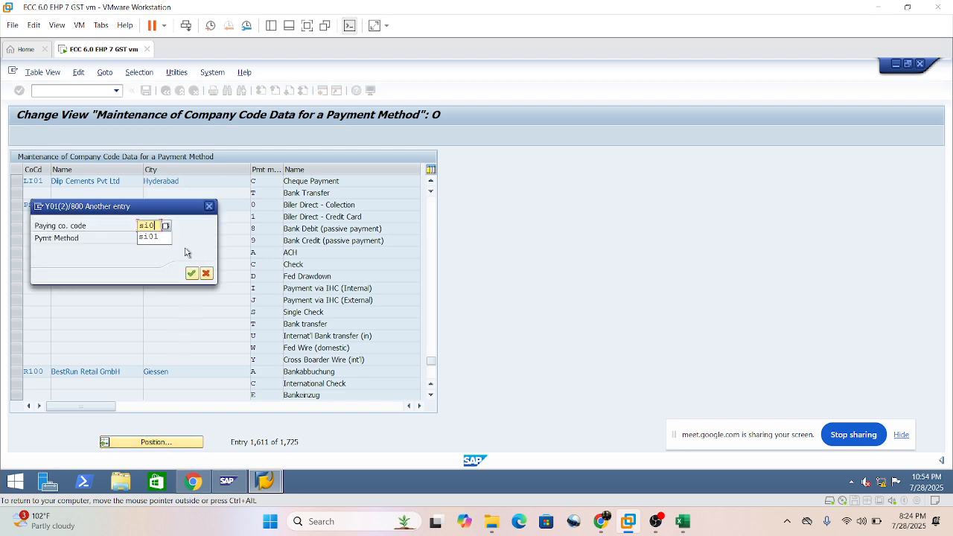
key("Return")
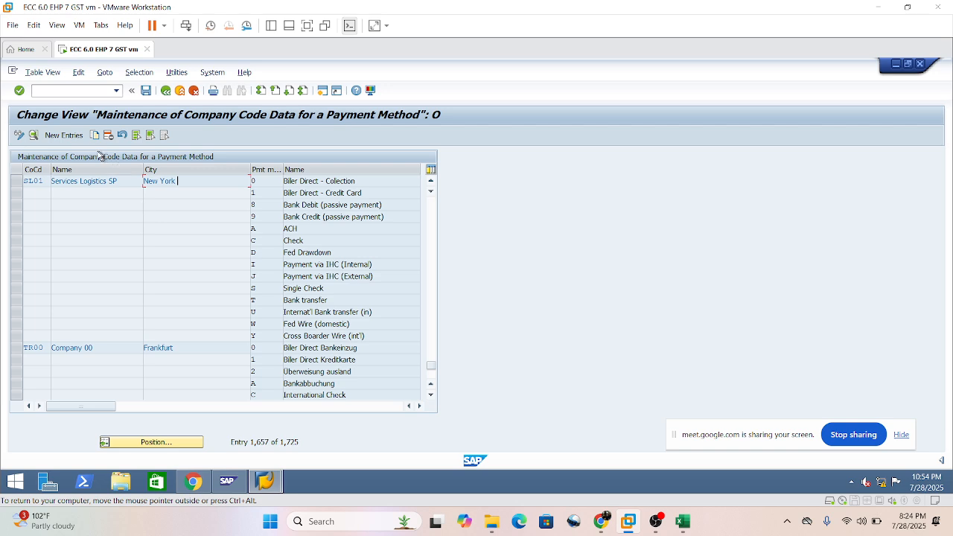
Start a new entry for paying company code SI01 with payment method C.
left_click(52, 135)
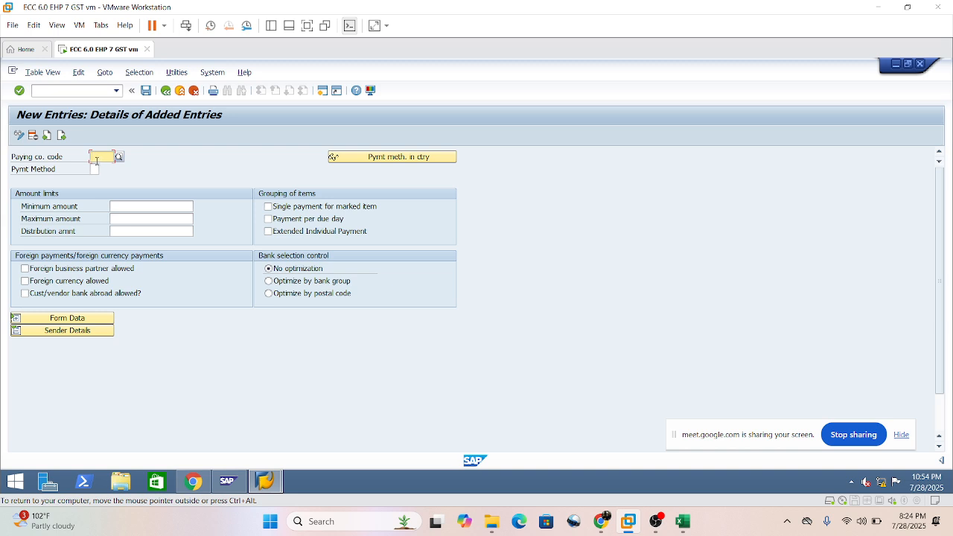
type("SI01")
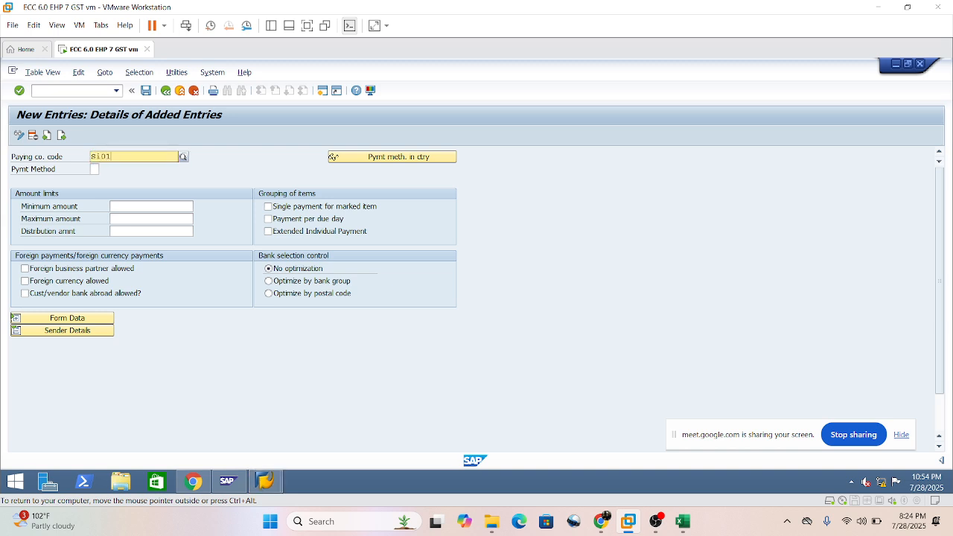
left_click(94, 169)
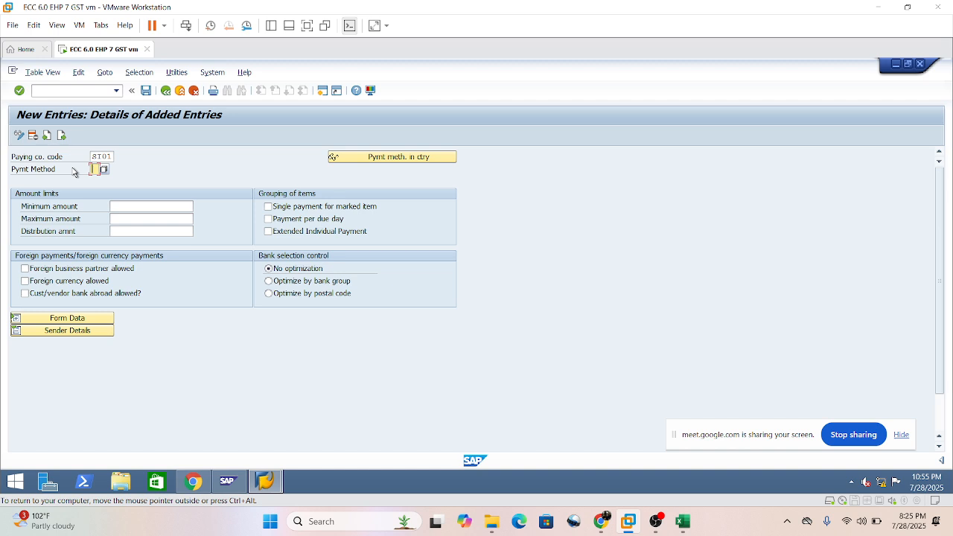
type("C")
left_click(131, 206)
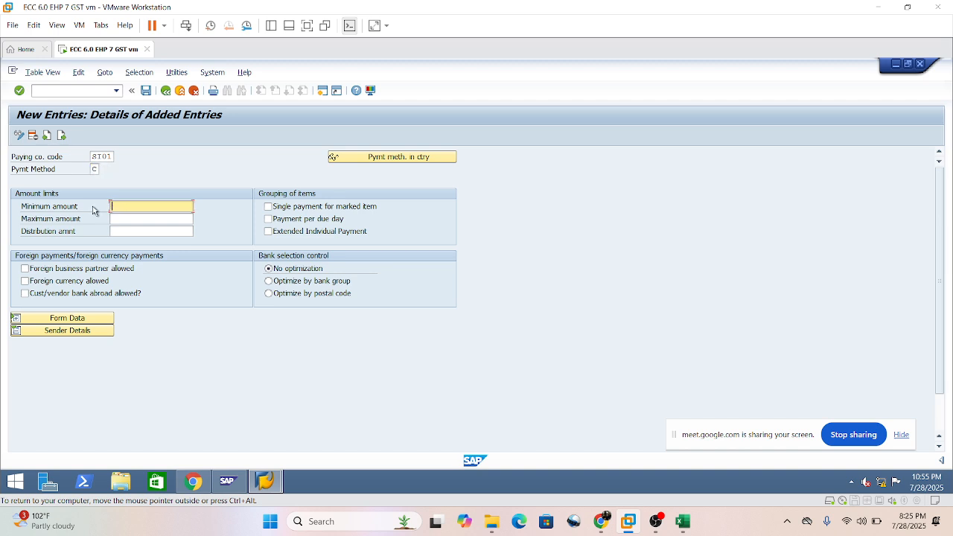
type("1000")
left_click(129, 218)
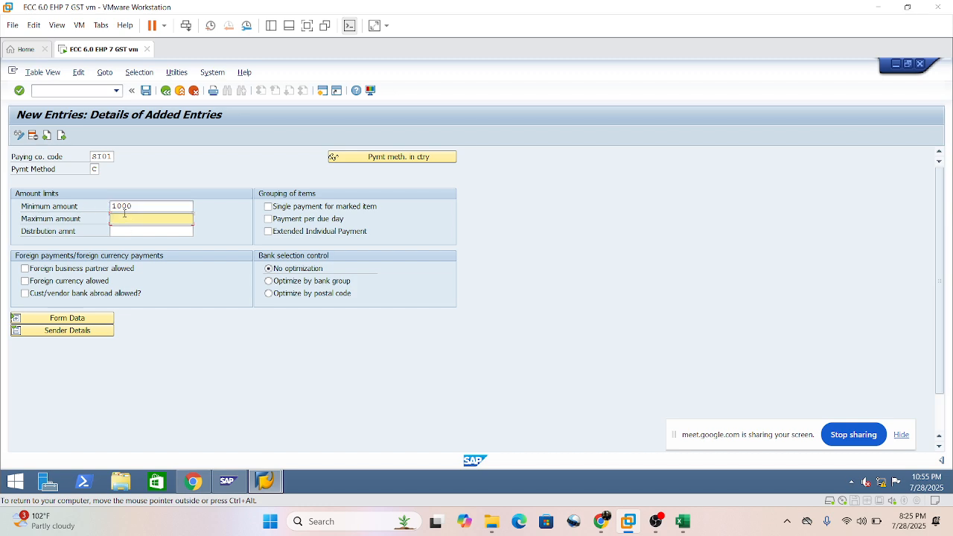
type("9999999999")
left_click(145, 206)
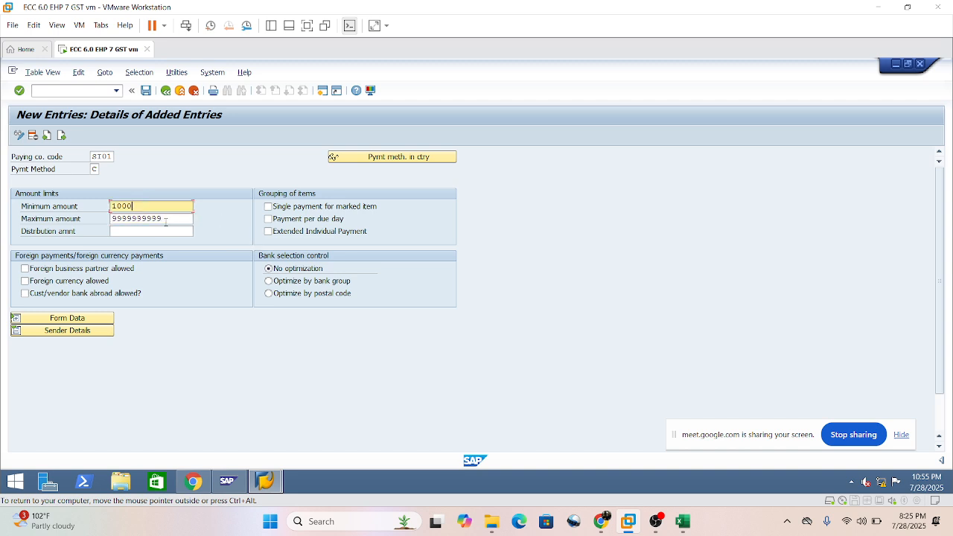
left_click(167, 218)
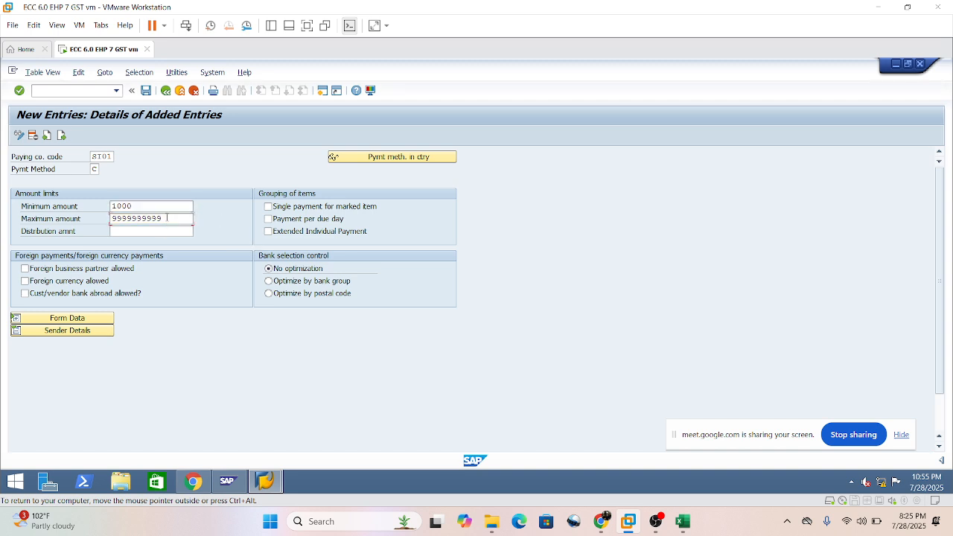
key("Return")
left_click(138, 235)
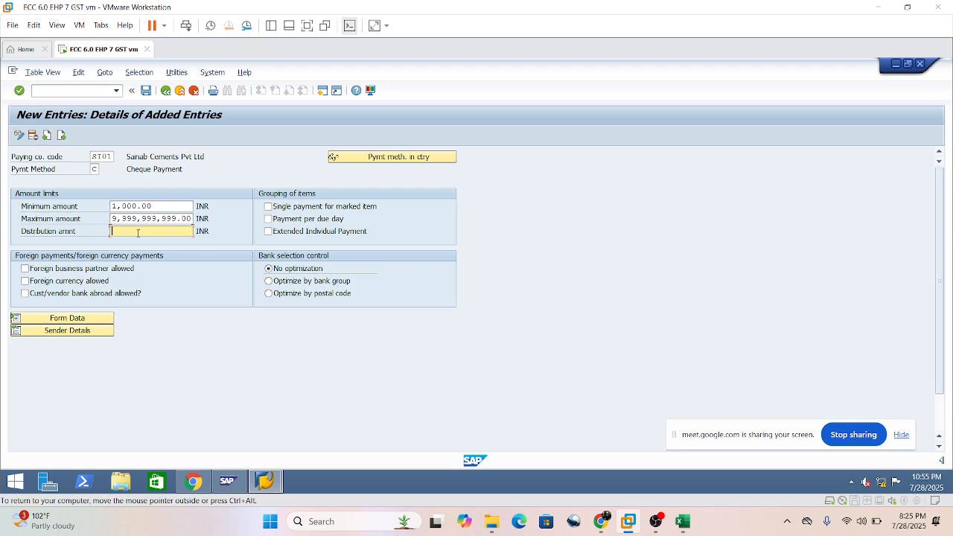
Allow foreign business partners, foreign currency and customer/vendor banks abroad for the cheque payment method.
left_click(25, 269)
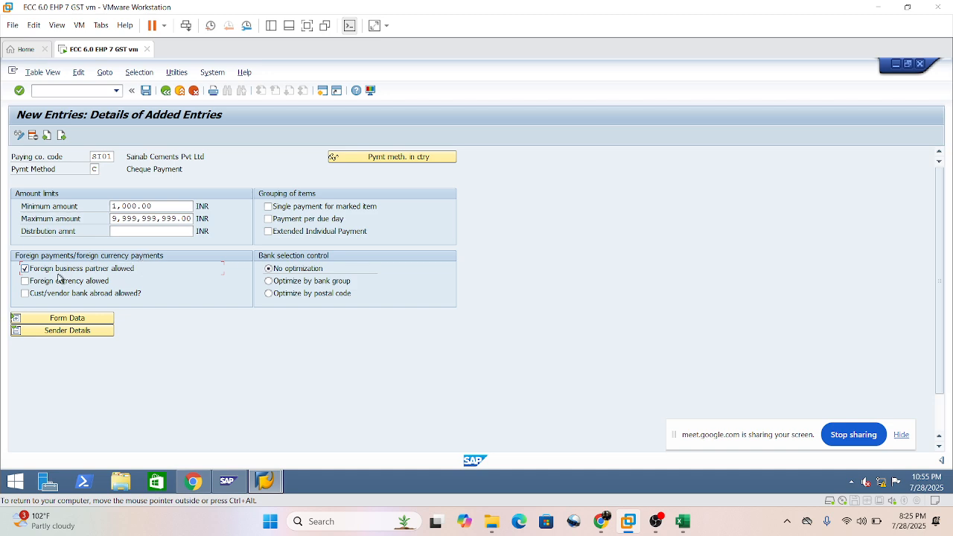
left_click(25, 281)
left_click(24, 294)
Enable single payment for marked item and payment per due day, and read the field help on single payment.
left_click(268, 207)
left_click(269, 219)
key("F1")
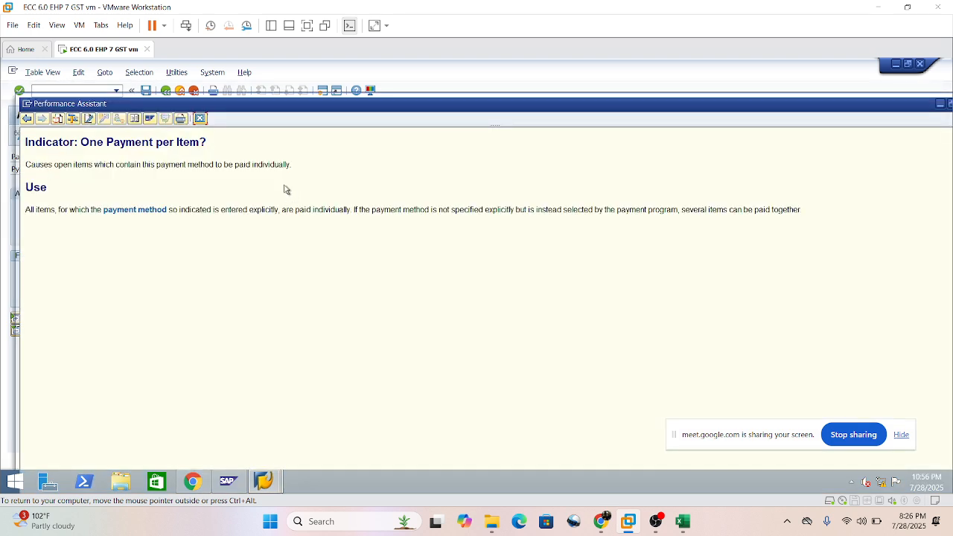
left_click(200, 119)
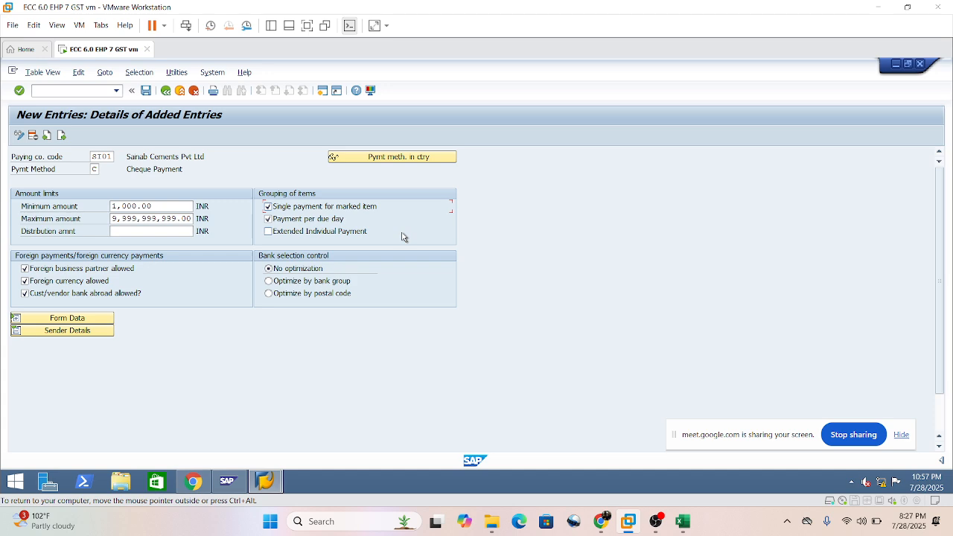
Expand the form data and enter F110_PRENUM_CHCK as the SAPscript form for the payment medium, leaving the next form blank.
left_click(64, 320)
scroll(294, 314, "down", 2)
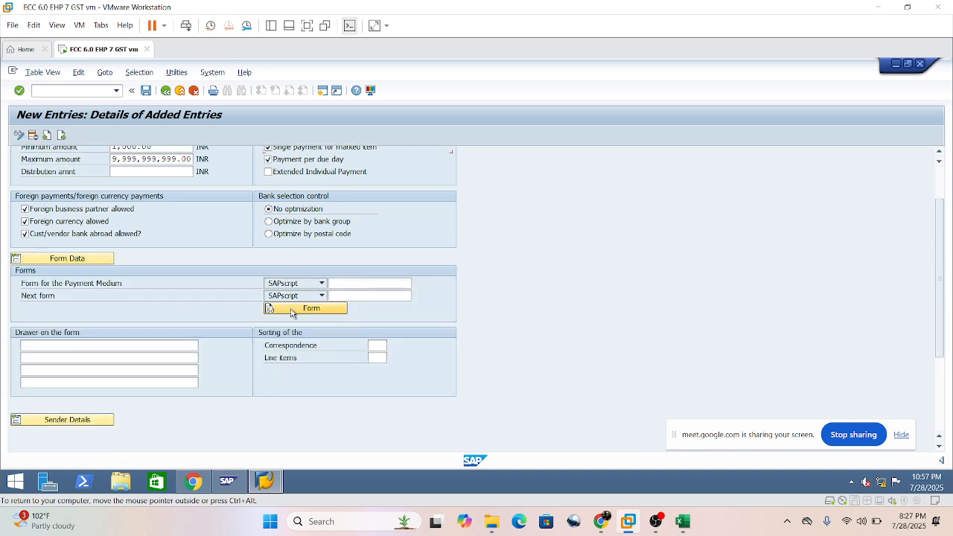
scroll(292, 314, "up", 1)
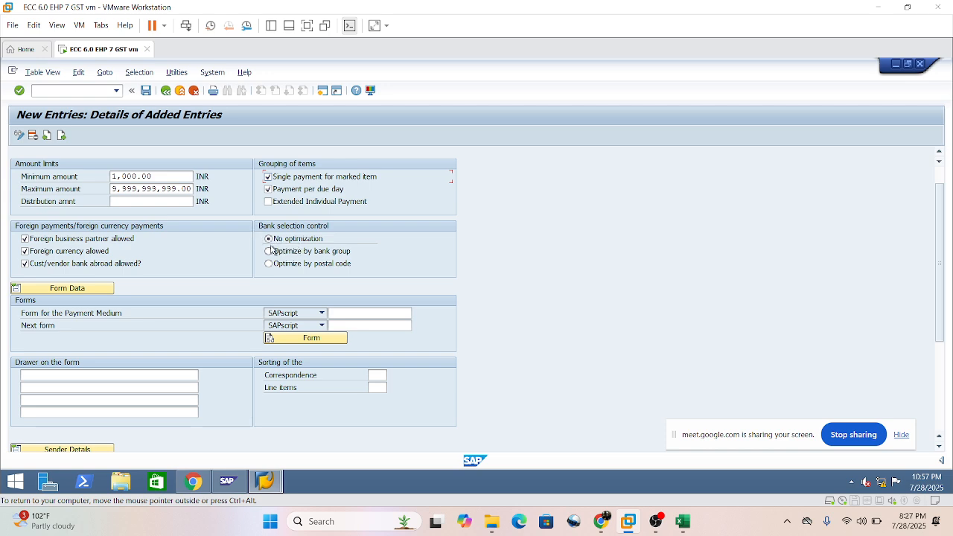
left_click(366, 313)
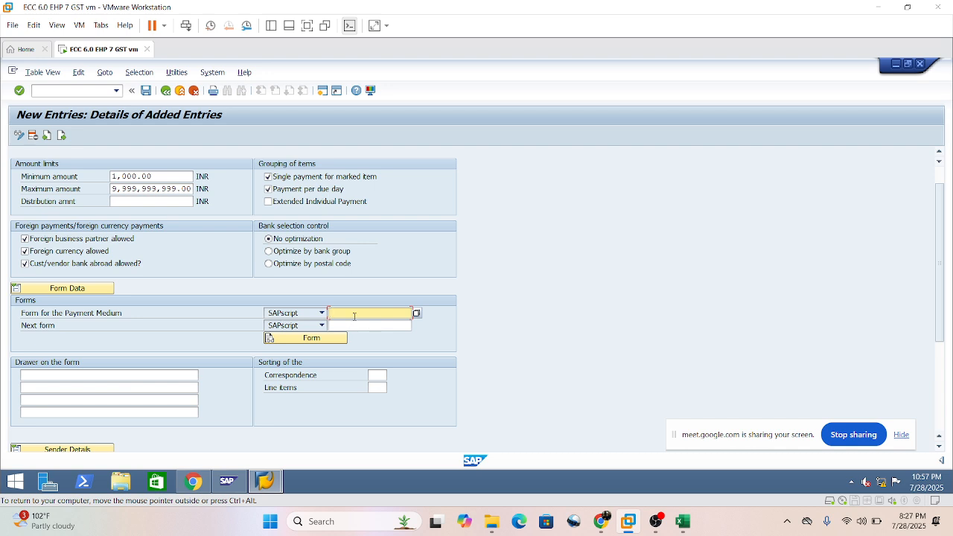
type("F110_PRENUM_chck")
key("Return")
left_click(358, 355)
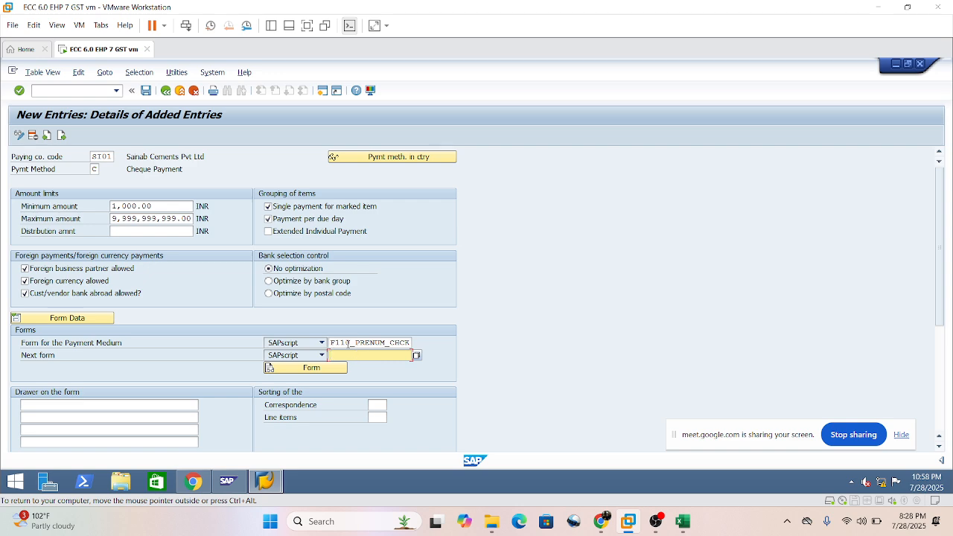
left_click(349, 344)
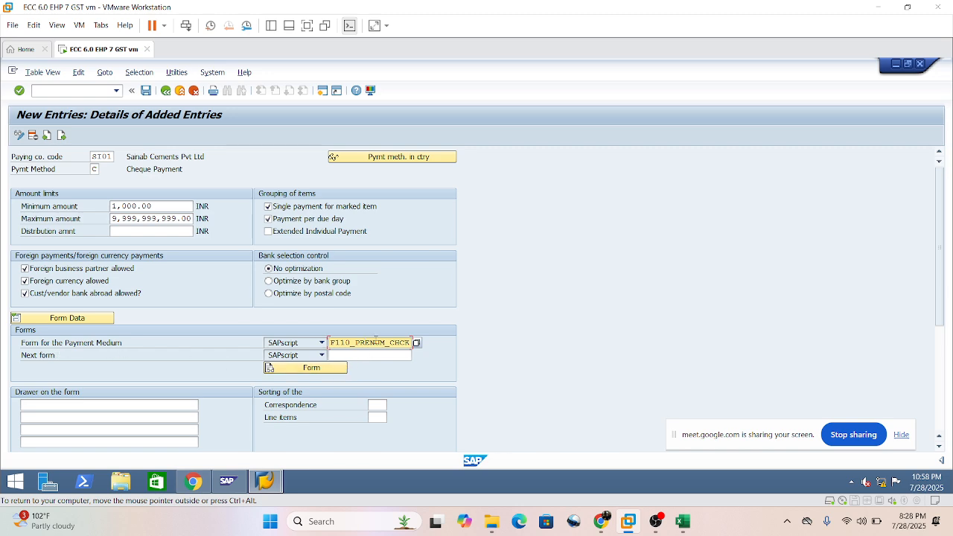
left_click(381, 356)
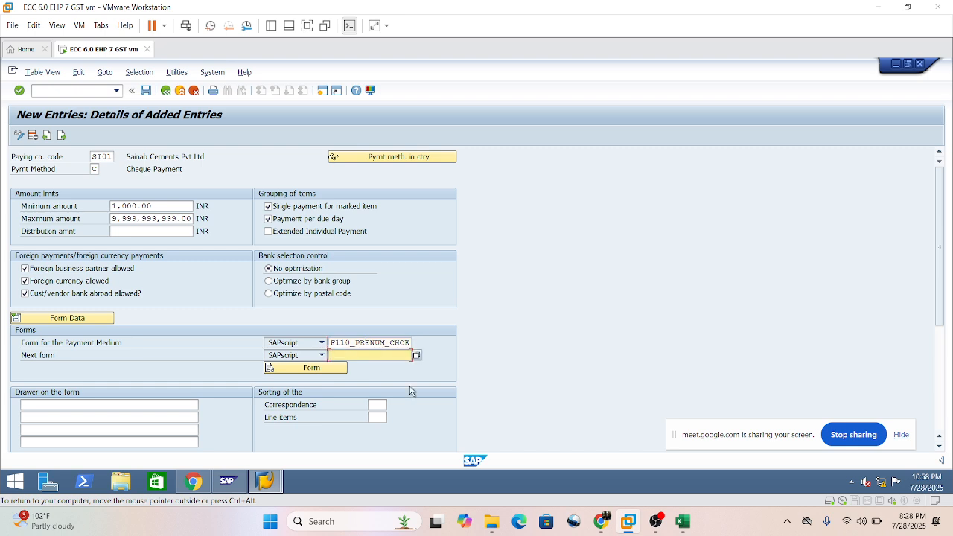
Enter Sainab Cement Pvt Ltd as the first line of the drawer on the form.
scroll(194, 388, "down", 1)
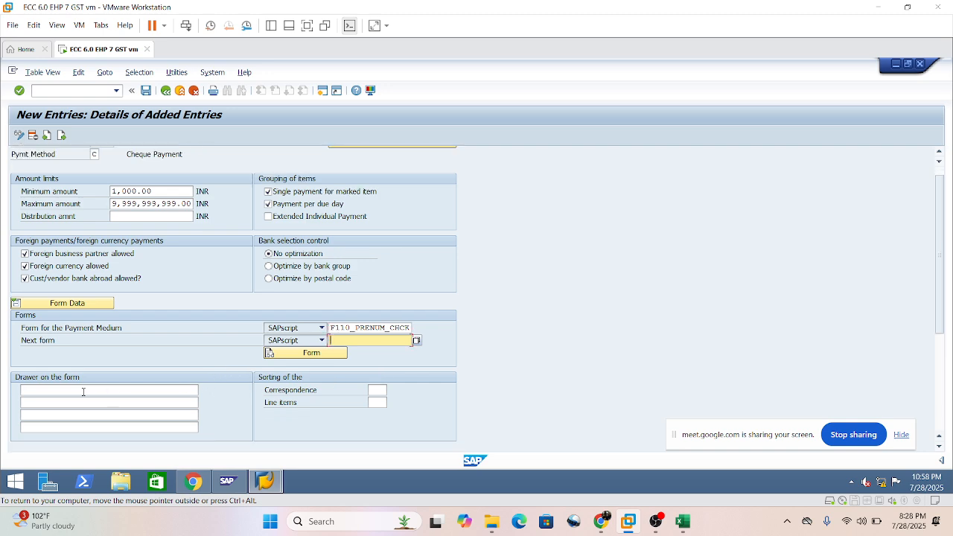
left_click(31, 390)
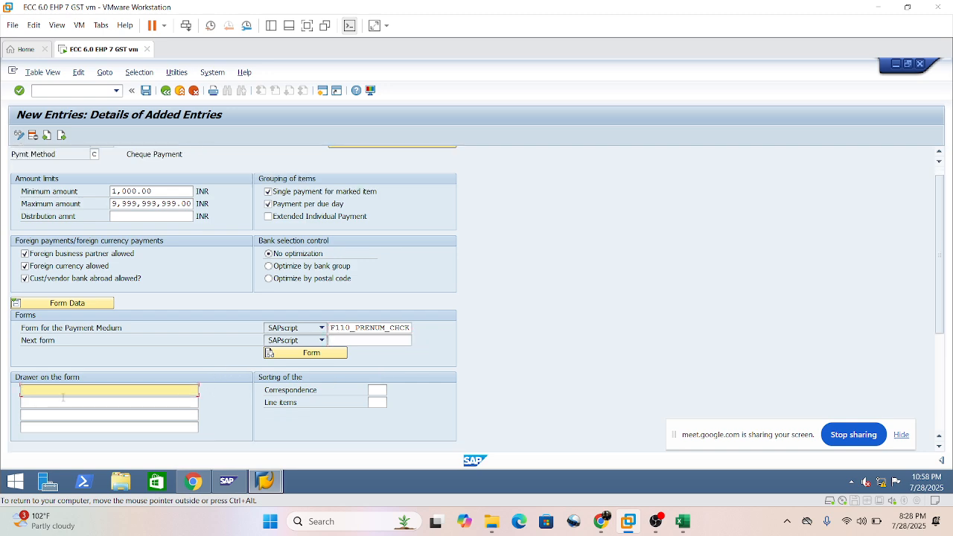
type("Sainab Cement Pvt Ltd")
scroll(52, 402, "down", 1)
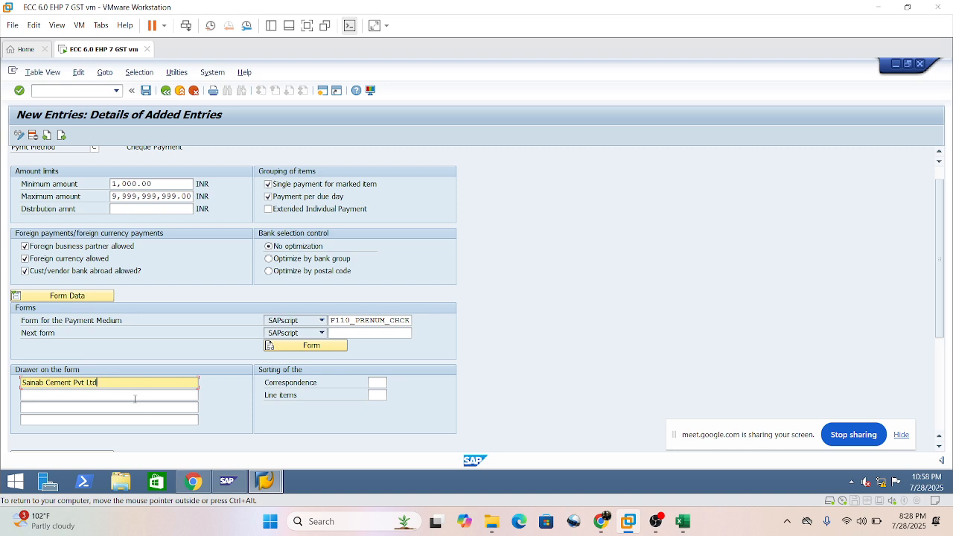
Open the field help for the form for the payment medium.
left_click(66, 322)
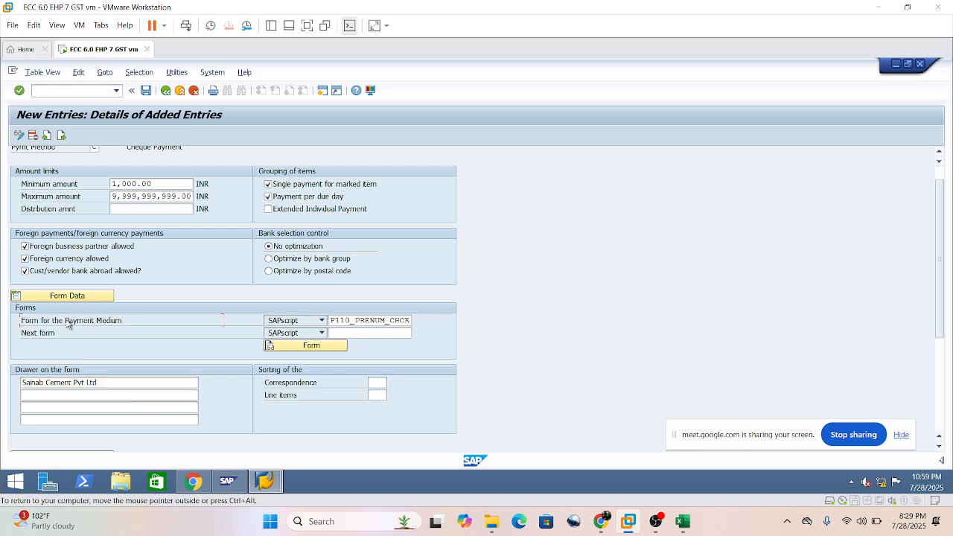
key("F1")
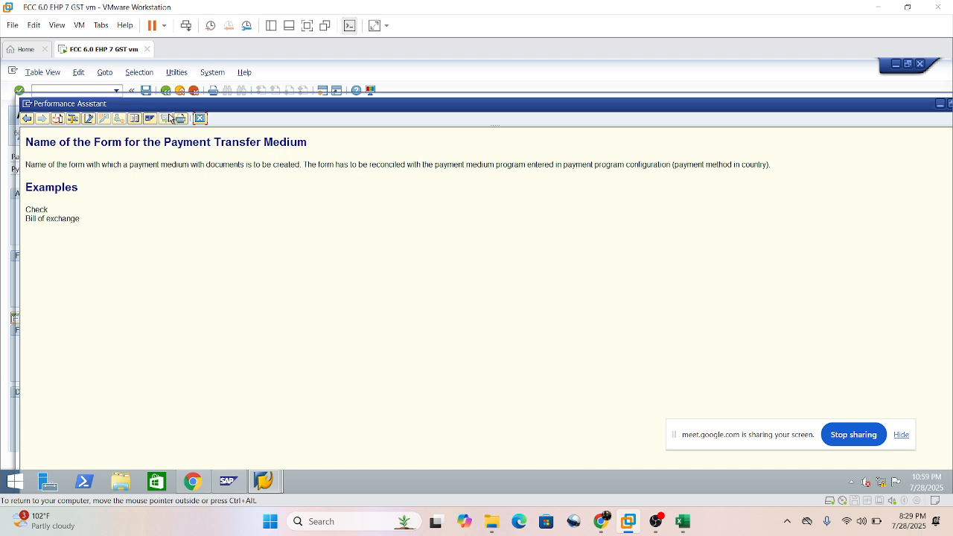
Close the field help and save the cheque payment method entry for company code SI01.
left_click(201, 120)
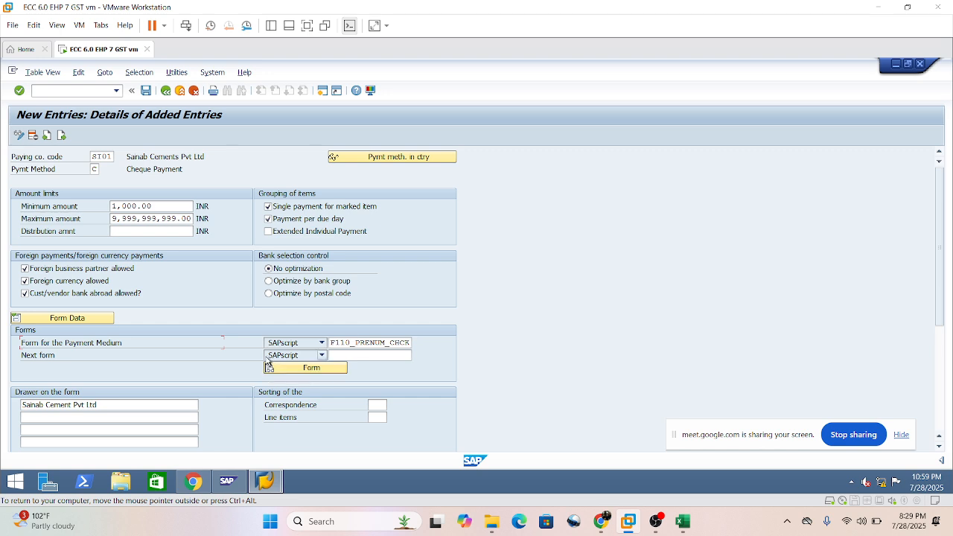
double_click(332, 342)
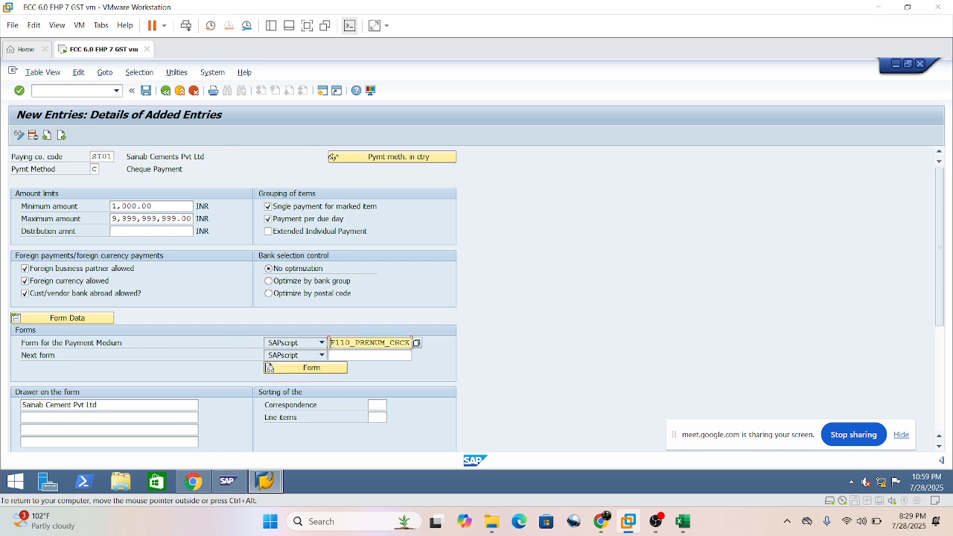
left_click_drag(332, 342, 393, 345)
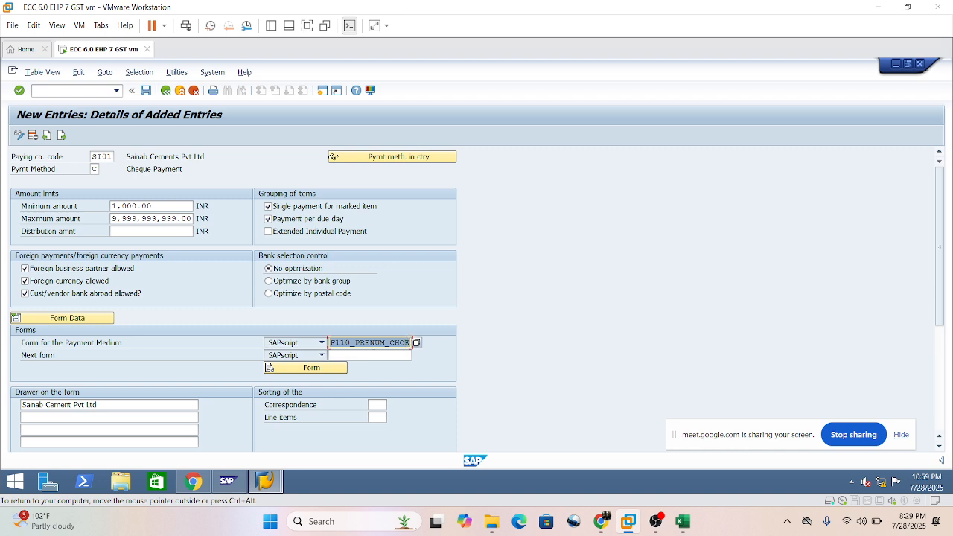
left_click(375, 344)
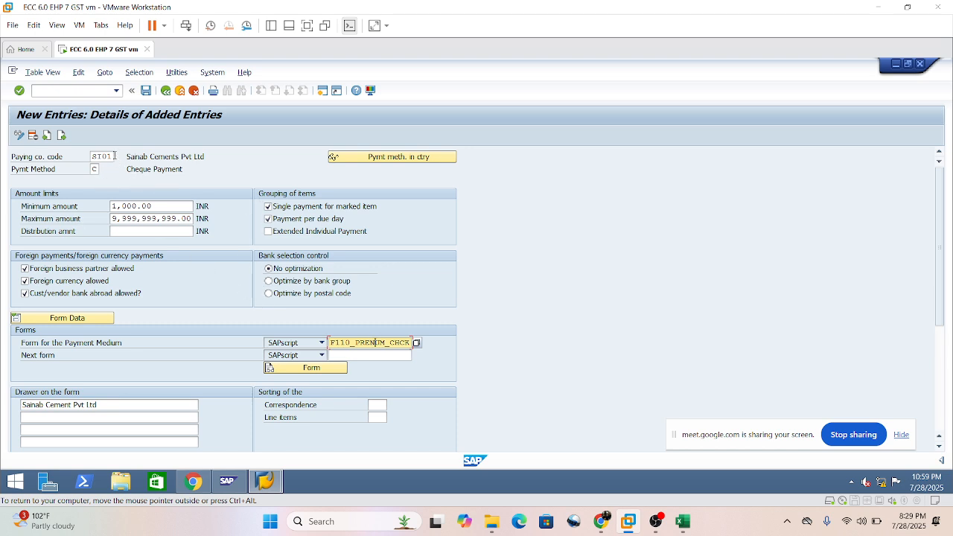
left_click(145, 92)
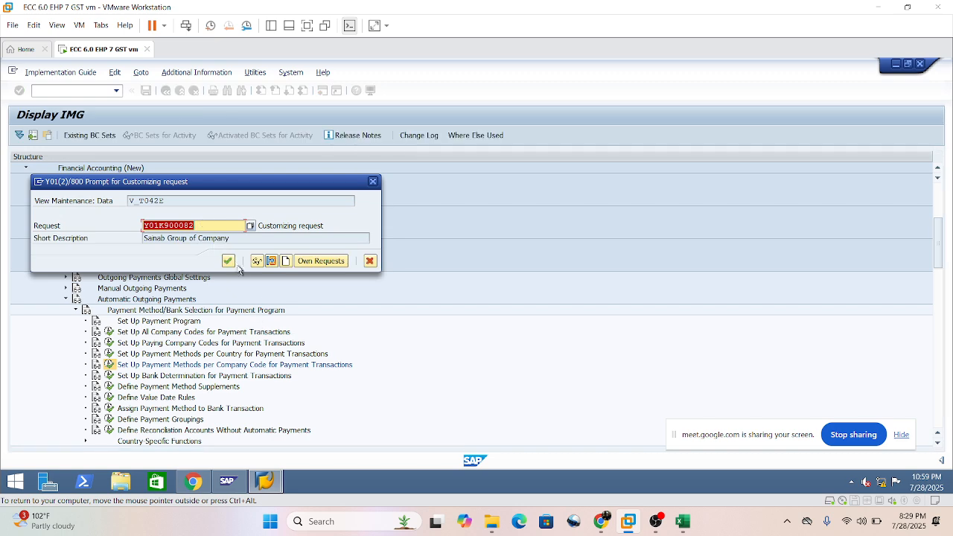
left_click(227, 260)
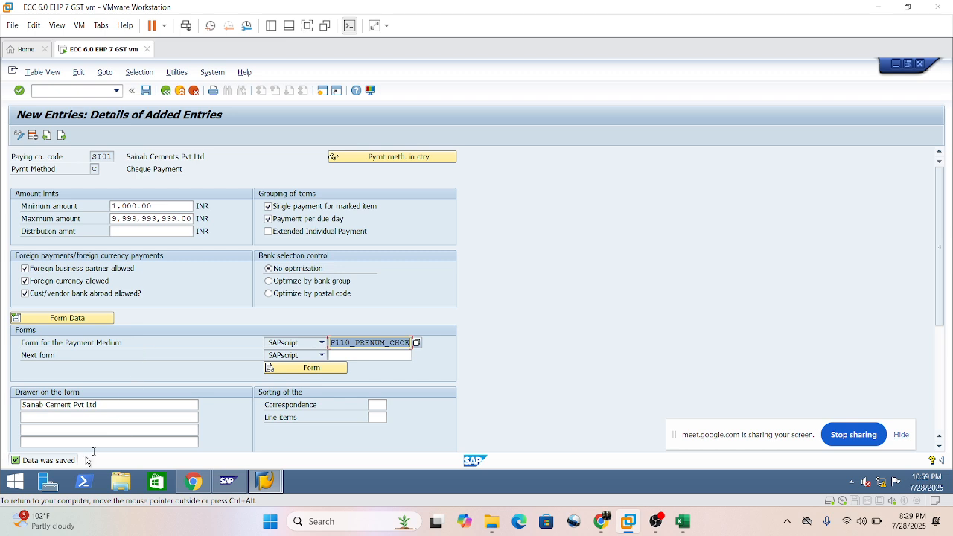
left_click(61, 137)
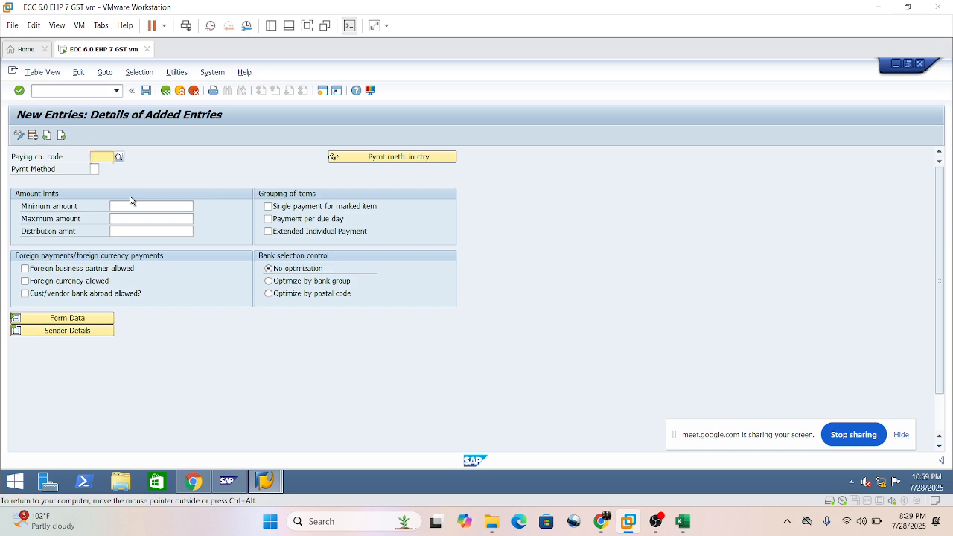
left_click(99, 157)
left_click(97, 169)
left_click(94, 170)
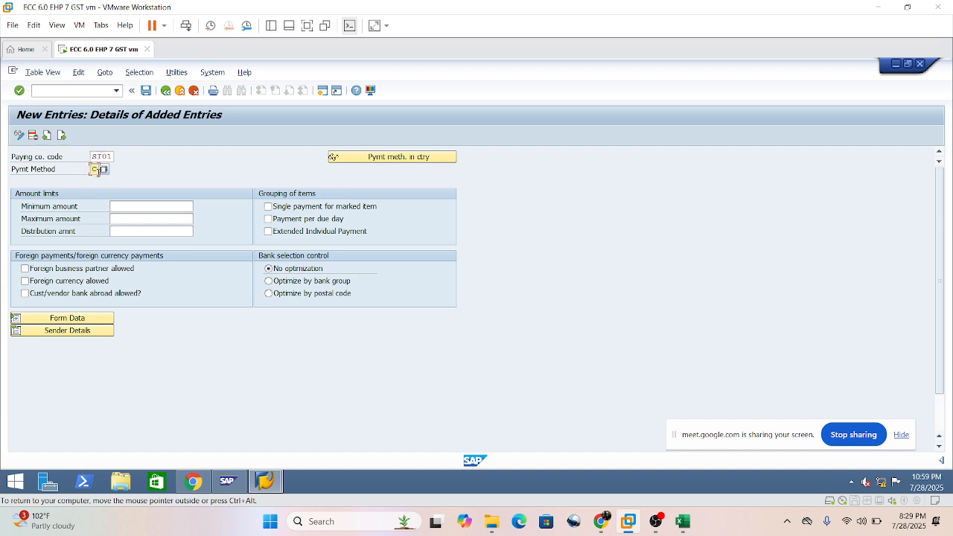
left_click(95, 183)
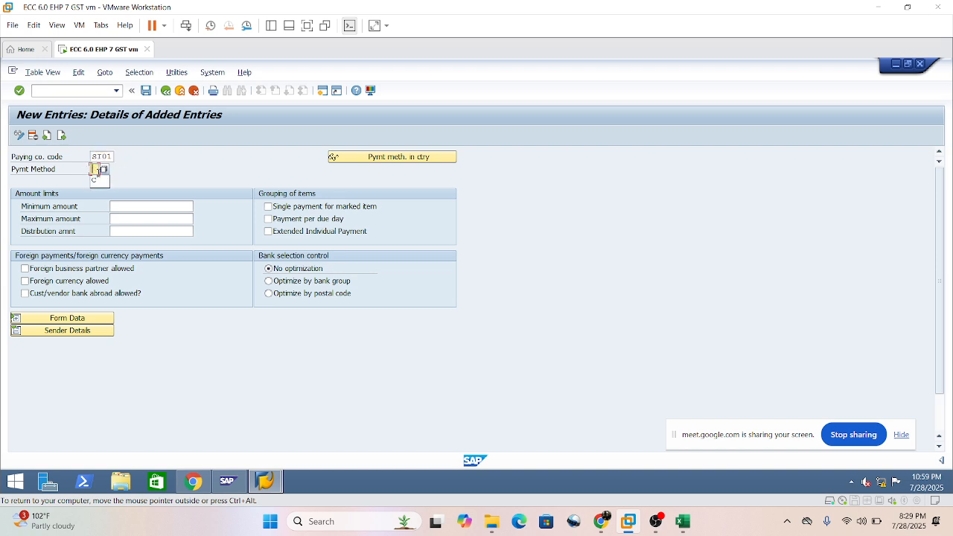
left_click(154, 206)
left_click(152, 219)
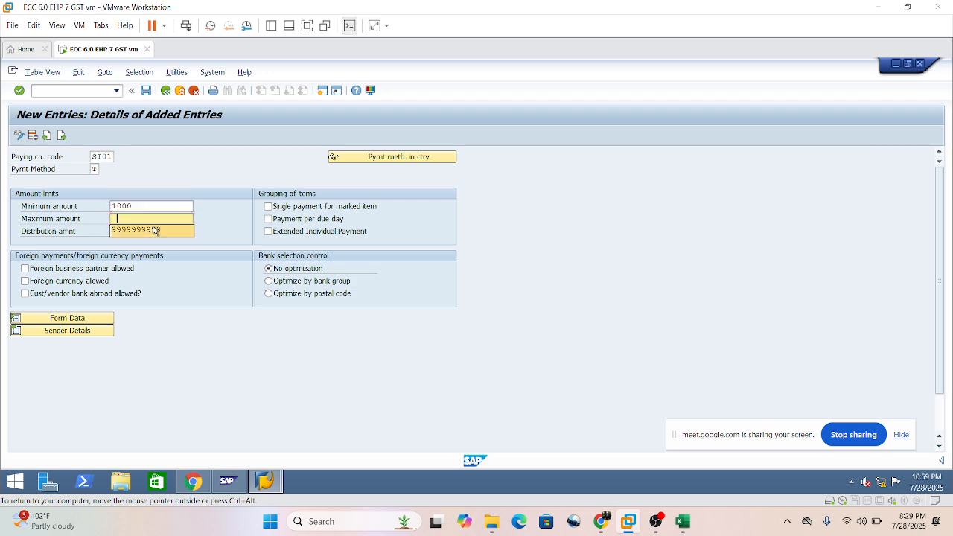
left_click(154, 230)
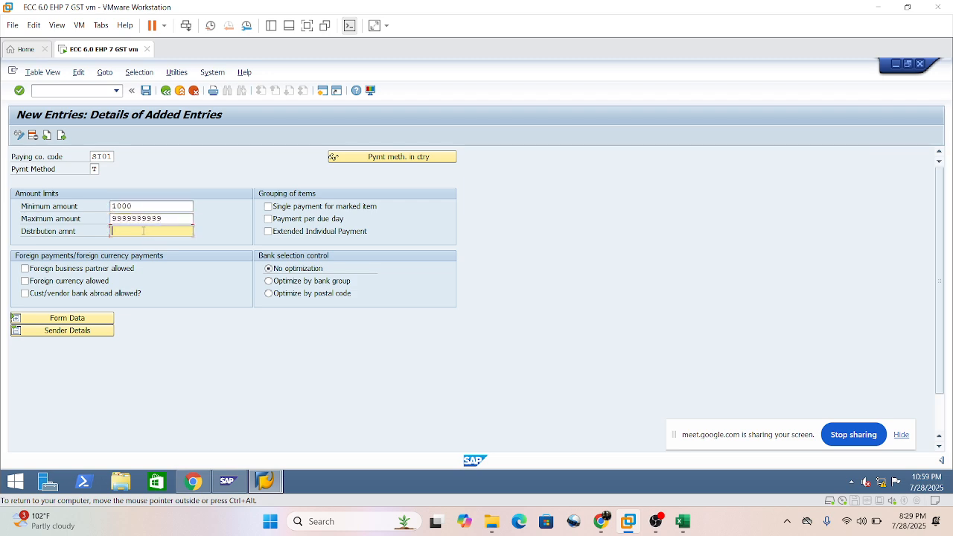
key("Return")
Allow foreign business partners, foreign currency and customer/vendor banks abroad, and enable single payment for marked item and payment per due day.
left_click(25, 268)
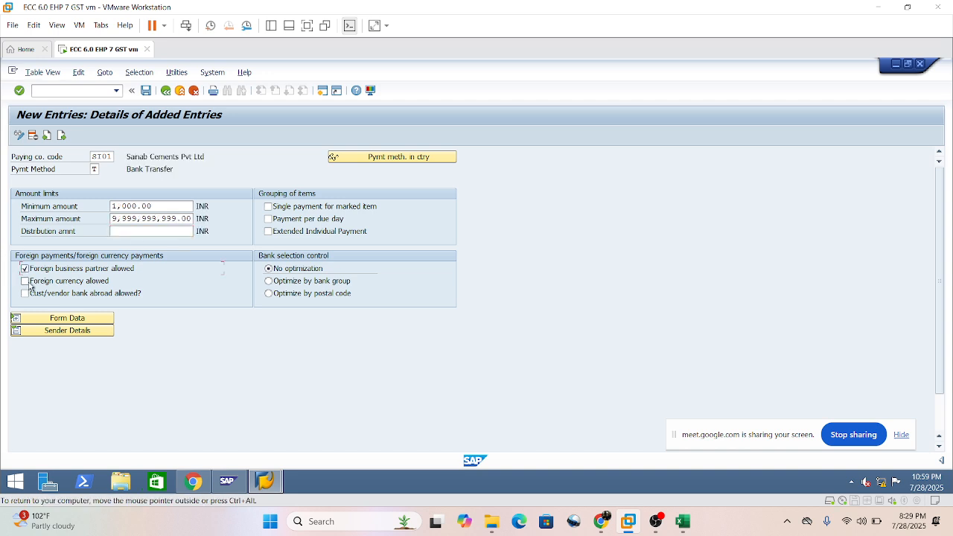
left_click(27, 281)
left_click(26, 293)
left_click(268, 207)
left_click(268, 219)
Expand the form data and enter F110_PRENUM_CHCK as the SAPscript form for the bank transfer's payment medium, leaving the next form blank.
left_click(52, 319)
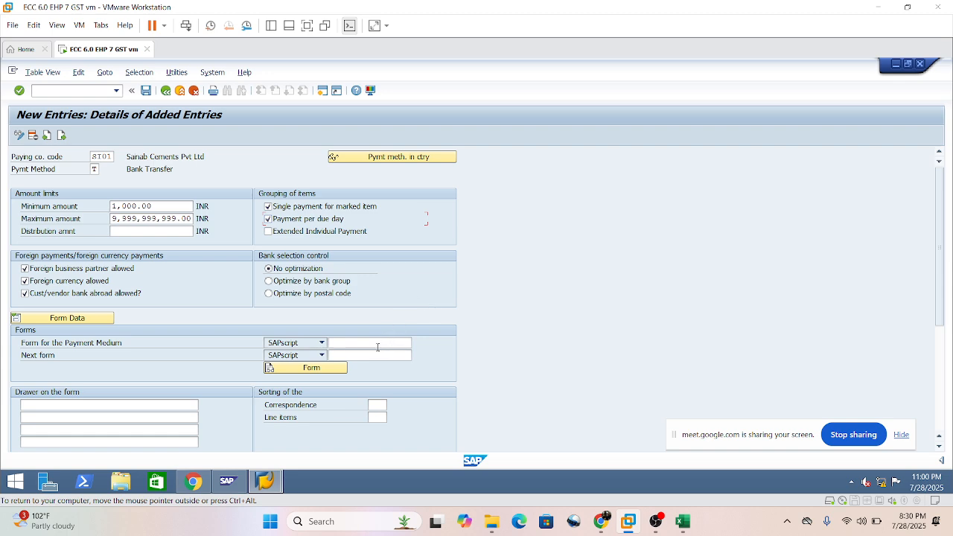
left_click(369, 343)
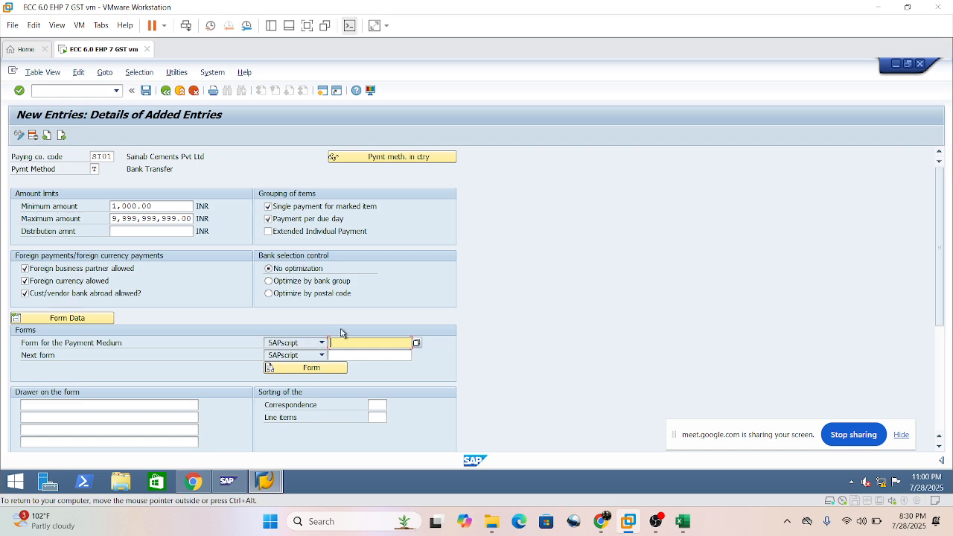
key("space")
left_click(361, 355)
left_click(110, 346)
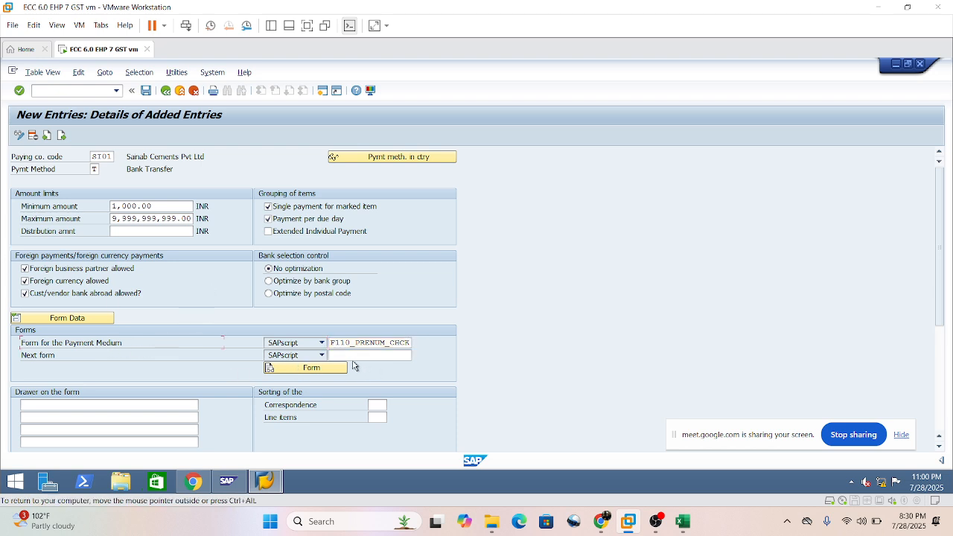
Enter Sainab Cement Pvt Ltd as the first drawer line and save the bank transfer entry.
left_click(115, 404)
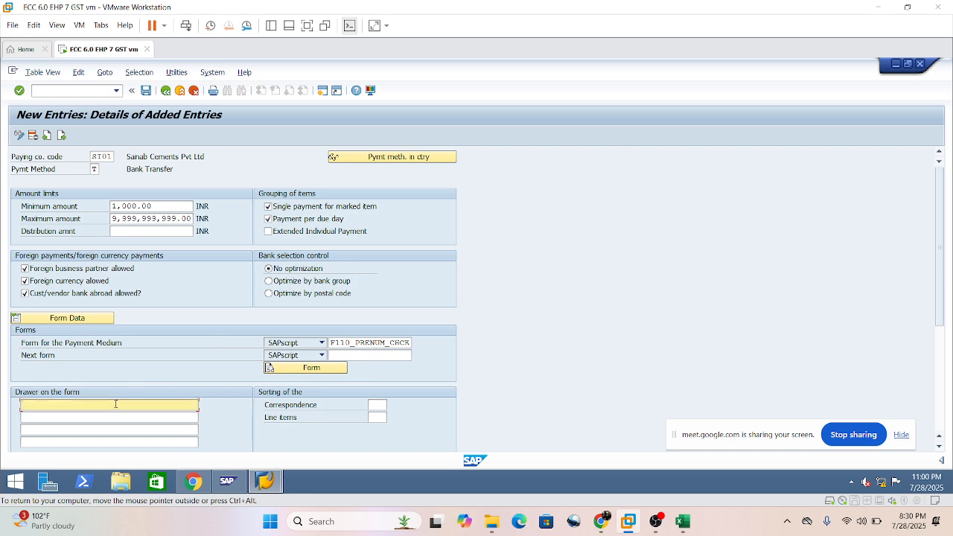
type("S")
left_click(98, 417)
left_click(107, 343)
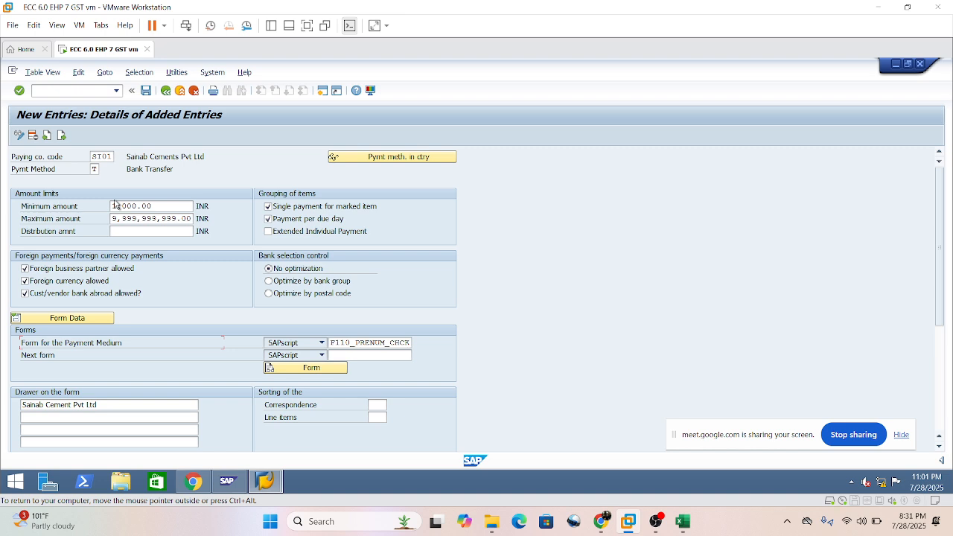
left_click(146, 90)
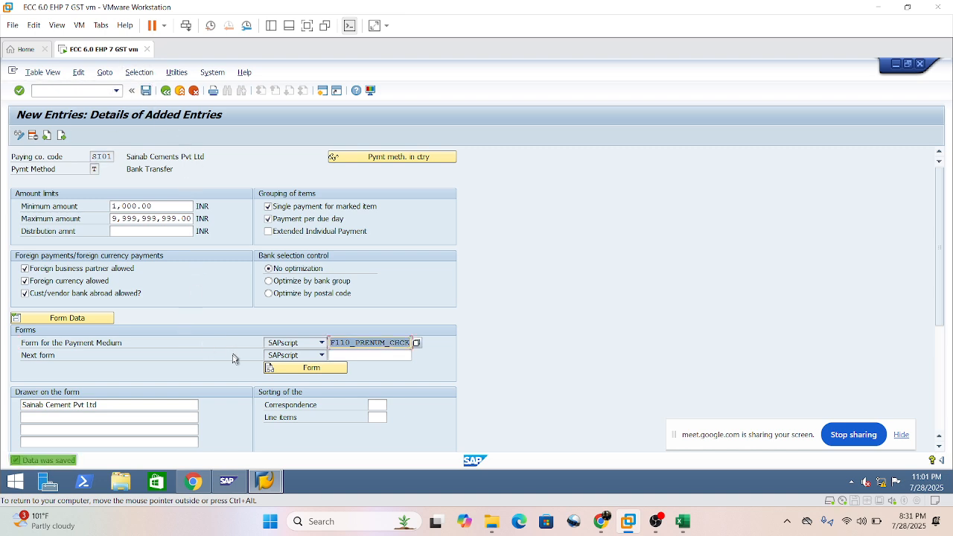
left_click(143, 418)
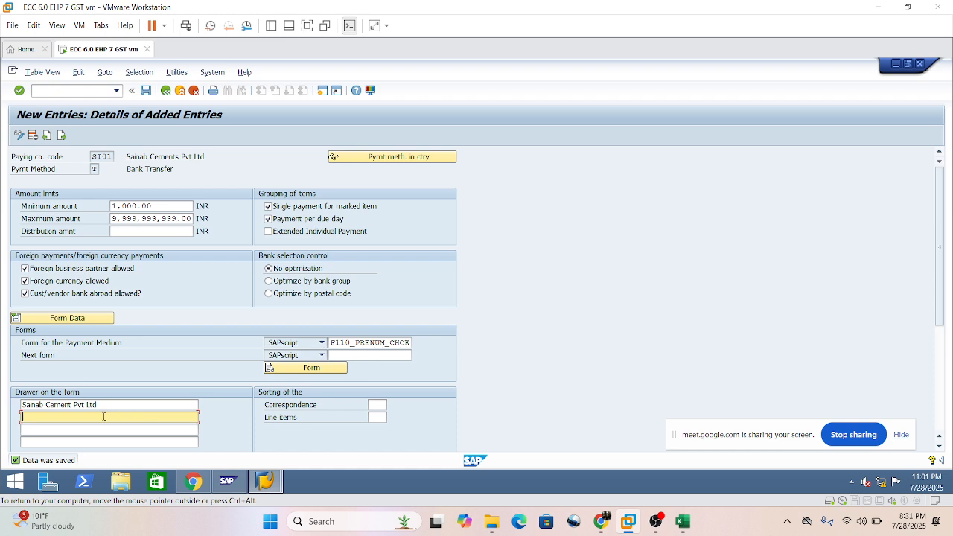
Return to the IMG structure and open Set Up Bank Determination for Payment Transactions.
left_click(166, 91)
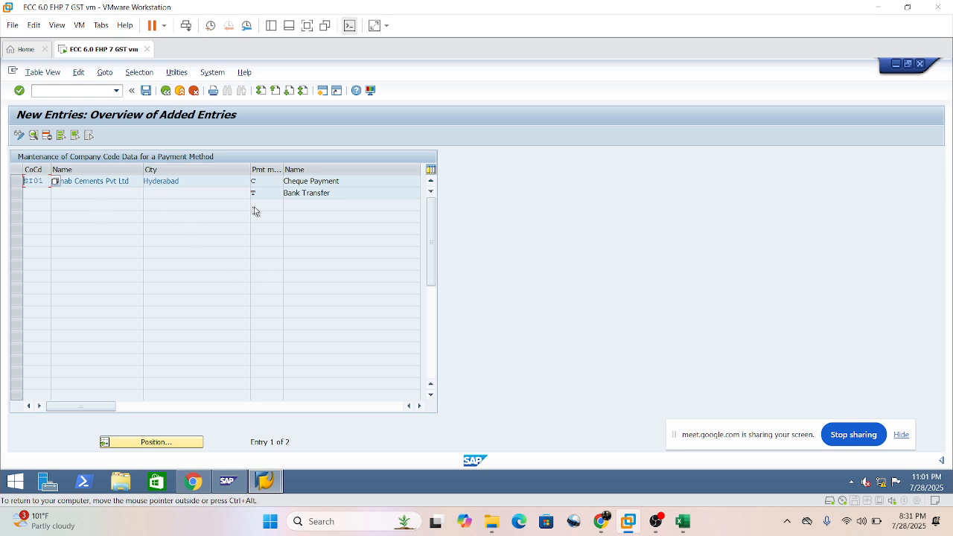
left_click(89, 182)
left_click(165, 91)
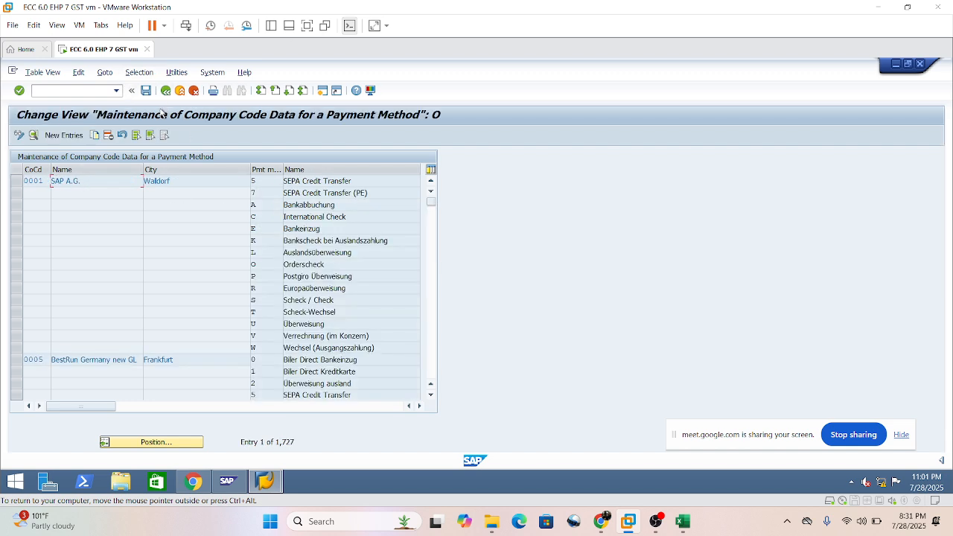
left_click(165, 90)
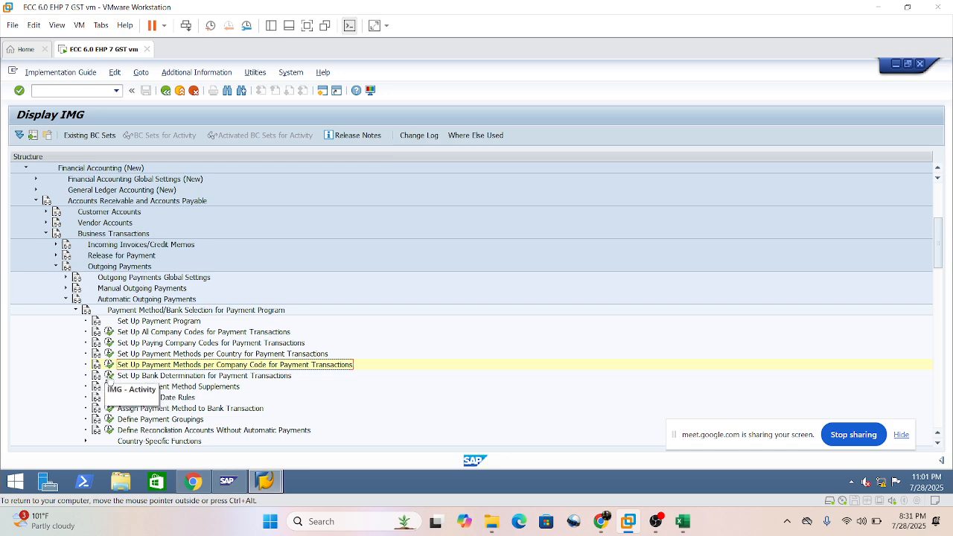
left_click(110, 376)
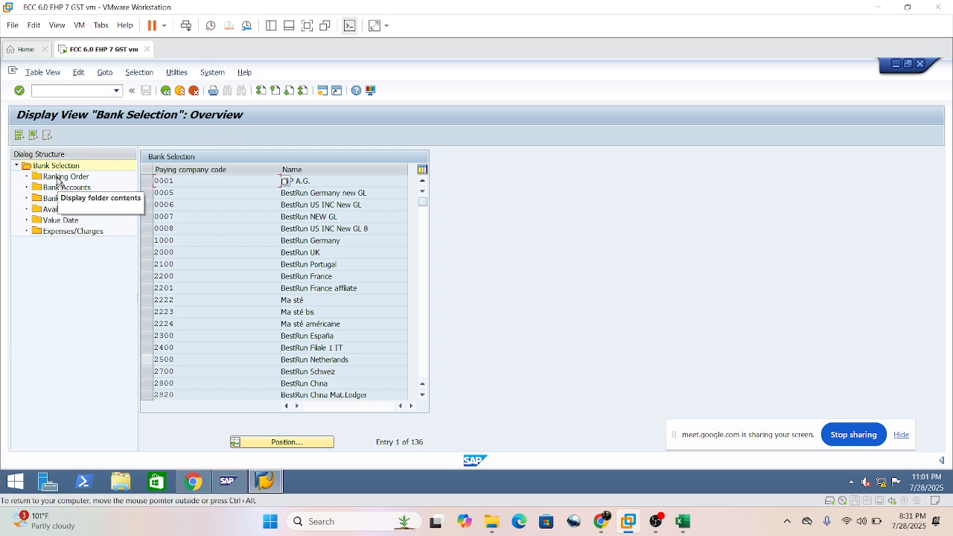
Find paying company code LI01 in the bank selection list and open its ranking order.
left_click(286, 442)
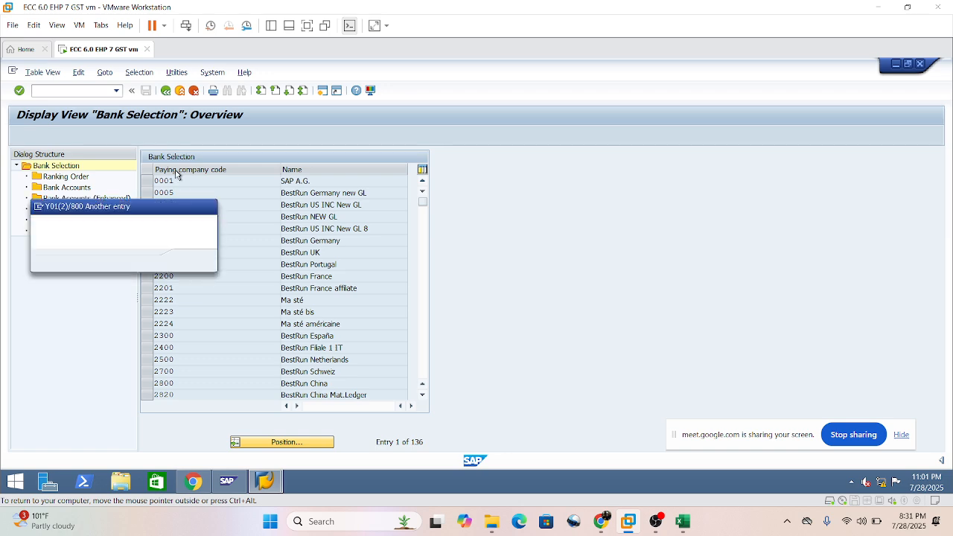
type("li0")
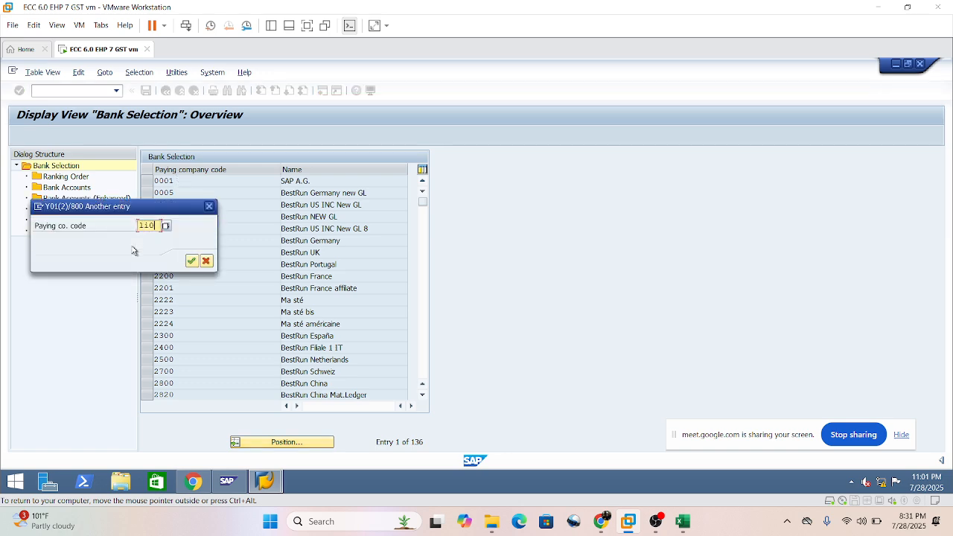
type("1")
key("Return")
left_click(147, 182)
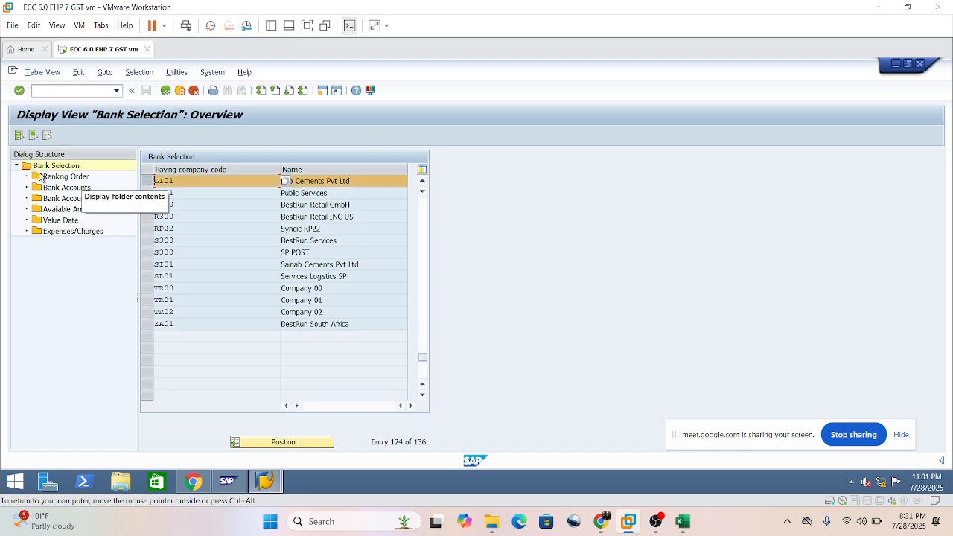
double_click(68, 179)
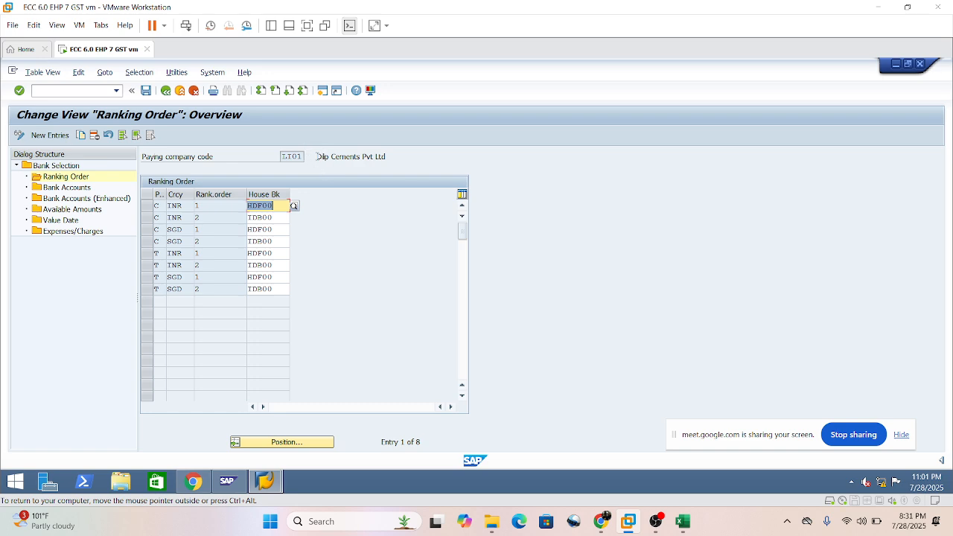
Examine LI01's ranking order by payment method, currency and house bank, widening the payment method column.
left_click_drag(318, 156, 387, 157)
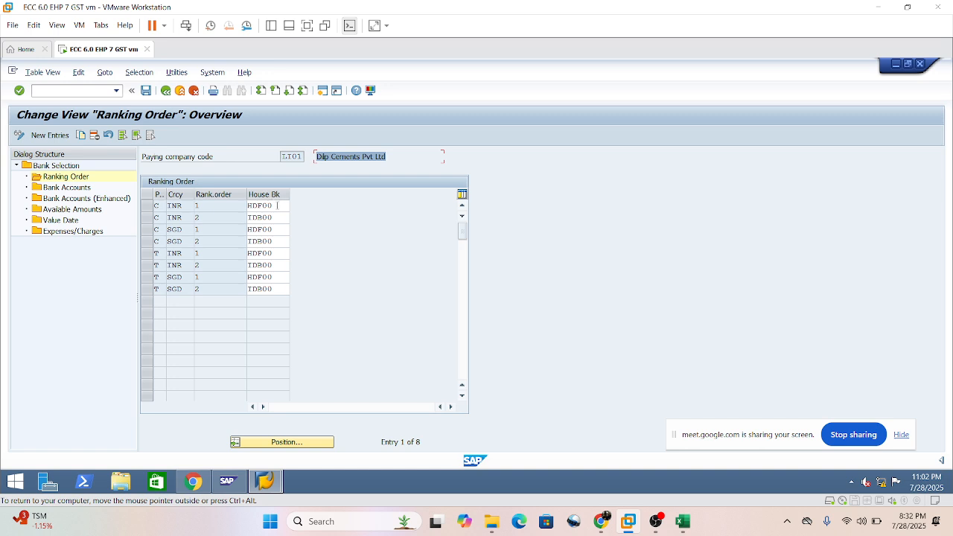
left_click(277, 205)
left_click_drag(262, 194, 242, 218)
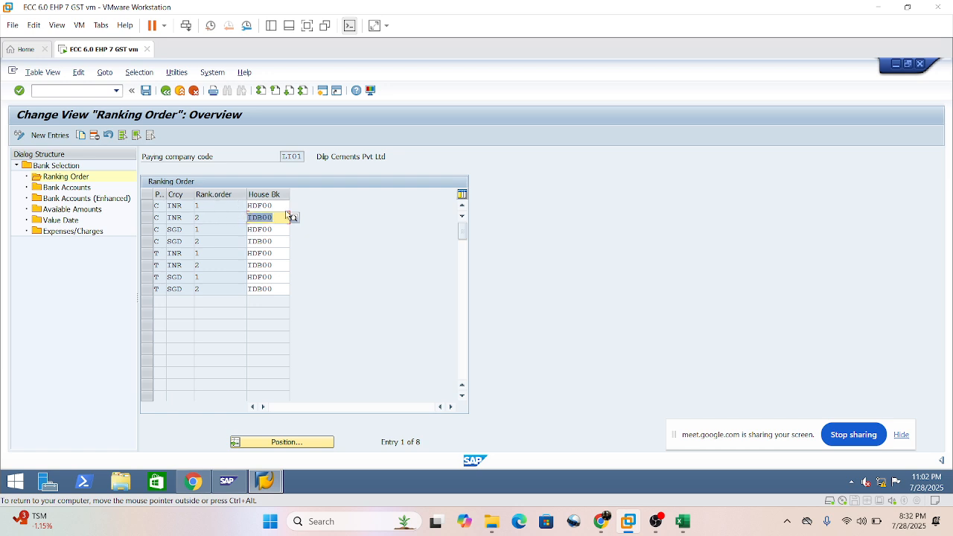
left_click_drag(275, 206, 246, 217)
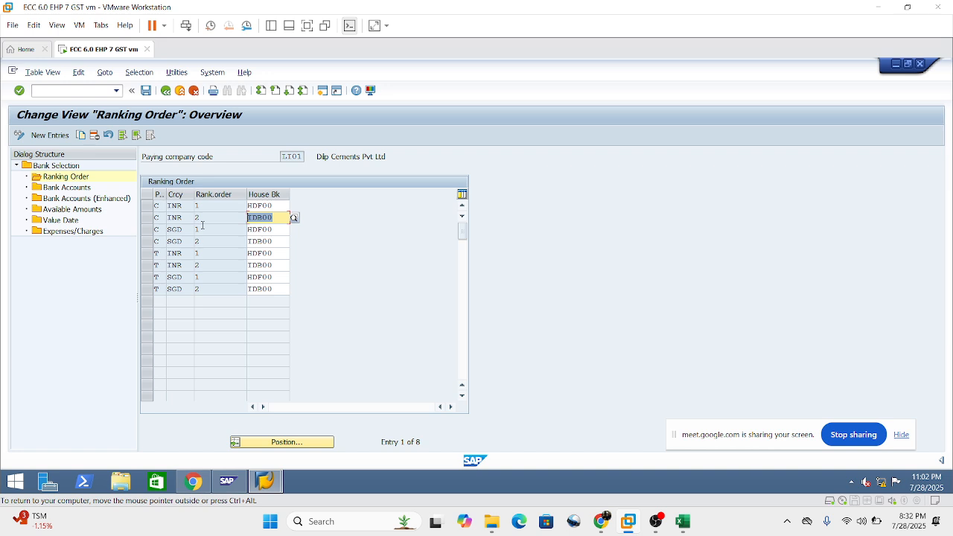
left_click(170, 206)
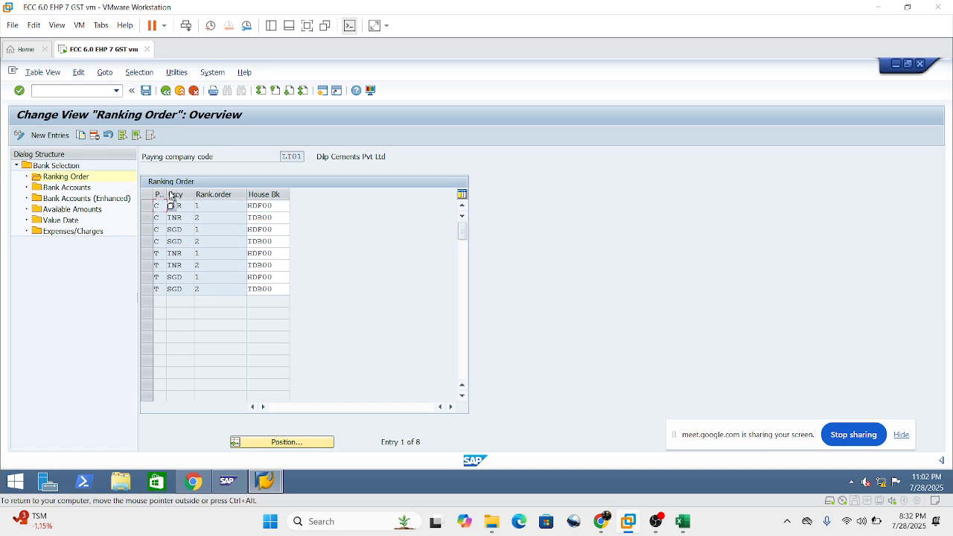
left_click_drag(165, 194, 196, 194)
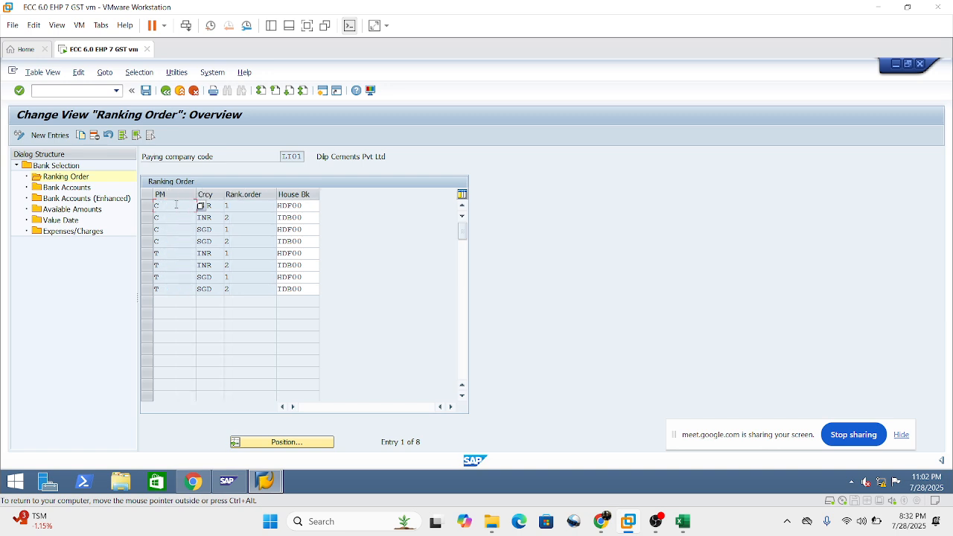
left_click(176, 205)
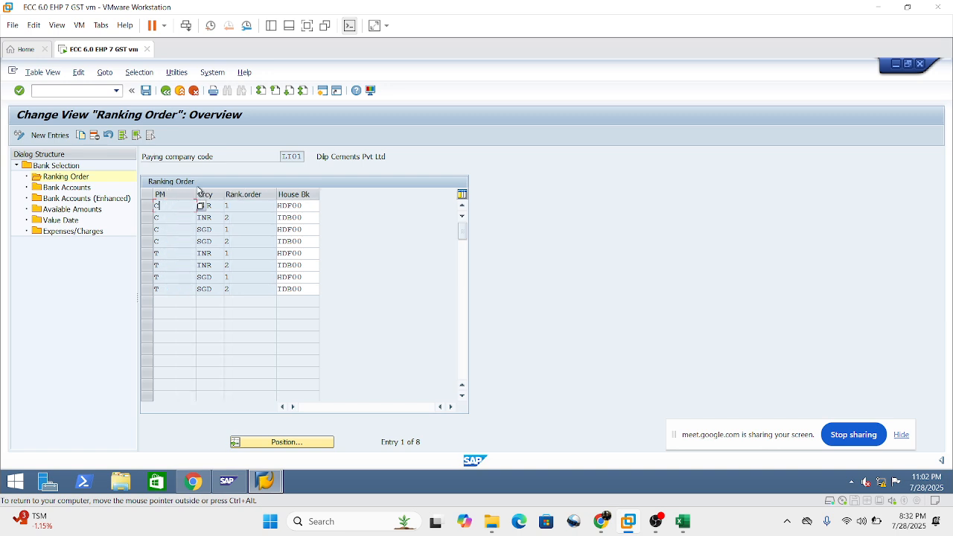
left_click(302, 205)
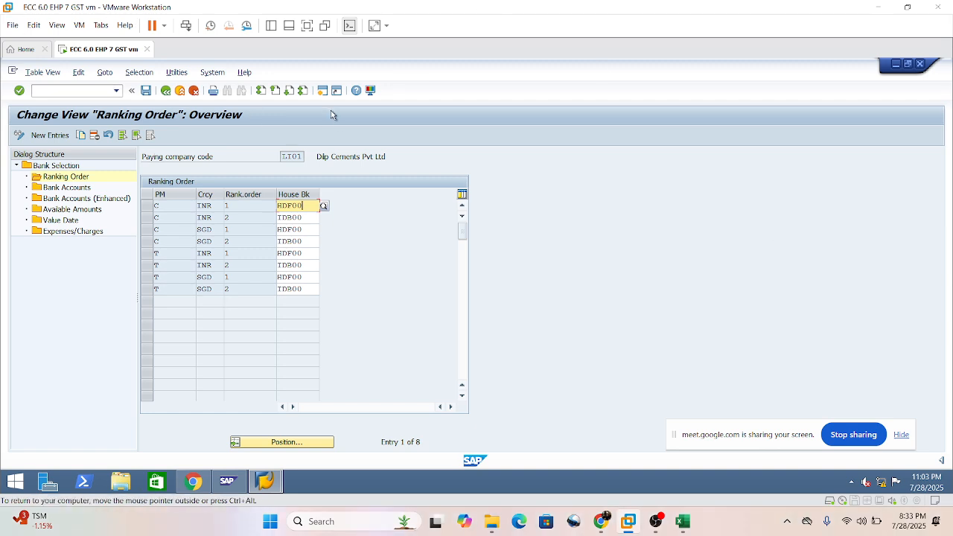
Go back to the bank selection list and open the bank accounts of paying company code LI01.
left_click(165, 91)
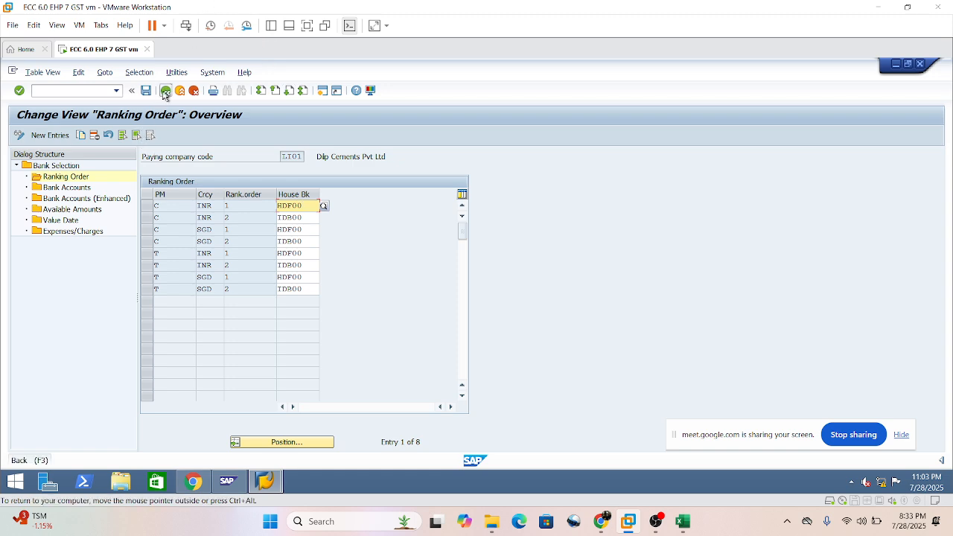
left_click(75, 188)
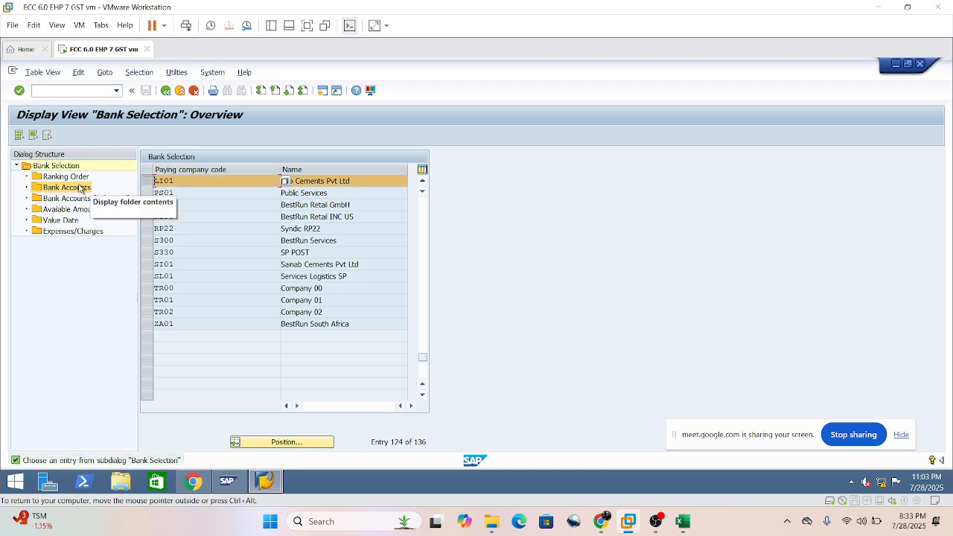
double_click(79, 188)
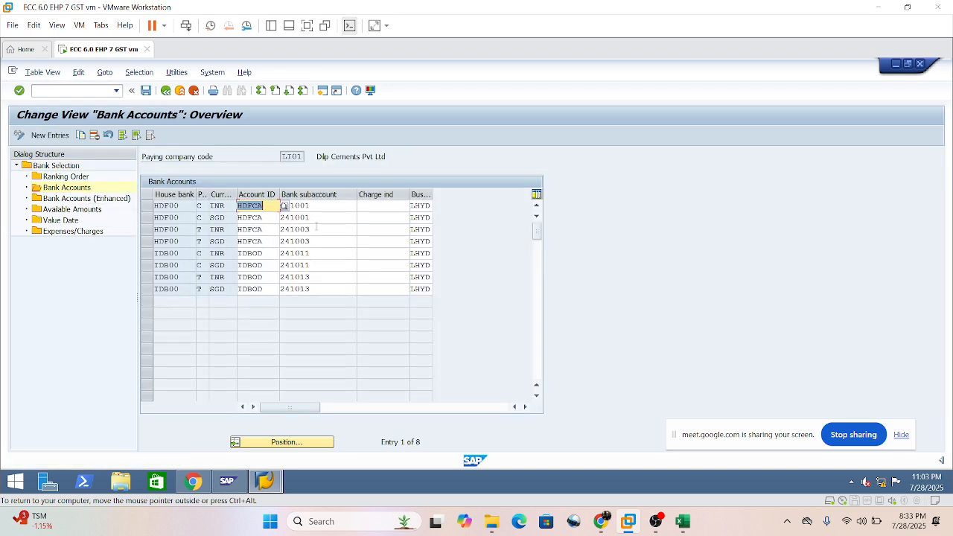
Examine the bank subaccounts assigned in LI01's bank accounts for each house bank, payment method and currency.
left_click(335, 290)
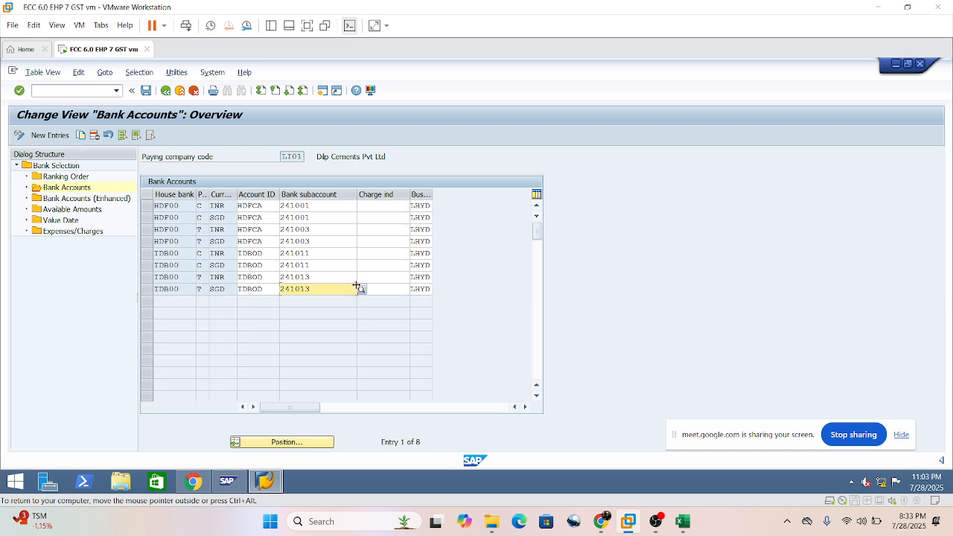
left_click(315, 204)
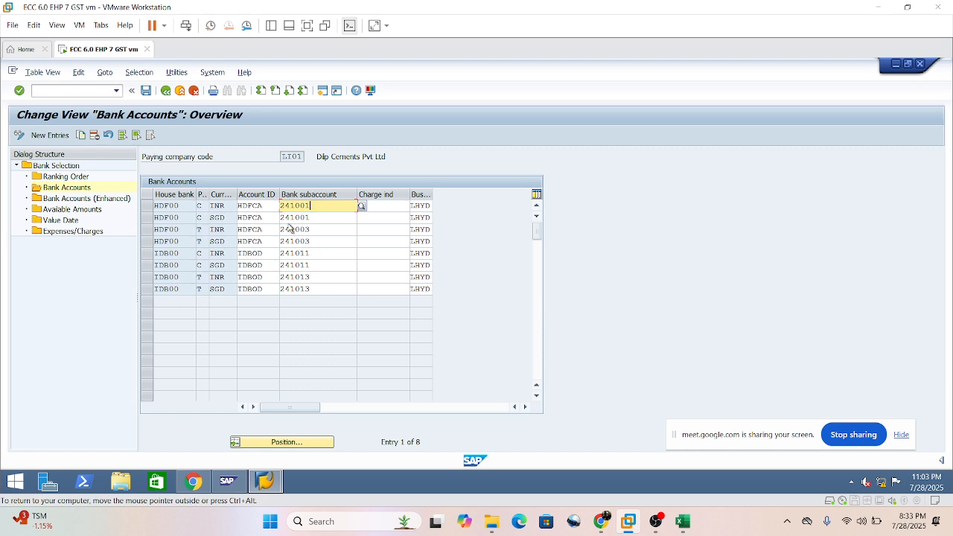
left_click(327, 229)
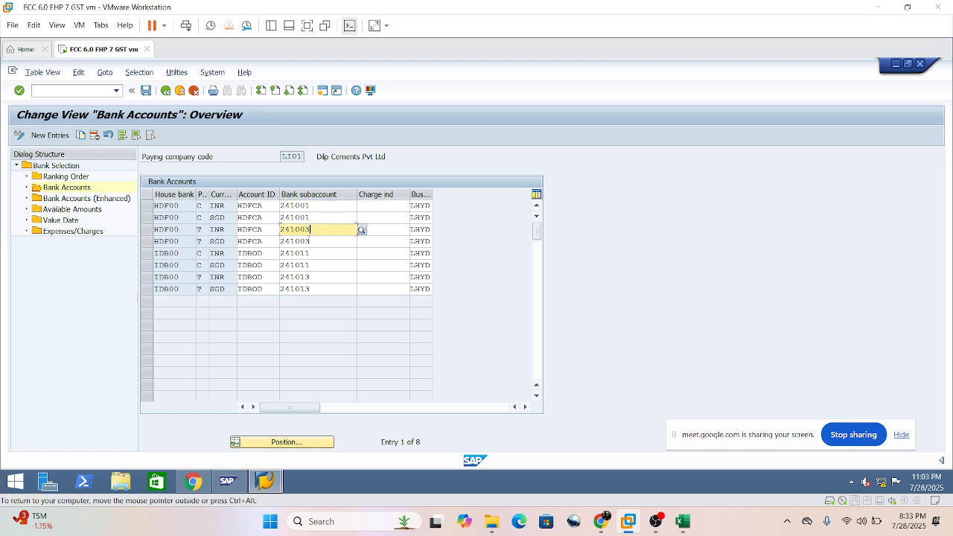
left_click(310, 241)
left_click(217, 230)
left_click(220, 242)
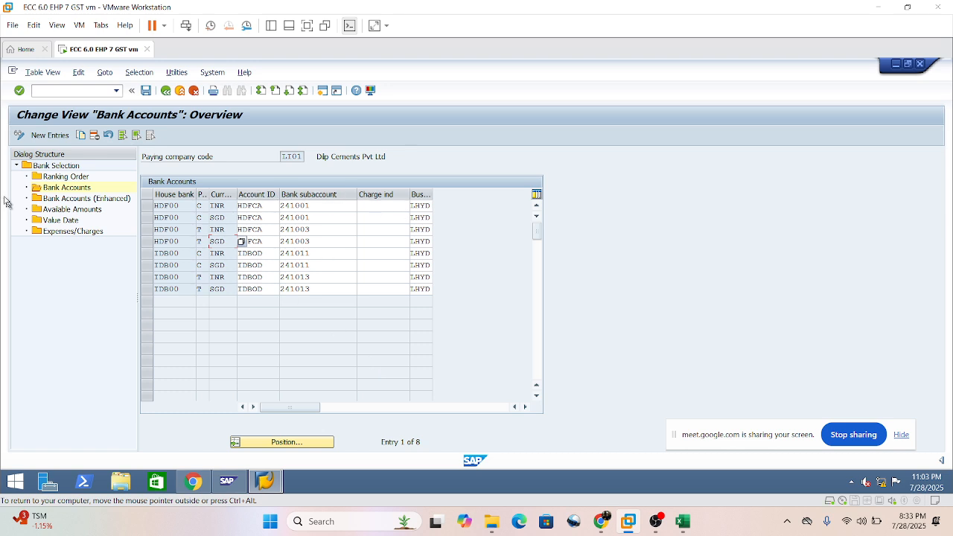
left_click_drag(317, 206, 290, 206)
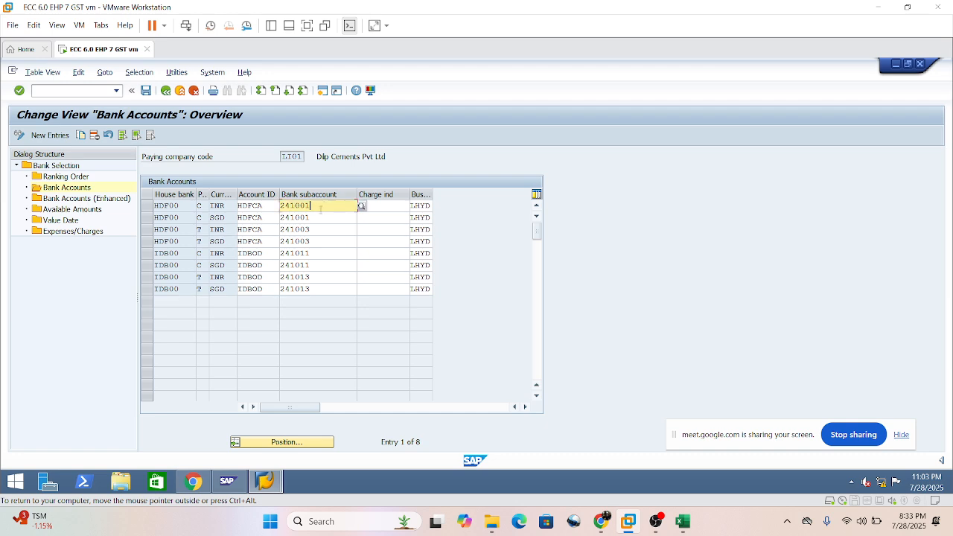
Open LI01's available amounts and examine the amounts for outgoing payments by house bank, account ID and currency.
left_click(65, 212)
double_click(66, 212)
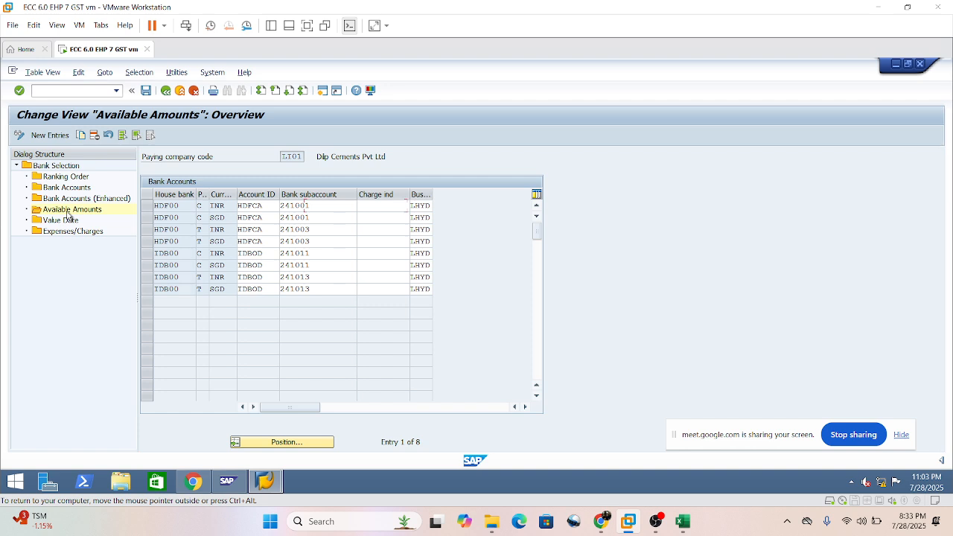
left_click(342, 229)
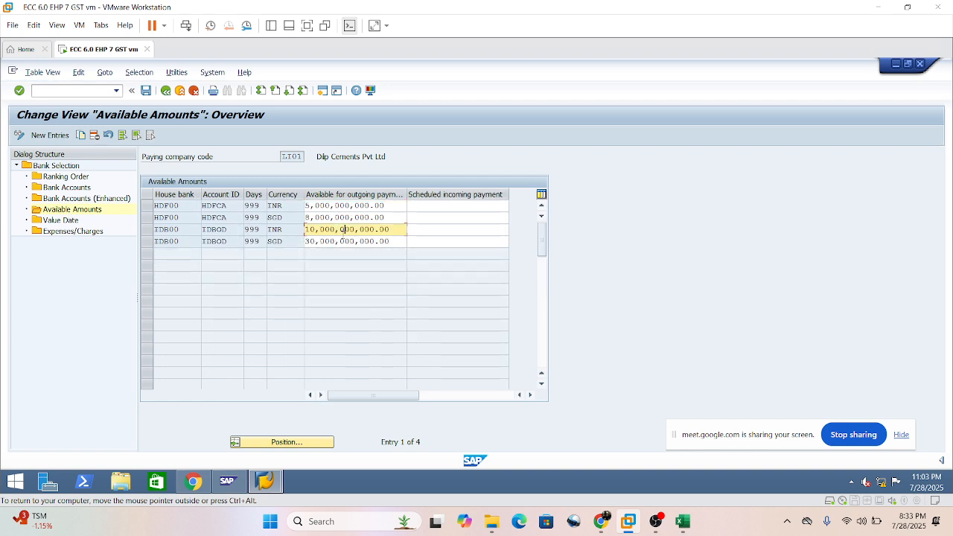
left_click(393, 204)
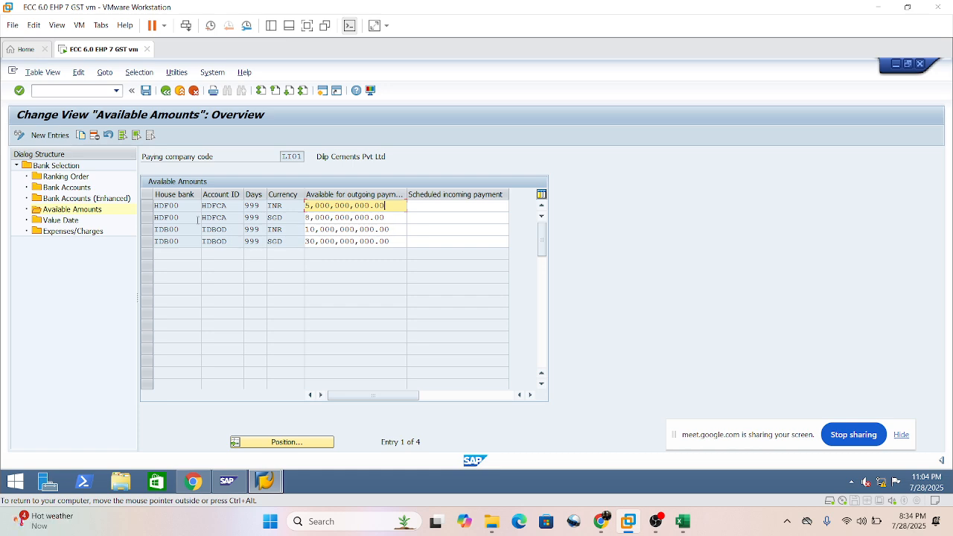
left_click(216, 206)
left_click(217, 218)
left_click(217, 229)
left_click(212, 241)
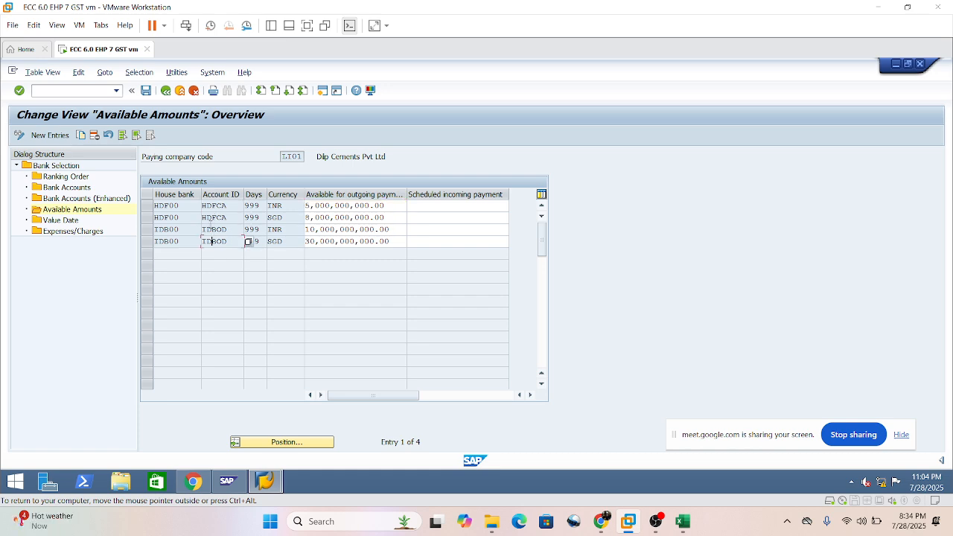
left_click(213, 229)
left_click(212, 205)
left_click(389, 207)
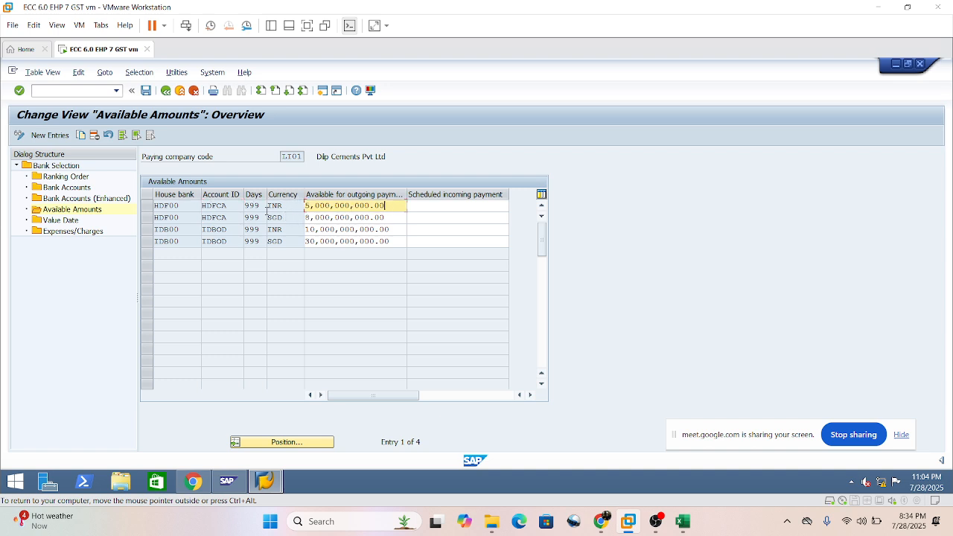
left_click(356, 229)
left_click(349, 239)
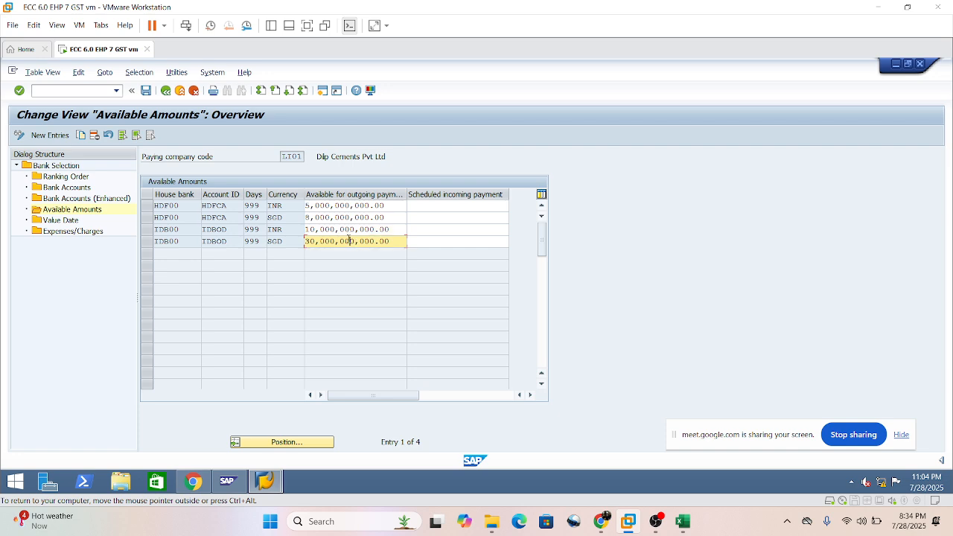
left_click(339, 228)
left_click(337, 216)
left_click(336, 205)
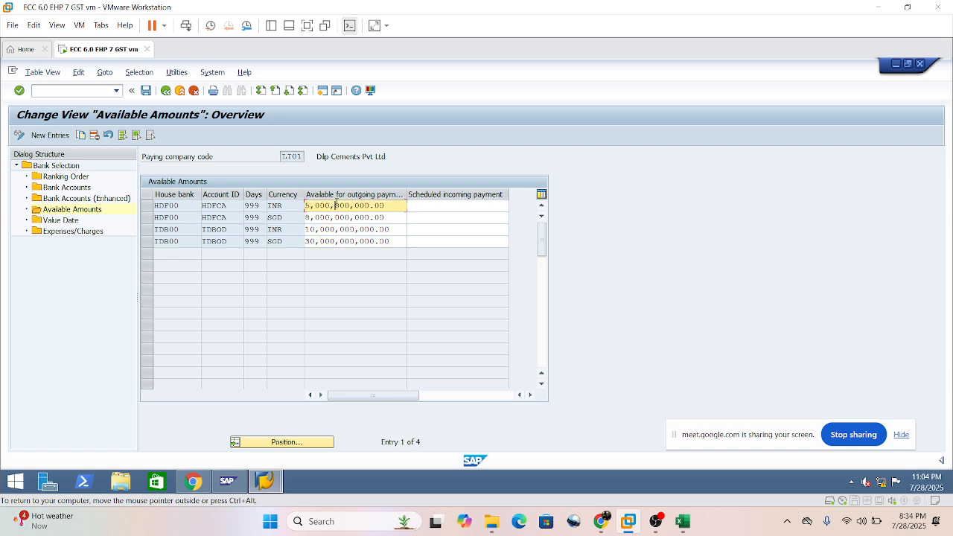
Review LI01's ranking order again and reopen its bank accounts to check the HDF00 subaccounts for methods C and T.
double_click(63, 179)
left_click(216, 218)
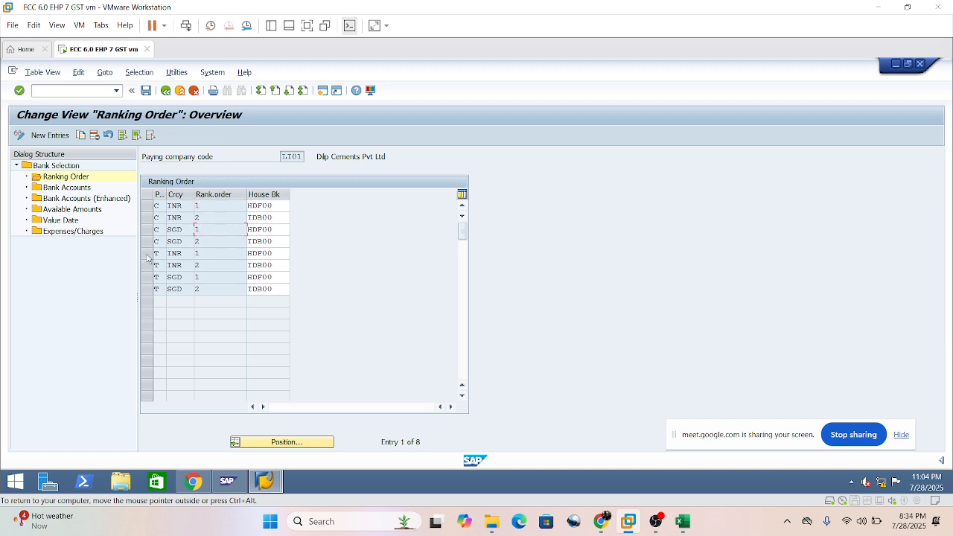
double_click(75, 188)
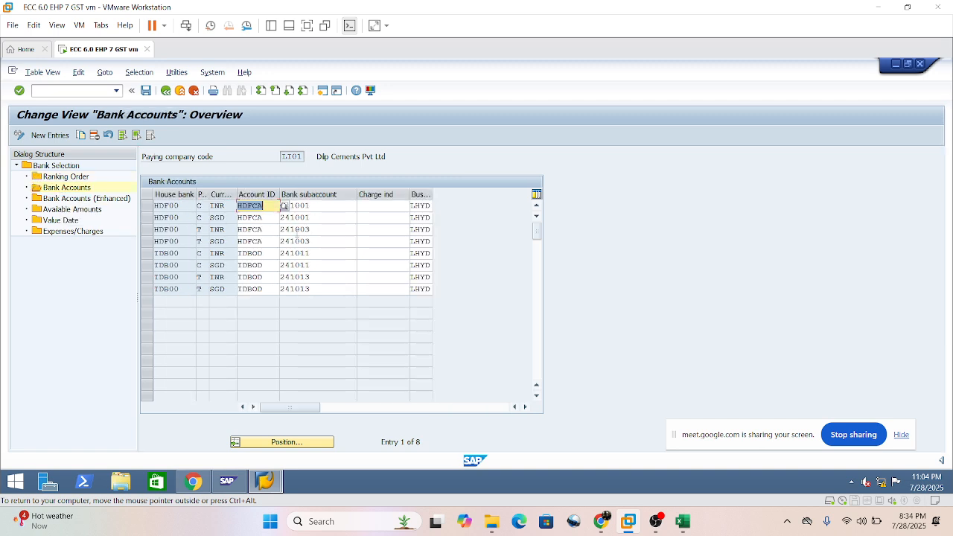
left_click(176, 208)
left_click(221, 206)
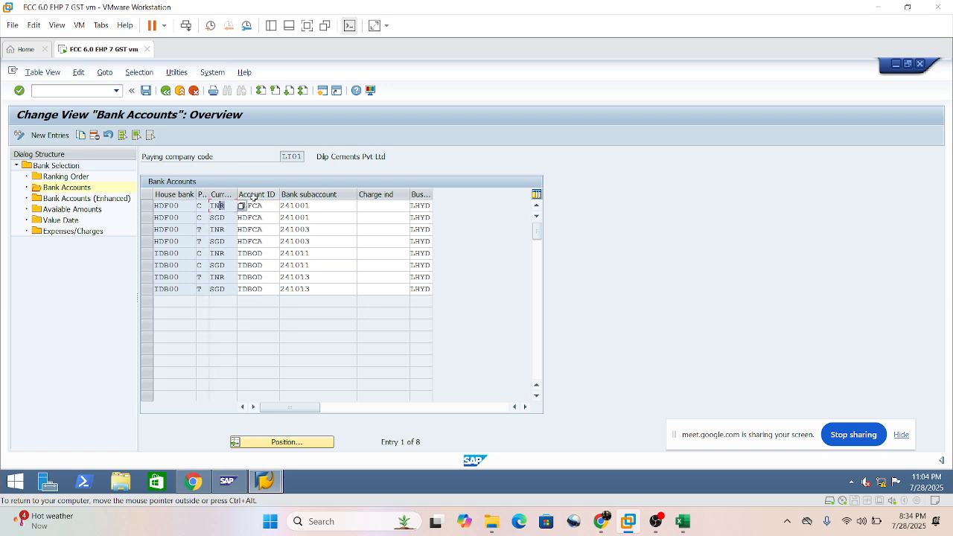
left_click(304, 207)
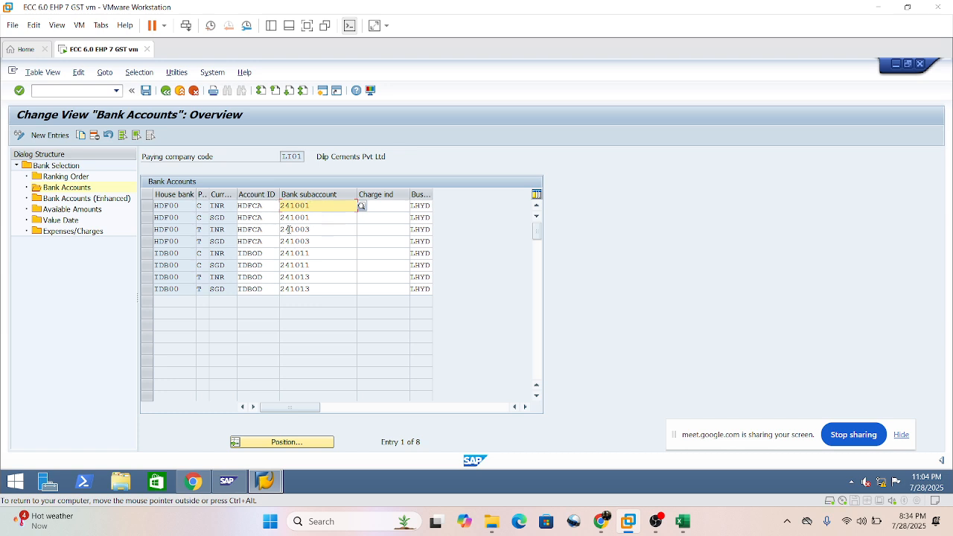
left_click(323, 230)
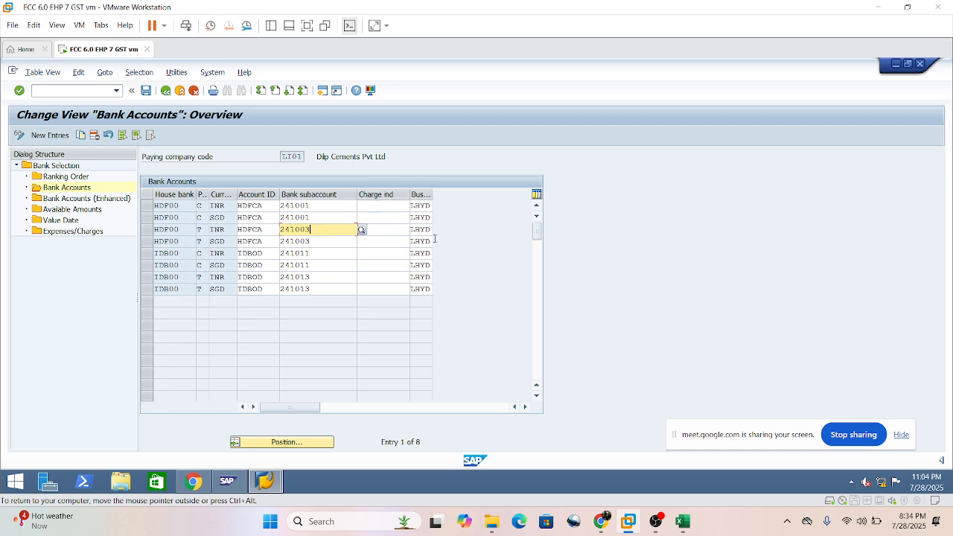
Go back to LI01's available amounts and compare the outgoing payment amounts row by row.
double_click(72, 209)
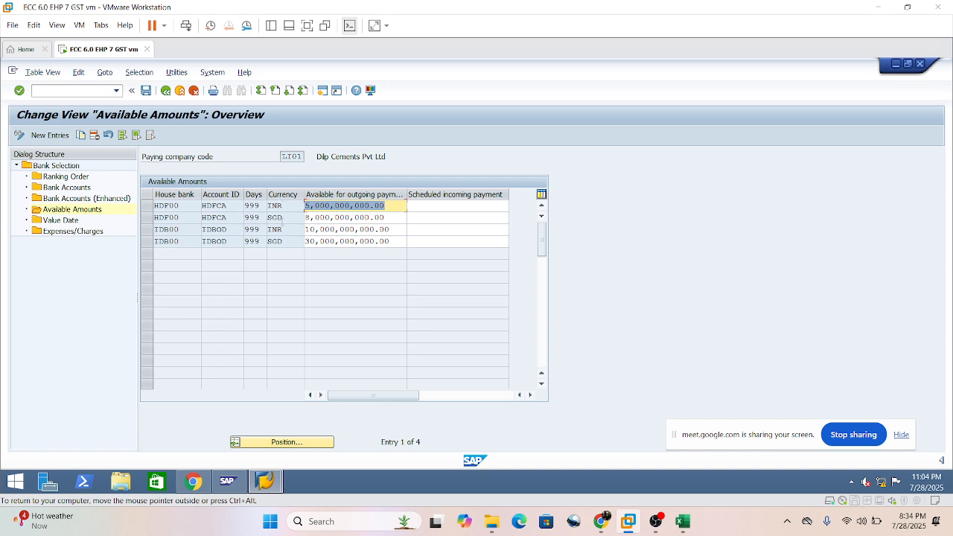
key("Down")
key("Down")
key("Down")
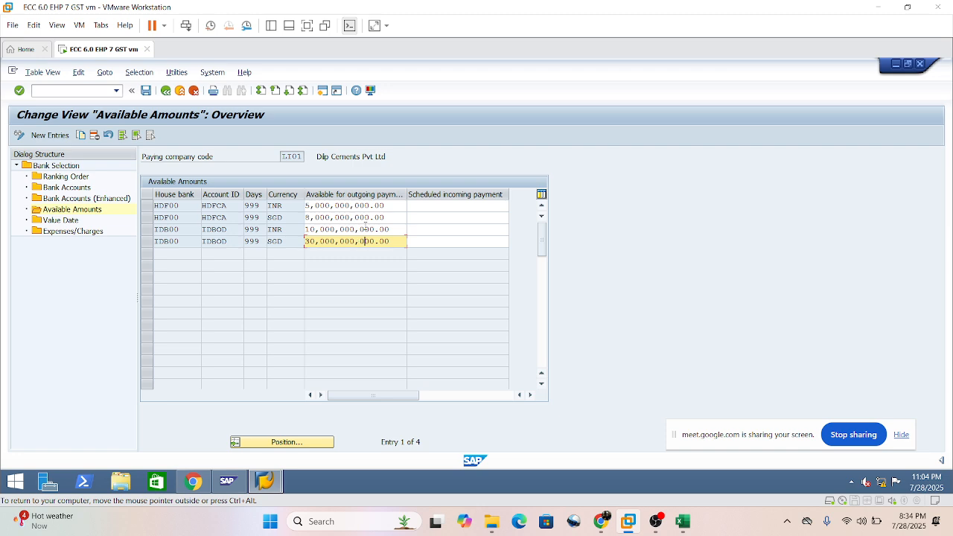
double_click(66, 177)
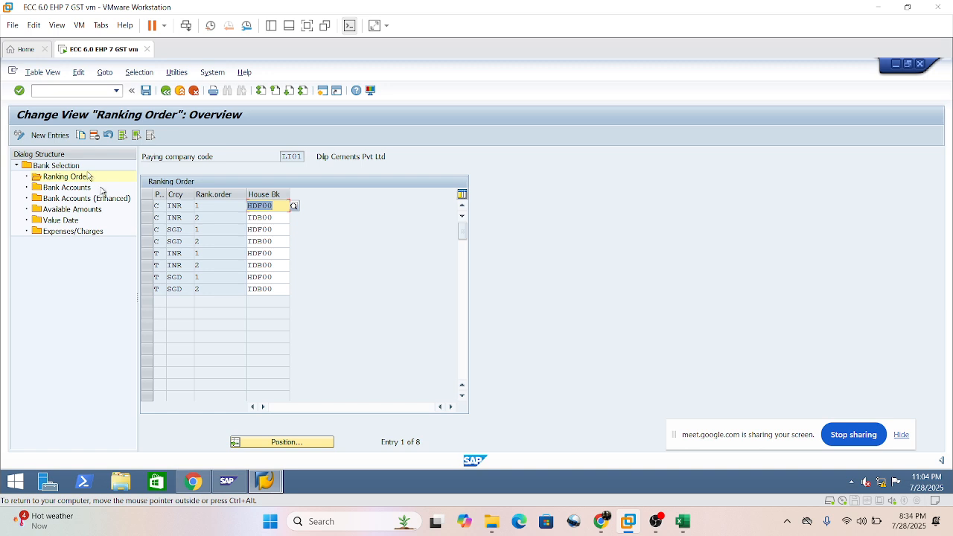
left_click(49, 135)
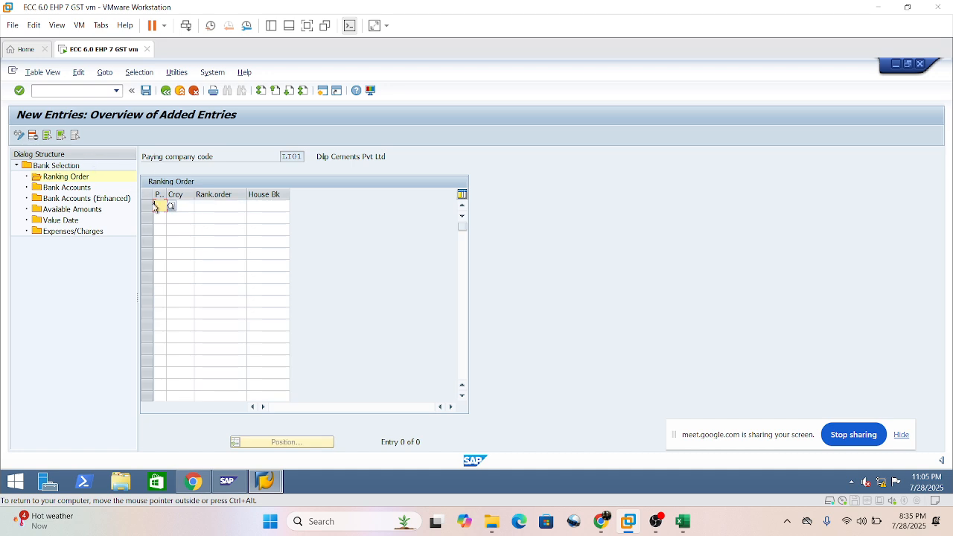
left_click_drag(166, 195, 181, 197)
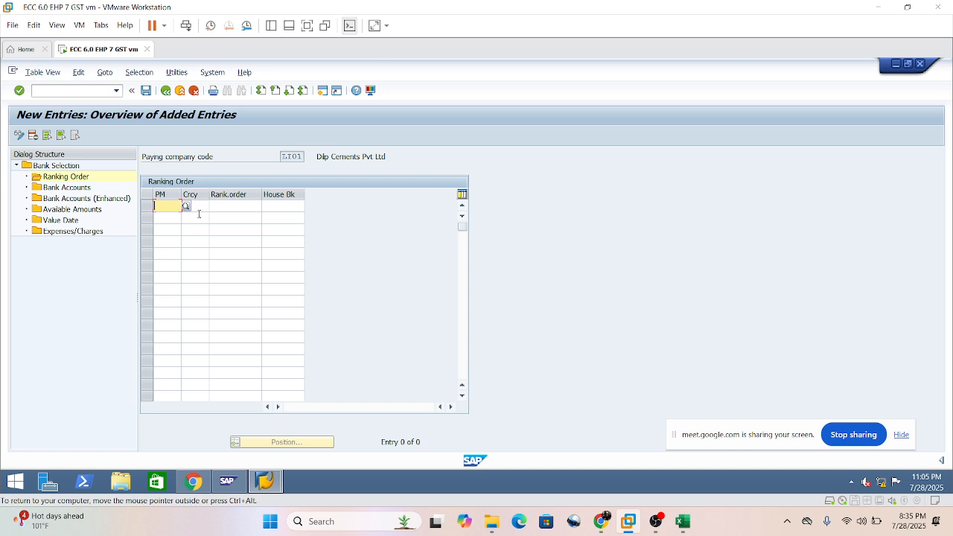
type("C")
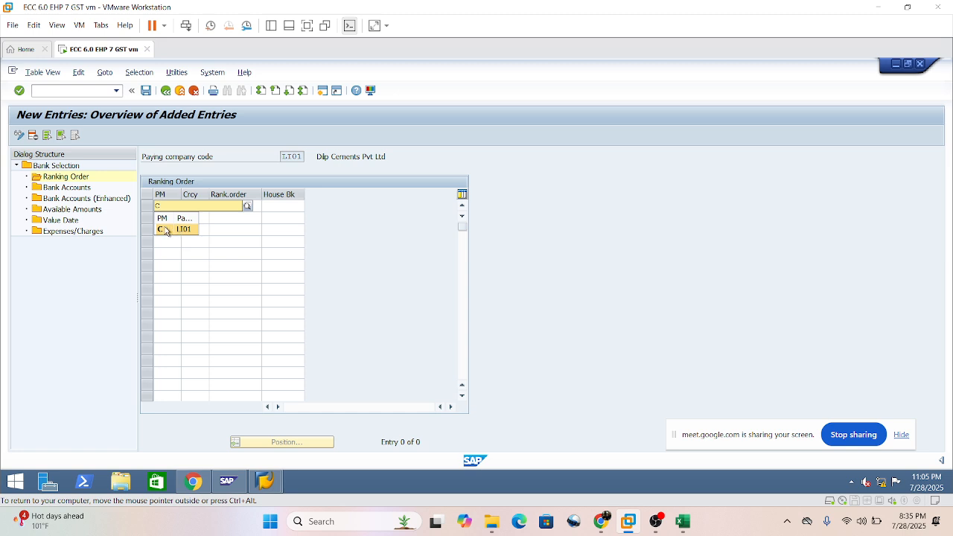
left_click(167, 230)
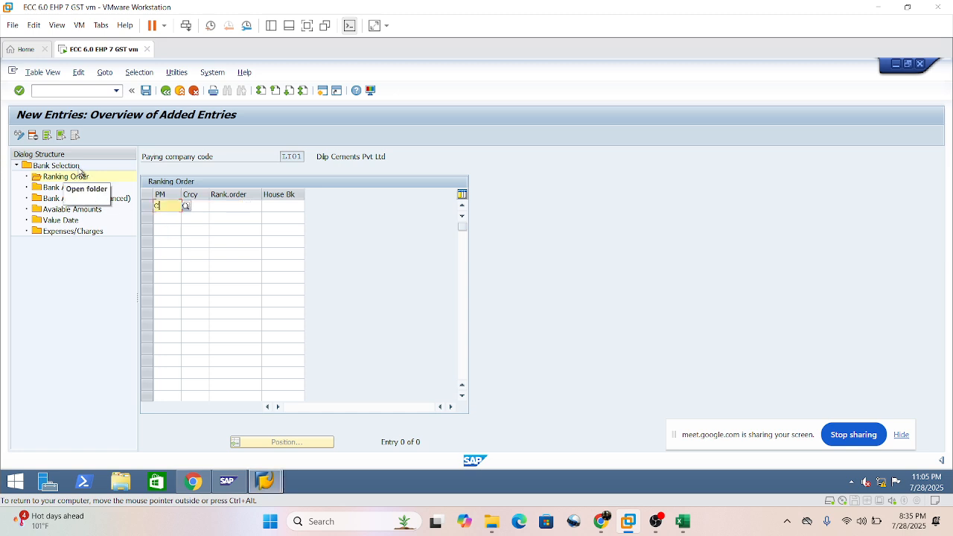
left_click(167, 91)
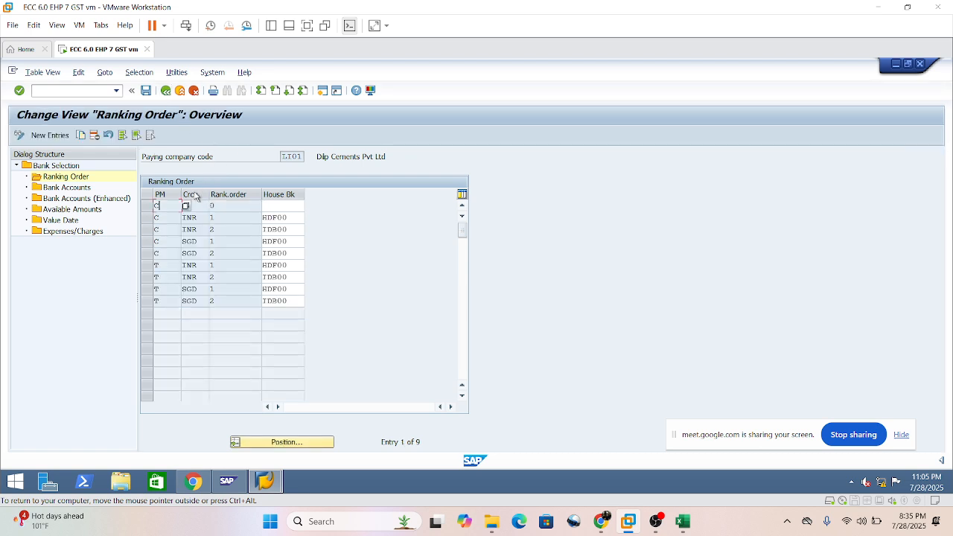
left_click(165, 91)
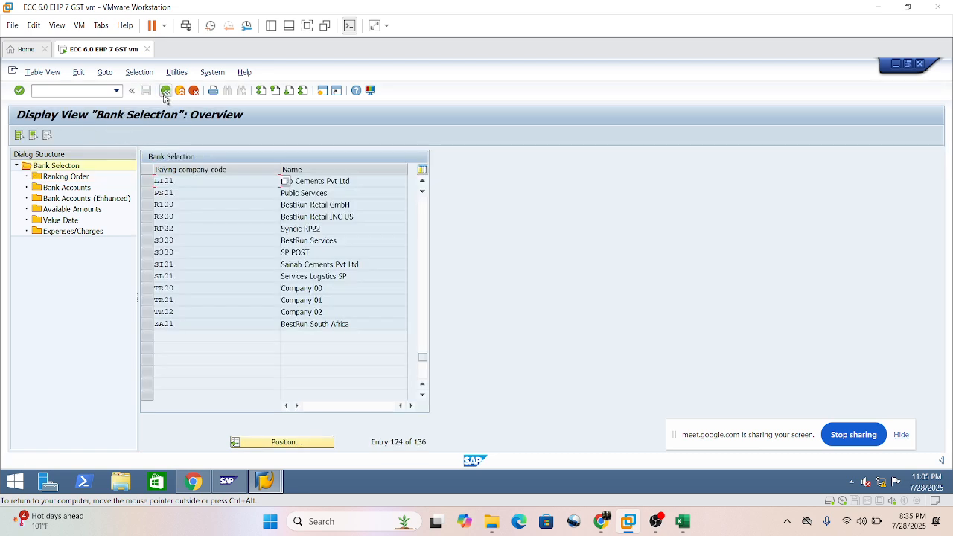
double_click(52, 177)
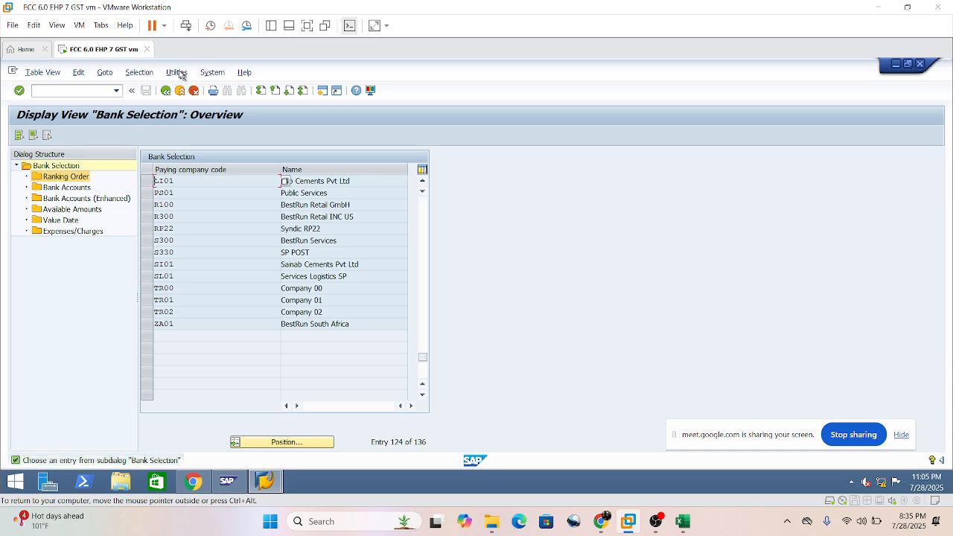
left_click(166, 92)
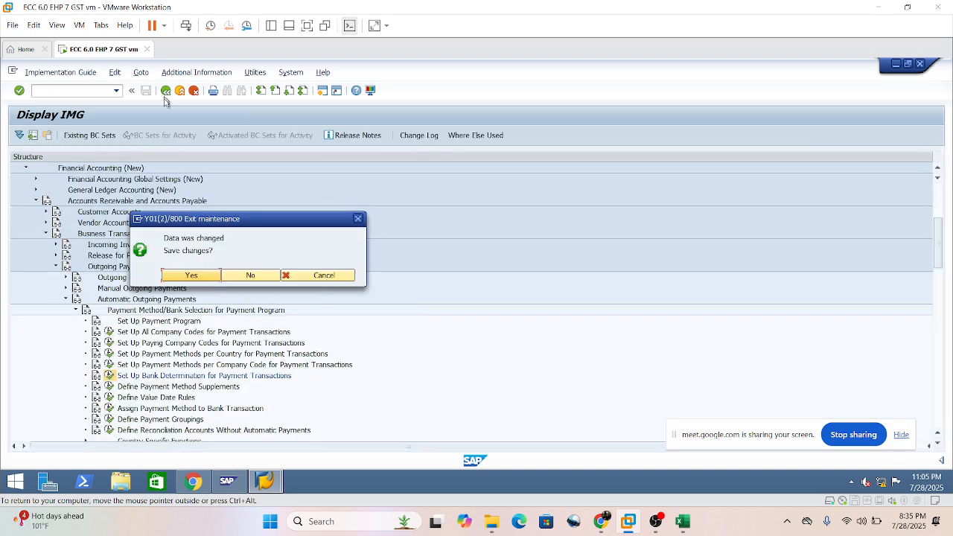
left_click(251, 274)
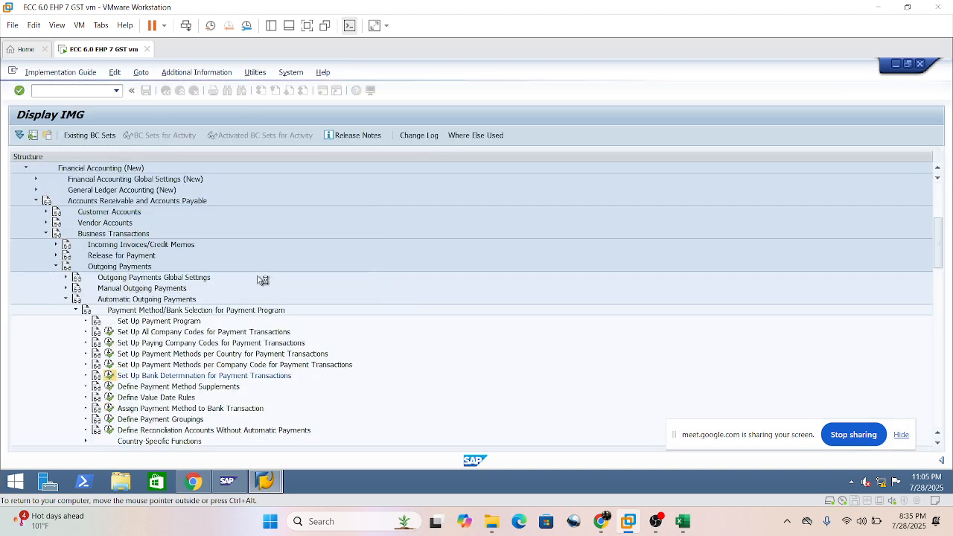
Reopen Set Up Bank Determination for Payment Transactions, find paying company code SI01 and open its ranking order.
double_click(117, 377)
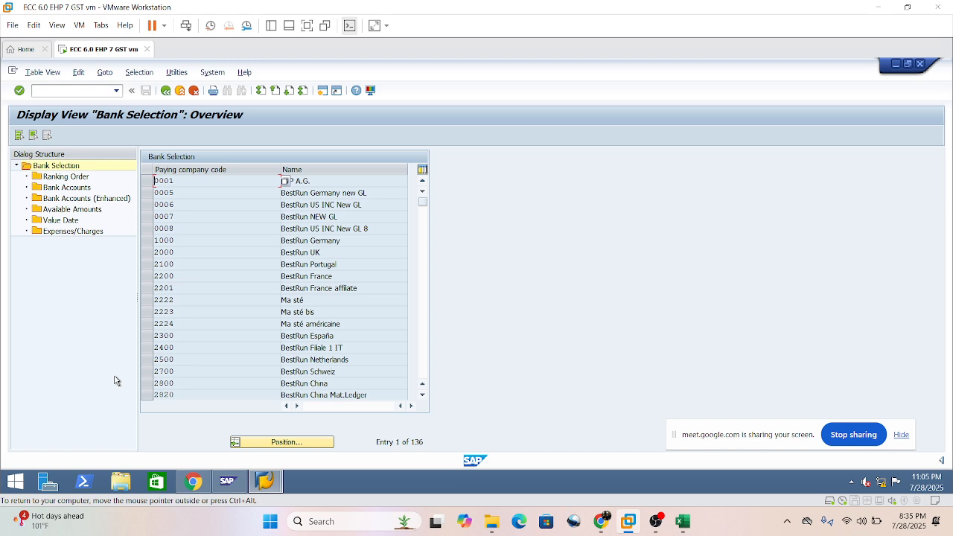
left_click(288, 442)
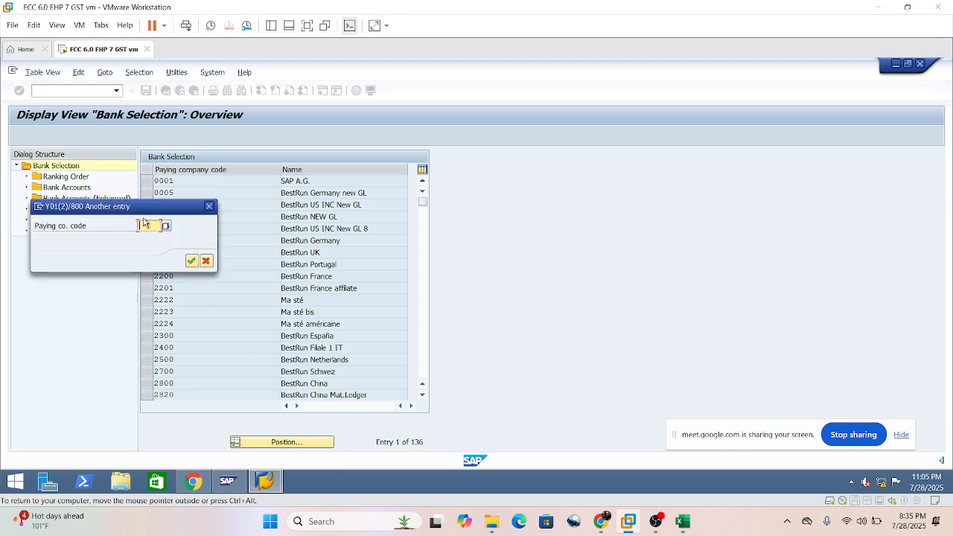
type("ss01")
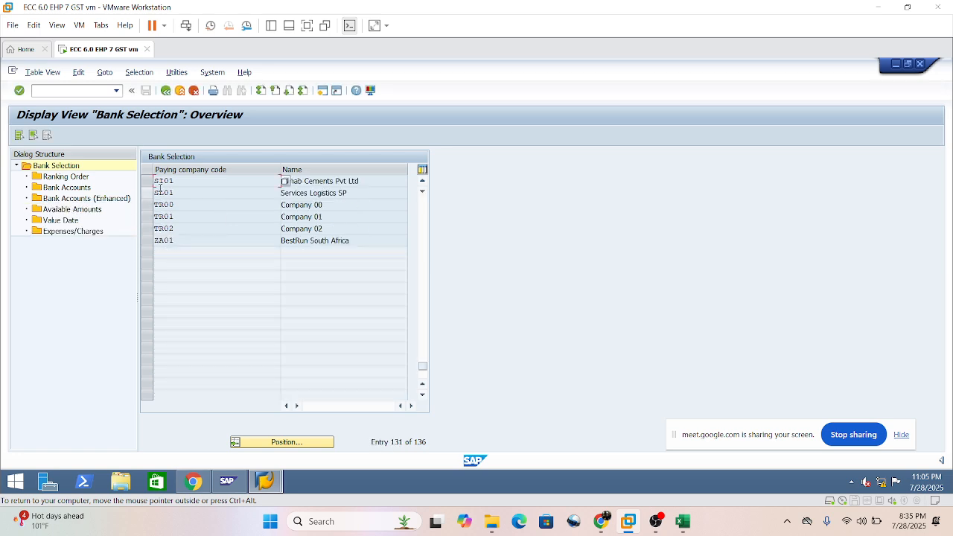
left_click(147, 181)
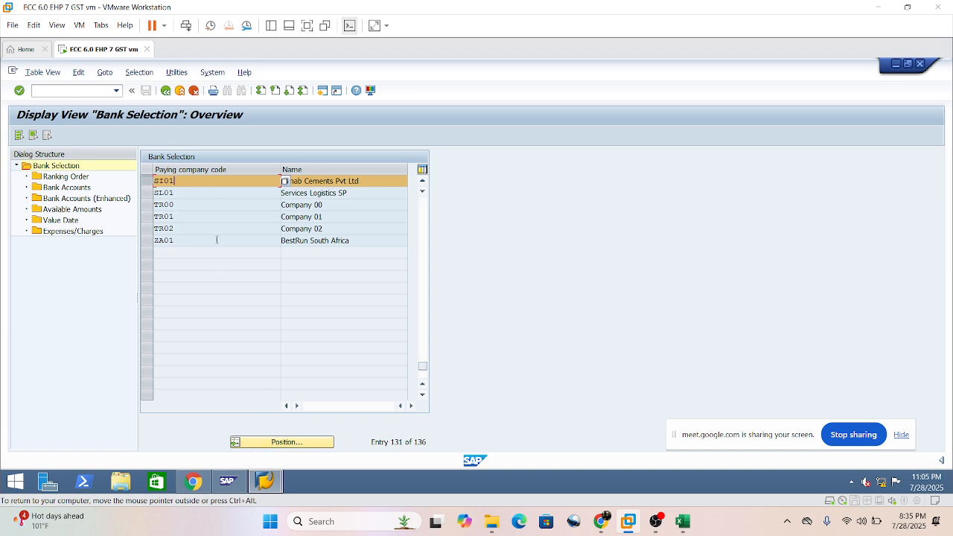
left_click(331, 181)
double_click(54, 179)
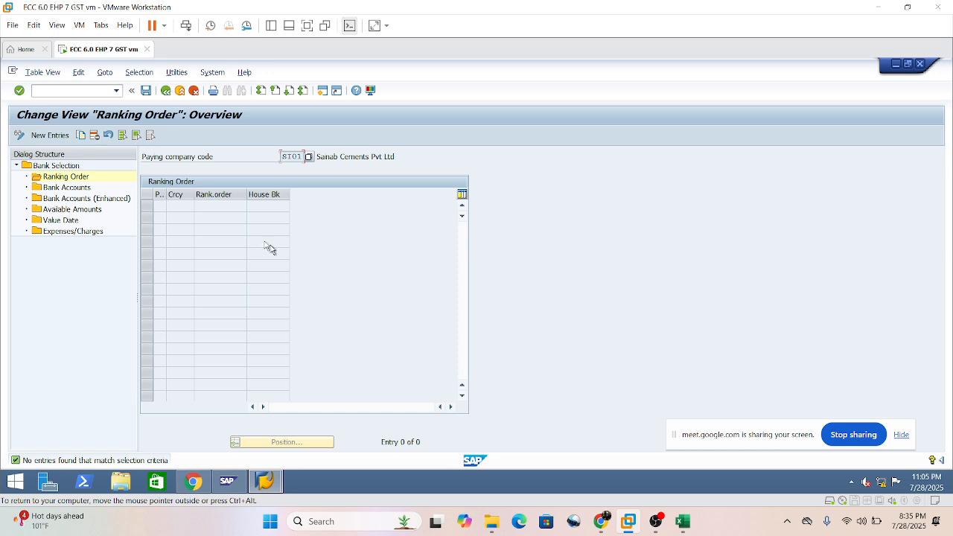
Return to the bank selection list, reopen the ranking order for paying company code SI01 and widen its payment method column.
left_click(165, 91)
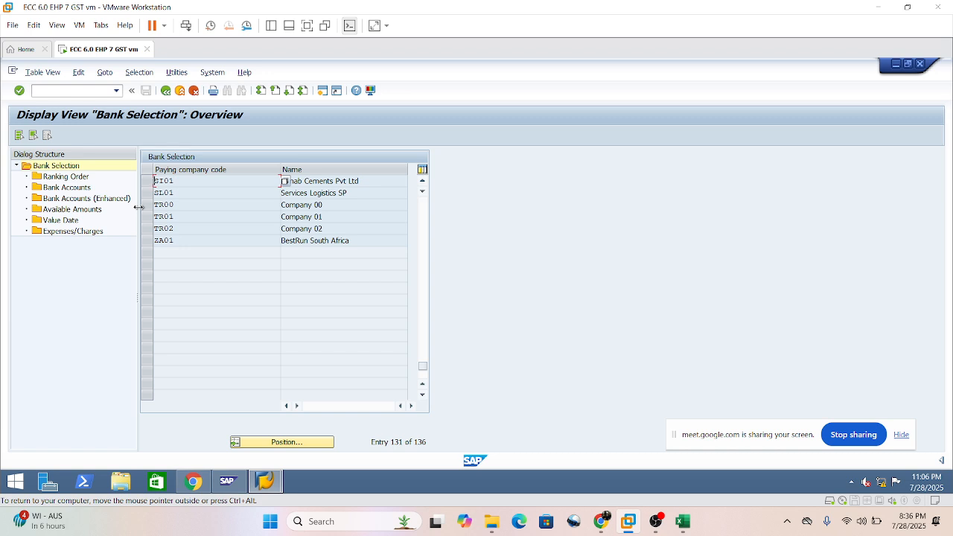
left_click(147, 181)
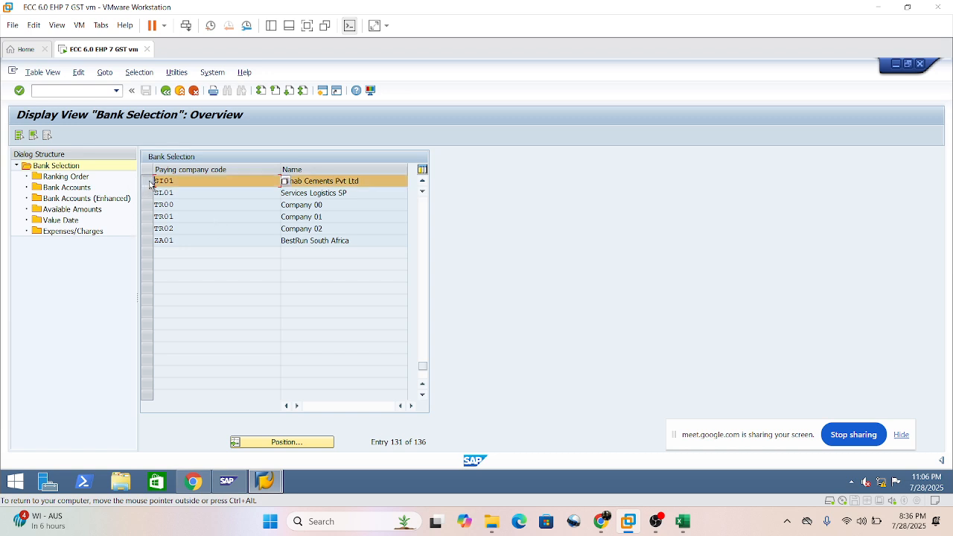
left_click(201, 190)
left_click(186, 181)
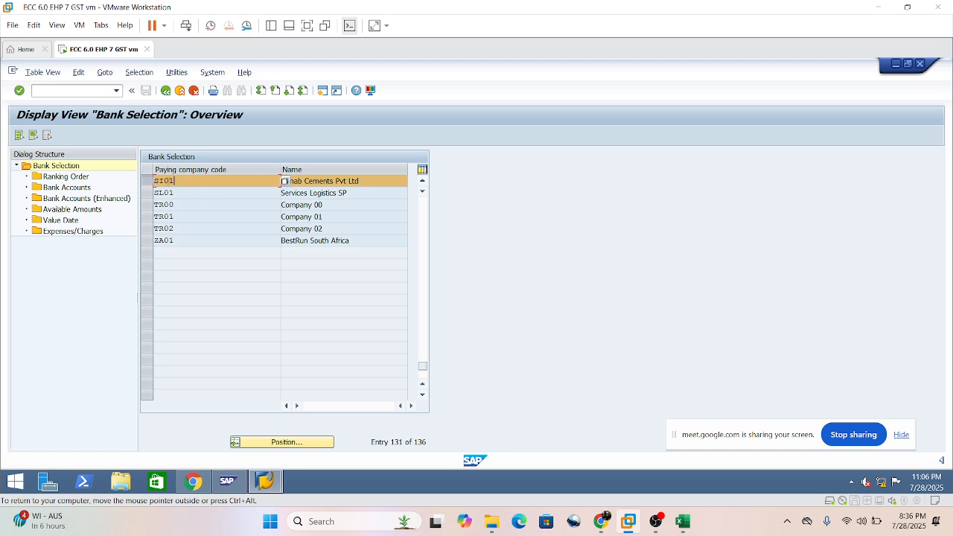
left_click(60, 178)
double_click(59, 180)
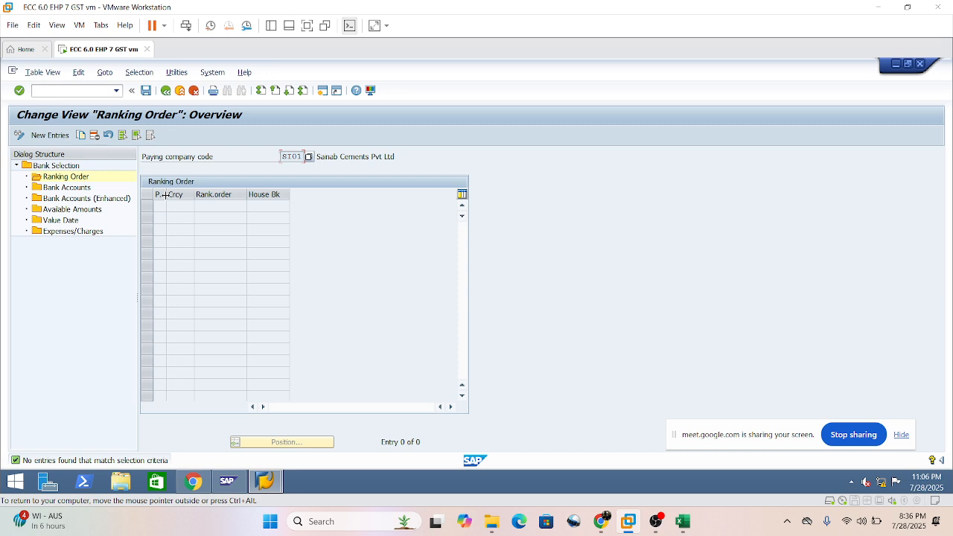
left_click_drag(167, 196, 172, 197)
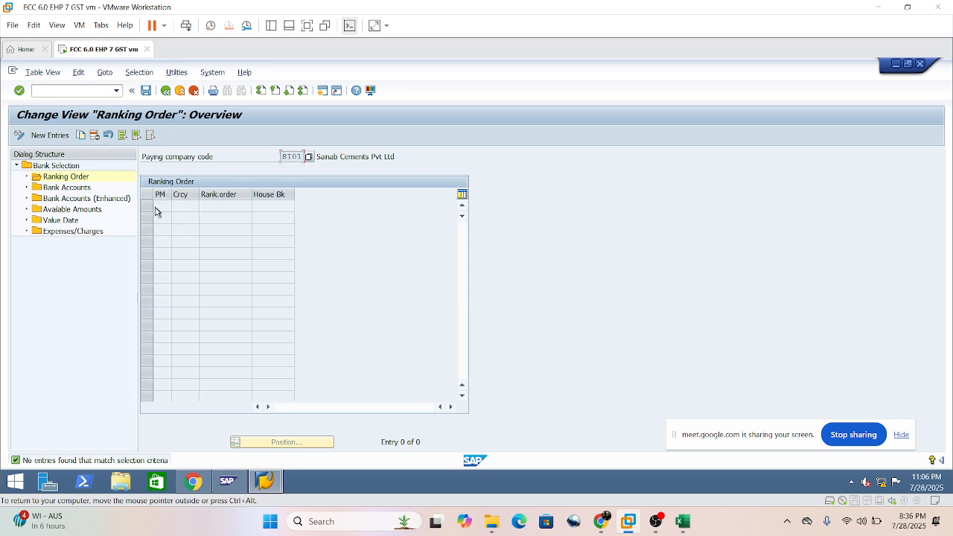
Create a ranking order entry with payment method C, currency INR, ranking order 1 and house bank HDF00.
left_click(53, 135)
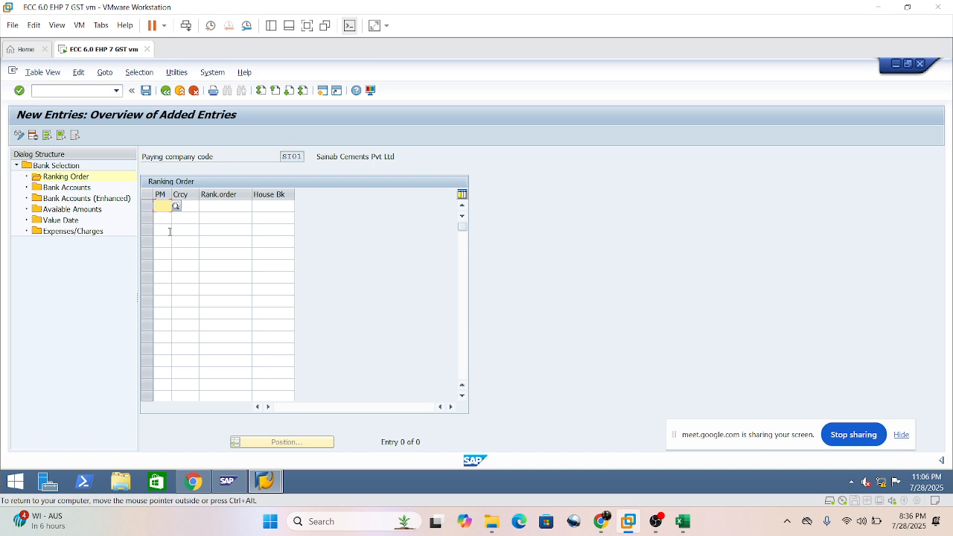
type("C")
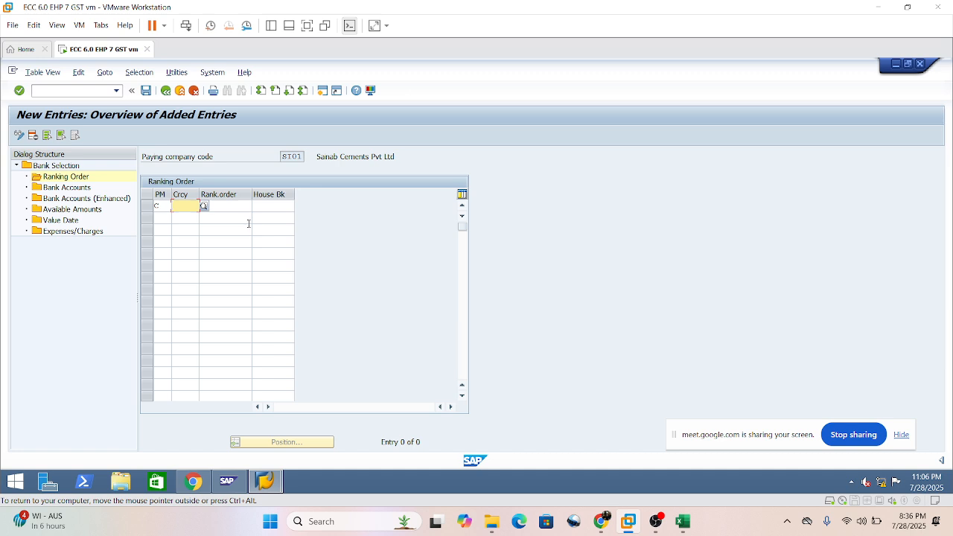
type("INr")
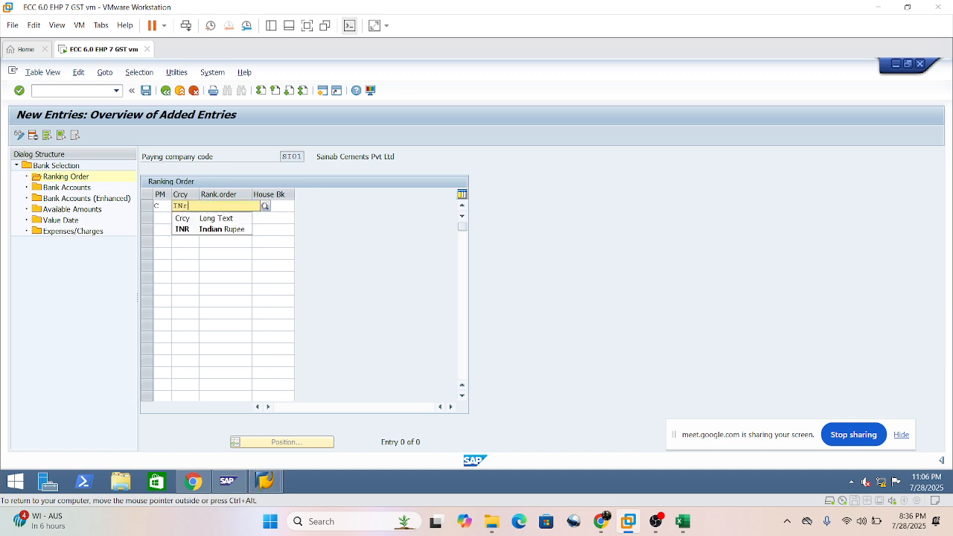
left_click(213, 229)
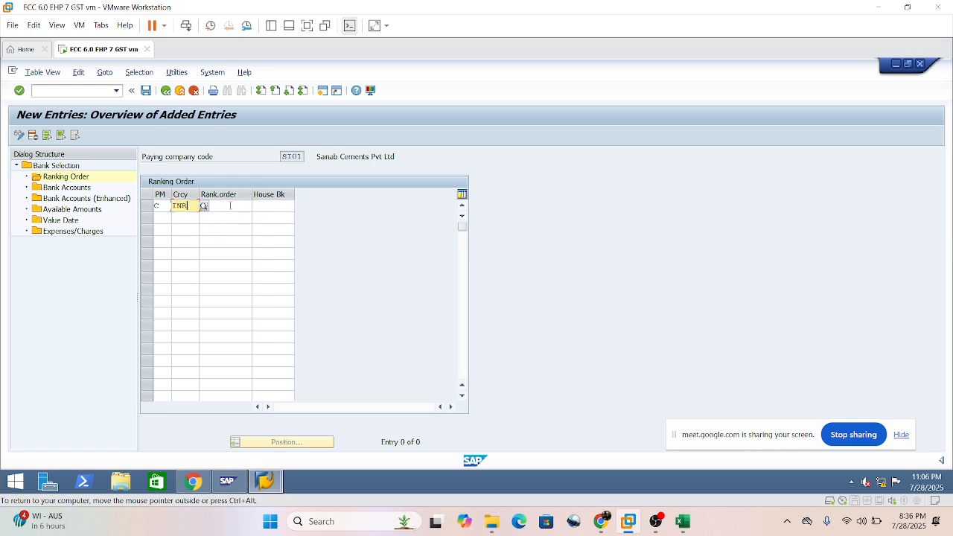
left_click(223, 206)
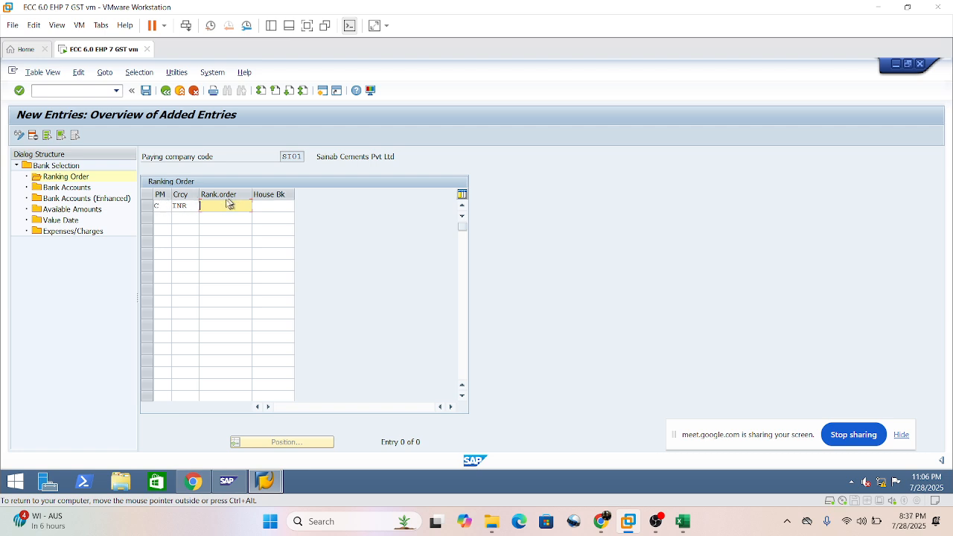
left_click(271, 209)
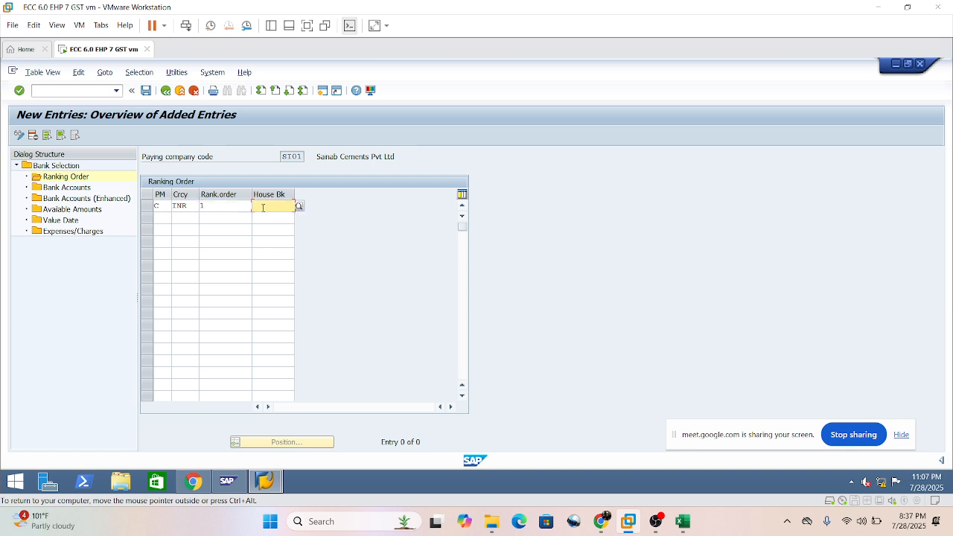
type("hdf")
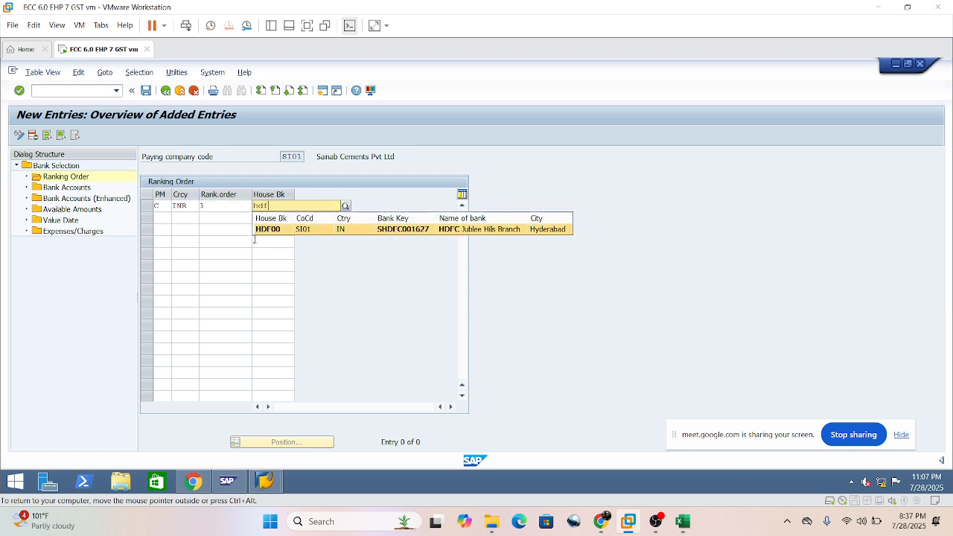
key("Return")
Copy the first ranking order entry into the second row.
left_click(162, 217)
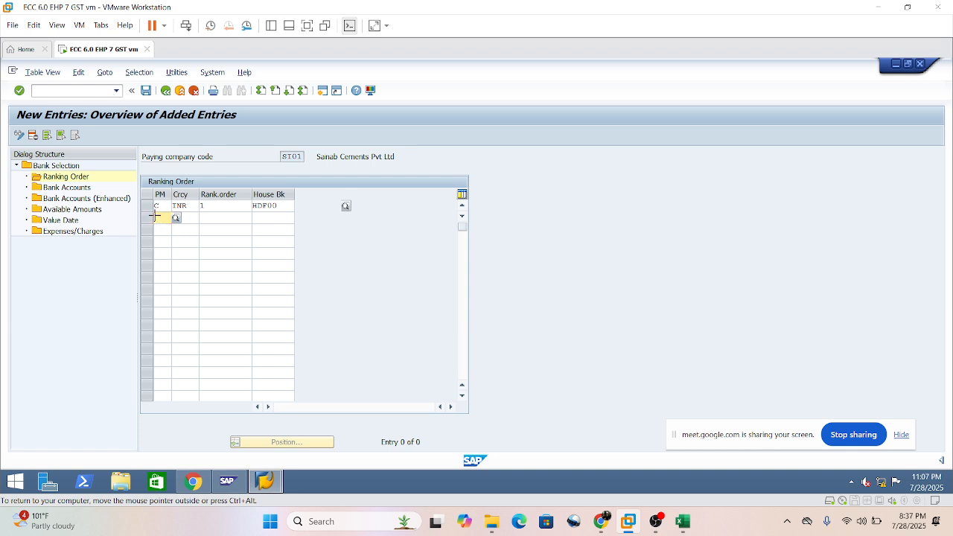
key("ctrl+y")
left_click_drag(155, 204, 267, 204)
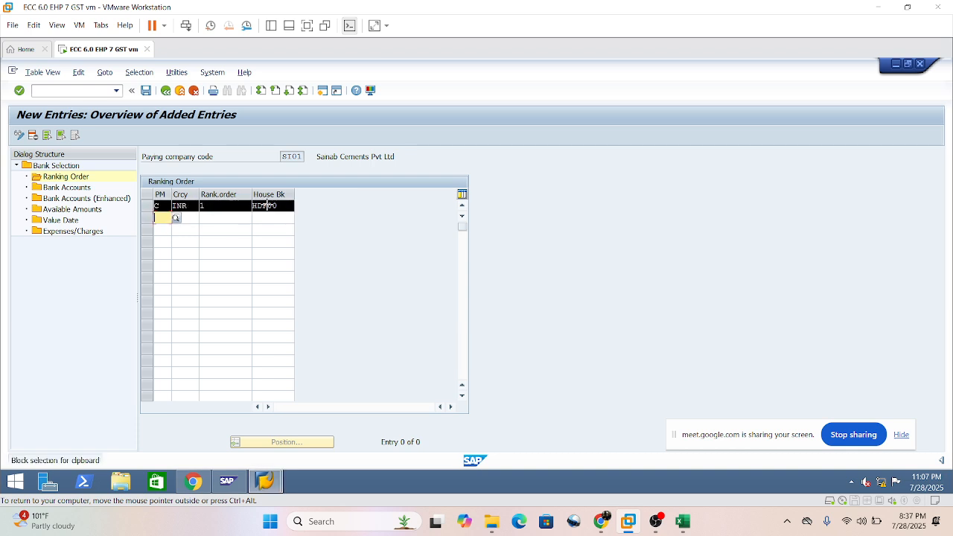
key("ctrl+c")
left_click(155, 206)
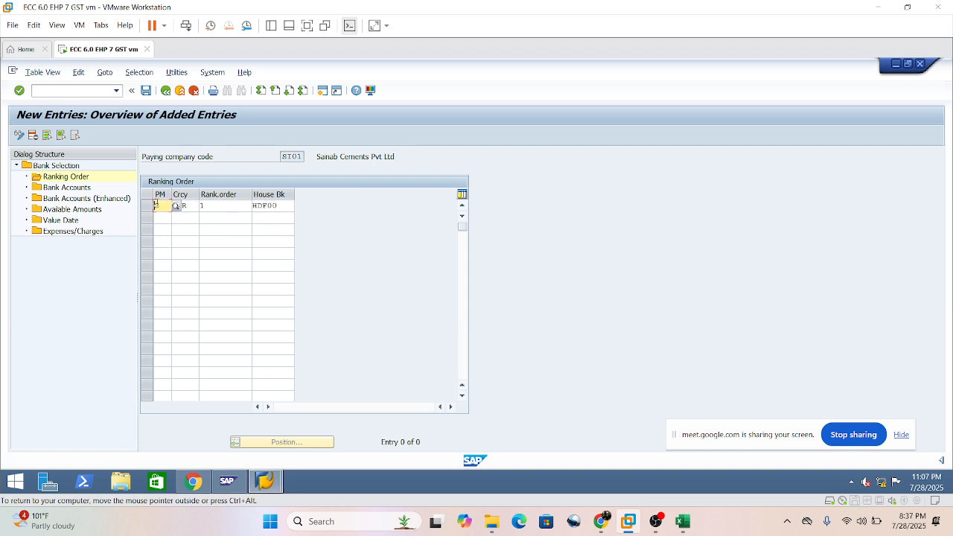
key("ctrl+y")
left_click(157, 205)
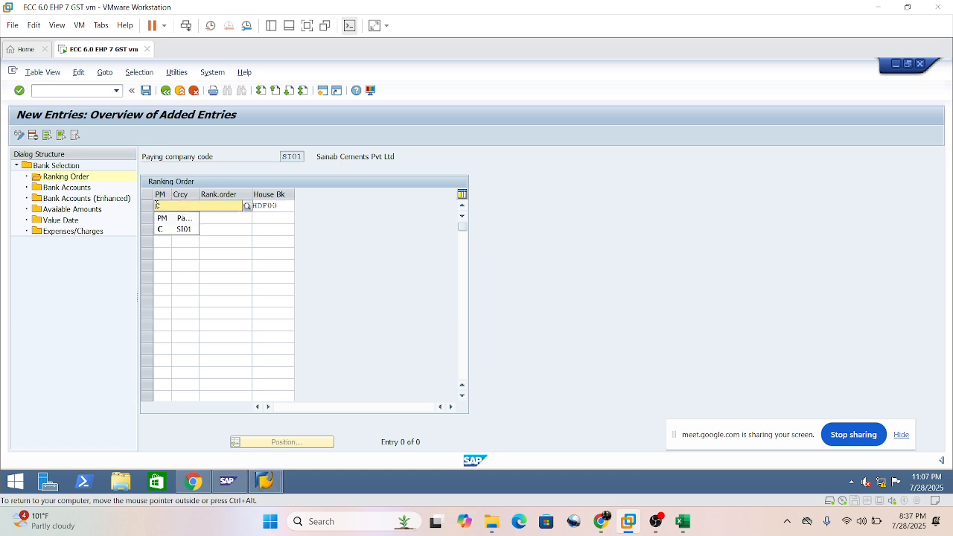
left_click_drag(295, 206, 159, 195)
key("ctrl+c")
left_click(157, 218)
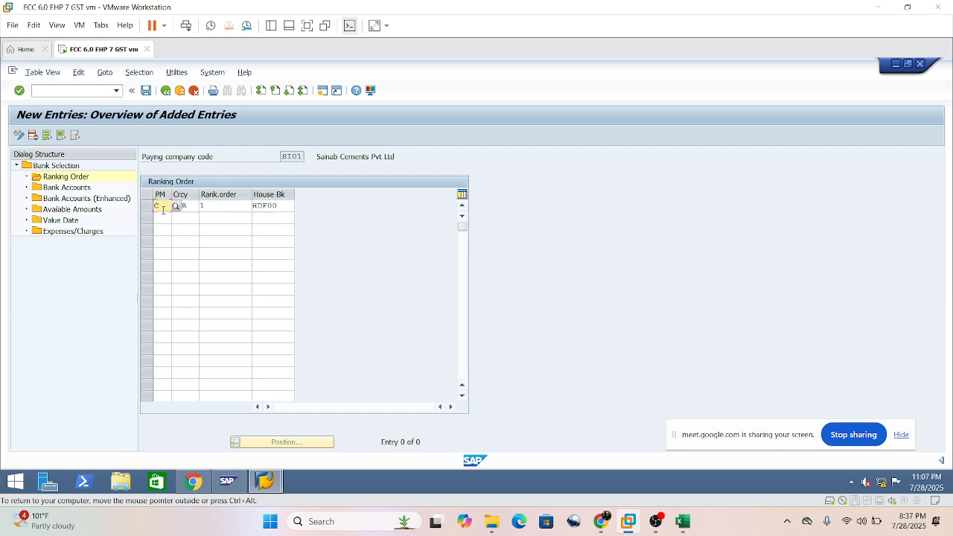
key("ctrl+v")
Set the second entry's ranking order to 2 and its house bank to IDB00.
left_click(212, 218)
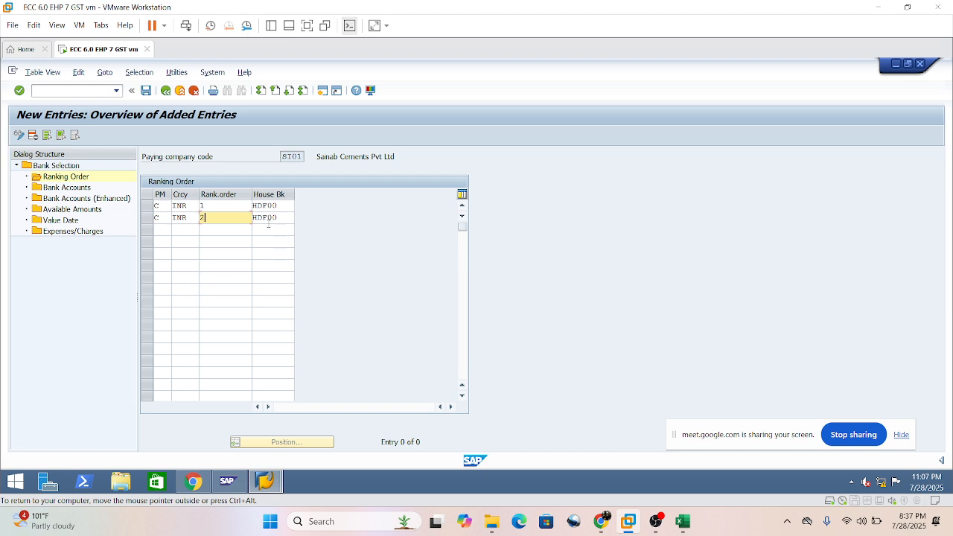
key("Tab")
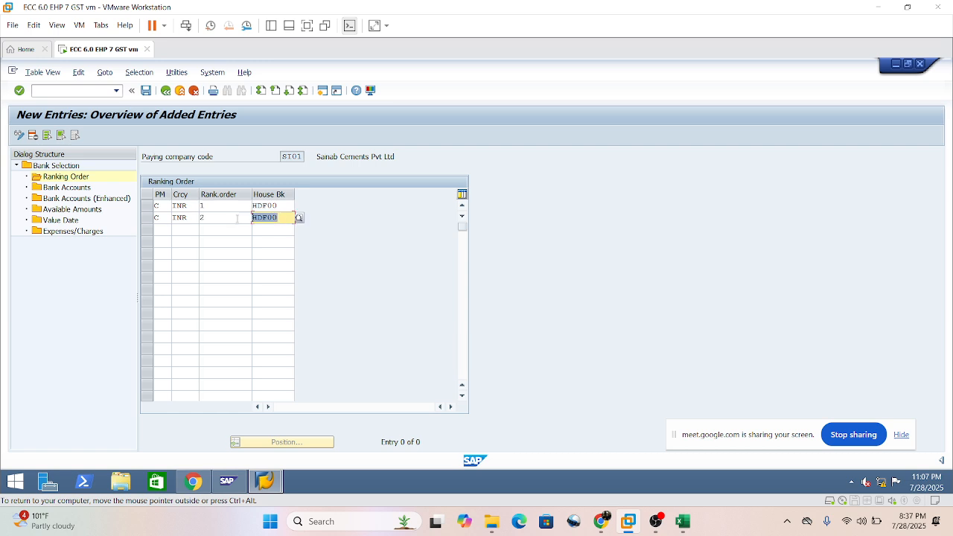
key("Delete")
type("idbi")
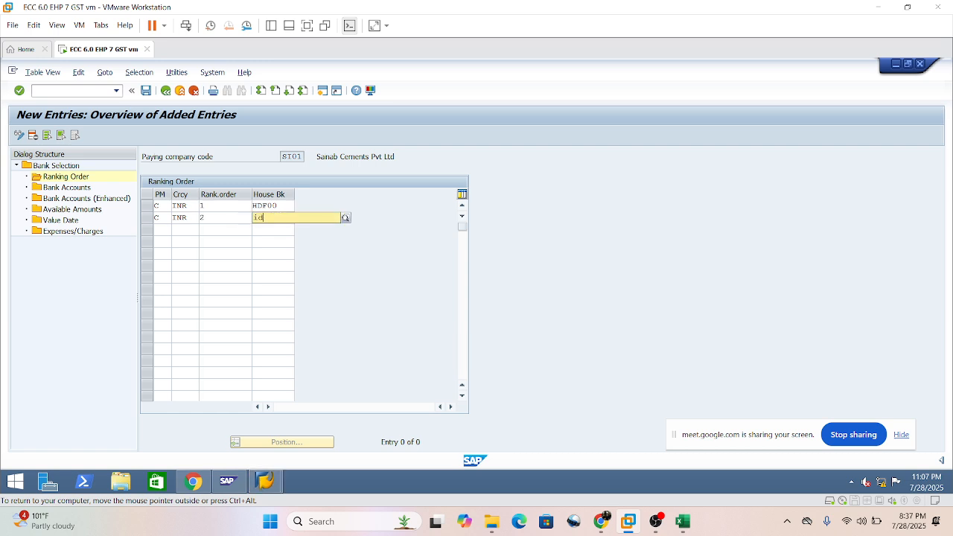
key("BackSpace")
left_click(290, 242)
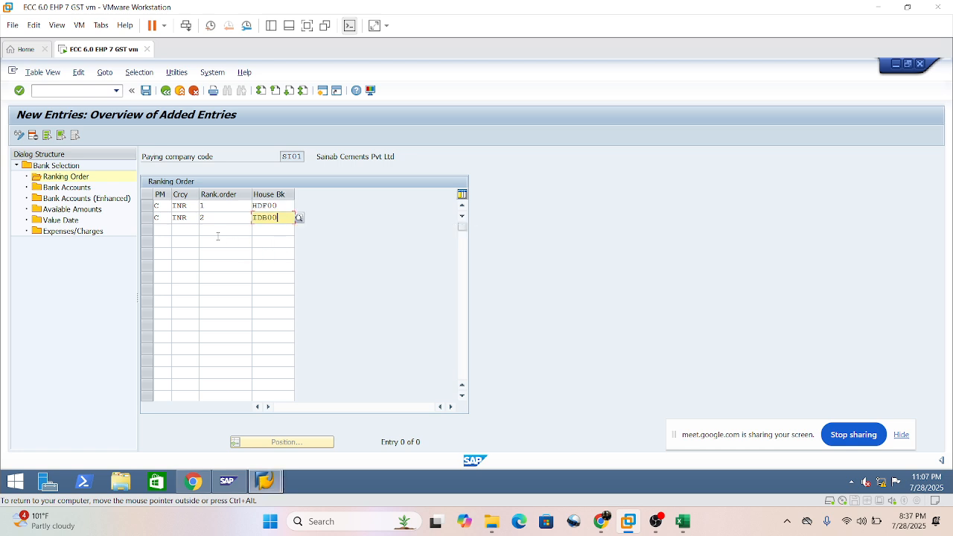
Copy both INR entries for payment method C into the next two empty rows.
left_click(162, 230)
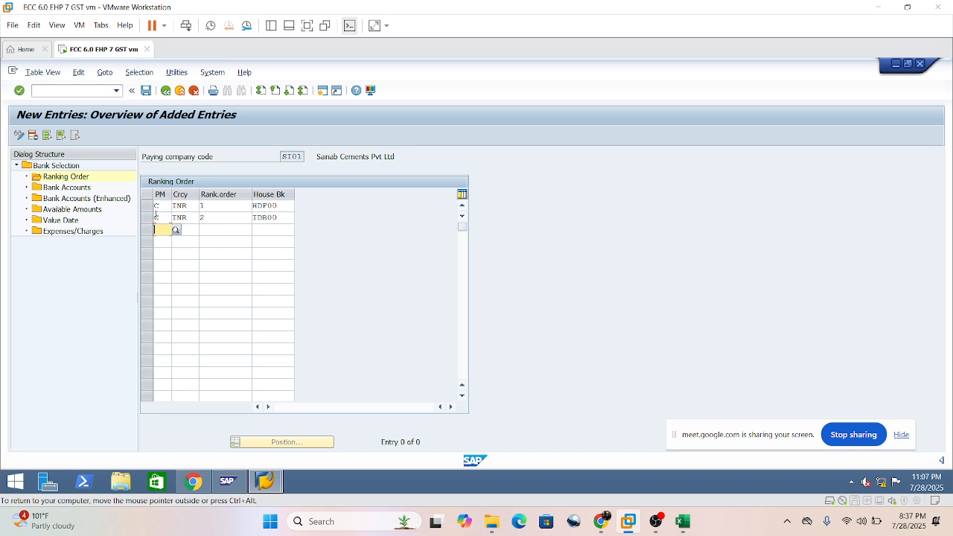
key("ctrl+y")
left_click_drag(155, 201, 270, 220)
key("ctrl+c")
key("ctrl+v")
Change the currency of the two copied entries to SGD and enter ranking order 2 for the IDB00 one.
left_click(191, 230)
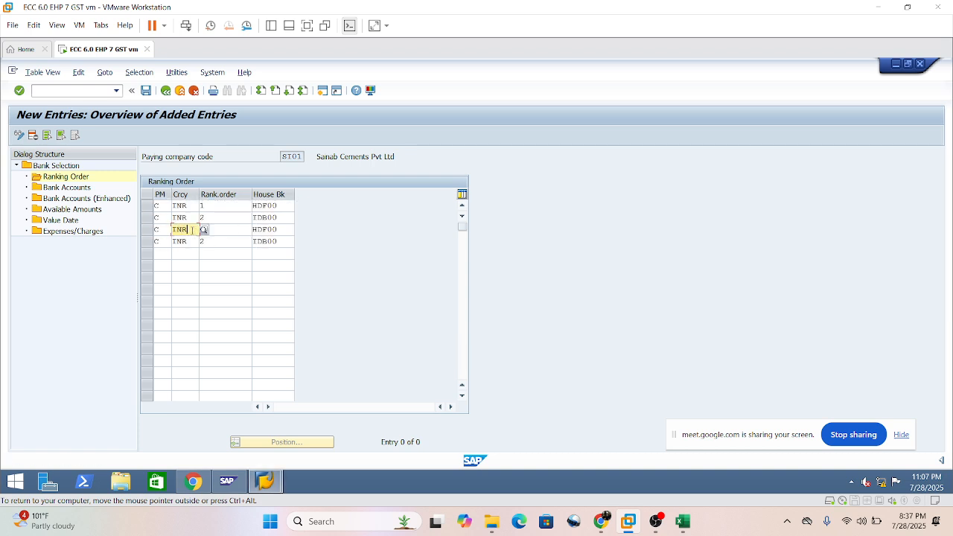
key("BackSpace")
key("BackSpace")
key("BackSpace")
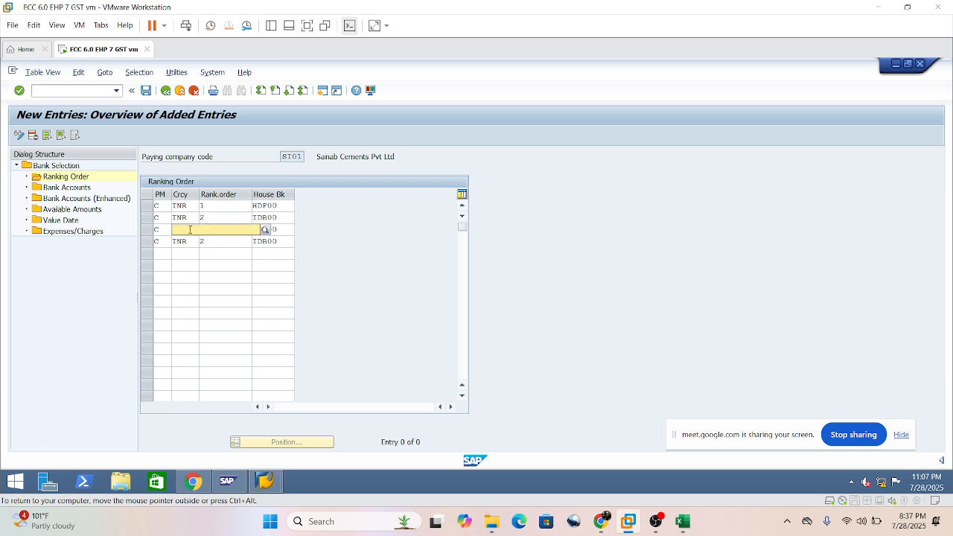
type("sgd")
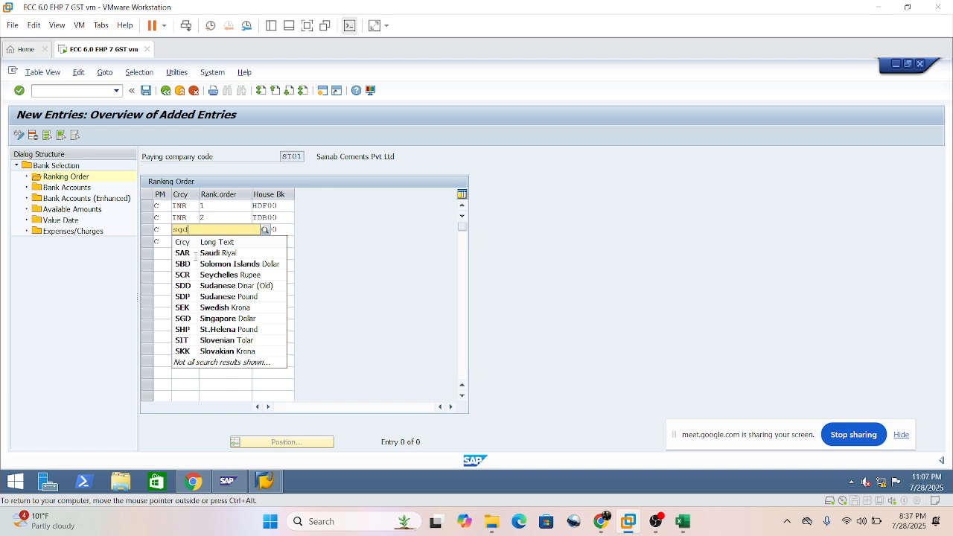
left_click(201, 254)
left_click_drag(188, 230, 171, 242)
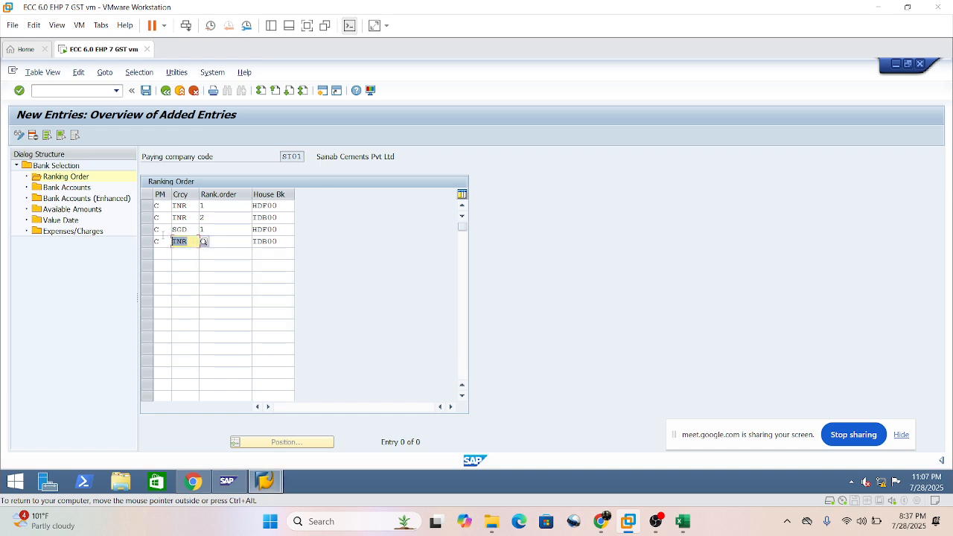
type("sgd")
left_click(225, 244)
type("2")
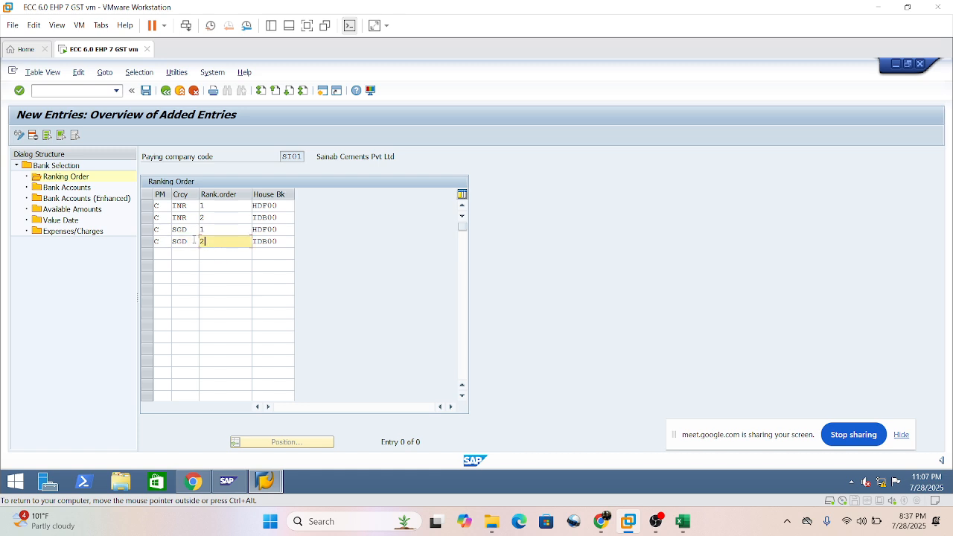
Dismiss the two Chrome notifications covering the SAP window.
left_click(281, 217)
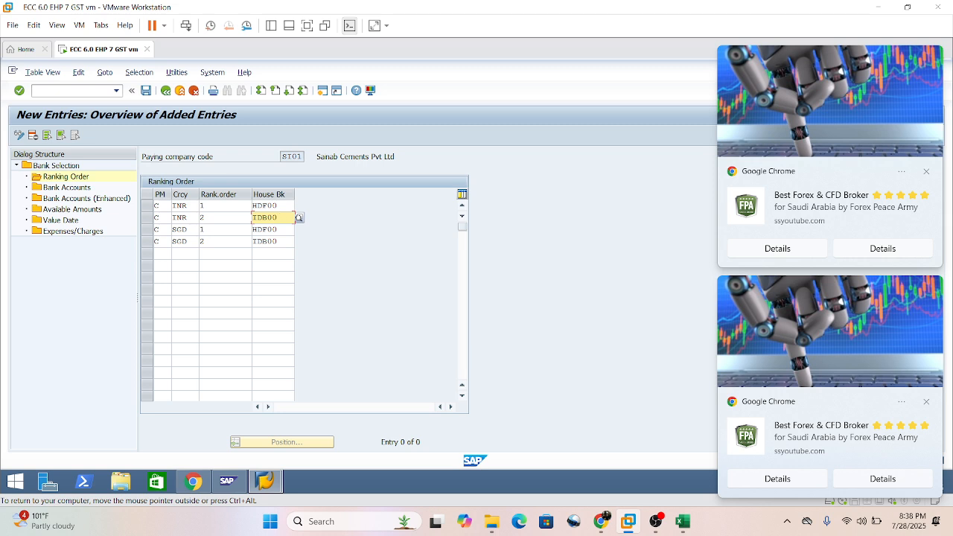
left_click(926, 402)
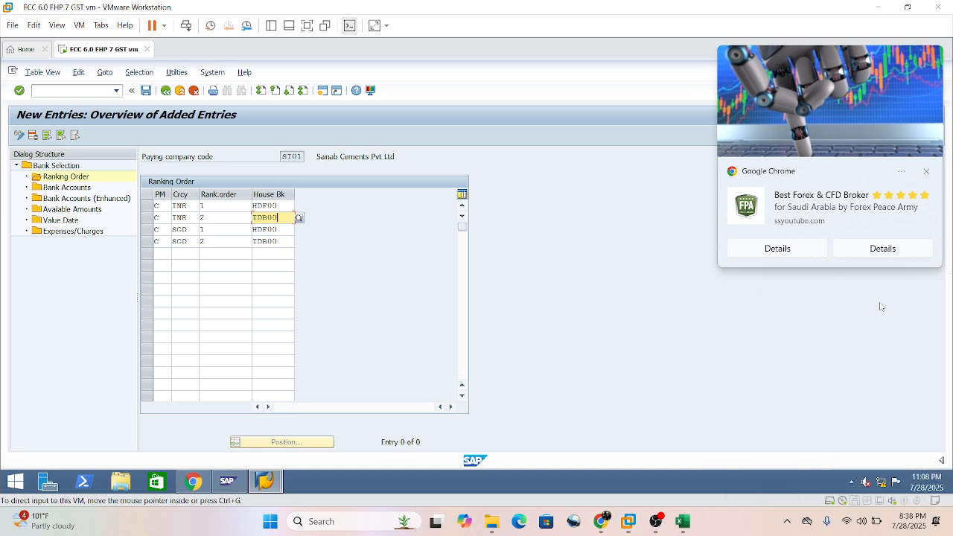
left_click(926, 402)
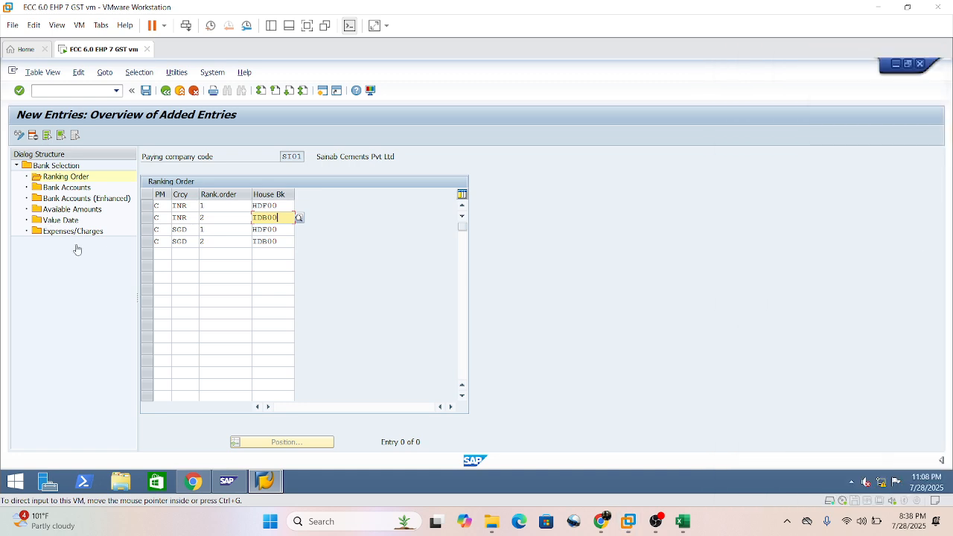
Copy the four INR and SGD entries for payment method C into the next four empty rows.
left_click(160, 254)
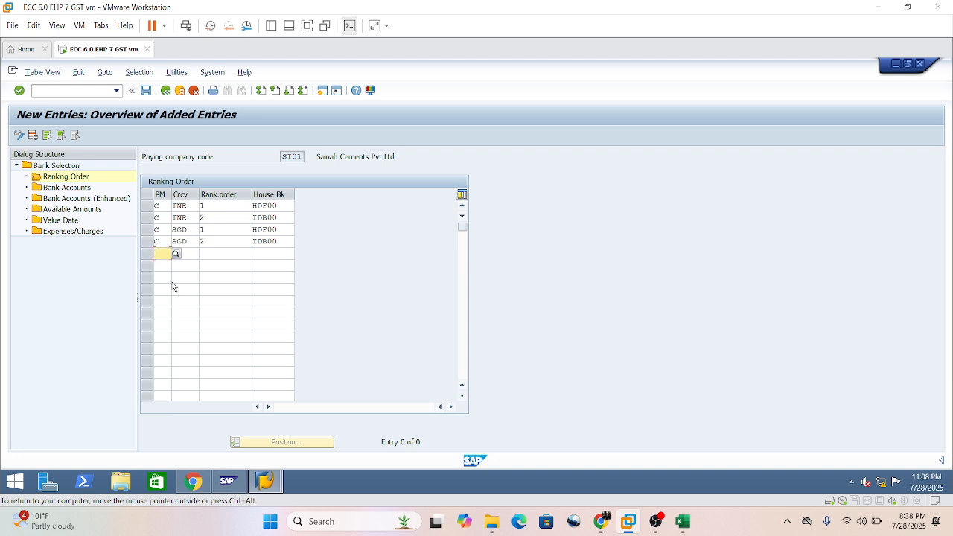
type("C")
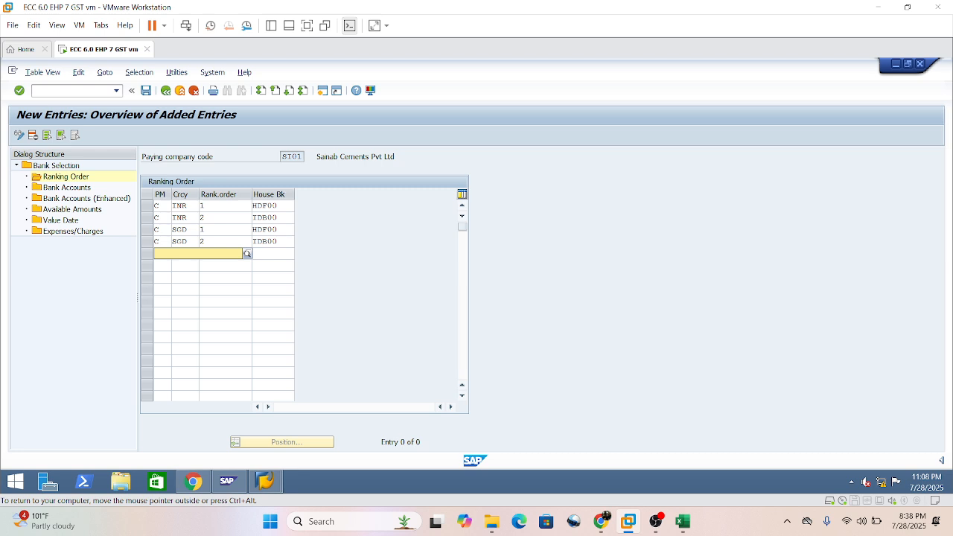
key("ctrl+y")
left_click_drag(157, 206, 276, 242)
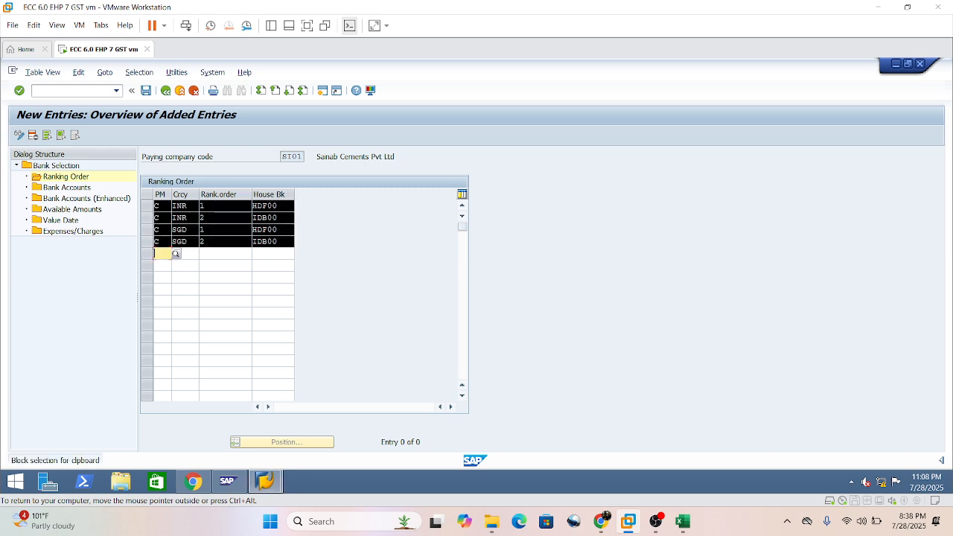
key("ctrl+c")
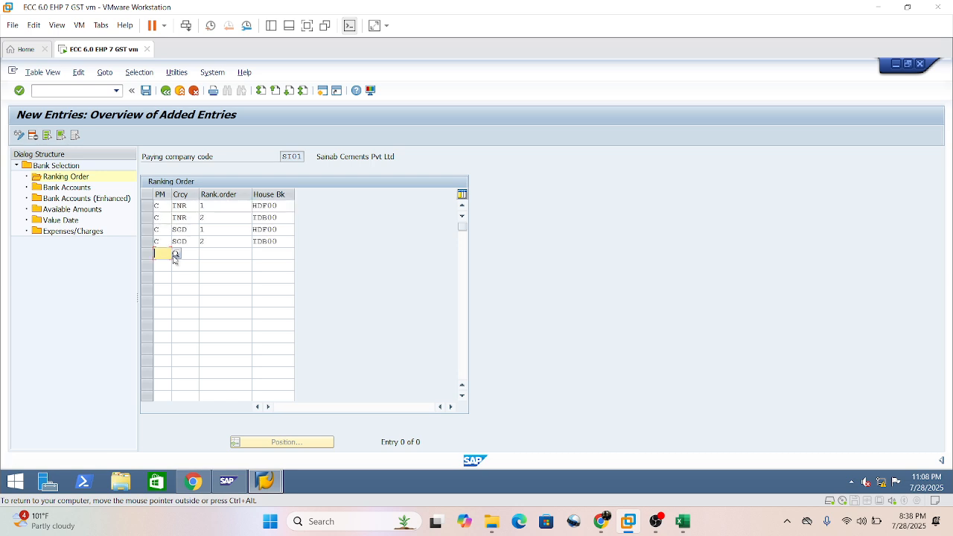
key("ctrl+v")
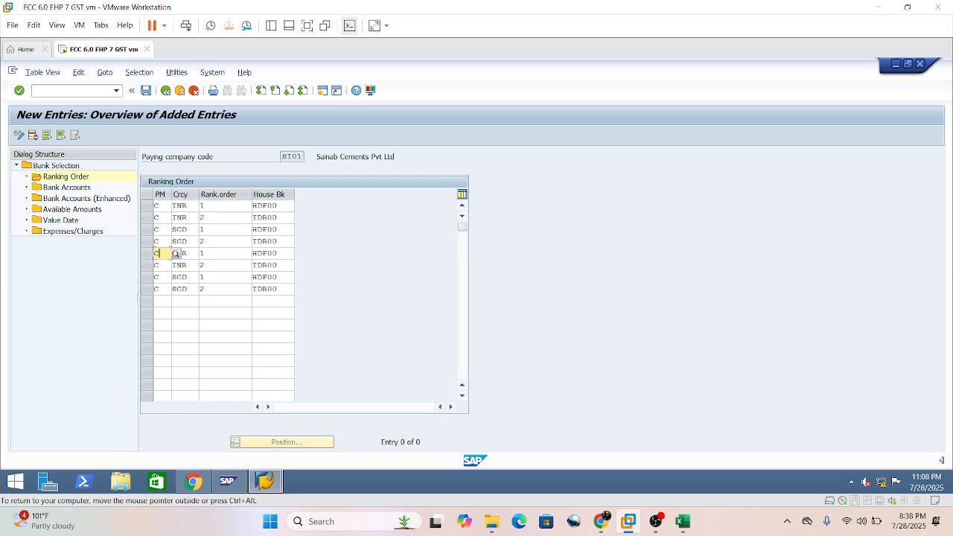
Change the payment method of the two copied INR entries for HDF00 and IDB00 to T.
type("T")
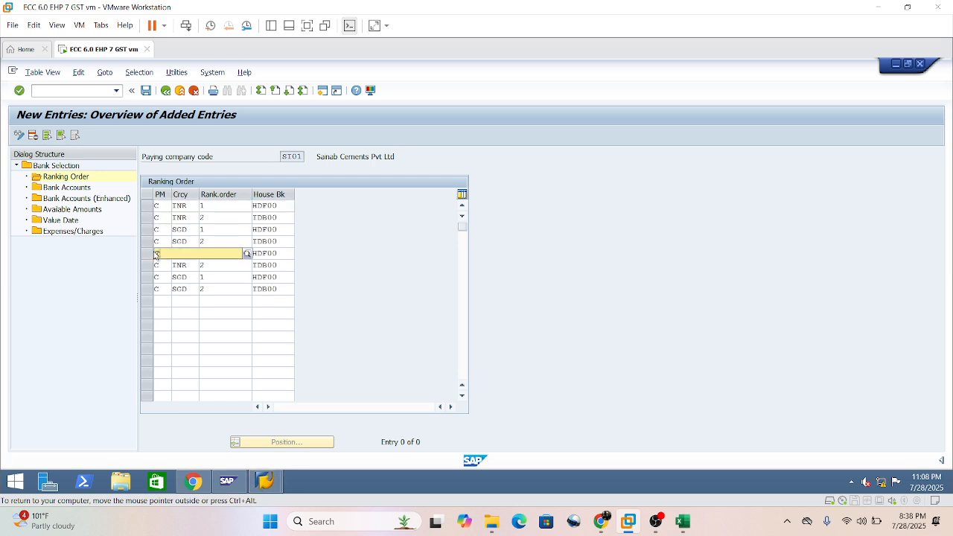
left_click(156, 265)
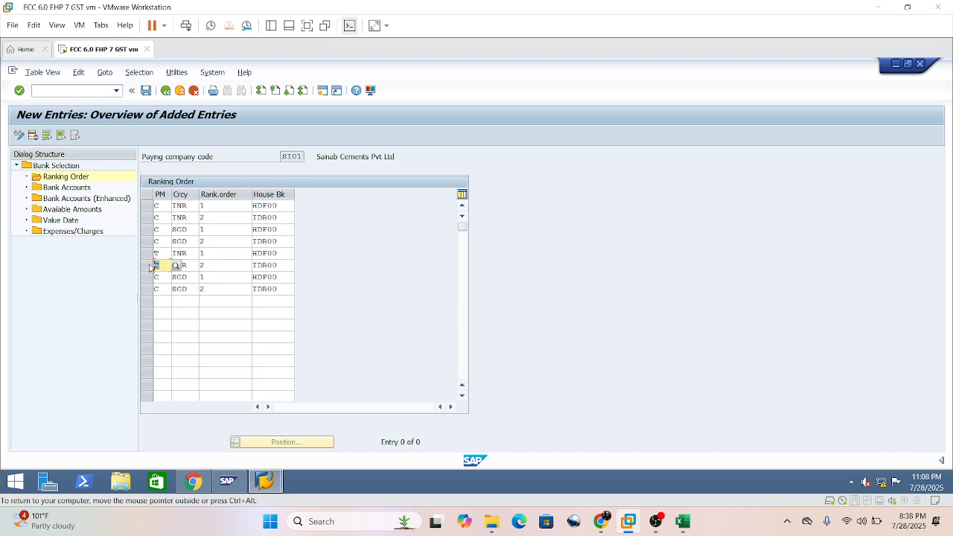
key("BackSpace")
type("T")
Set payment method T on the two copied SGD entries with ranking orders 1 and 2.
left_click(154, 278)
key("BackSpace")
type("T")
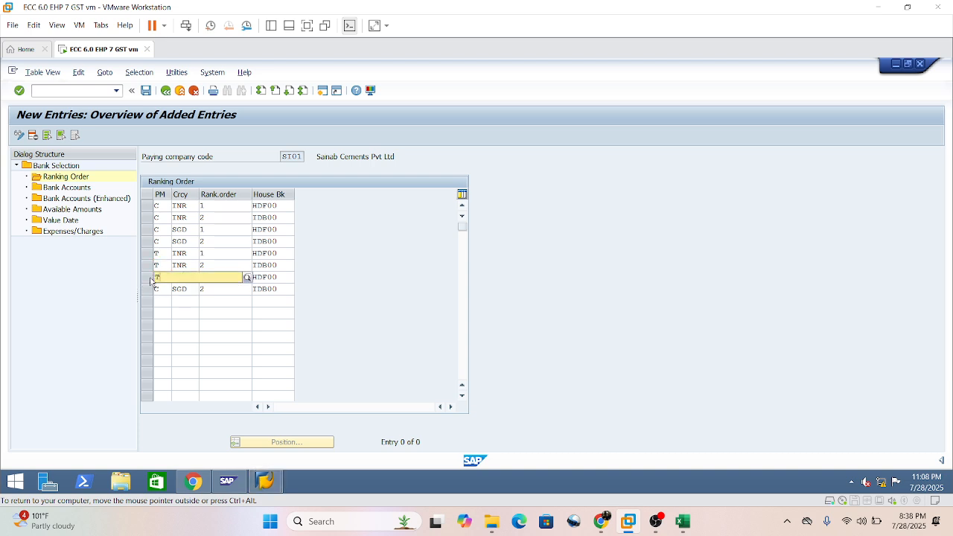
left_click(187, 300)
left_click_drag(159, 288, 114, 285)
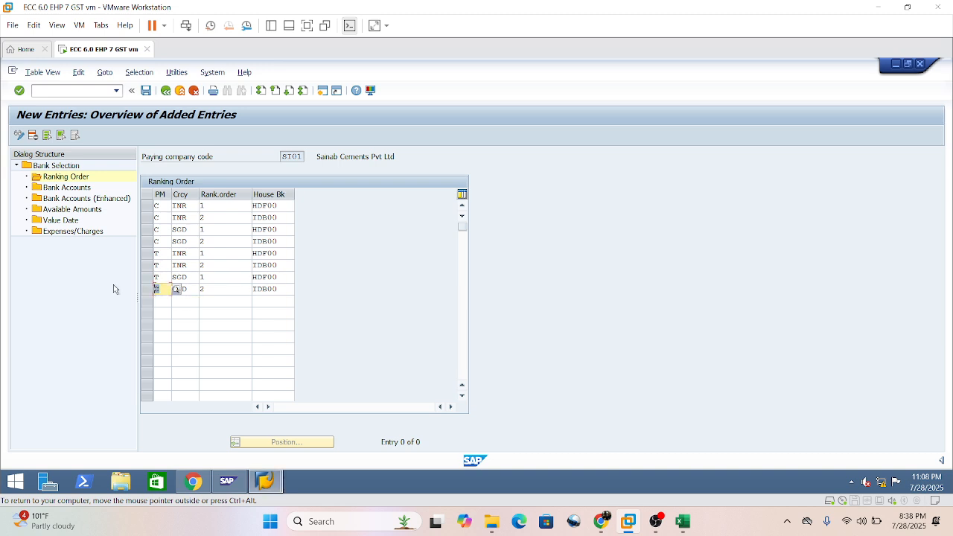
type("Y")
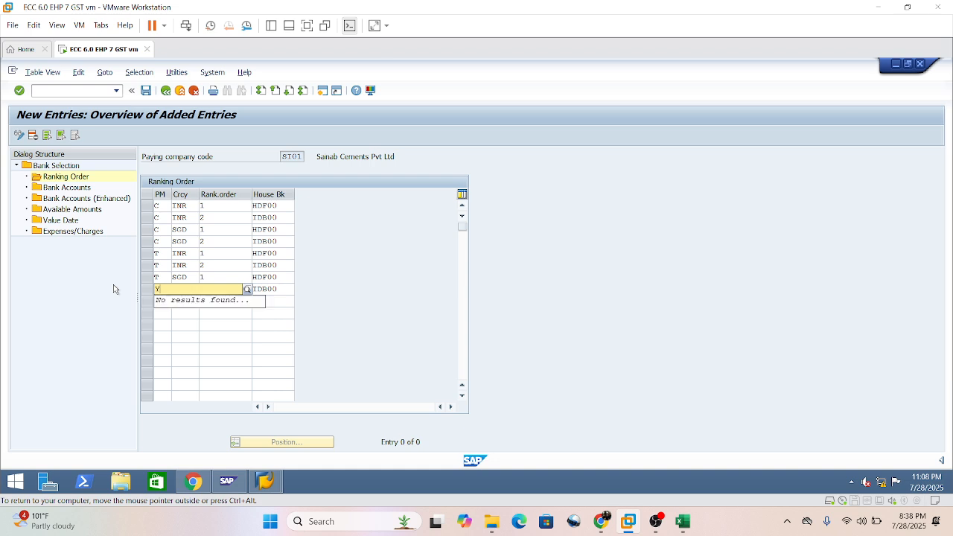
key("BackSpace")
type("T")
left_click(182, 311)
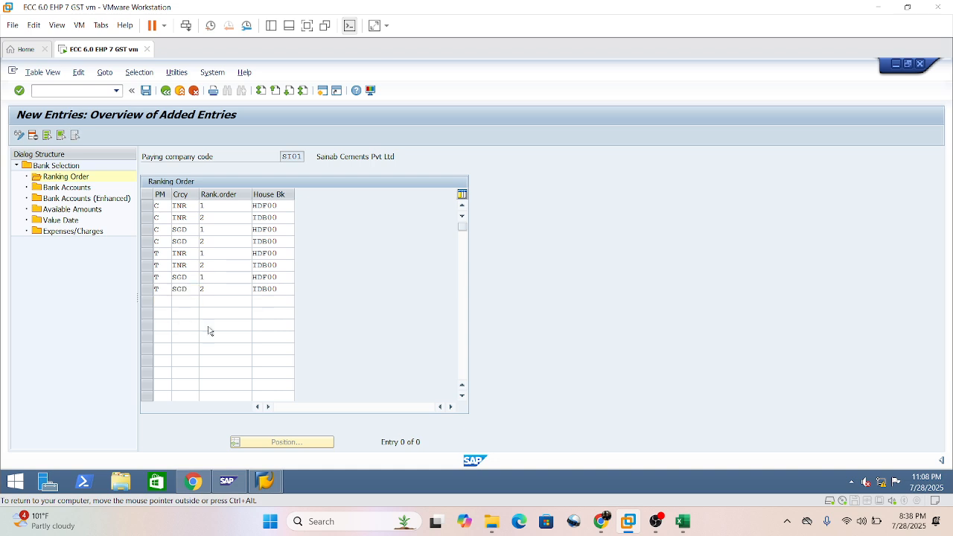
Confirm the ranking order entries for payment methods C and T so the system checks them.
left_click(209, 327)
left_click(274, 276)
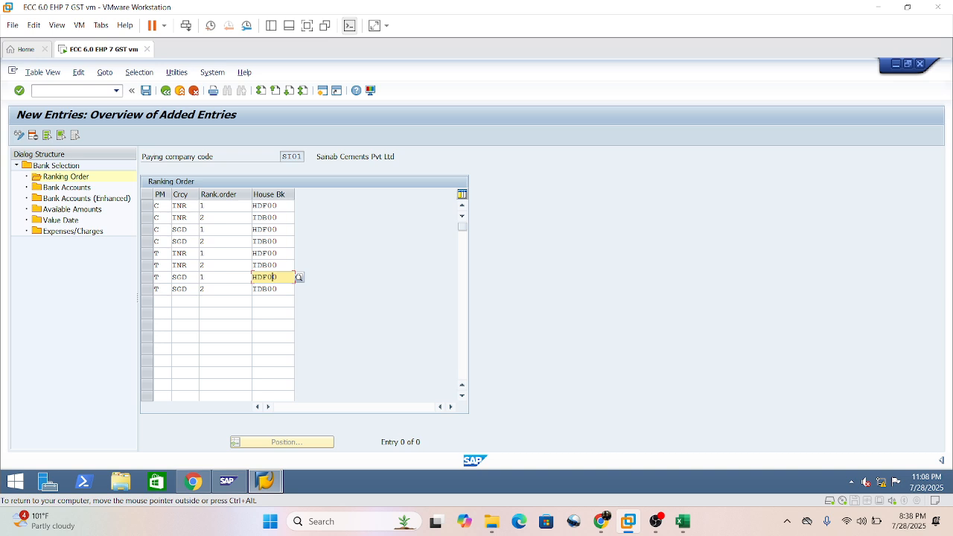
key("Return")
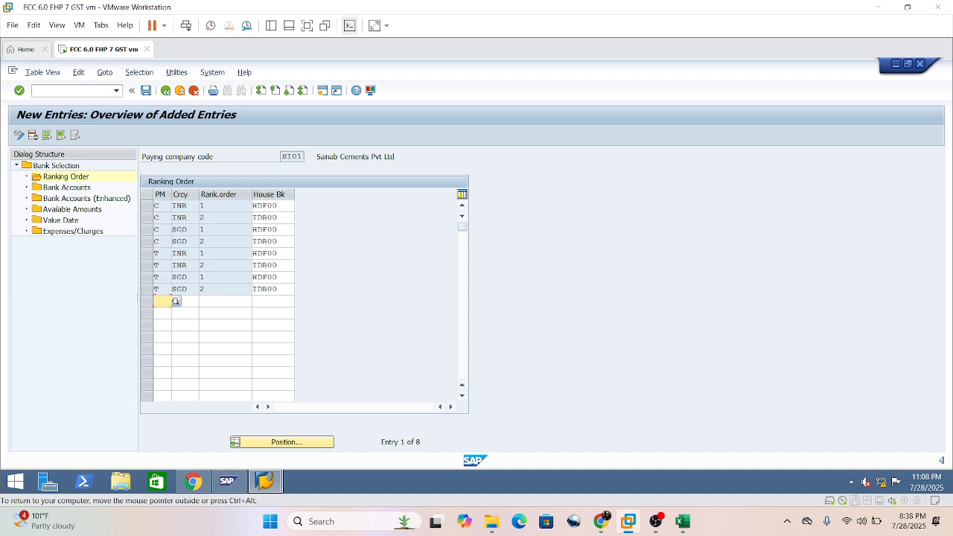
key("Tab")
key("Tab")
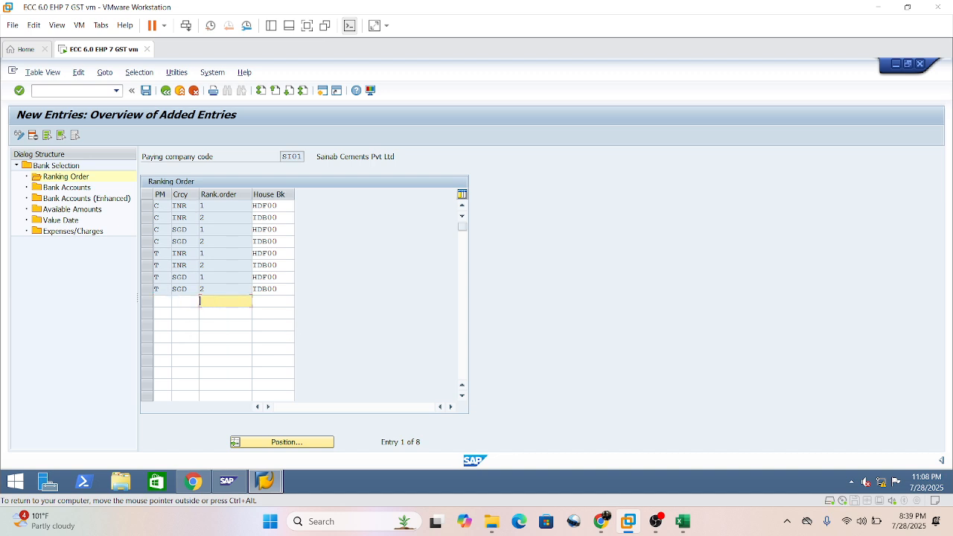
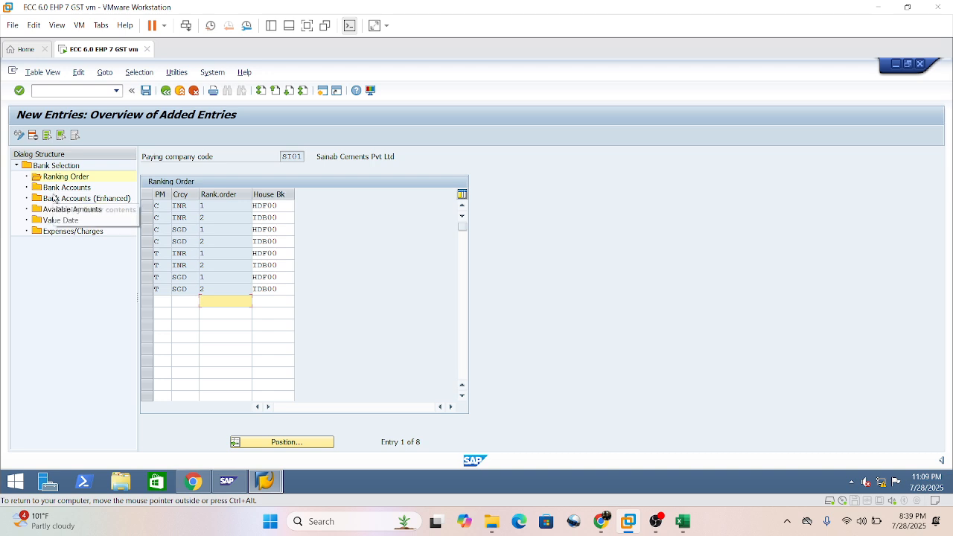
Start new entries in Bank Accounts and enter house bank HDF00, payment method C and currency INR in the first row.
double_click(58, 189)
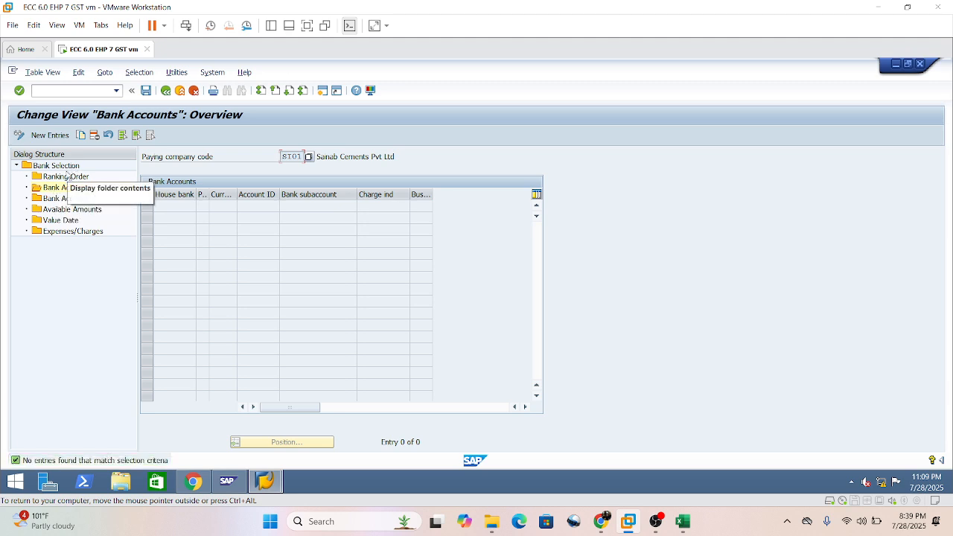
left_click(44, 135)
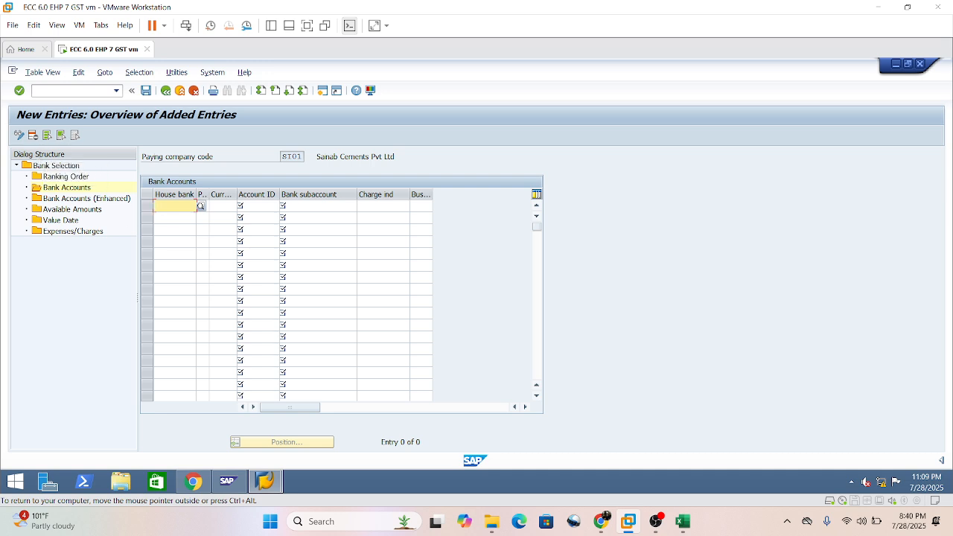
type("HDF00")
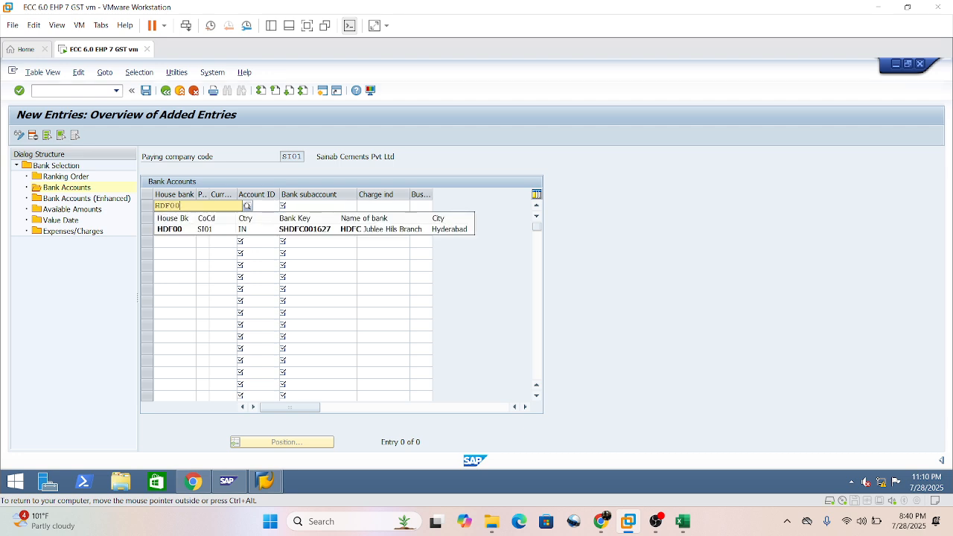
left_click(196, 229)
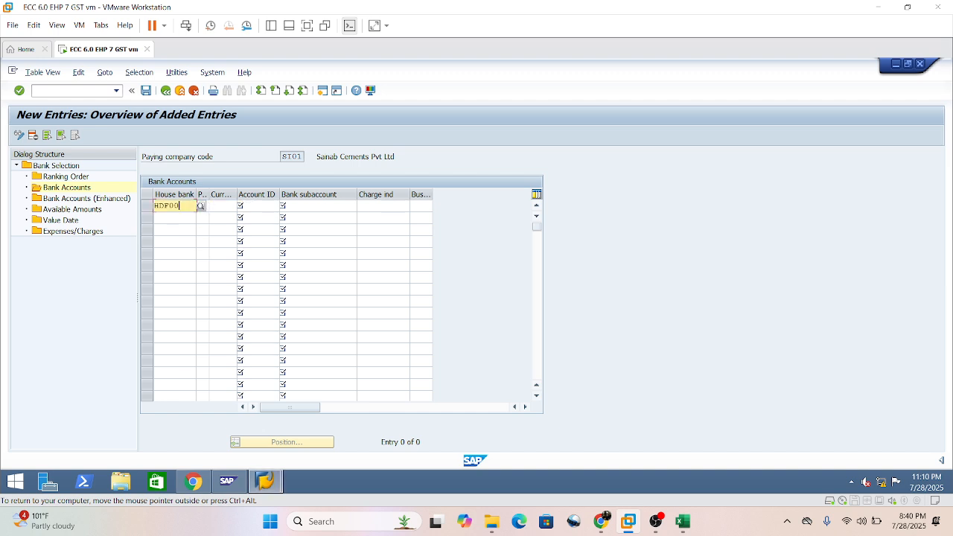
left_click(201, 206)
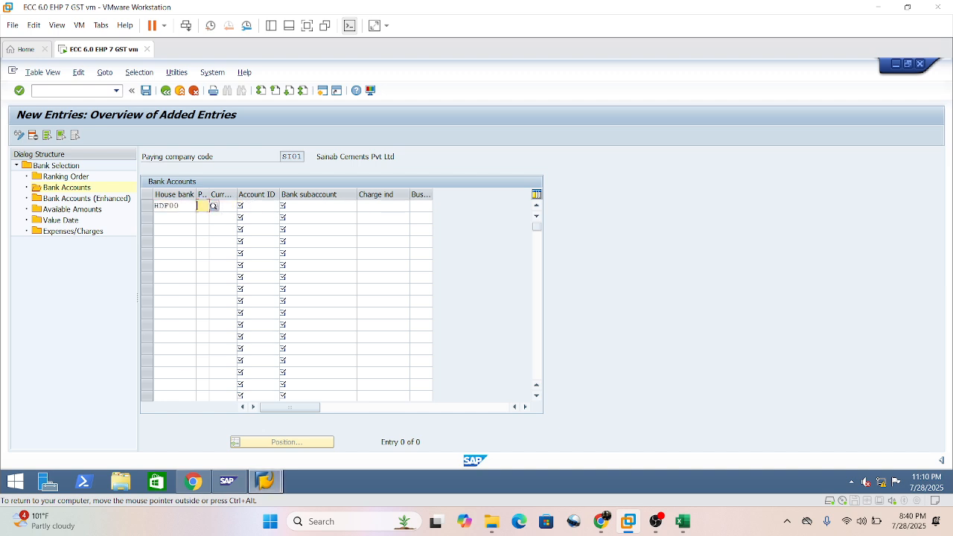
type("C")
left_click(222, 229)
left_click(222, 206)
type("INR")
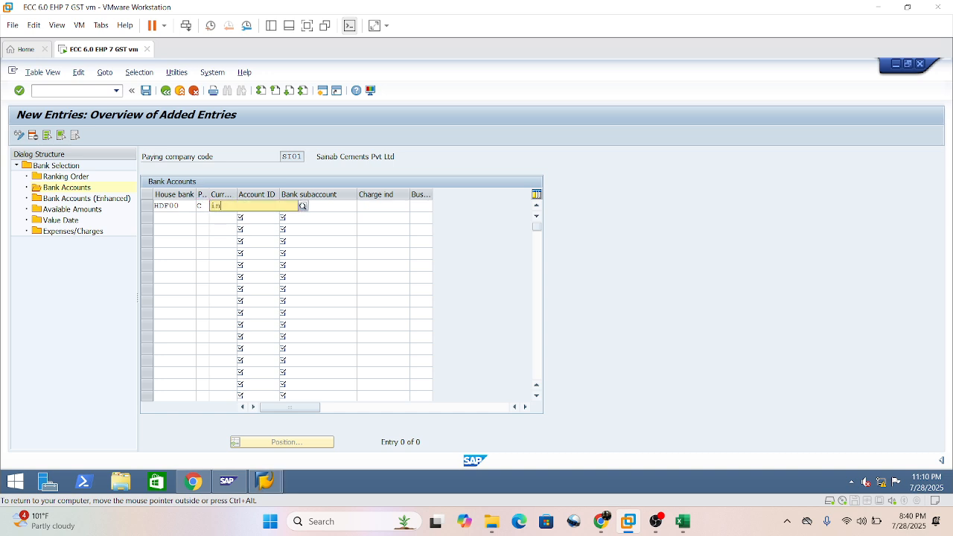
left_click(223, 229)
Complete the first bank account entry with account ID HDFCA, the bank subaccount number and business area SHYD.
left_click(246, 206)
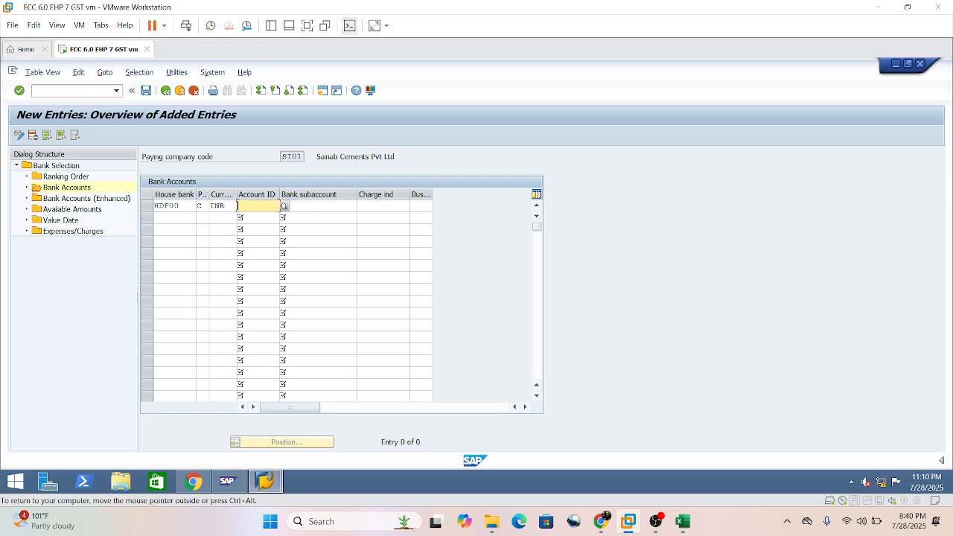
type("HDFCA")
left_click(290, 216)
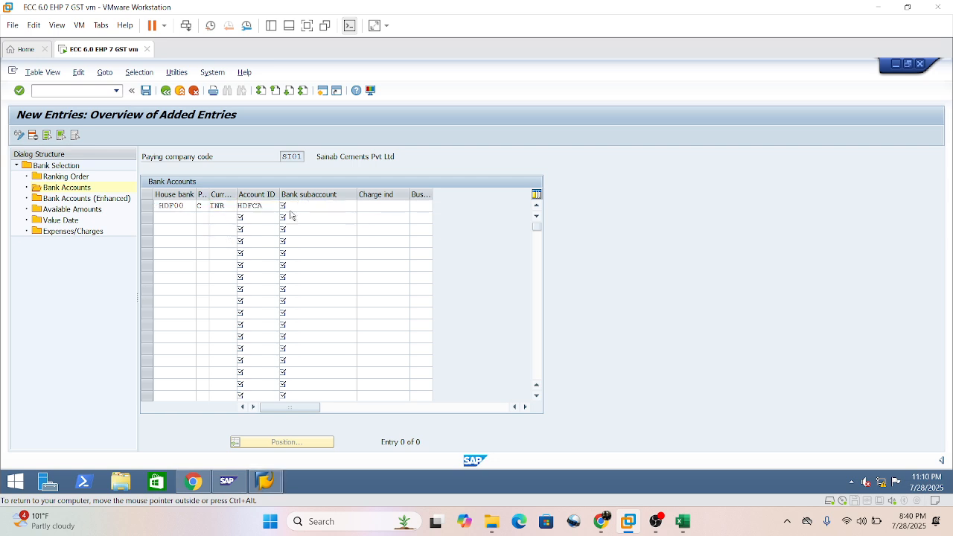
left_click(294, 207)
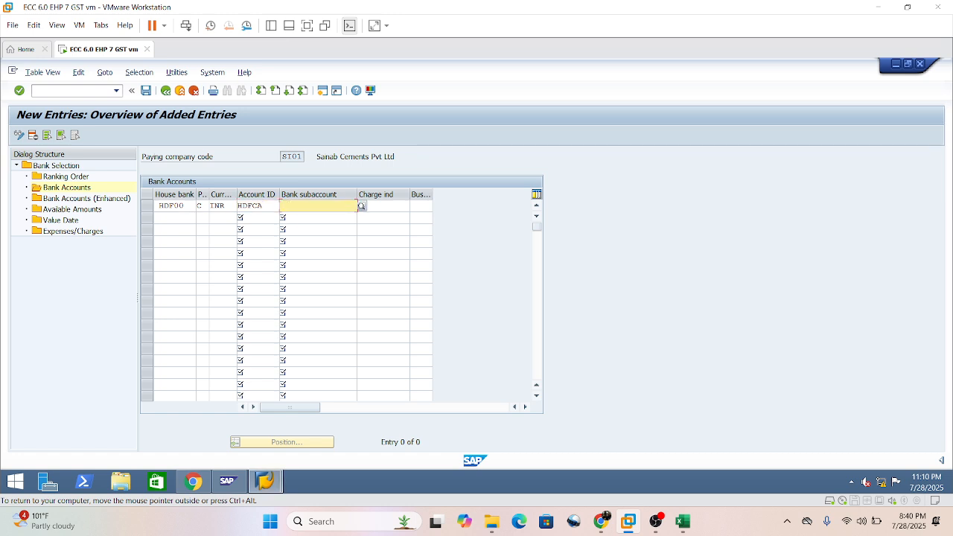
type("241001")
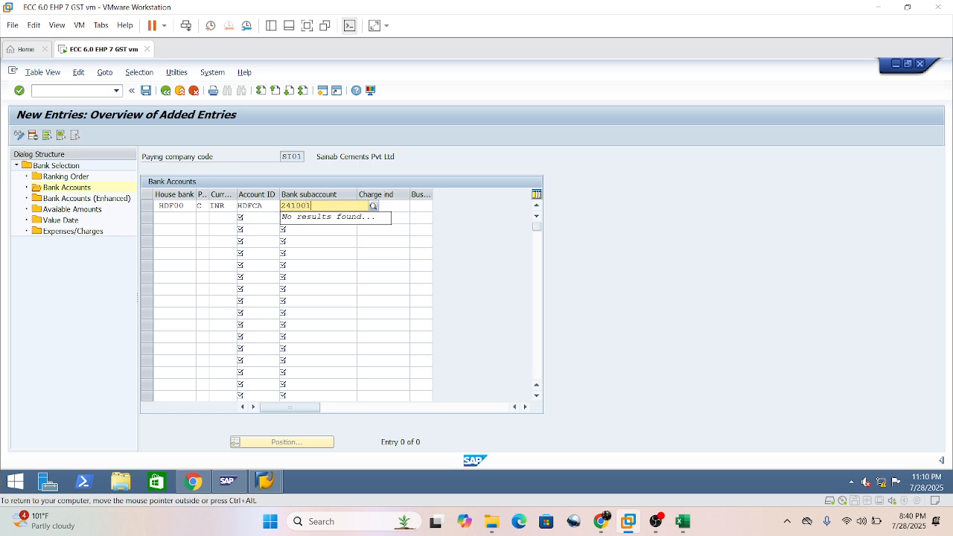
left_click(317, 241)
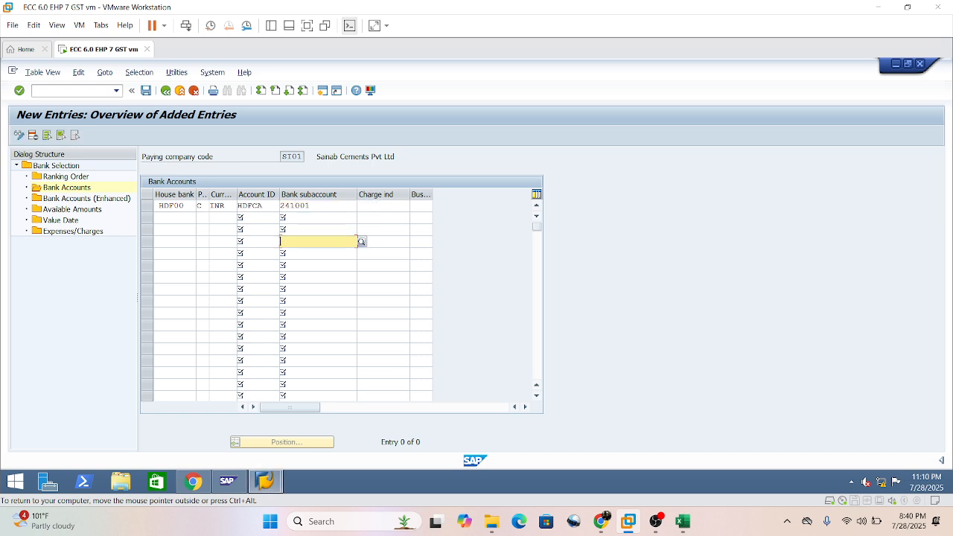
left_click(382, 206)
left_click(420, 206)
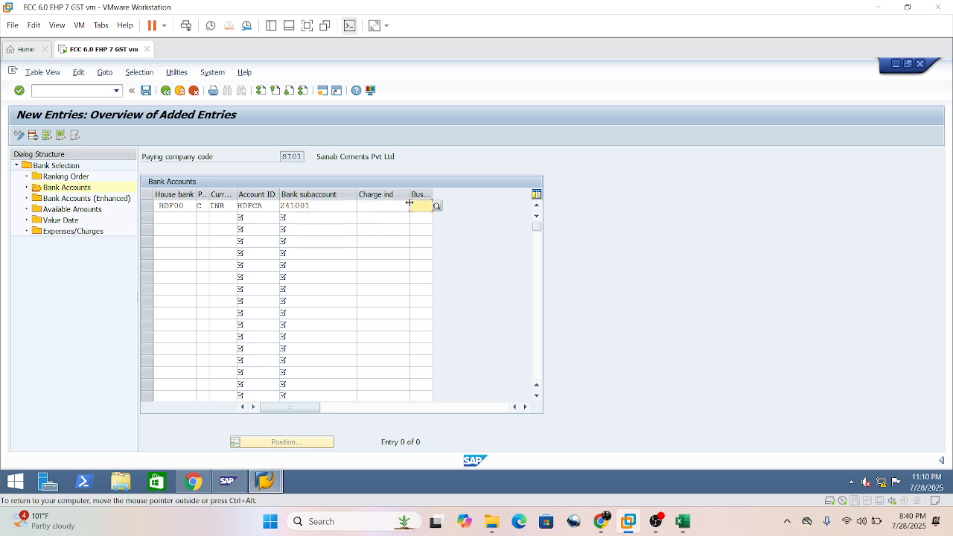
type("shy")
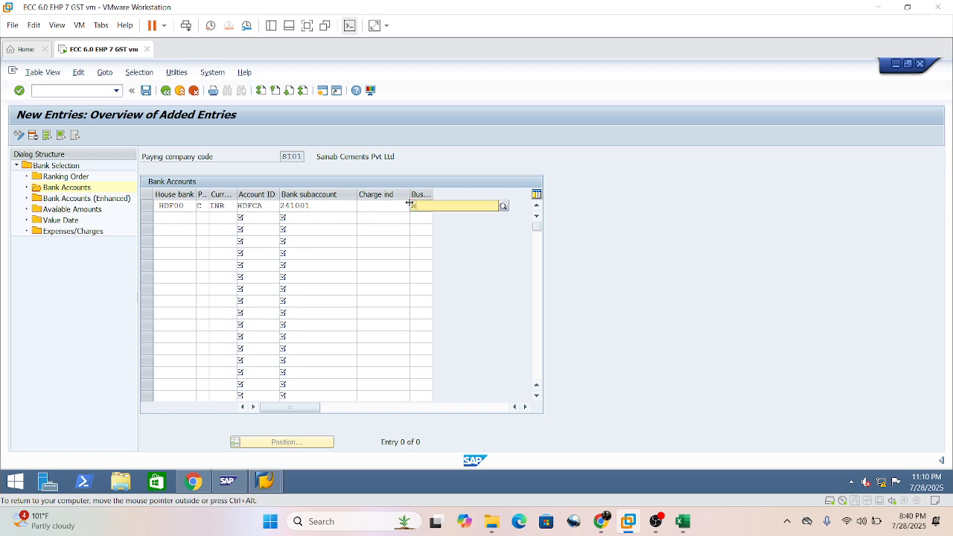
left_click(436, 231)
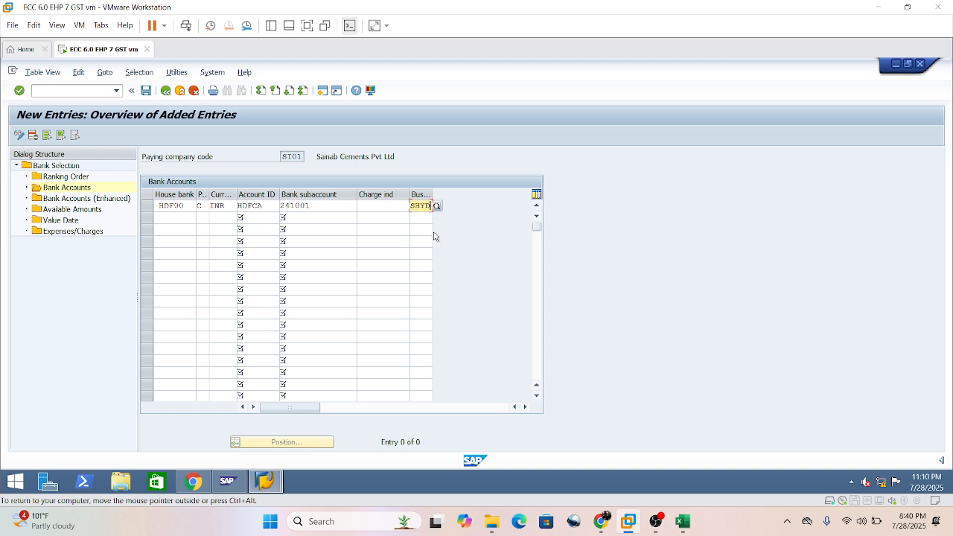
key("Return")
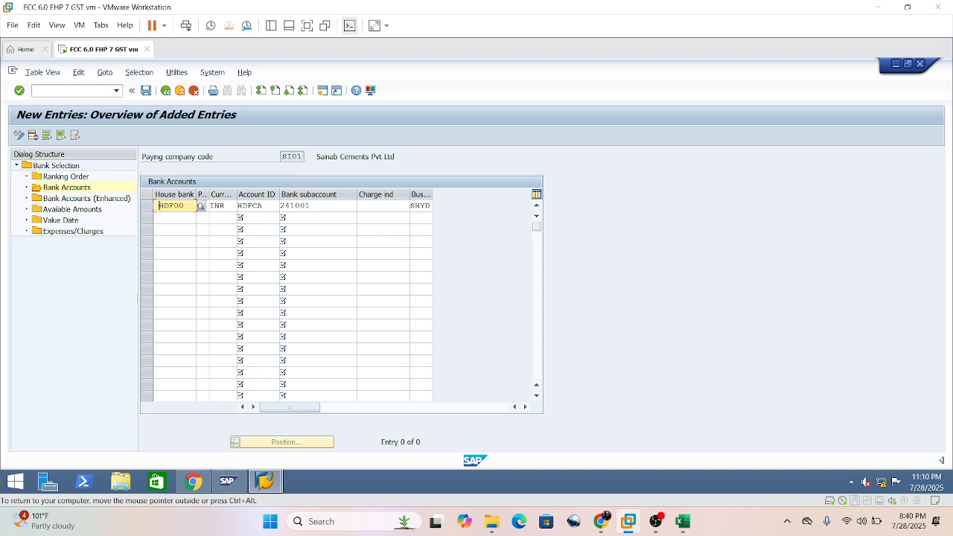
Correct the first row's house bank to HDF00 without a leading space.
key("Delete")
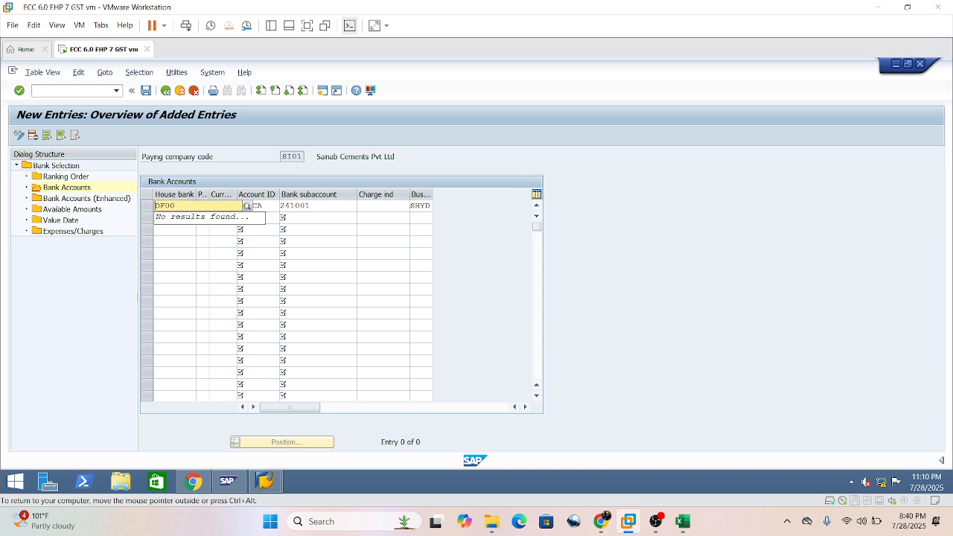
type("H")
key("Return")
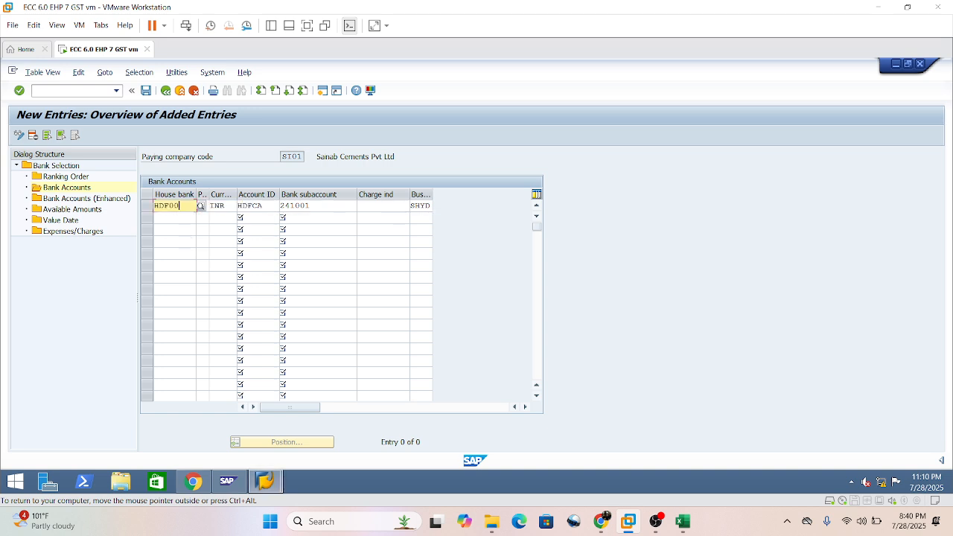
Copy the complete HDF00 INR entry into the second row.
left_click(173, 217)
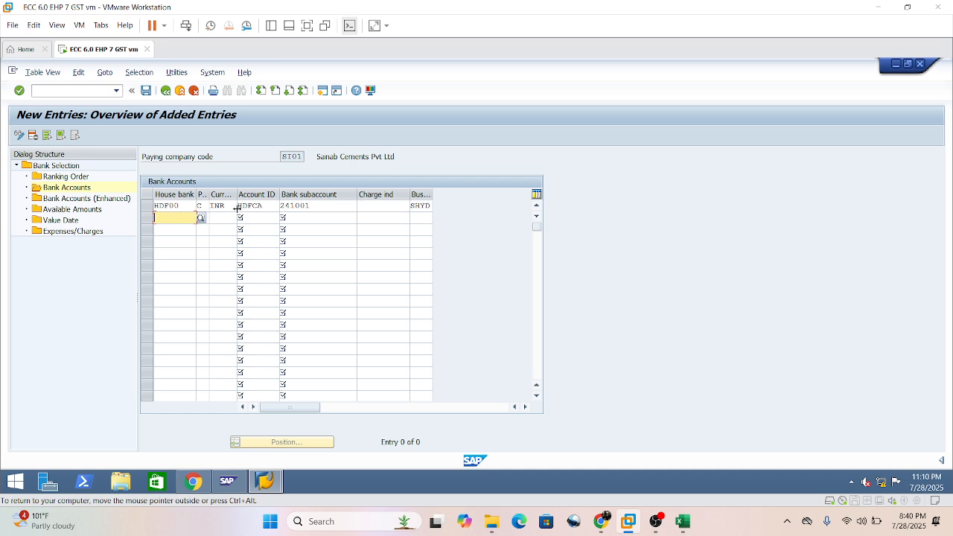
key("BackSpace")
key("ctrl+y")
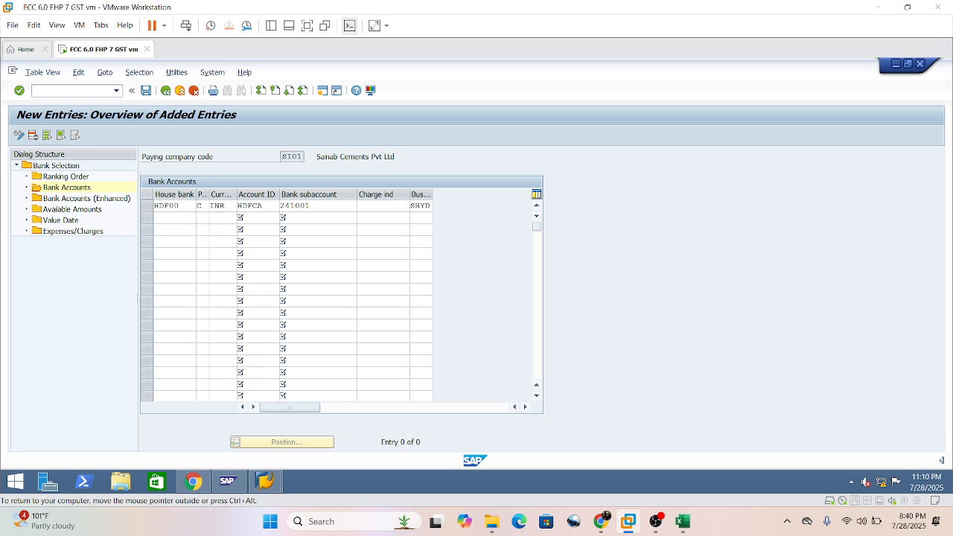
left_click_drag(157, 206, 421, 206)
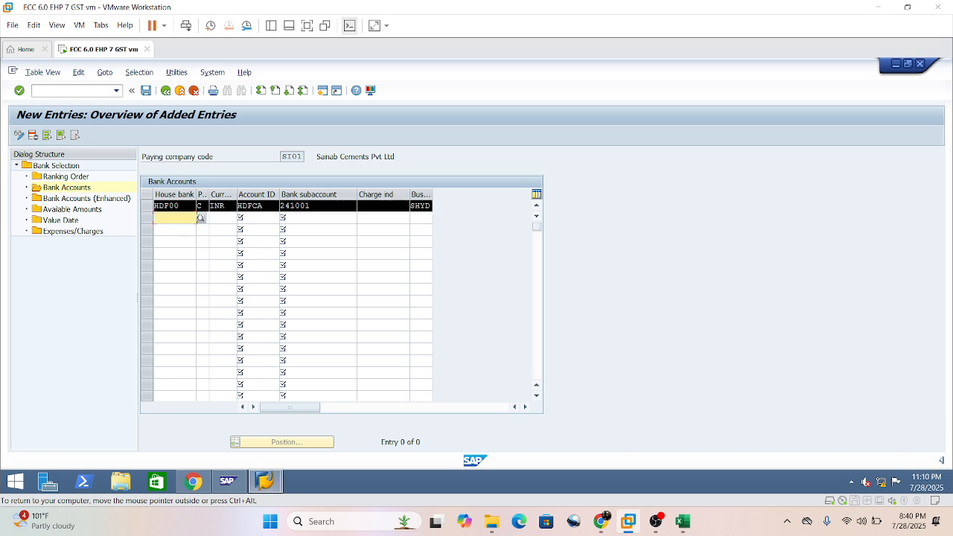
key("ctrl+c")
key("ctrl+v")
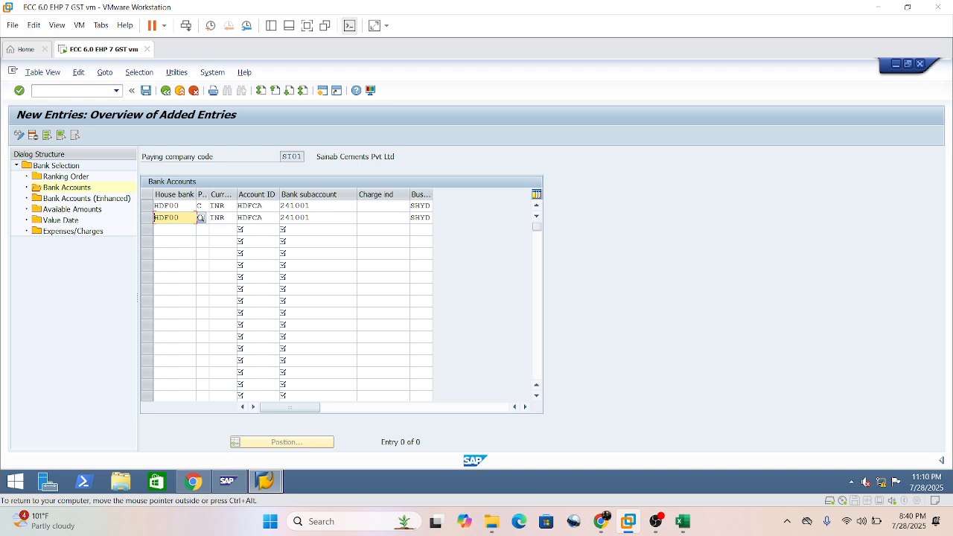
Change the currency of the copied entry in the second row to SGD.
key("Tab")
key("Tab")
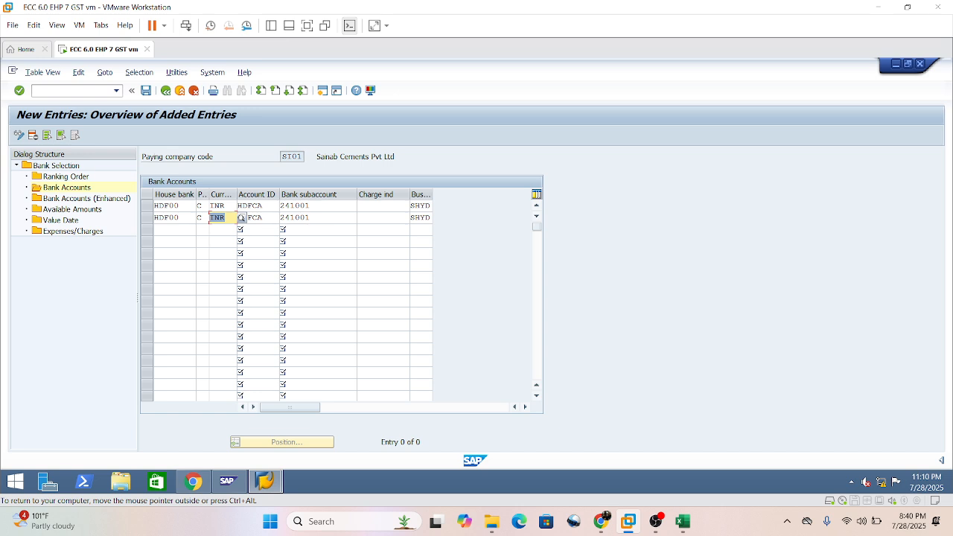
type("S")
left_click(258, 240)
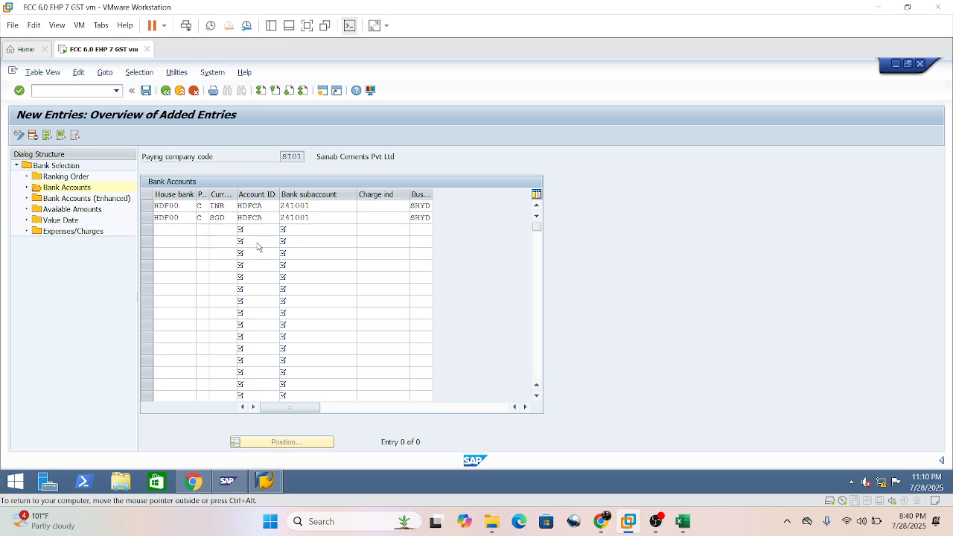
Copy the INR and SGD entries for HDF00 three times into the next six empty rows.
left_click(355, 264)
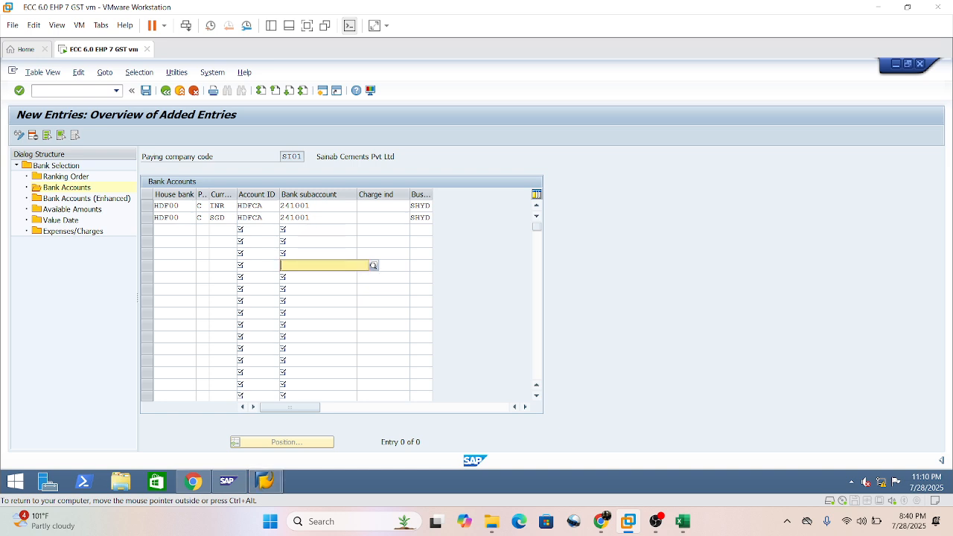
key("ctrl+y")
left_click_drag(165, 206, 421, 219)
key("ctrl+c")
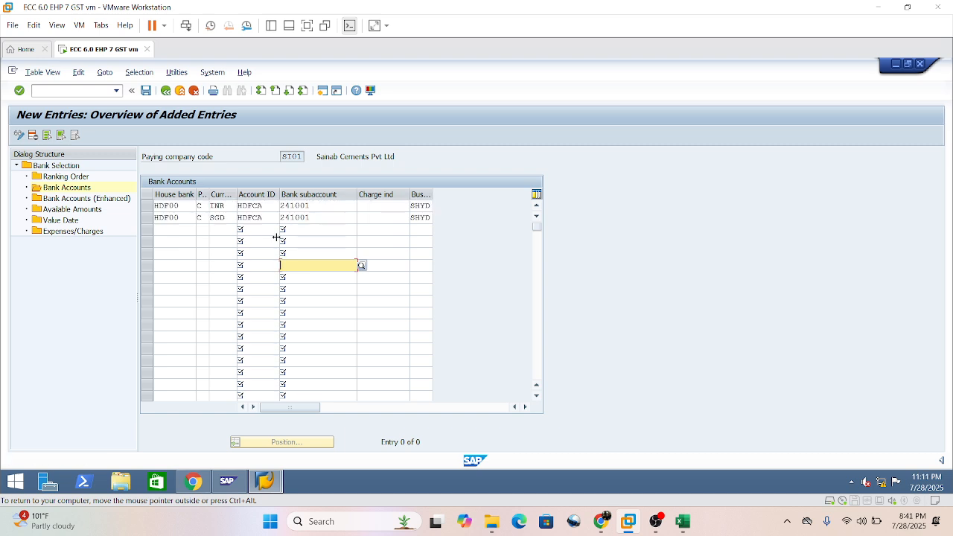
left_click(171, 229)
key("ctrl+v")
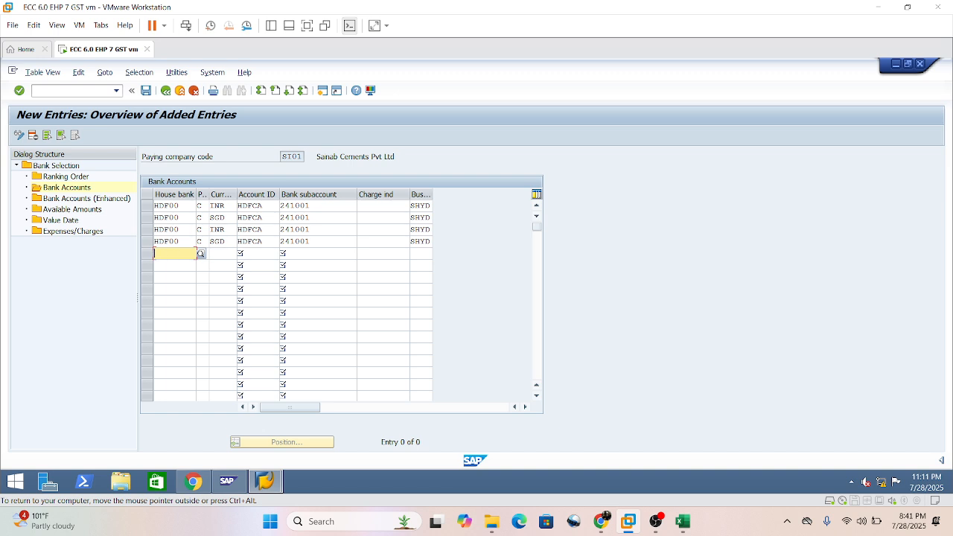
key("ctrl+v")
key("ctrl+v")
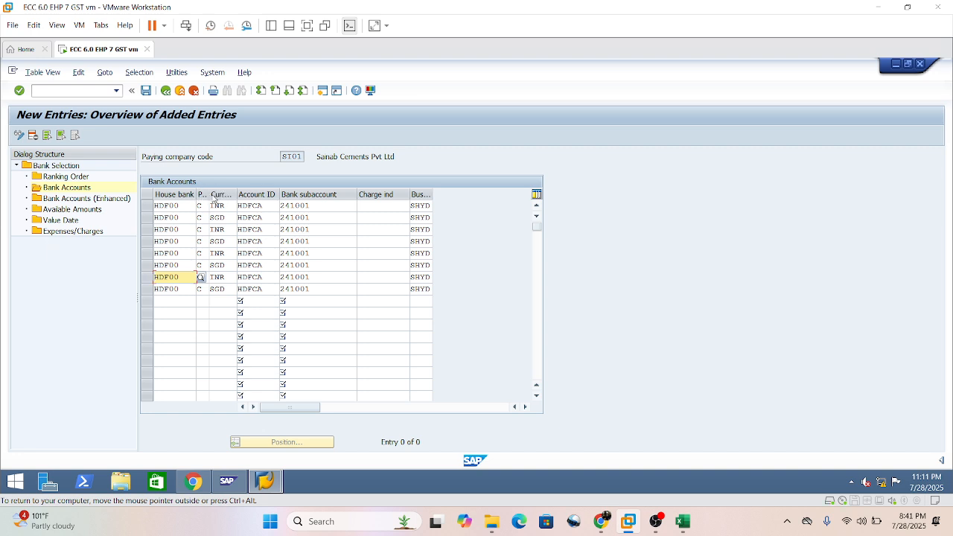
Widen the payment method column to show its full heading, and set the house bank of the third and fourth entries to IDB00.
left_click_drag(209, 193, 269, 193)
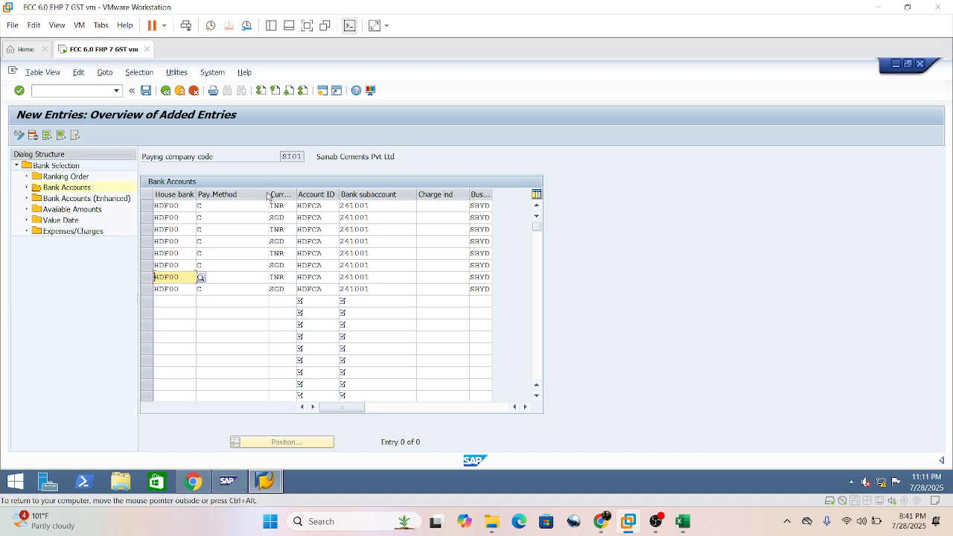
left_click_drag(268, 192, 239, 192)
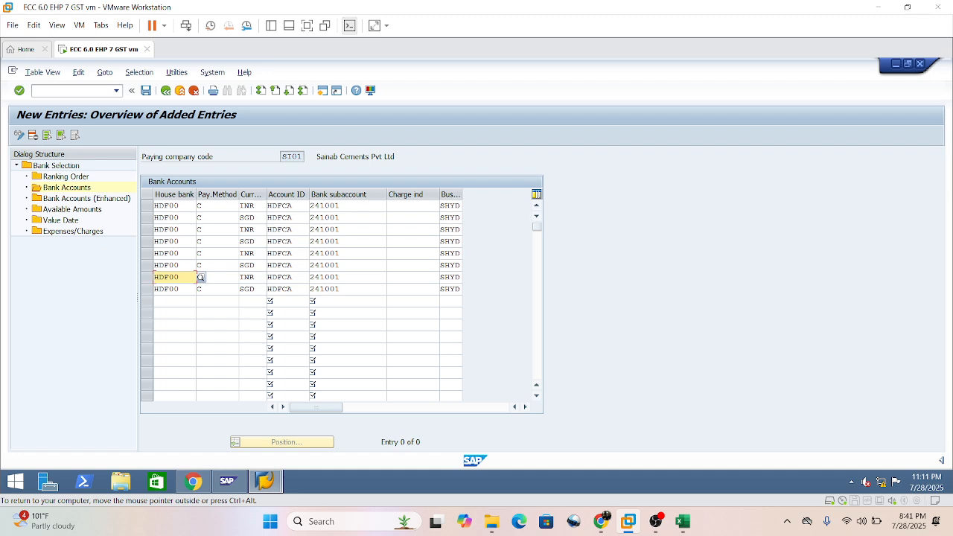
double_click(162, 229)
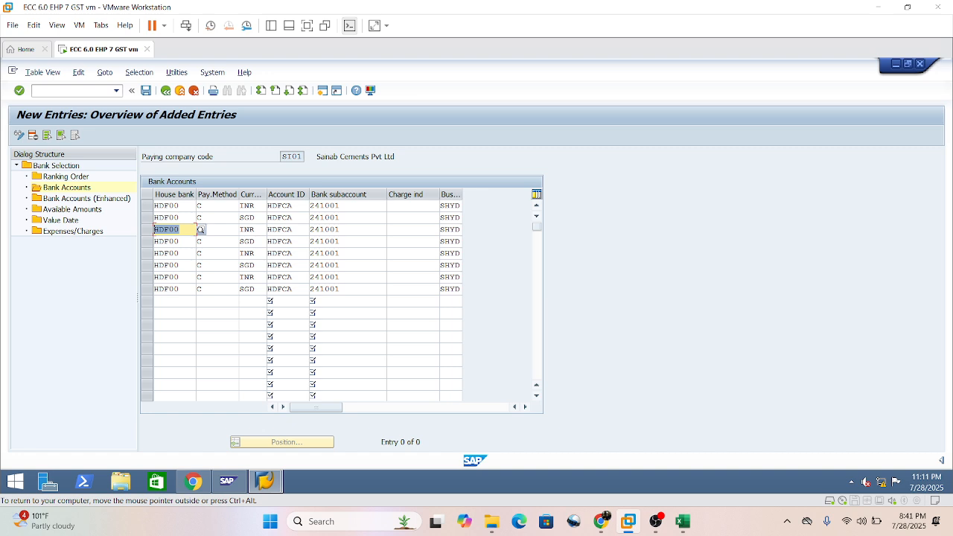
type("idb")
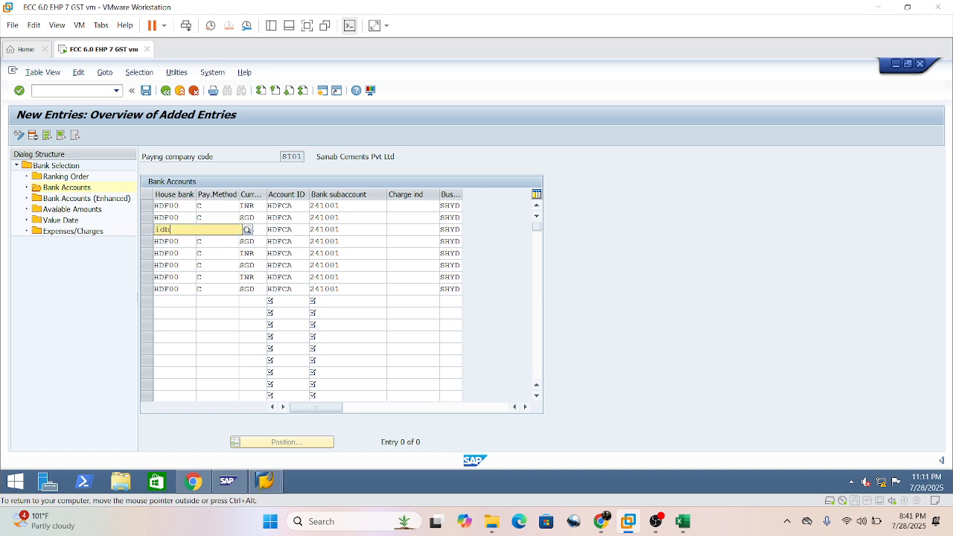
key("Return")
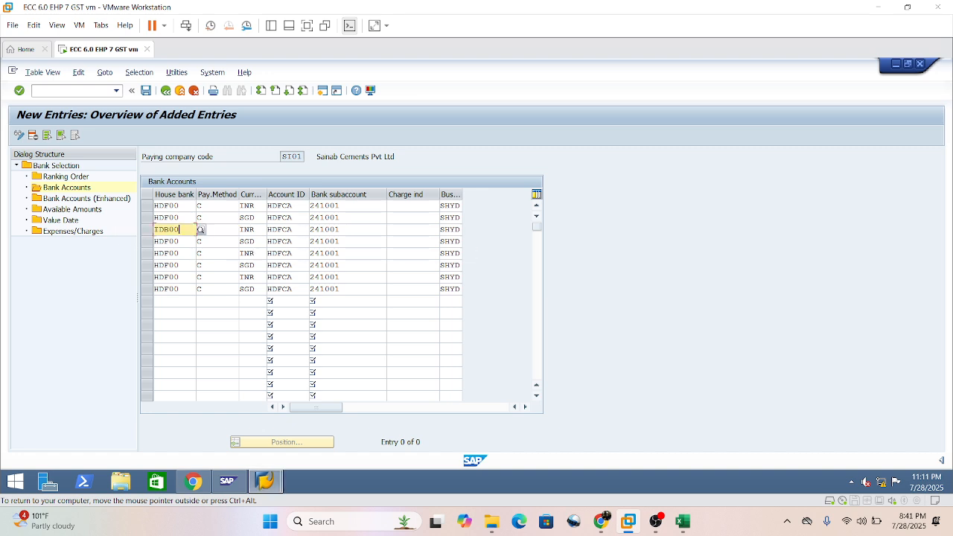
key("ctrl+c")
key("Down")
key("ctrl+v")
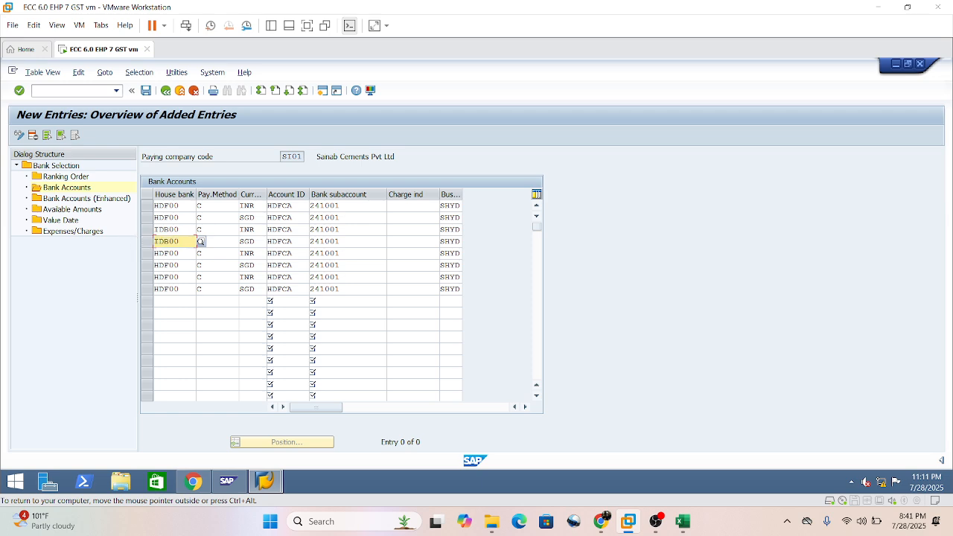
Set the bank subaccount of the third and fourth entries, INR and SGD for IDB00, to 241011.
left_click(342, 229)
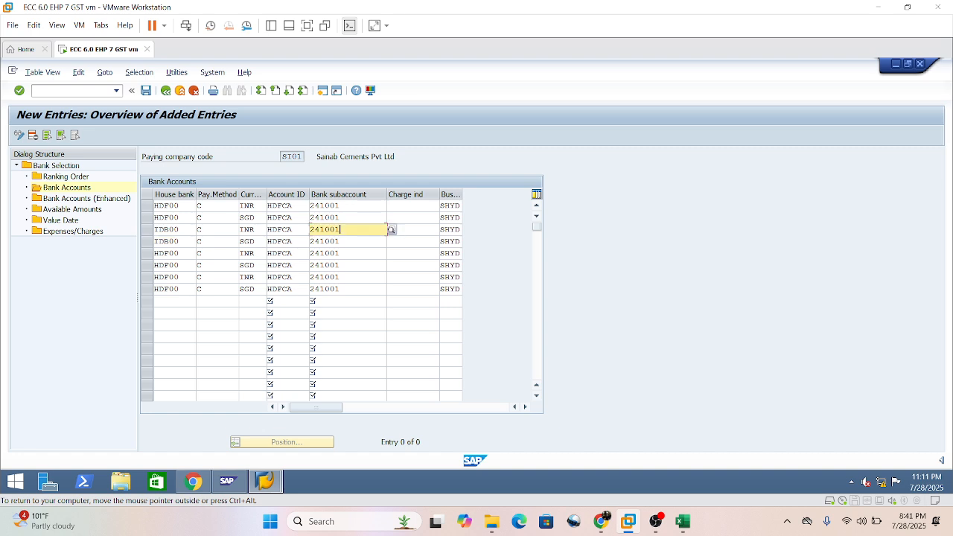
key("BackSpace")
key("BackSpace")
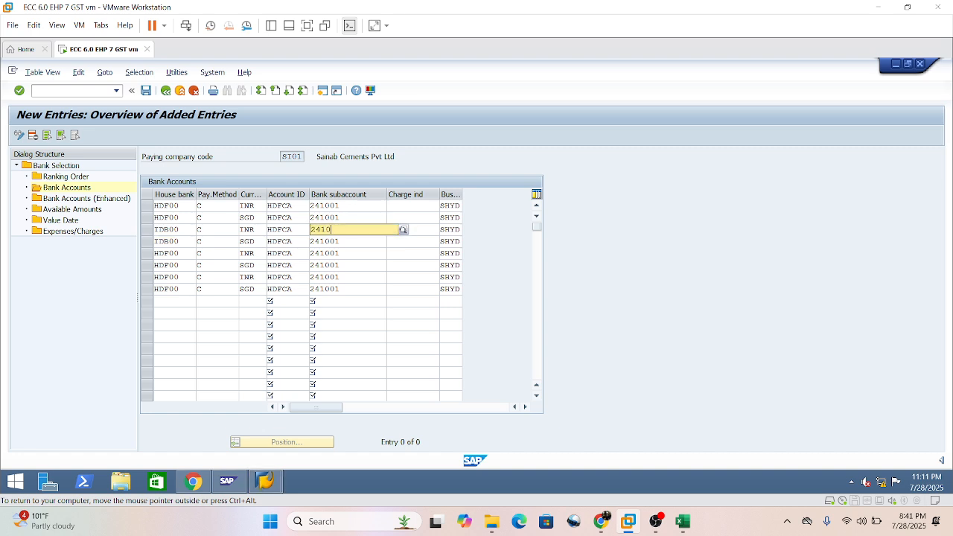
type("11")
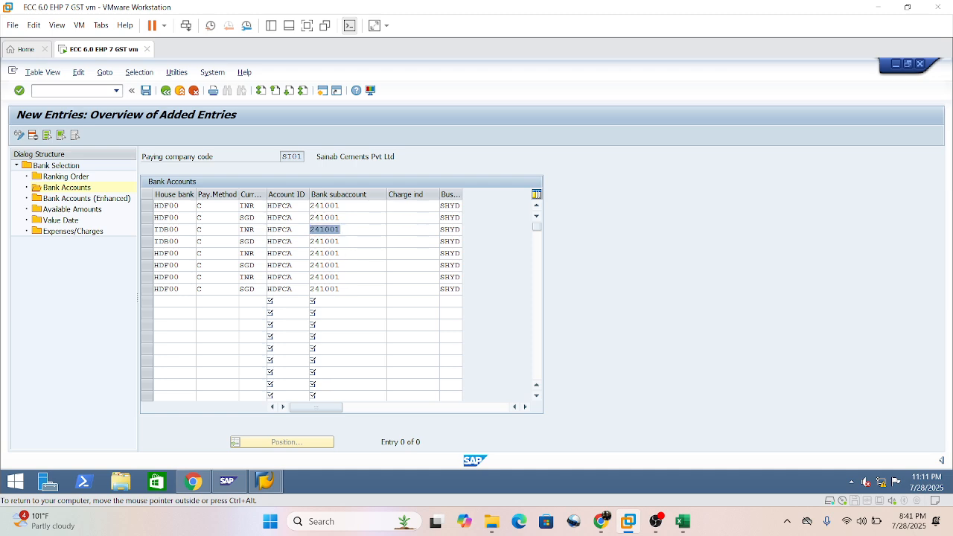
left_click(386, 276)
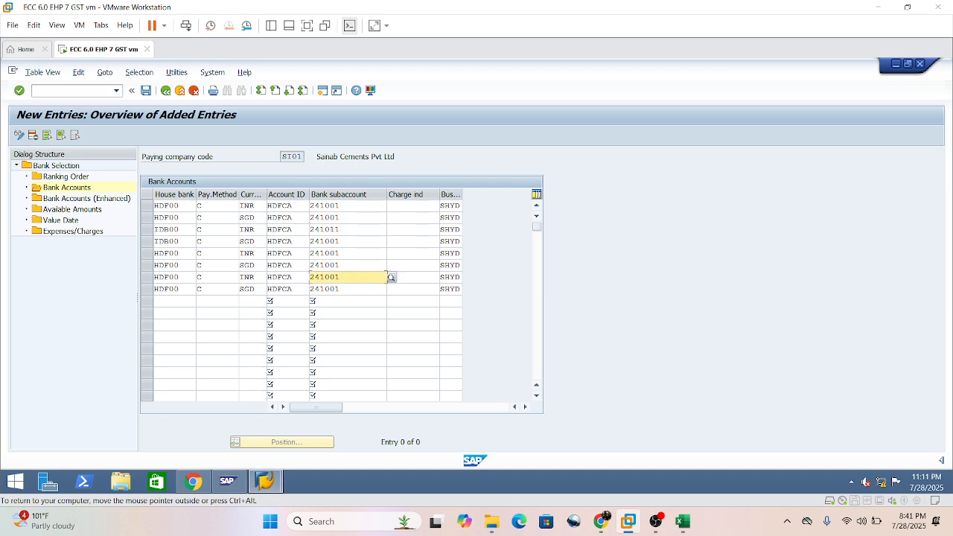
left_click(386, 241)
key("BackSpace")
key("BackSpace")
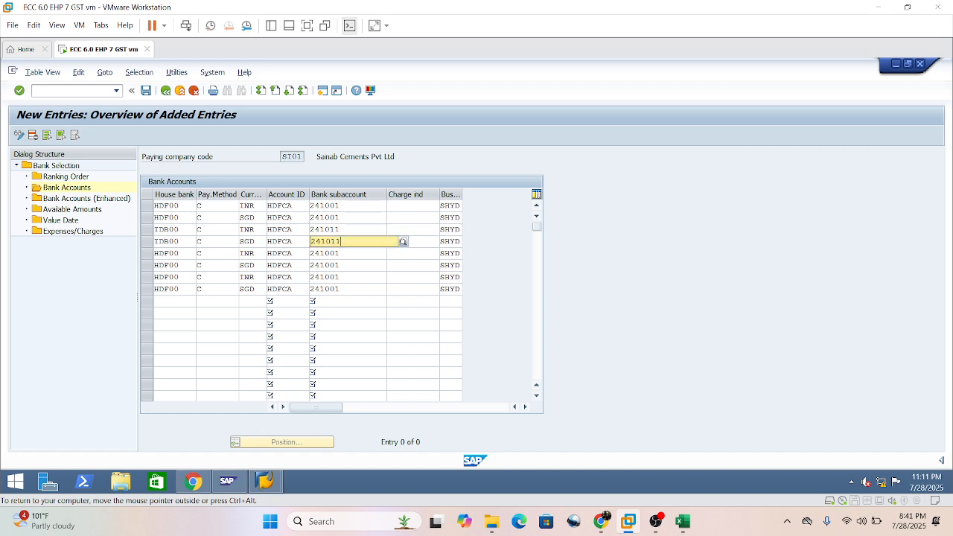
type("11")
left_click(386, 276)
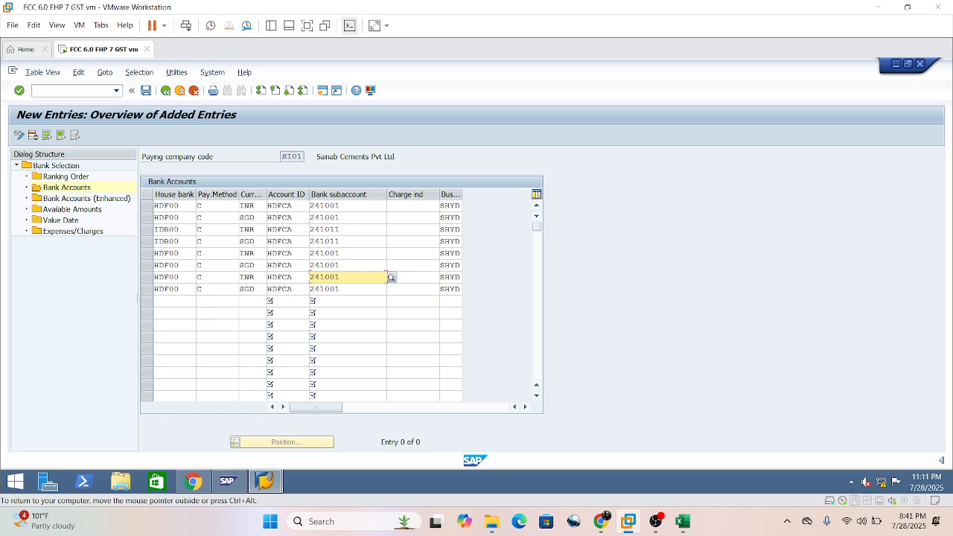
Change the payment method of the fifth through eighth entries to T.
left_click(209, 253)
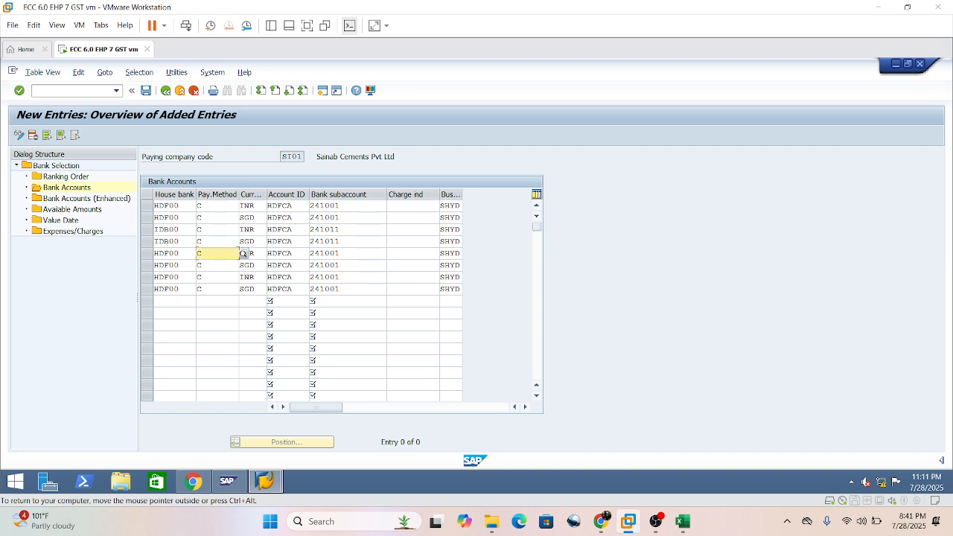
key("BackSpace")
type("T")
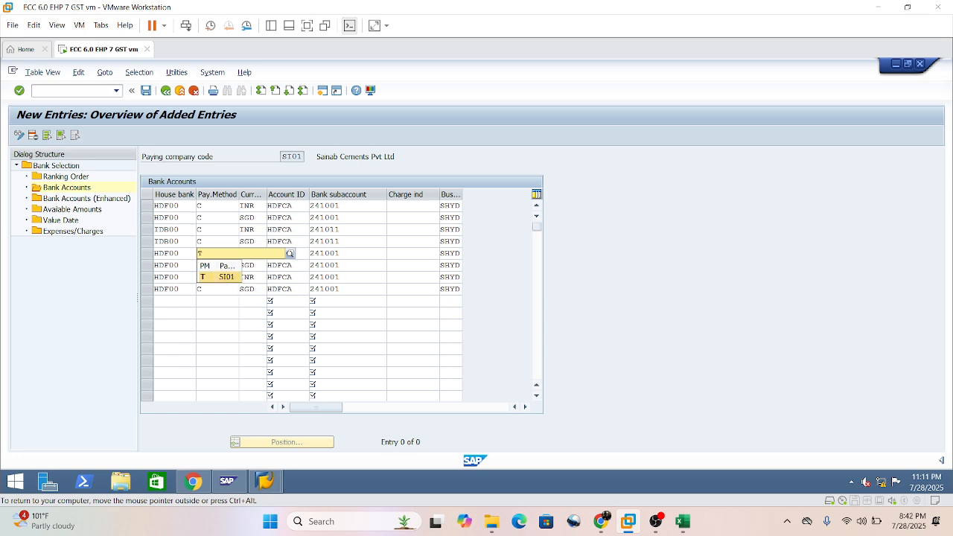
left_click(226, 279)
left_click(207, 266)
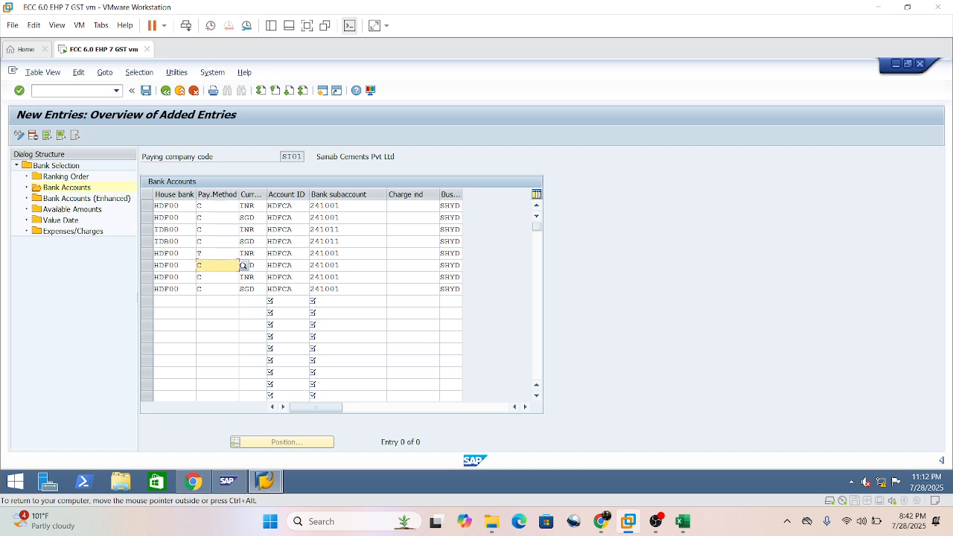
key("BackSpace")
type("T")
key("Down")
type("T")
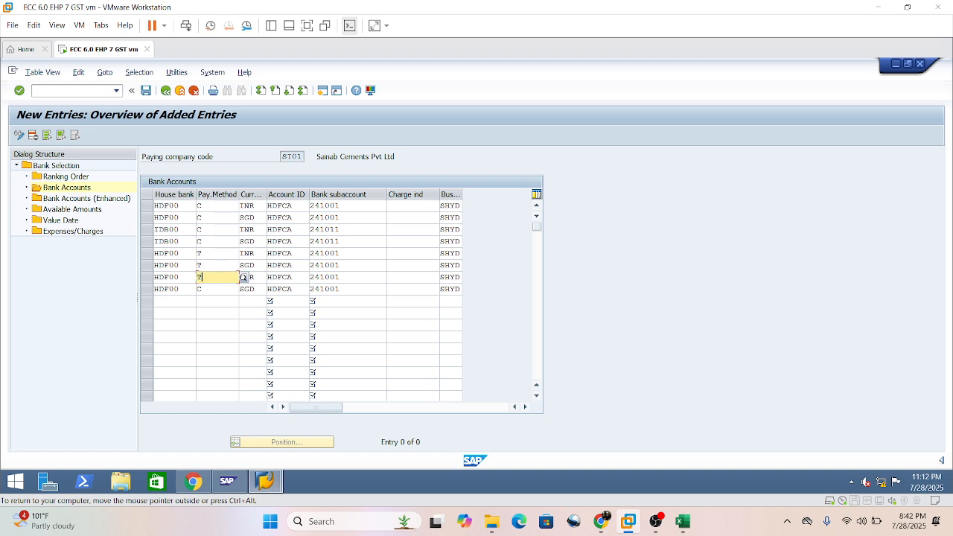
key("Down")
type("T")
Set the bank subaccount of the fifth and sixth entries to 241003.
left_click(342, 254)
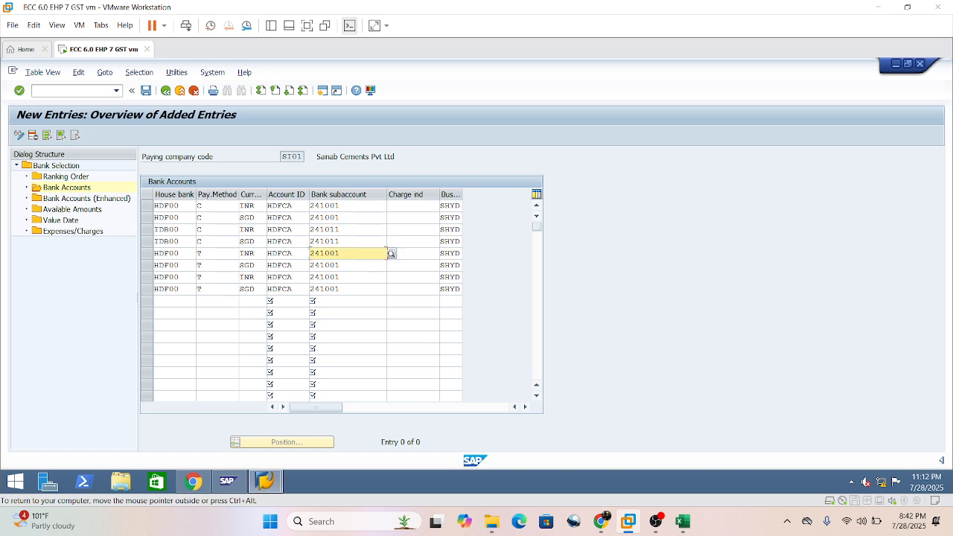
key("BackSpace")
type("3")
left_click(376, 289)
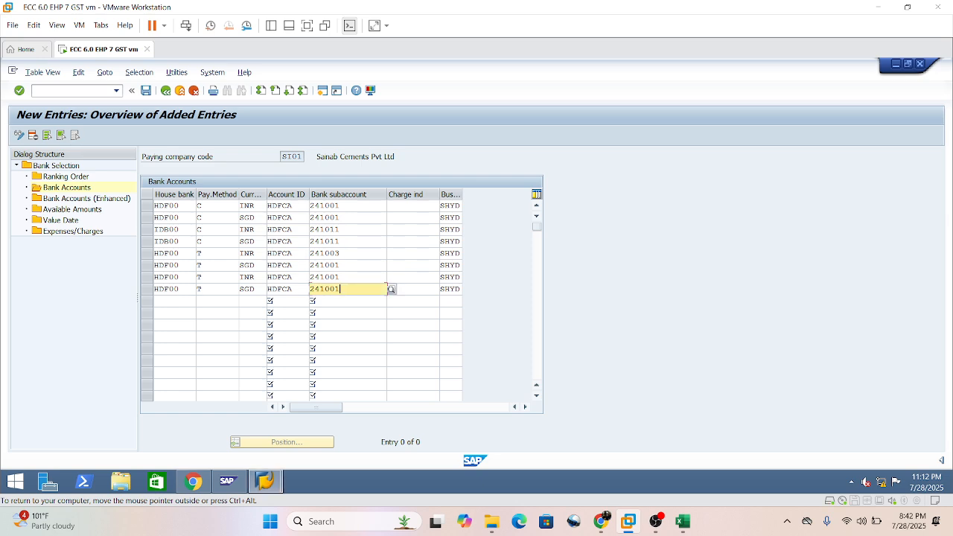
left_click(385, 264)
key("BackSpace")
type("3")
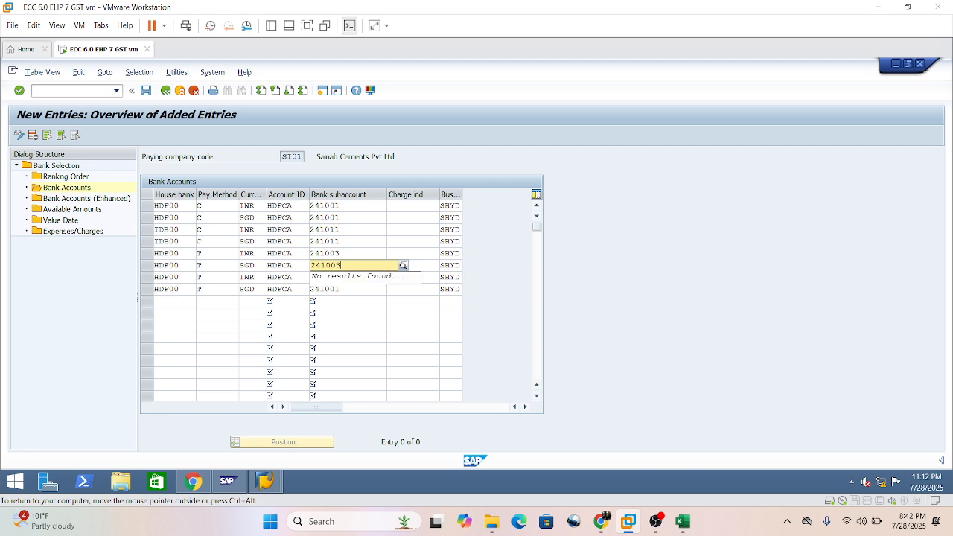
left_click(385, 313)
Set the bank subaccount of the seventh and eighth entries to 241013.
left_click(386, 276)
key("BackSpace")
key("BackSpace")
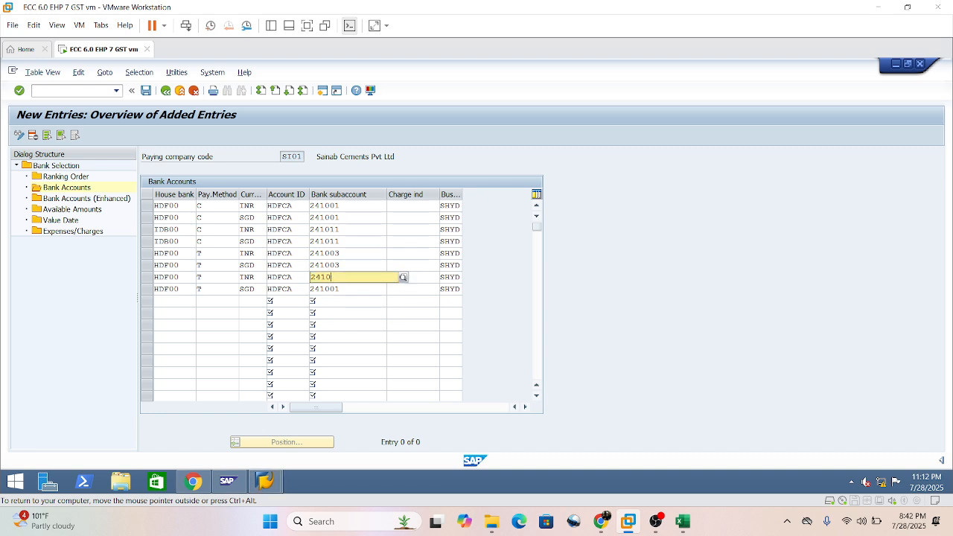
type("13")
left_click(365, 324)
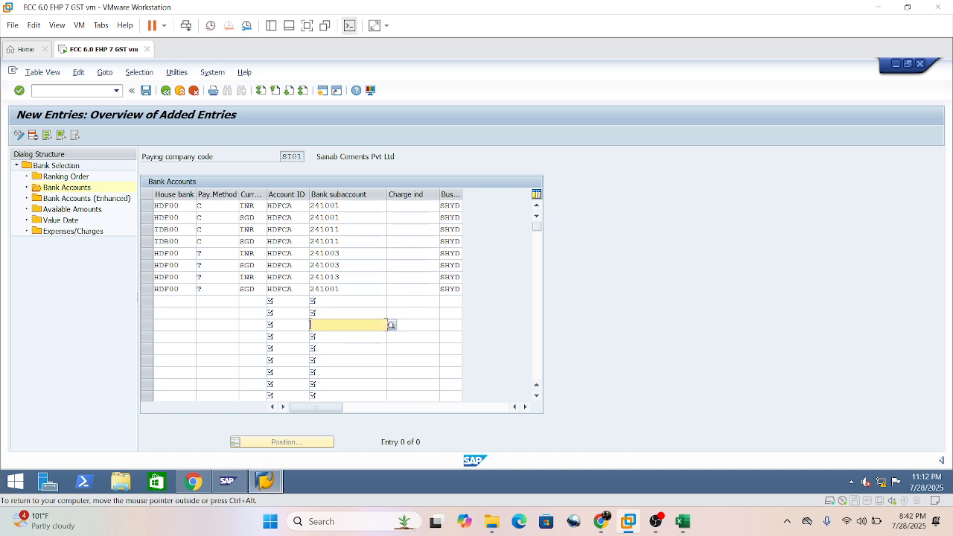
left_click(365, 289)
key("BackSpace")
key("BackSpace")
type("13")
type("13")
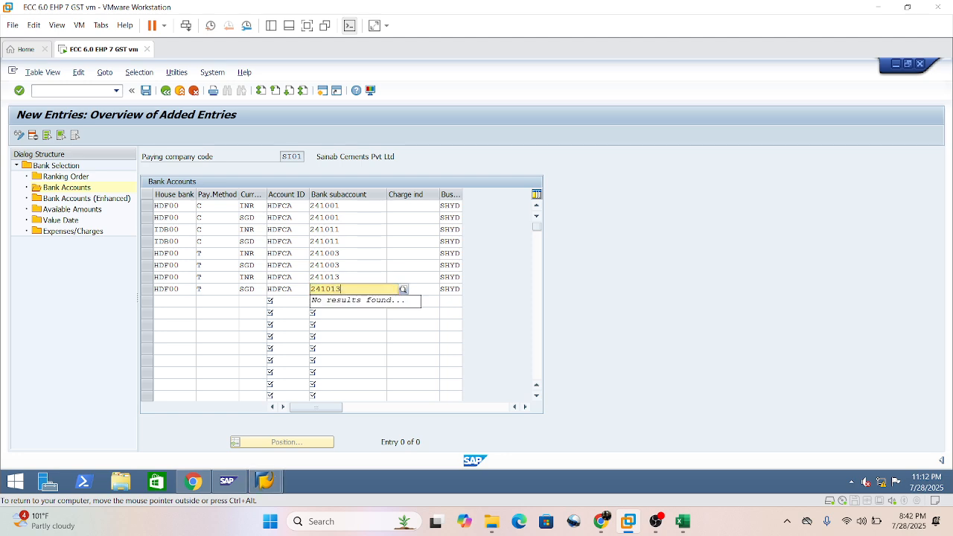
left_click(347, 337)
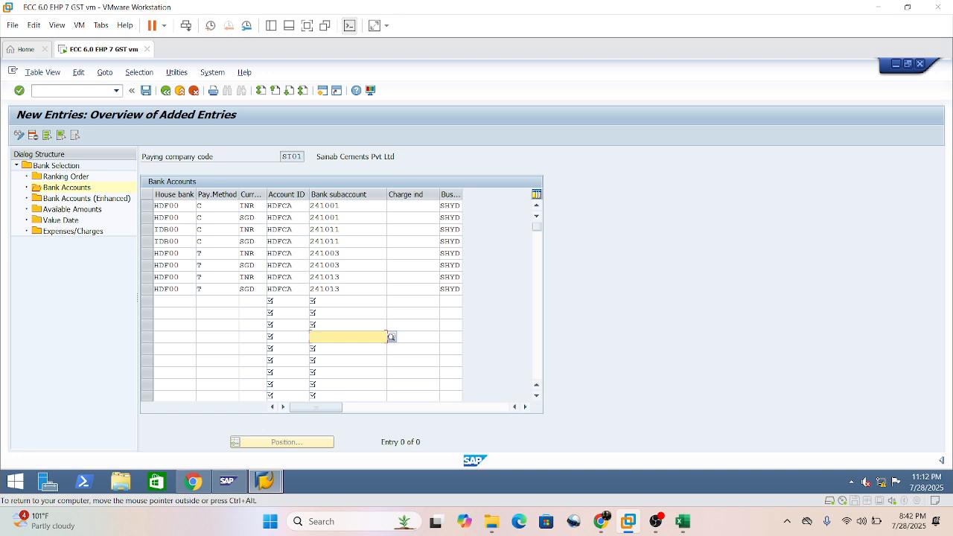
Set the account ID of the third and fourth entries, both for house bank IDB00, to IDBOD.
left_click(306, 228)
key("BackSpace")
key("BackSpace")
key("BackSpace")
key("BackSpace")
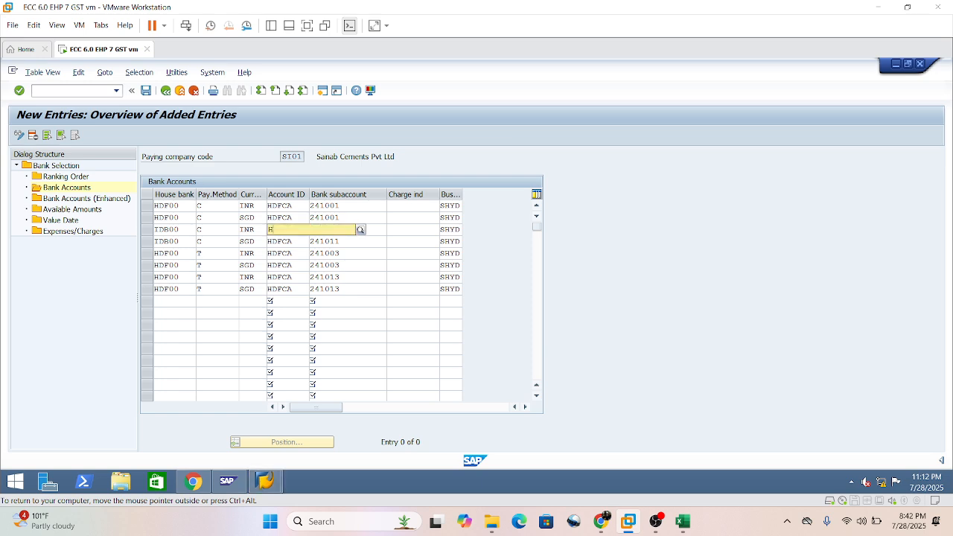
type("idb")
left_click(314, 254)
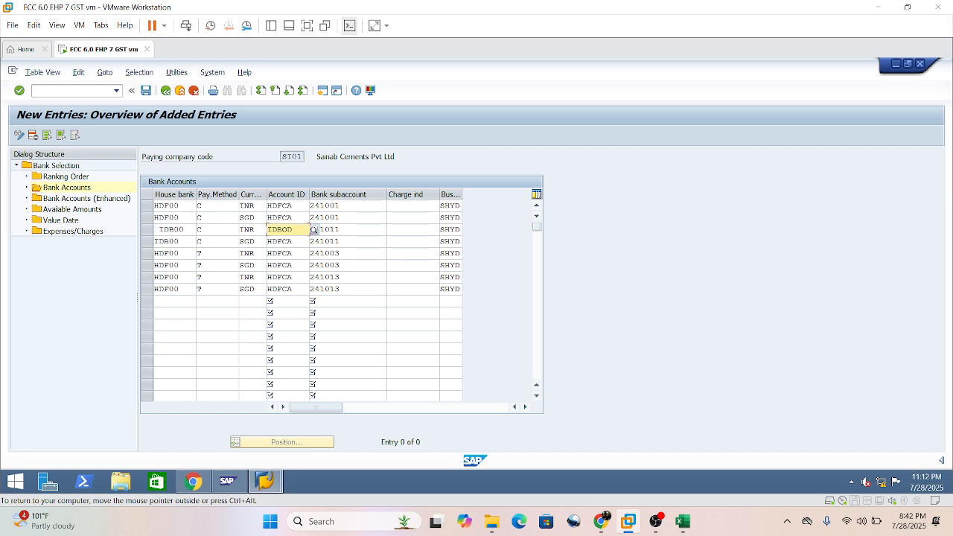
left_click_drag(295, 242, 265, 241)
key("BackSpace")
key("ctrl+v")
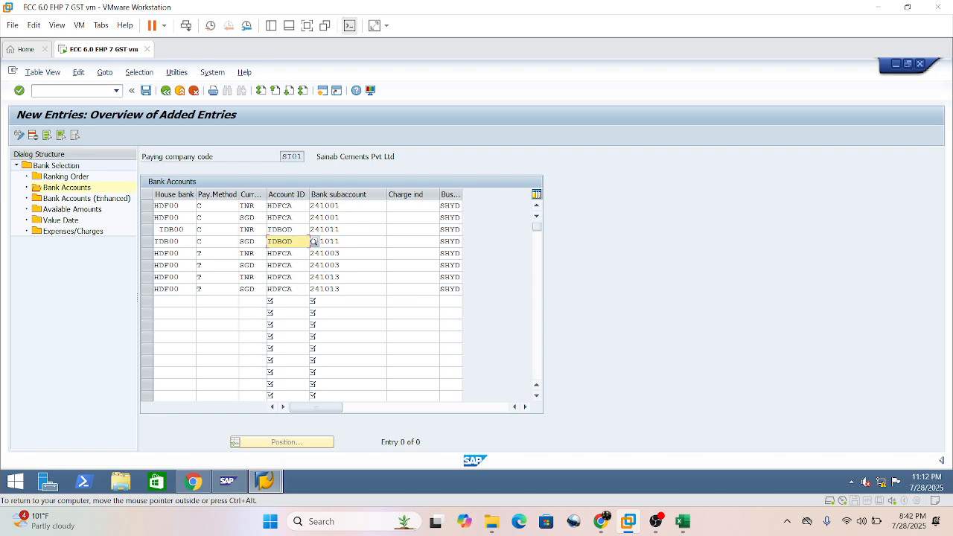
Correct the house bank of the third entry to IDB00 without leading spaces.
left_click(294, 277)
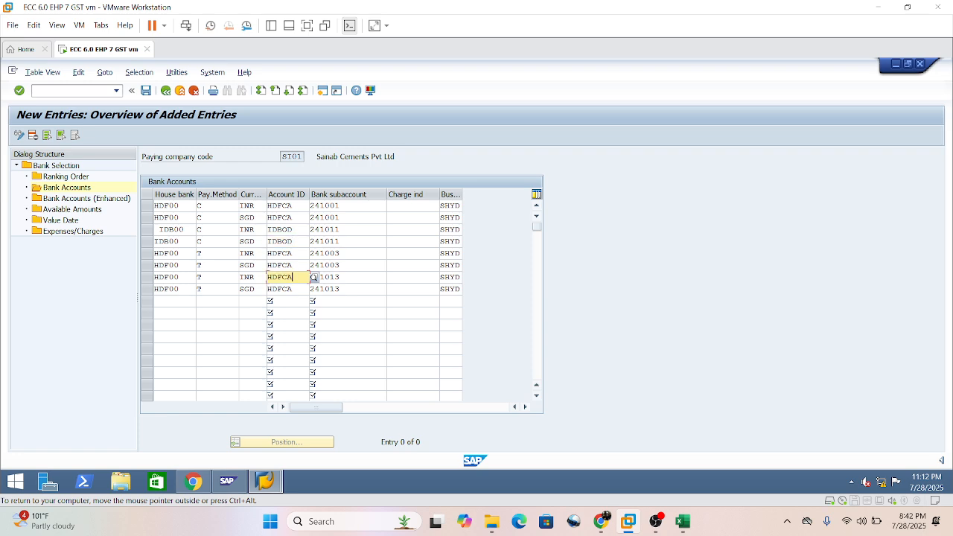
left_click(162, 229)
type("T")
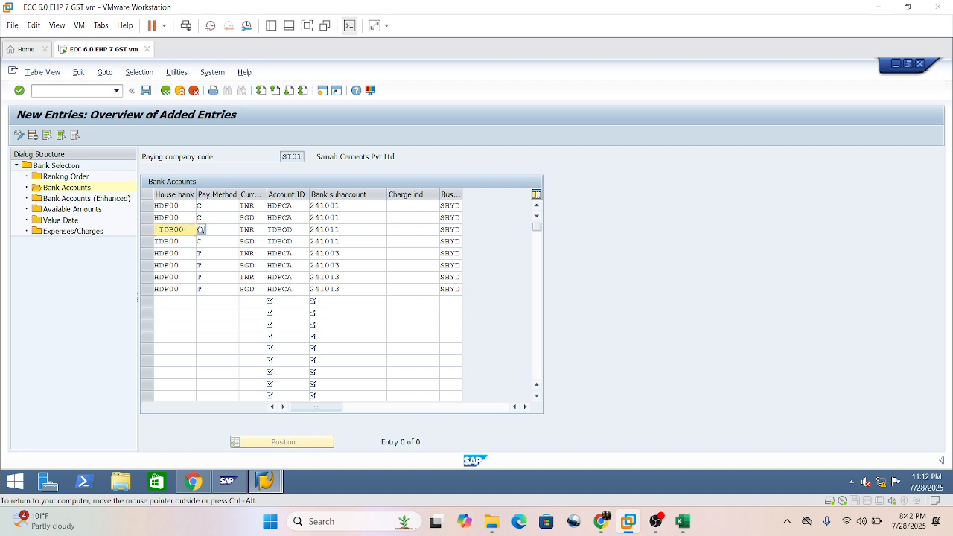
left_click(200, 230)
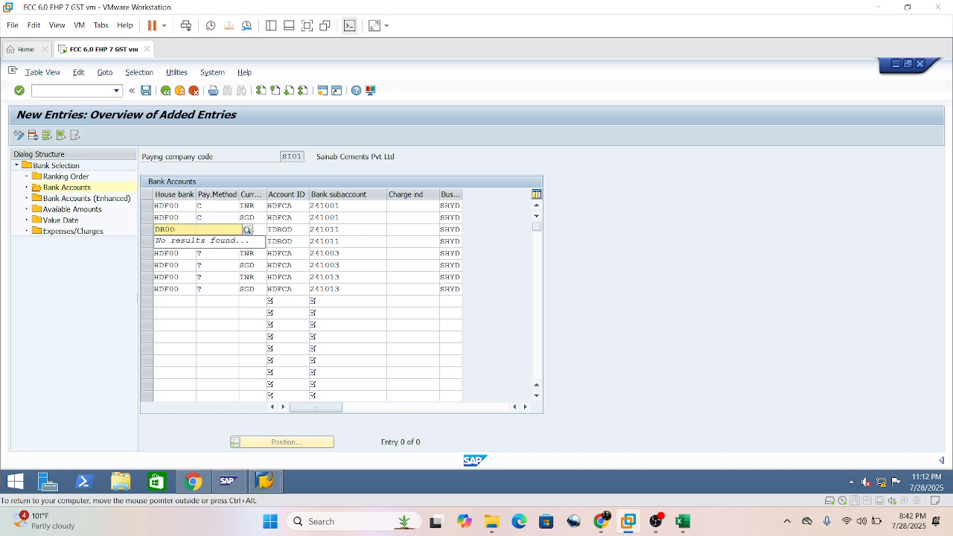
left_click(170, 254)
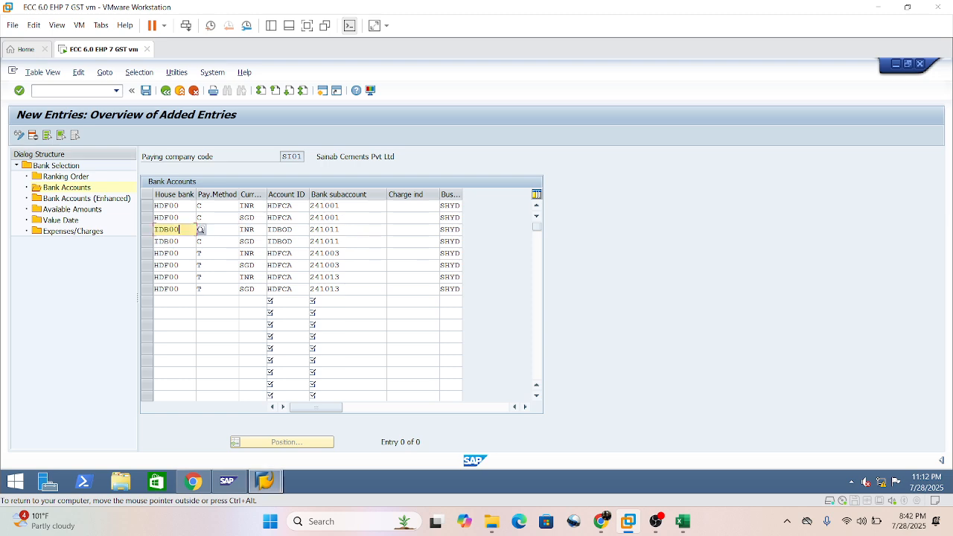
Copy the account ID IDBOD from the third entry into the seventh and eighth entries.
left_click(169, 277)
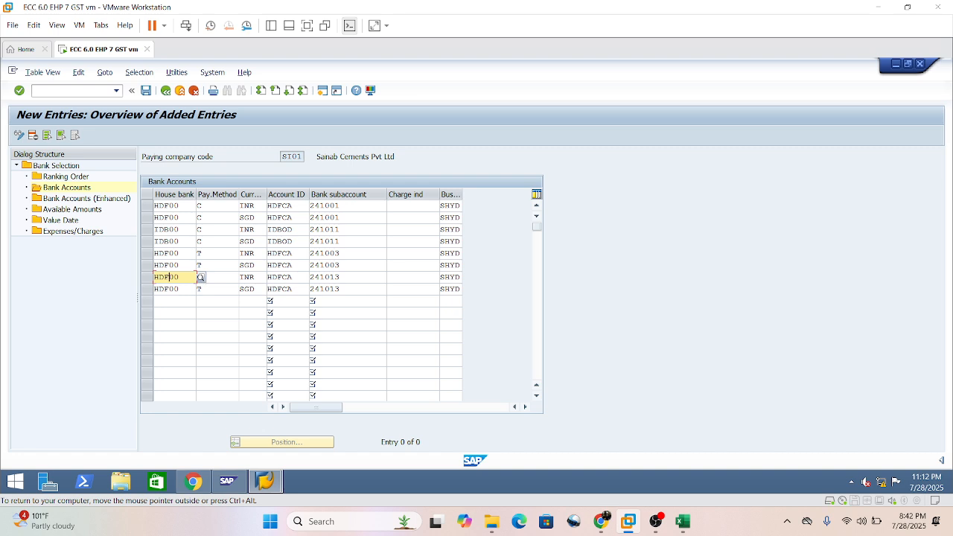
double_click(269, 229)
key("ctrl+c")
left_click(268, 230)
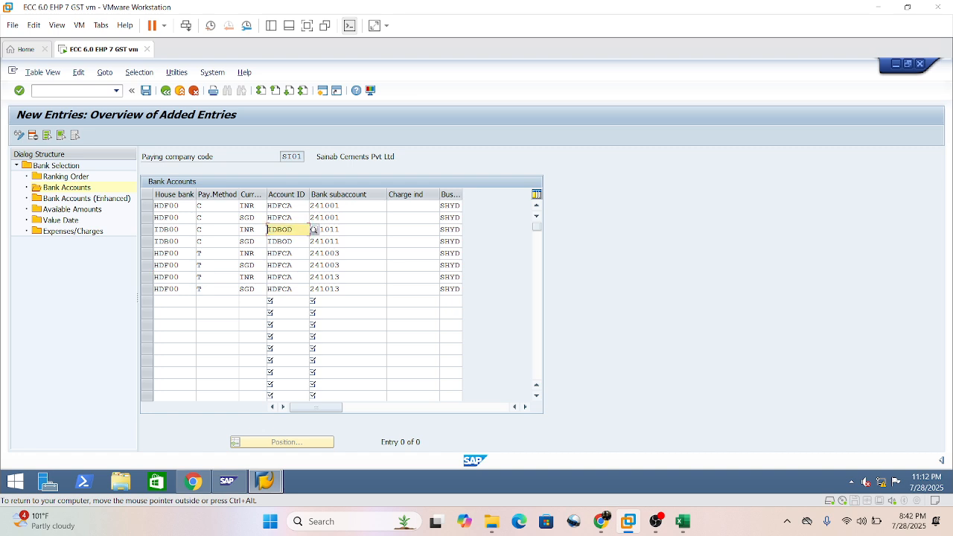
double_click(271, 276)
type("IDBOD")
double_click(271, 288)
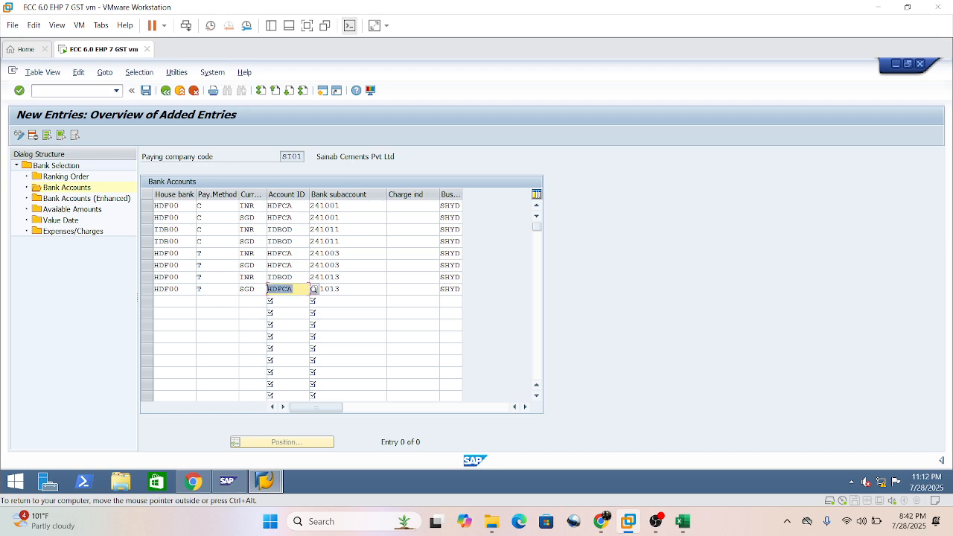
key("ctrl+v")
Copy the house bank IDB00 from the third entry into the seventh and eighth entries, and validate the table.
left_click_drag(180, 229, 128, 228)
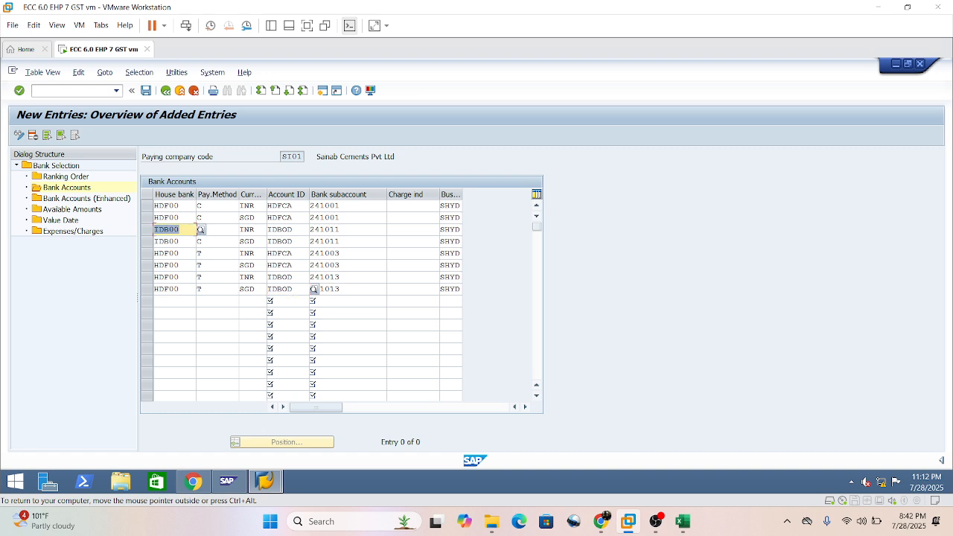
key("ctrl+c")
left_click_drag(180, 277, 94, 279)
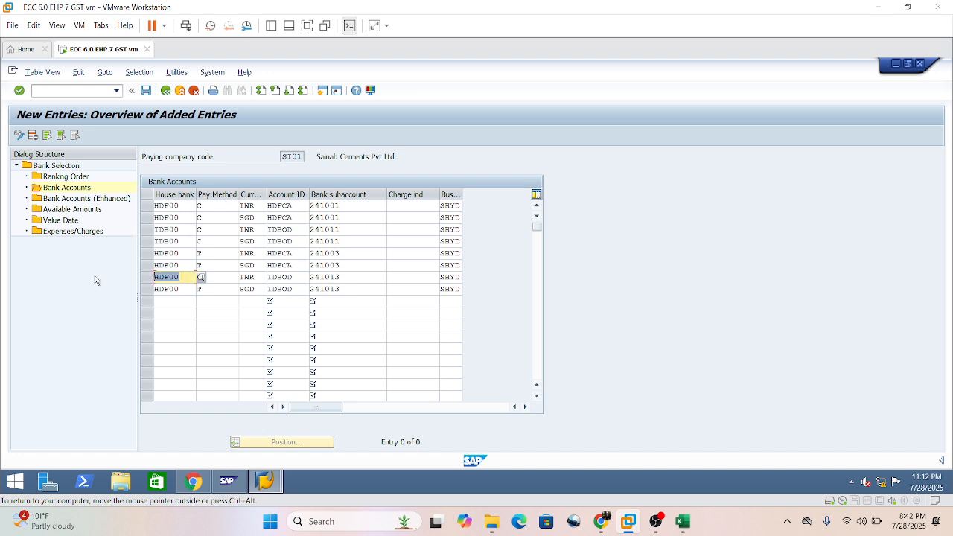
key("ctrl+v")
left_click_drag(180, 288, 112, 287)
key("ctrl+v")
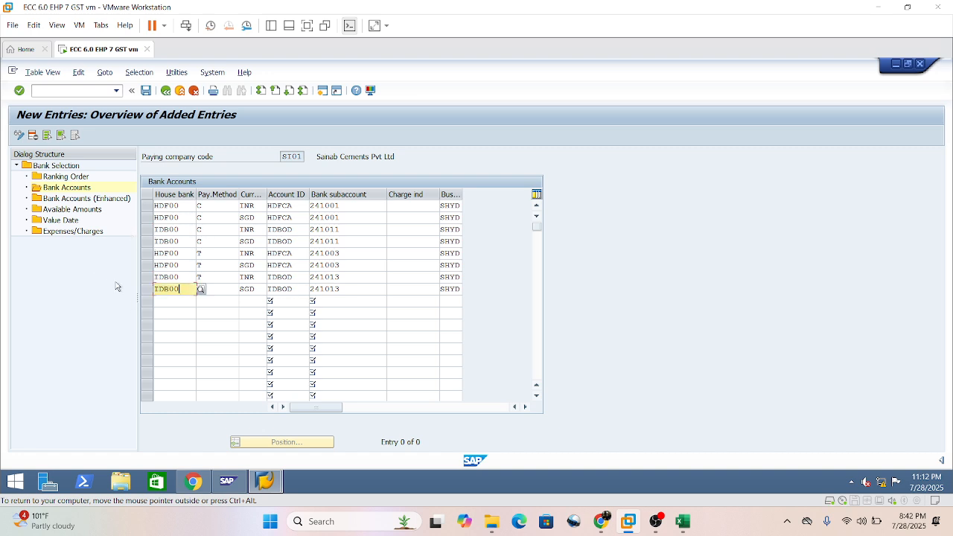
key("Return")
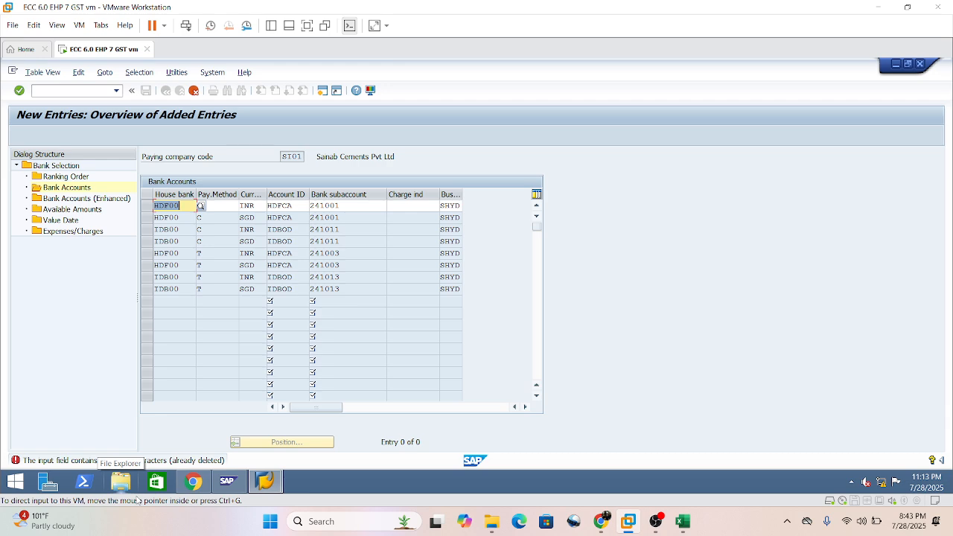
Re-enter the house bank of the first entry as HDF00, without prohibited characters.
left_click(179, 206)
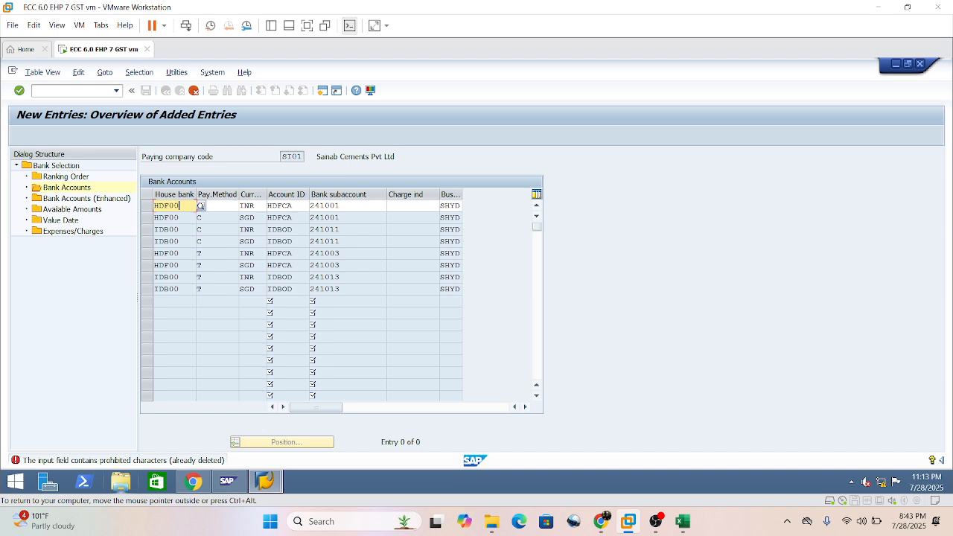
key("BackSpace")
key("BackSpace")
key("BackSpace")
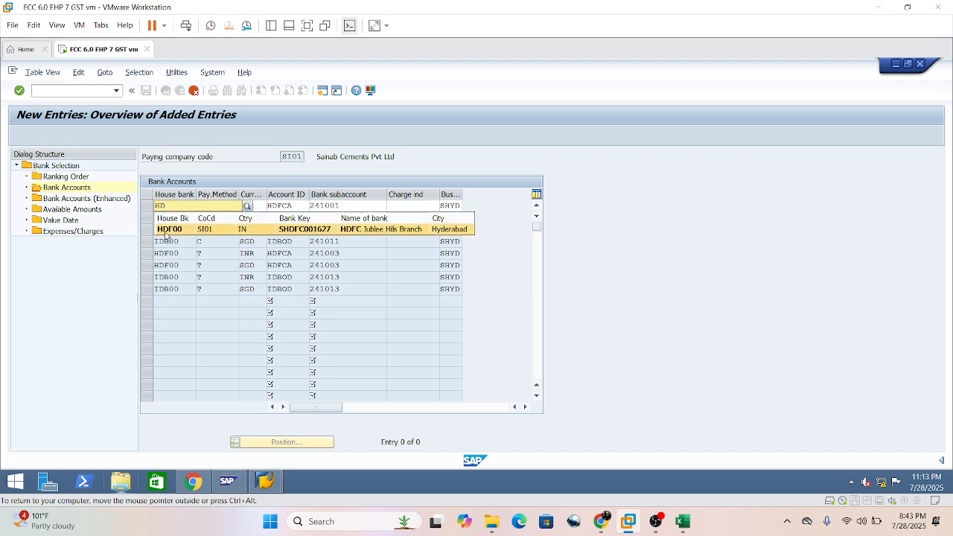
left_click(166, 230)
Re-enter the house bank of the third entry as IDB00 and validate the bank accounts table.
double_click(168, 230)
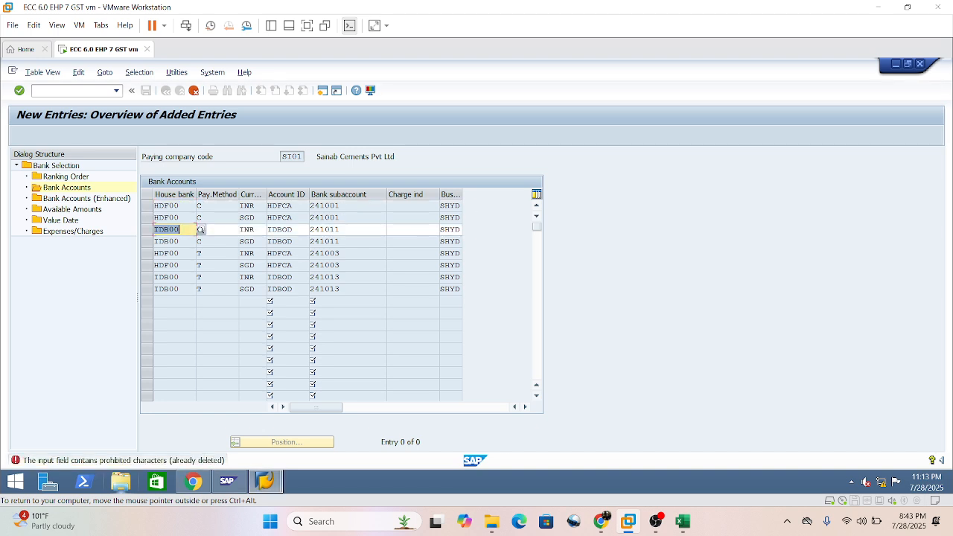
type("idb00")
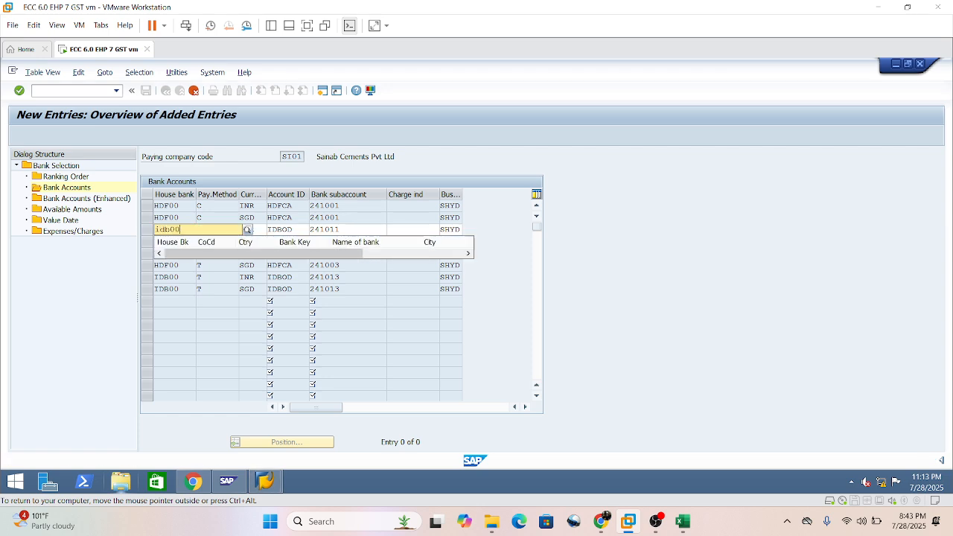
key("Return")
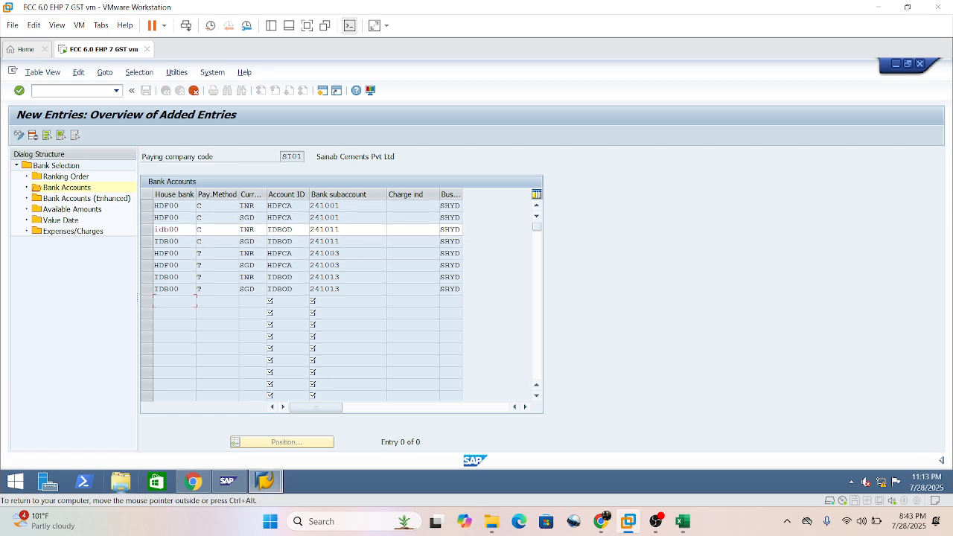
left_click(348, 337)
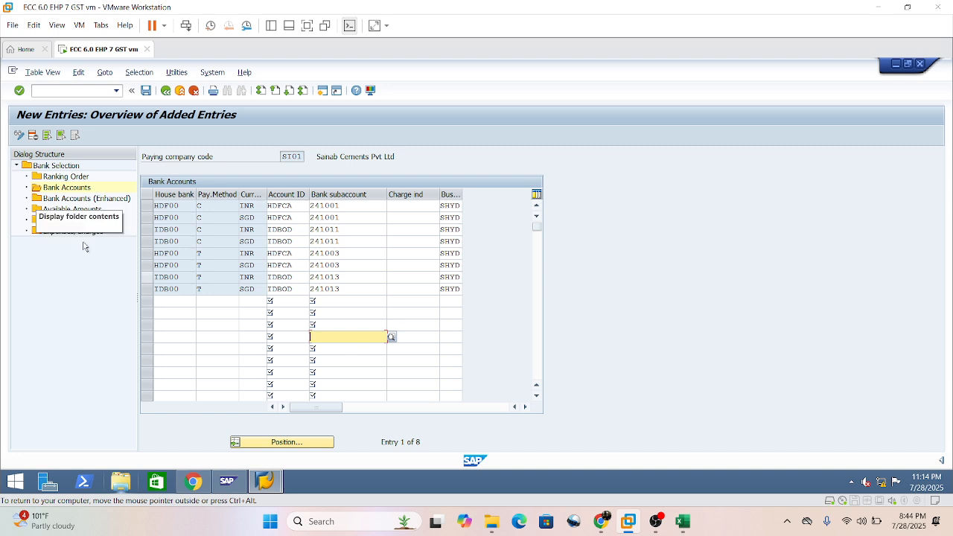
Save the bank account entries and accept the proposed customizing request.
left_click(174, 313)
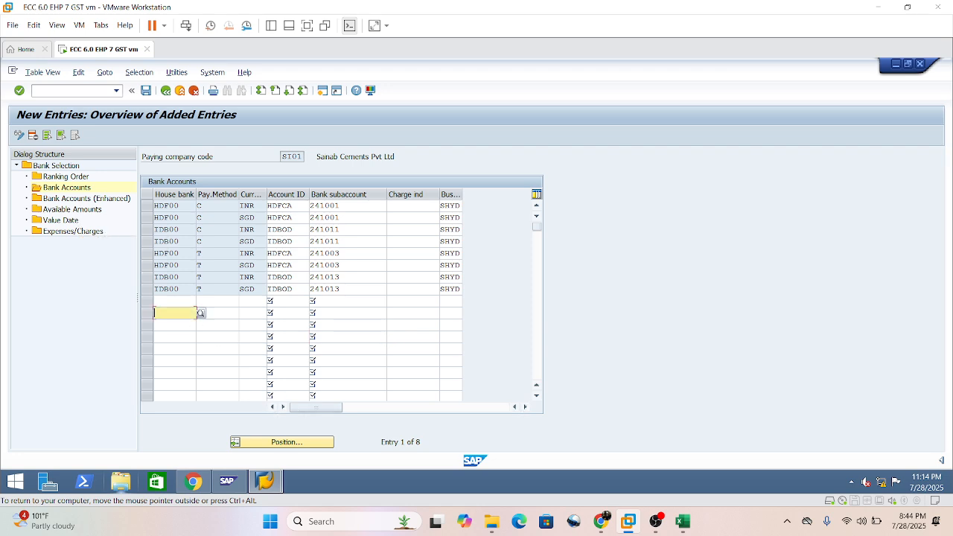
left_click(64, 211)
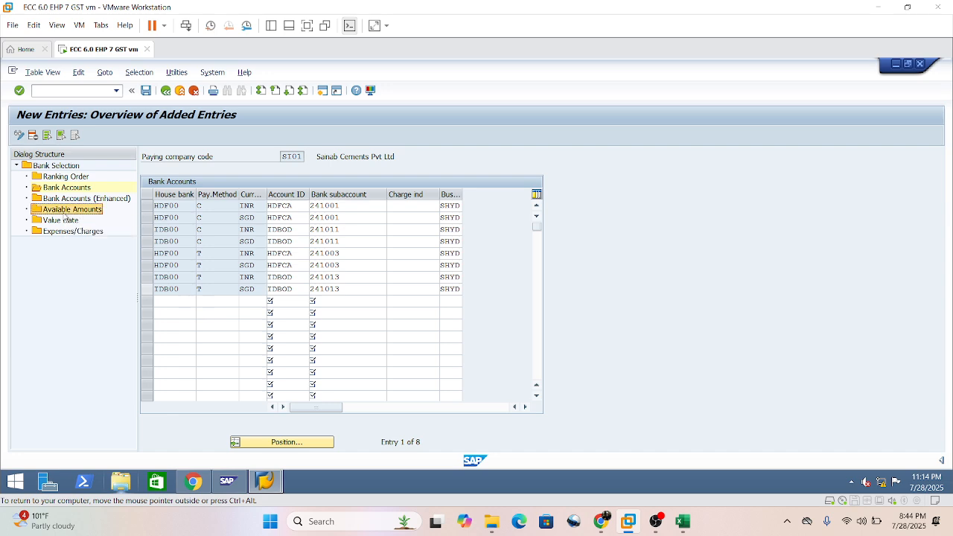
left_click(146, 93)
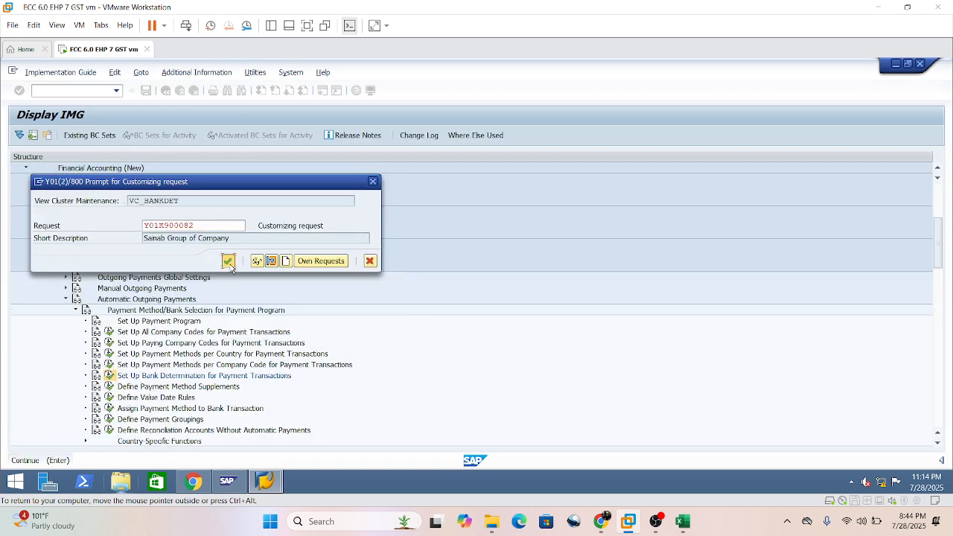
left_click(230, 262)
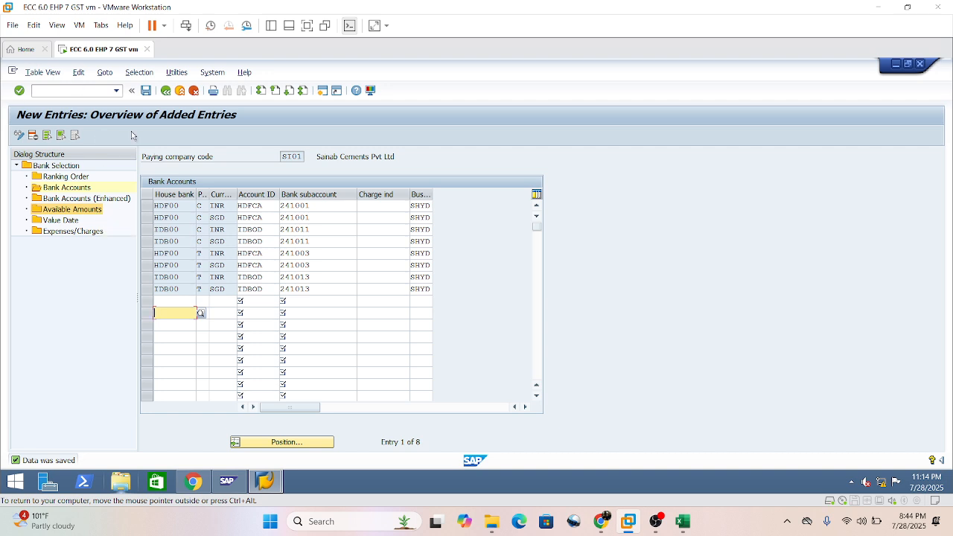
Start new entries in Available Amounts, with house bank HDF00 and account ID HDFCA in the first entry.
double_click(66, 211)
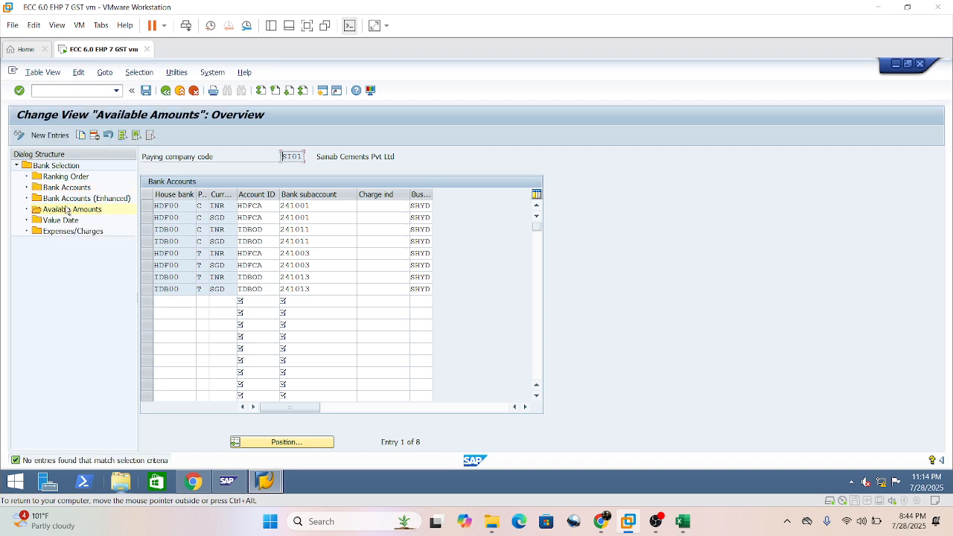
left_click(50, 136)
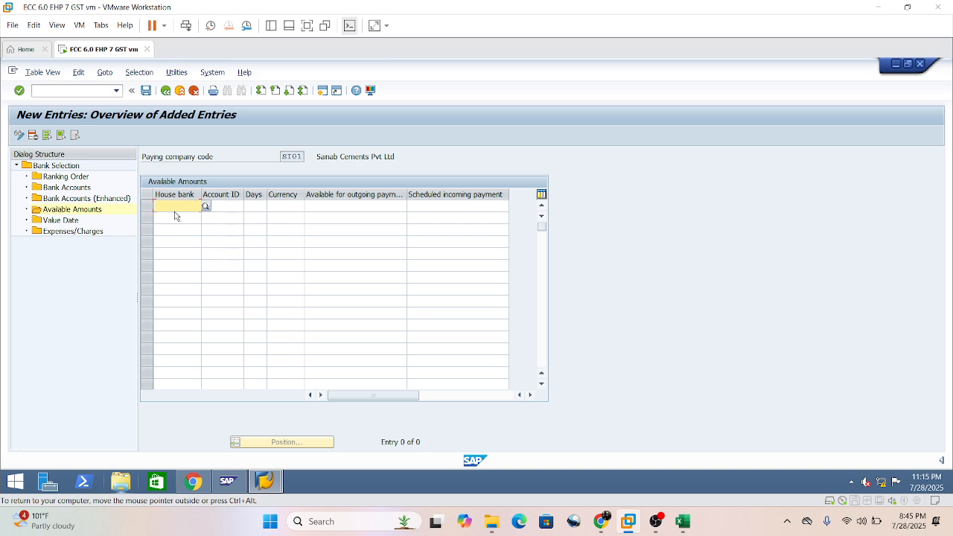
type("HDF")
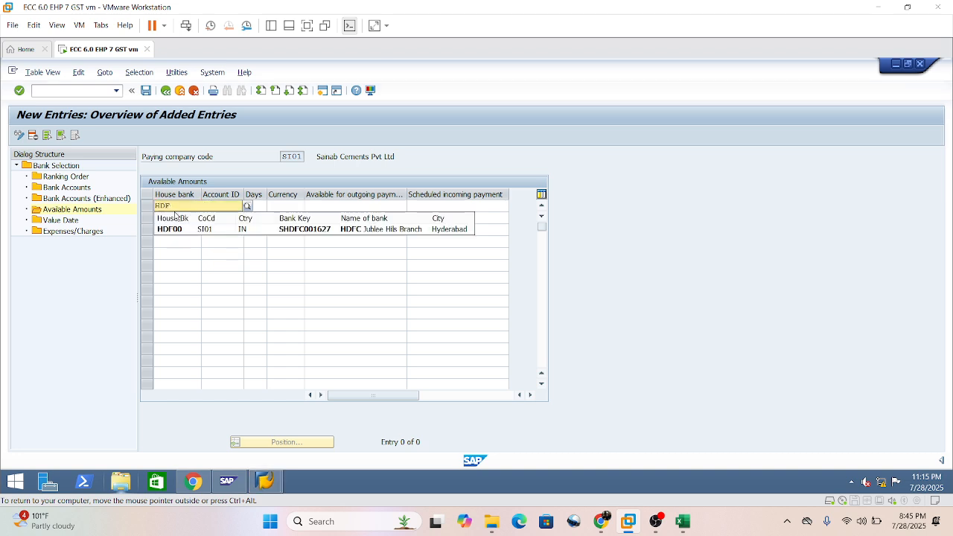
left_click(195, 229)
left_click(203, 206)
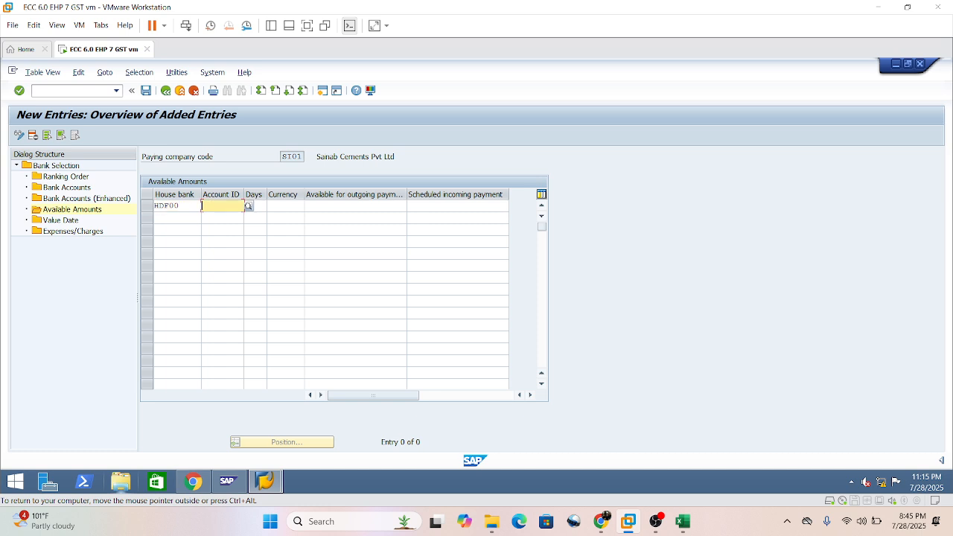
type("hdf")
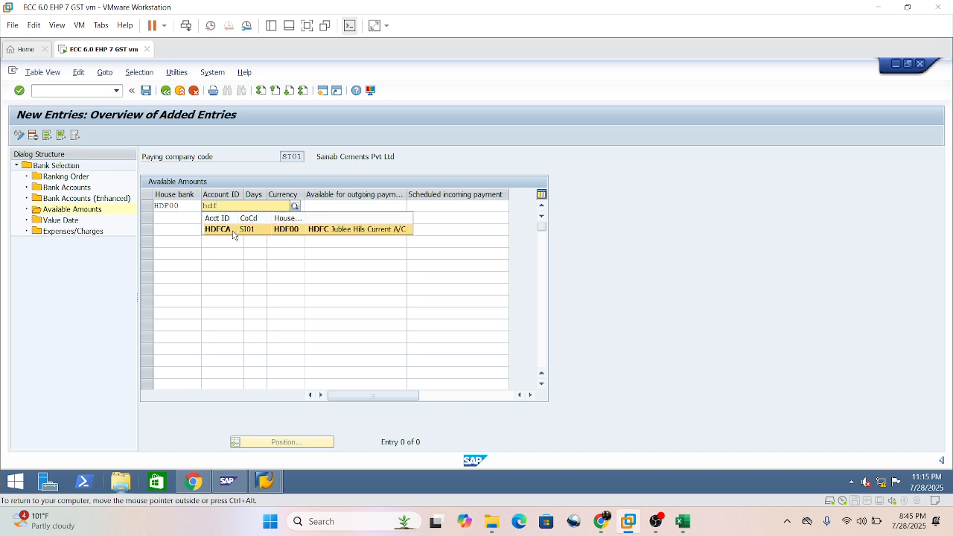
left_click(233, 231)
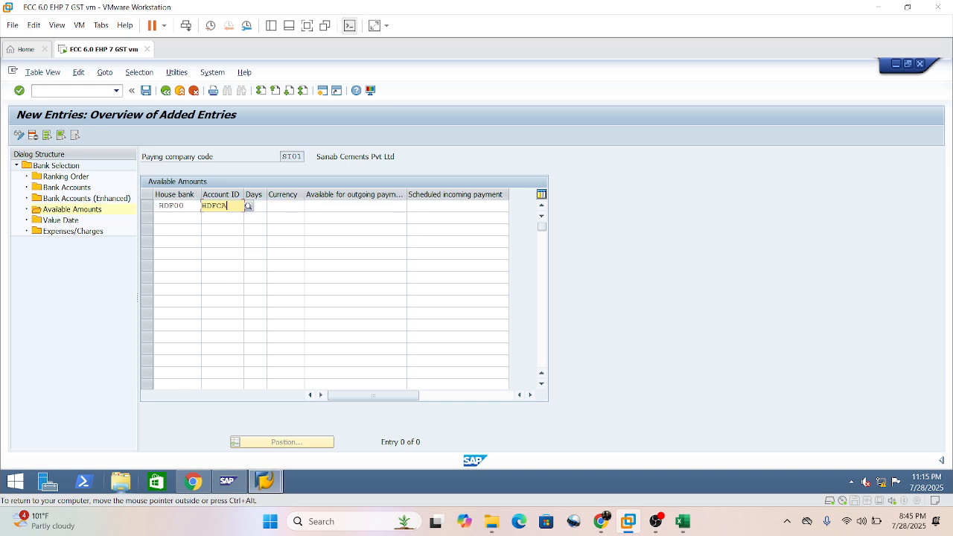
key("Tab")
type("999")
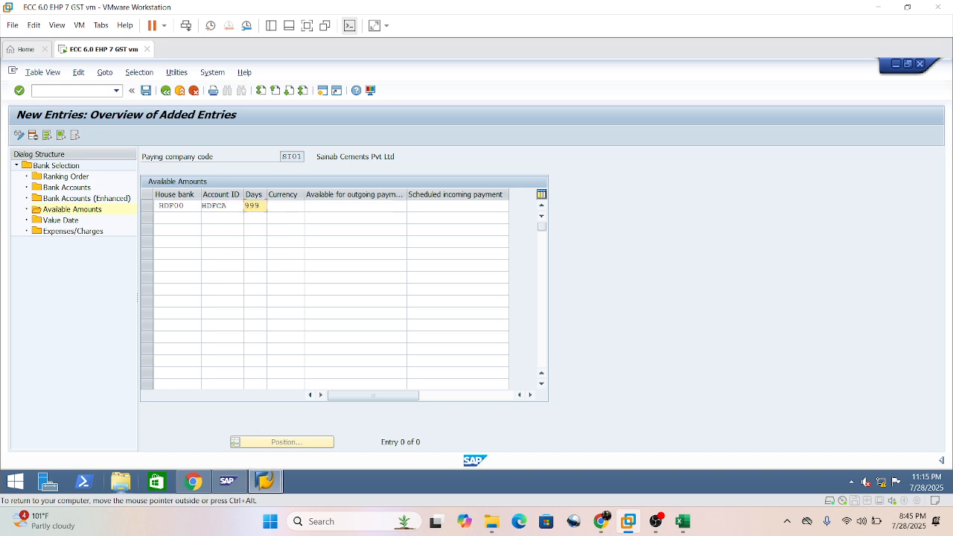
key("Tab")
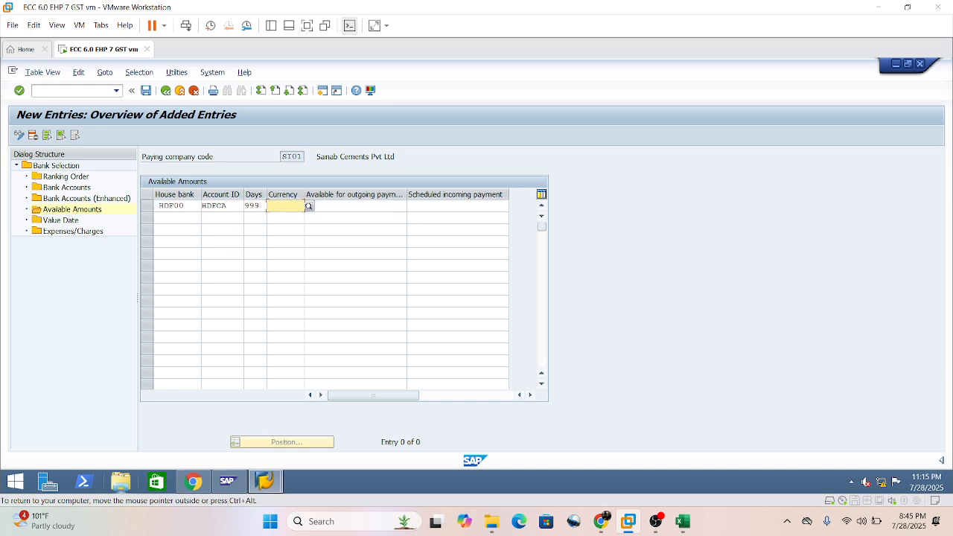
left_click(255, 205)
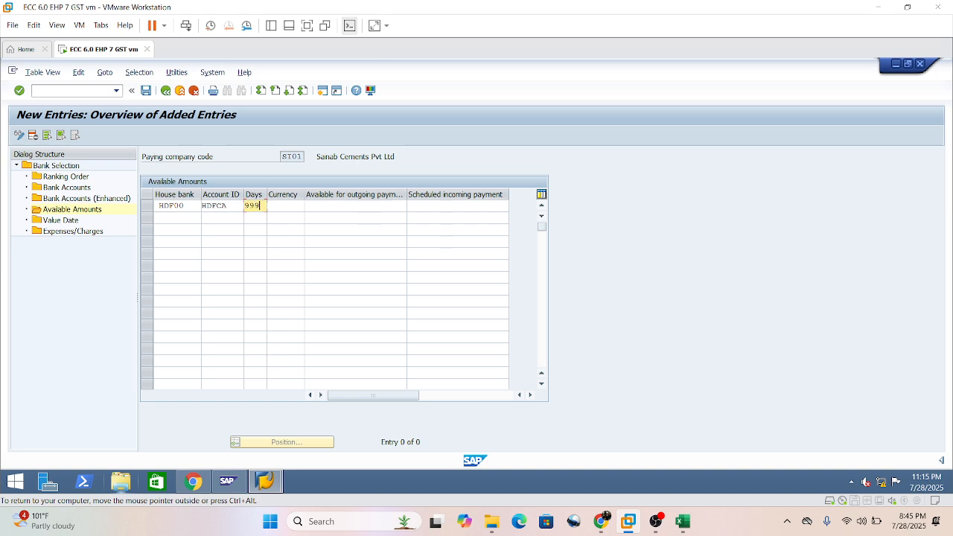
key("Tab")
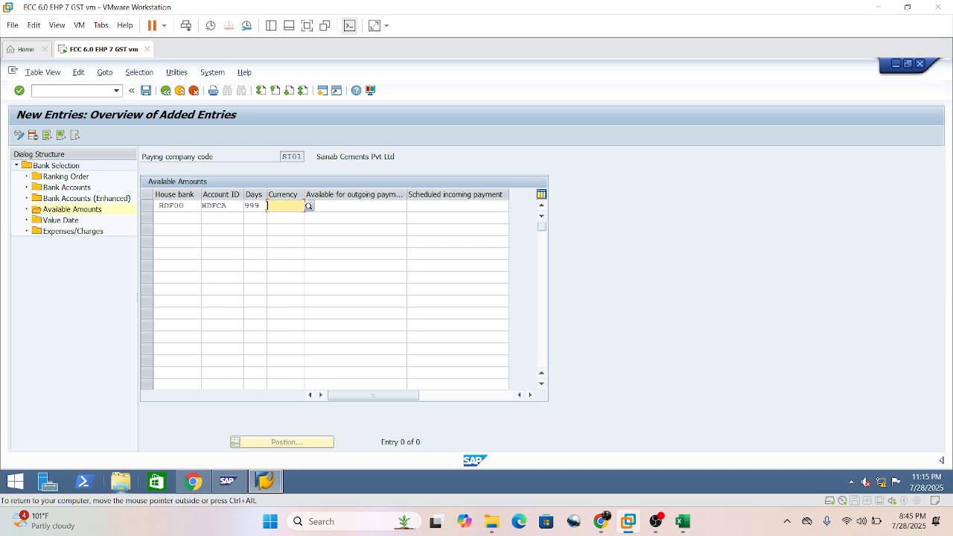
type("inr;")
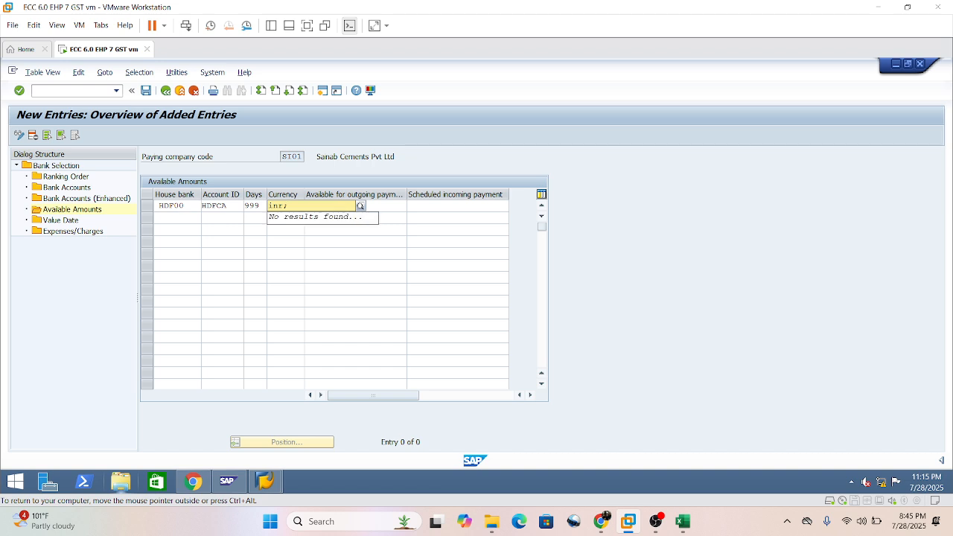
key("BackSpace")
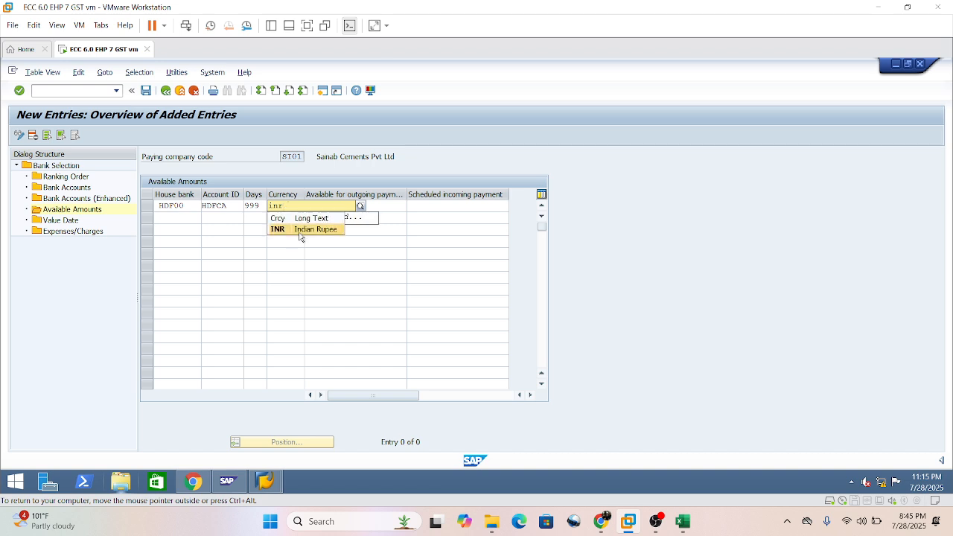
left_click(299, 230)
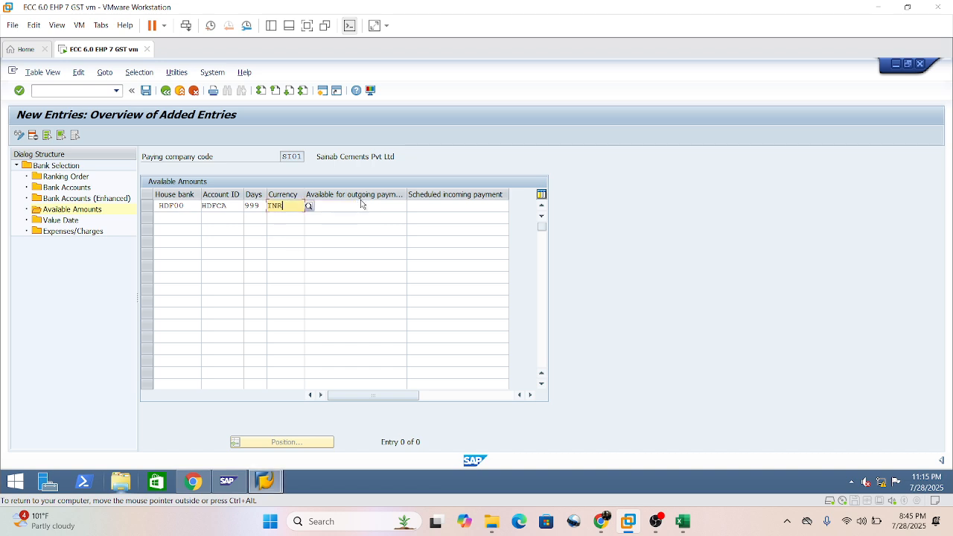
key("Tab")
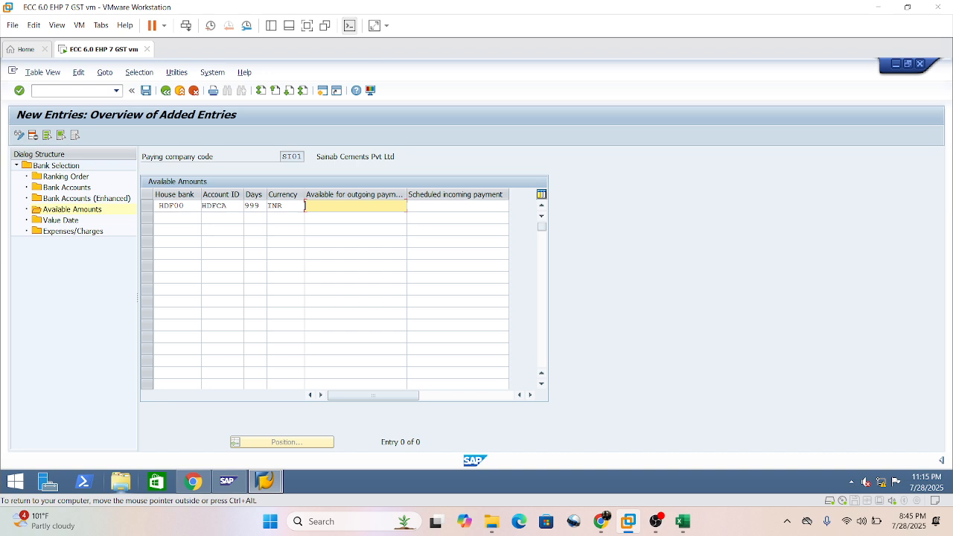
type("5000000000")
Remove the leading space from the first entry's house bank so it reads HDF00.
left_click(156, 206)
key("Delete")
key("Delete")
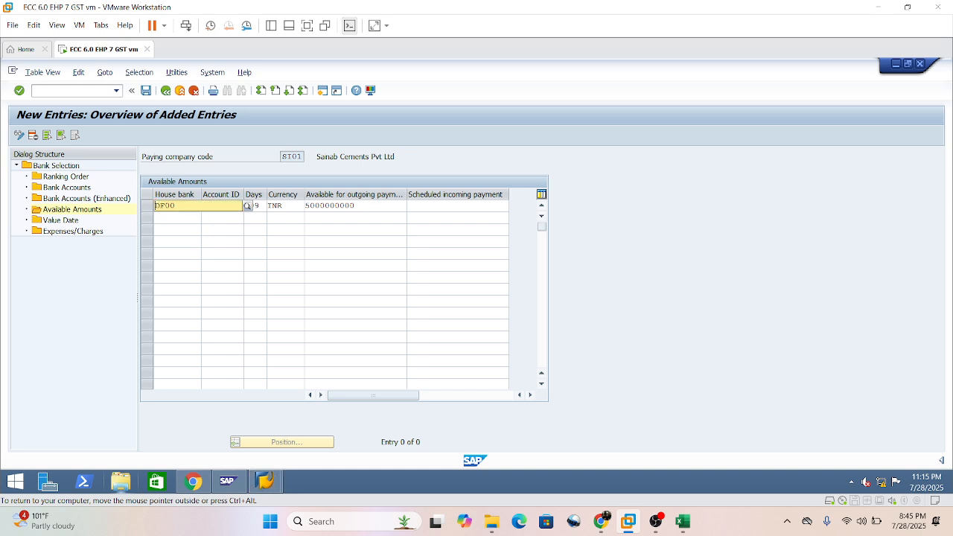
type("H")
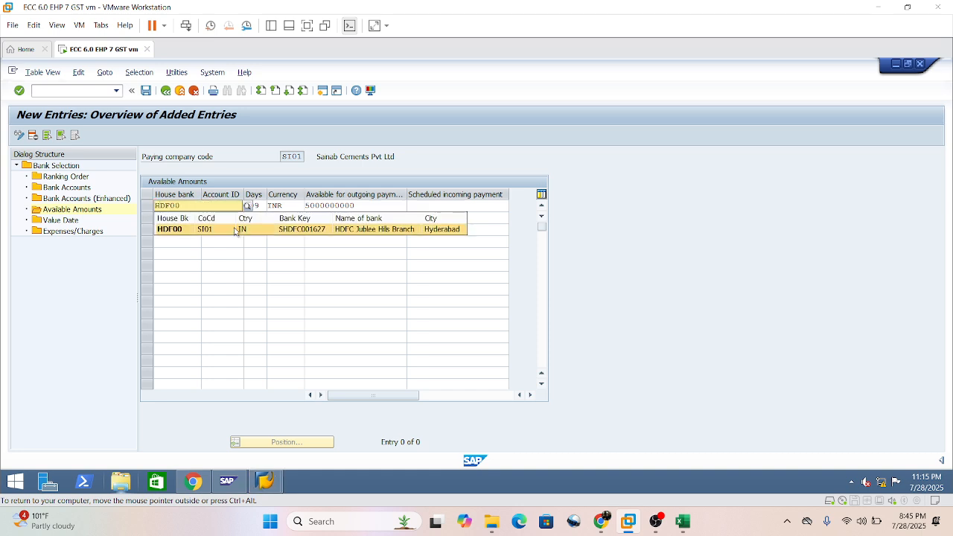
left_click(235, 230)
key("Return")
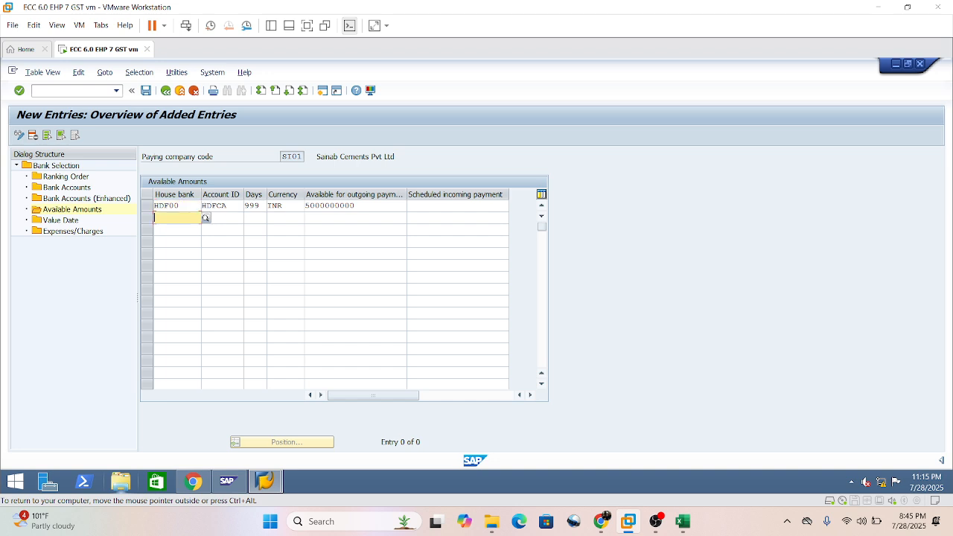
Copy the complete first available amounts entry into the second row.
left_click(182, 206)
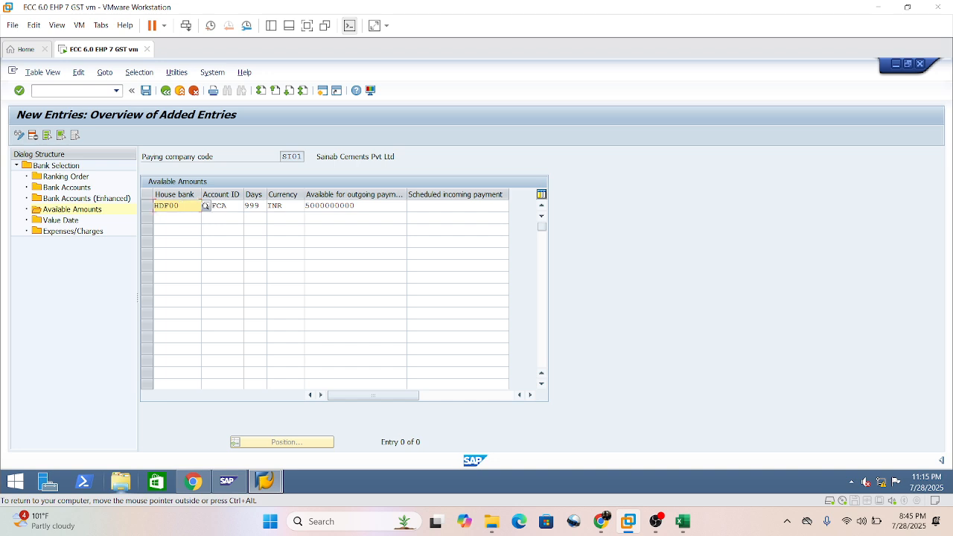
type("y")
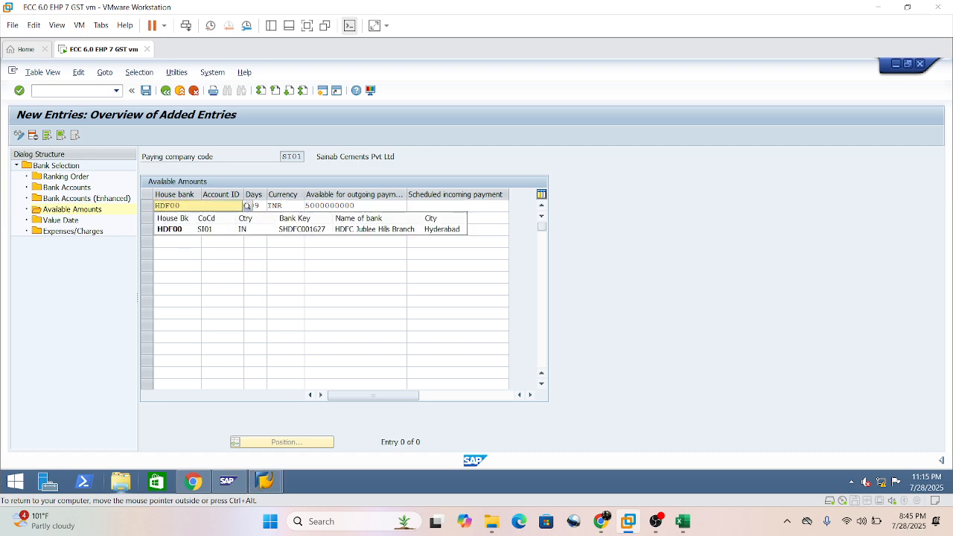
left_click(202, 287)
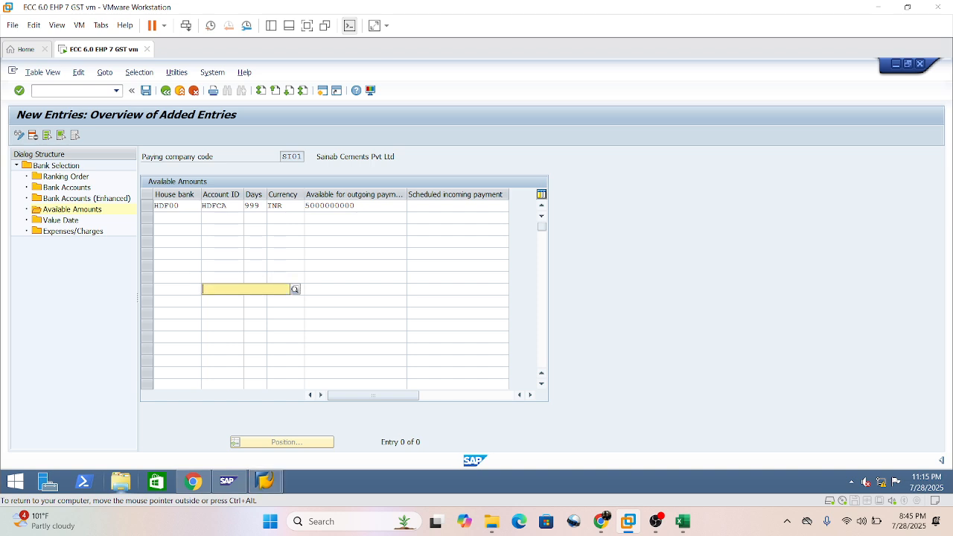
key("ctrl+y")
key("ctrl+c")
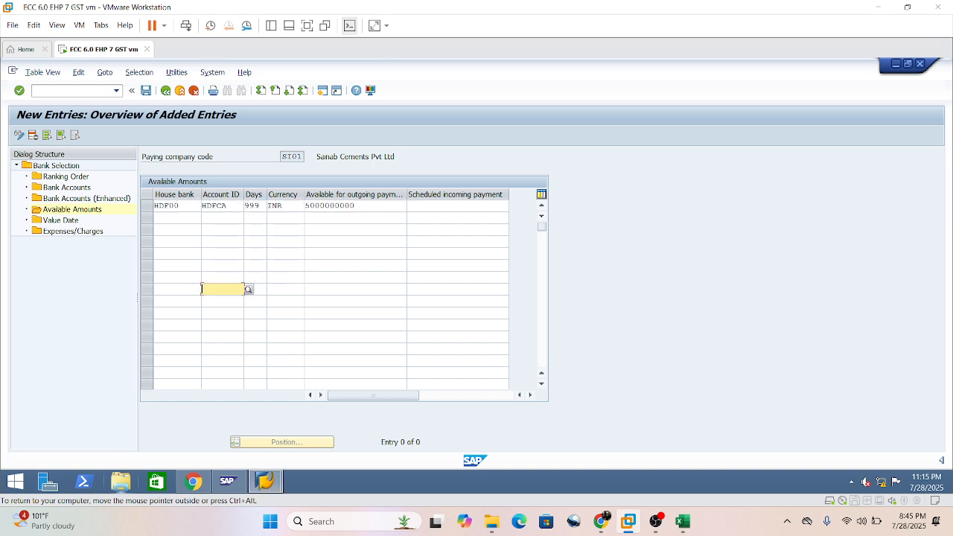
left_click(164, 217)
key("ctrl+v")
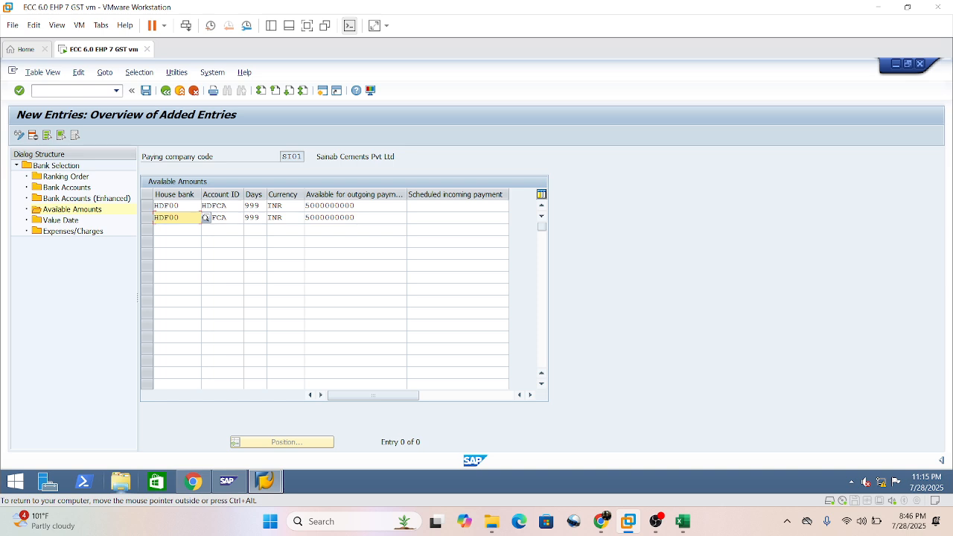
Change the currency of the second available amounts entry to SGD.
left_click(287, 218)
key("BackSpace")
key("BackSpace")
key("BackSpace")
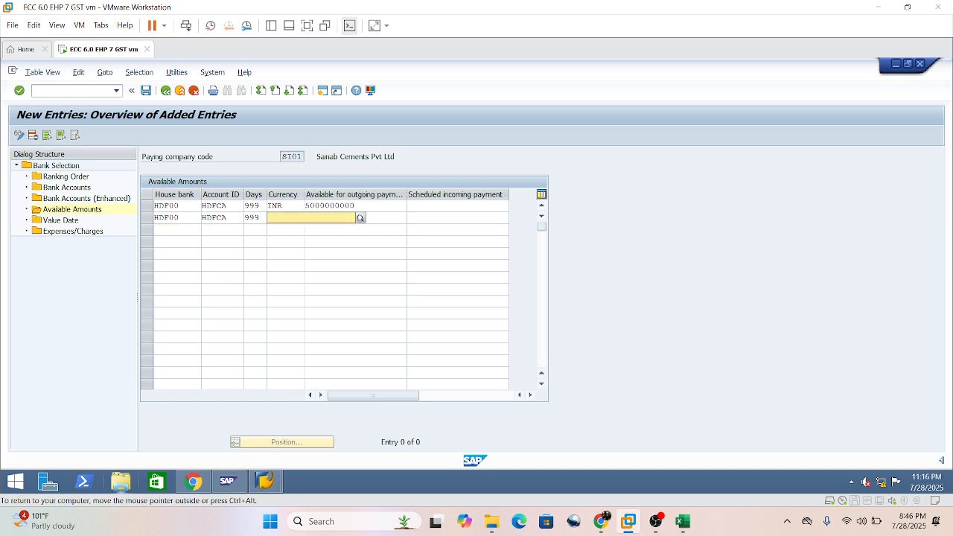
type("sgd")
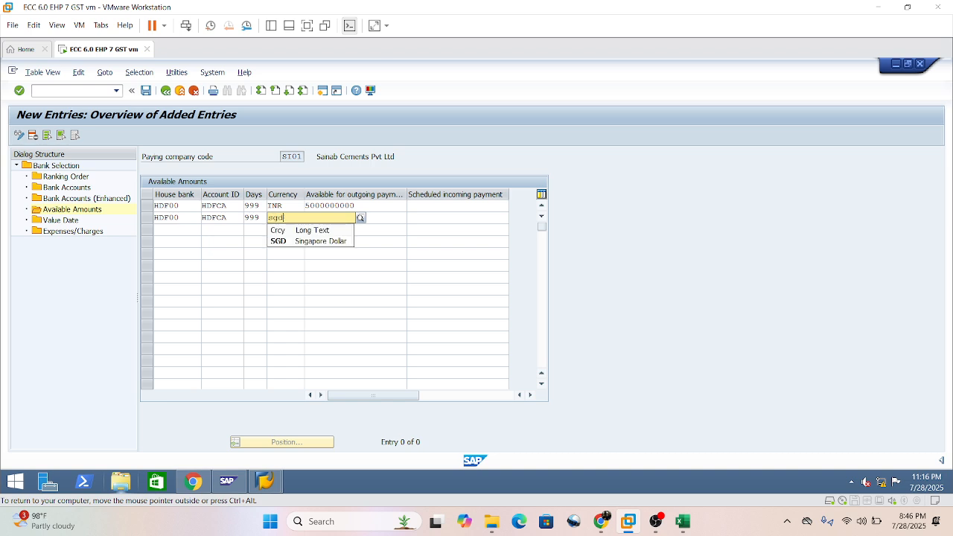
left_click(322, 242)
key("Tab")
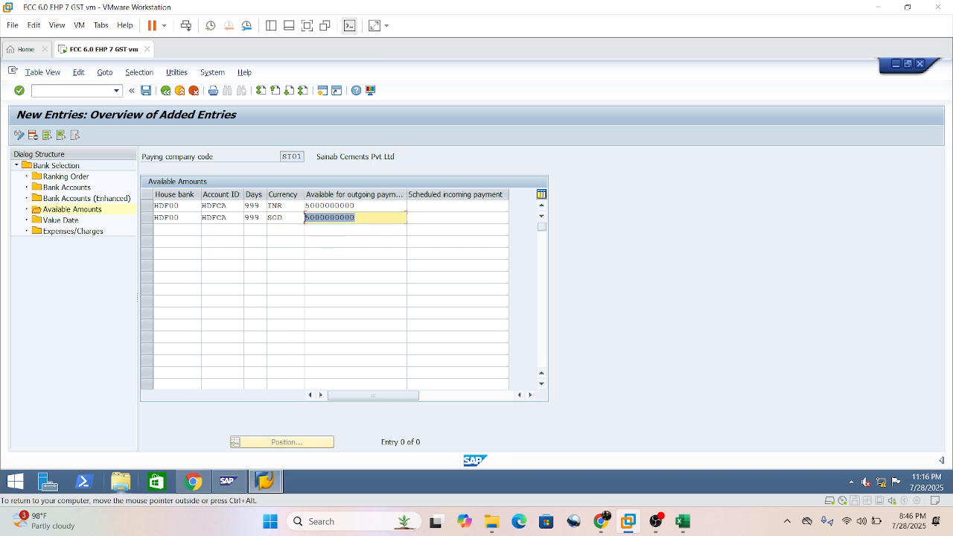
Set the second entry's amount available for outgoing payment to 10000000 and re-enter house bank HDF00 in the first entry.
type("10000000")
key("Return")
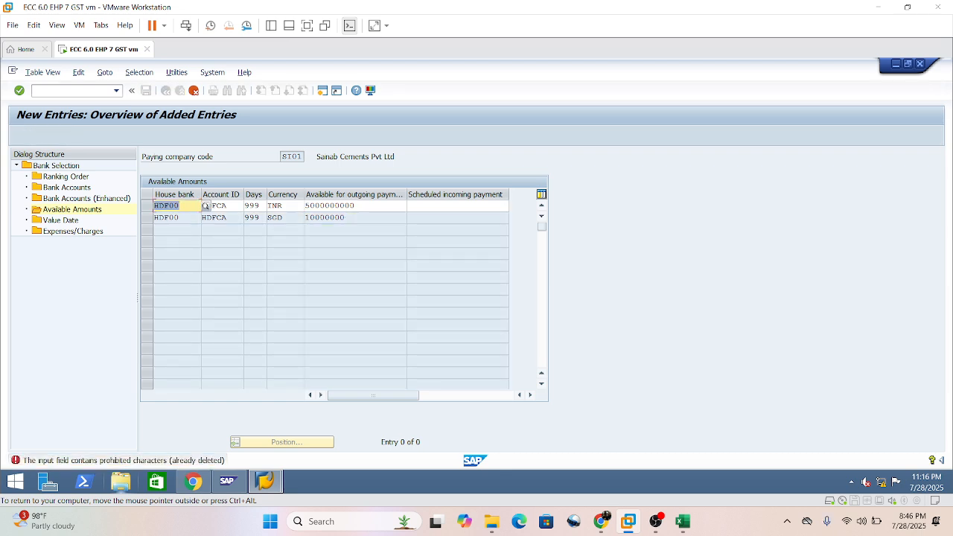
type("hdf")
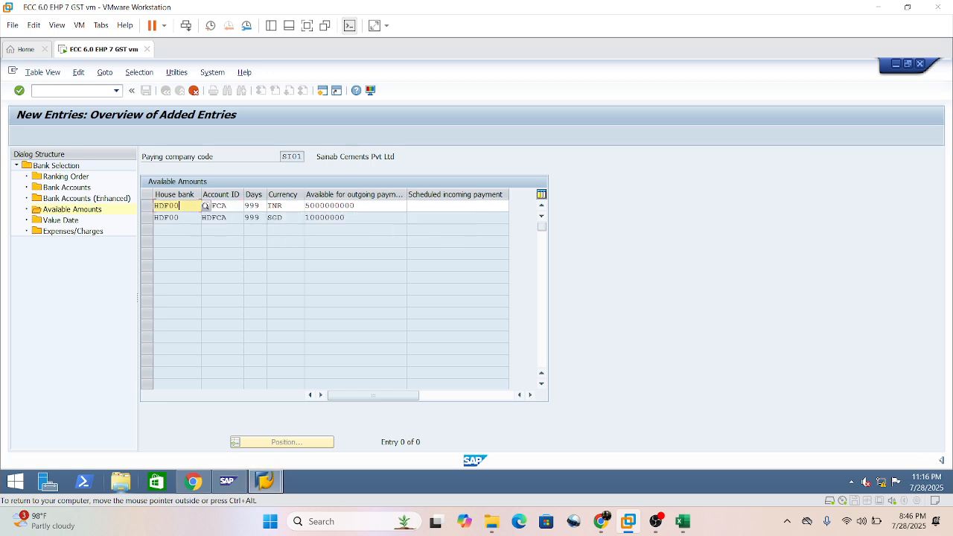
left_click(314, 234)
left_click(306, 290)
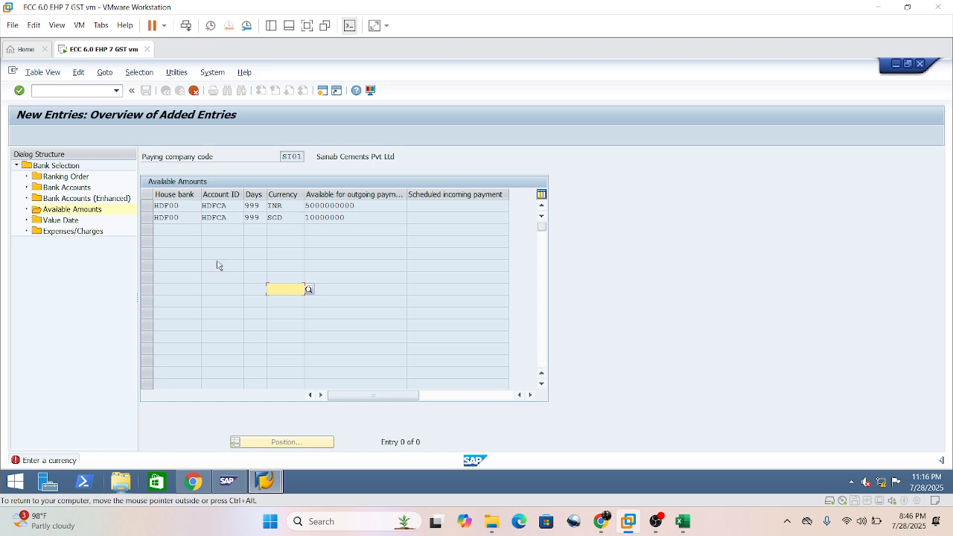
left_click(195, 92)
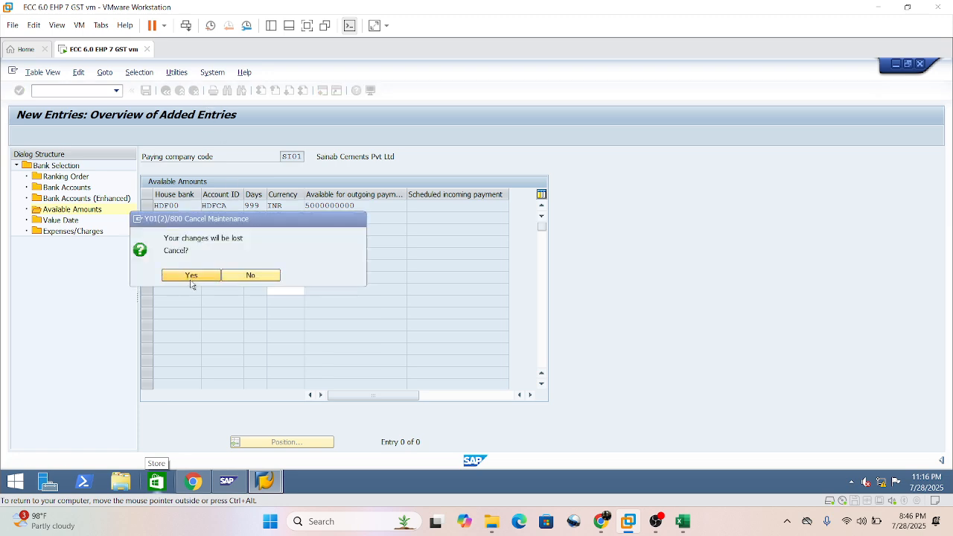
left_click(190, 277)
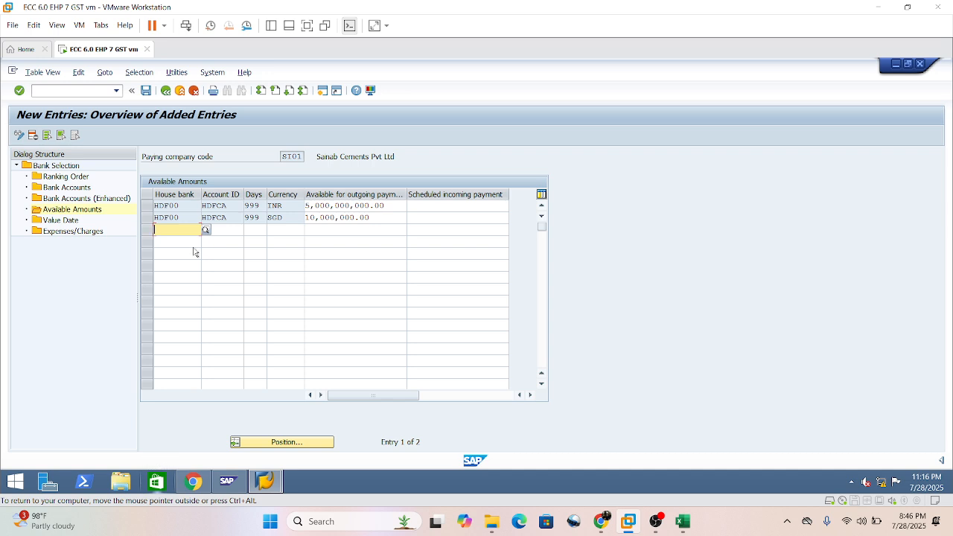
Start a third available amounts entry with house bank IDB00 and account ID IDBOD.
type("I")
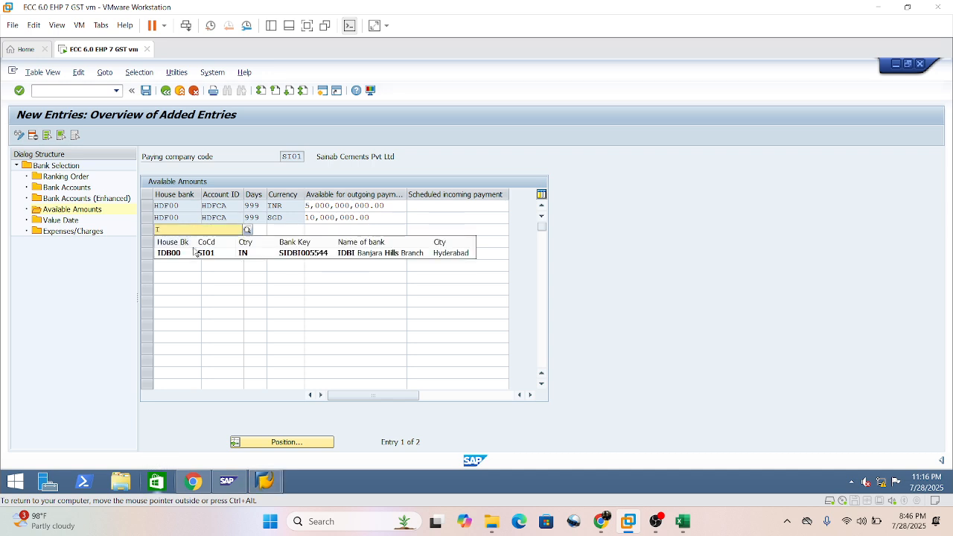
left_click(207, 253)
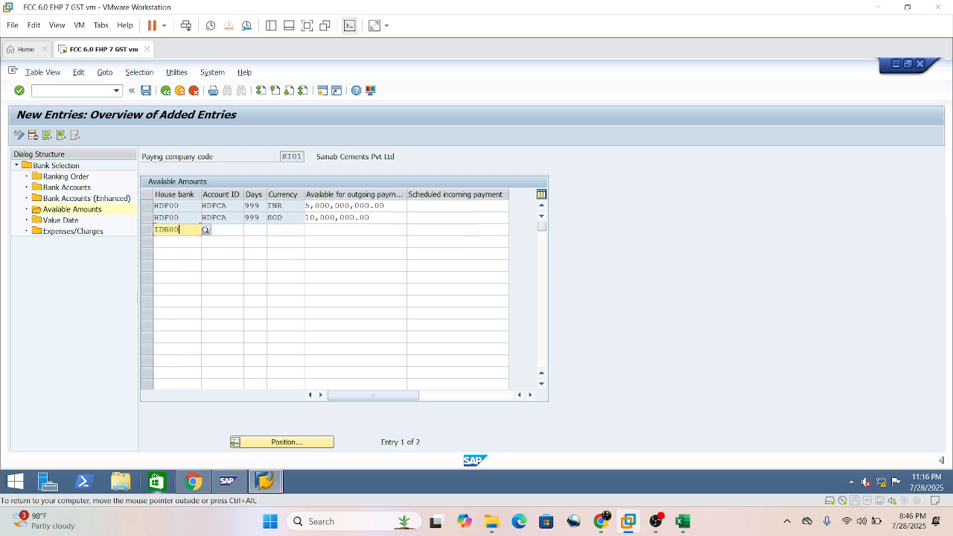
left_click(202, 229)
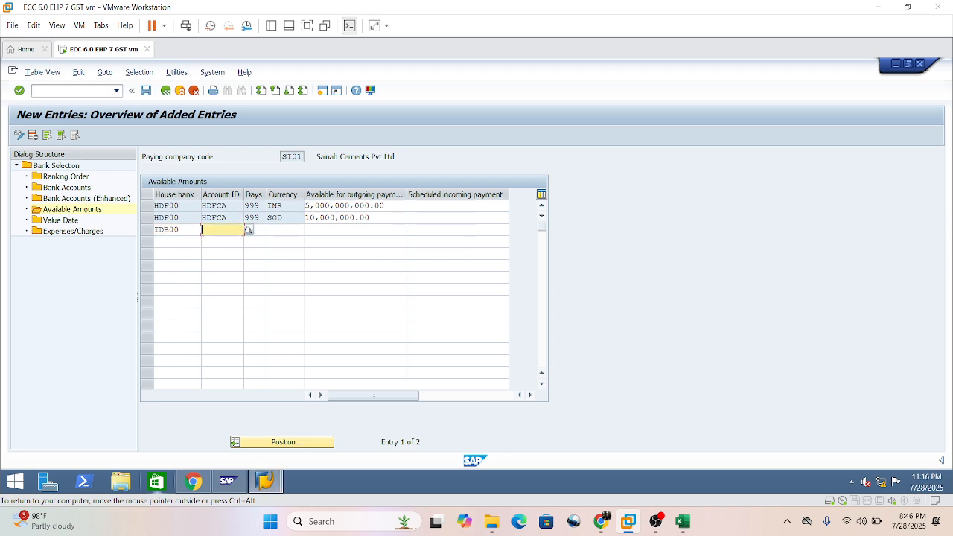
type("idb")
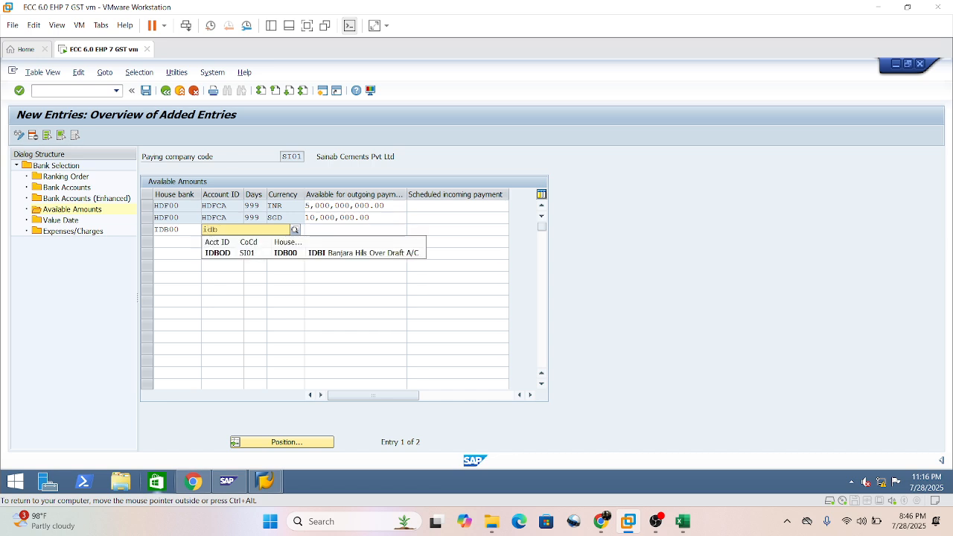
type("od")
left_click(224, 254)
key("Tab")
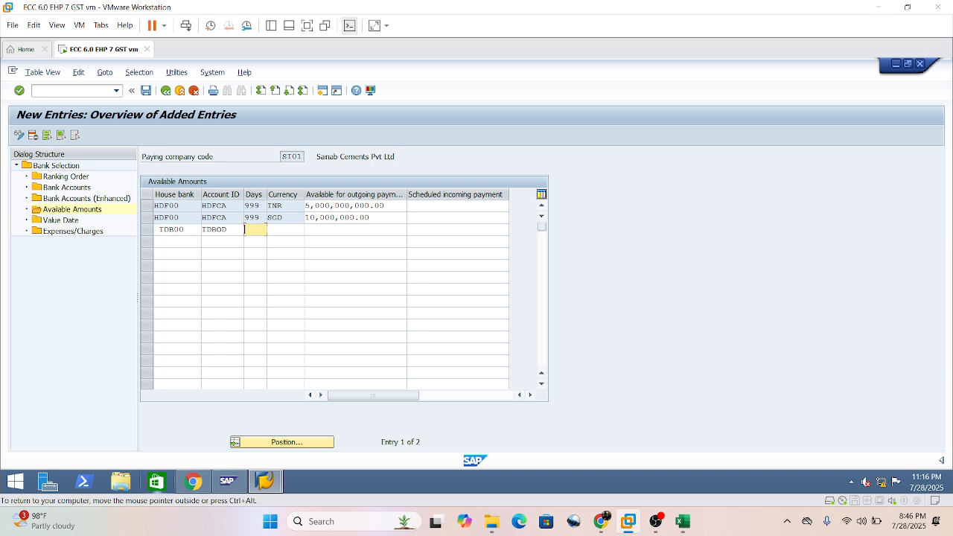
type("999")
key("Tab")
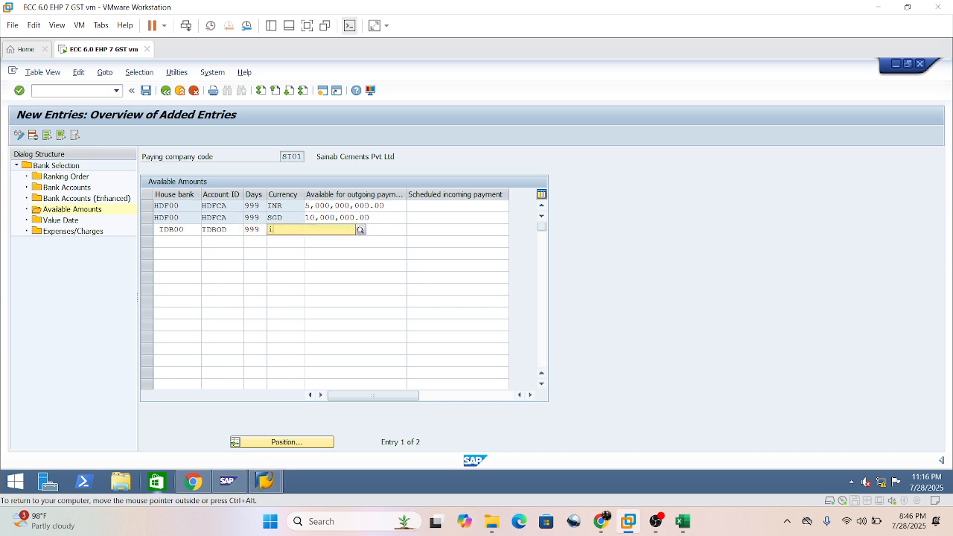
type("inr")
key("Tab")
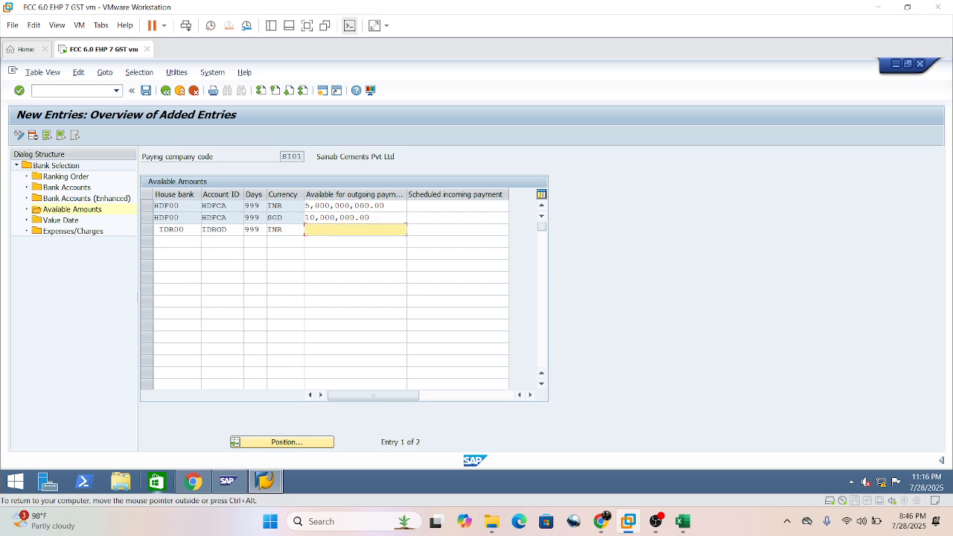
type("9999999999999")
Validate the third entry, correcting its house bank to IDB00 without the leading space.
left_click(158, 242)
key("Return")
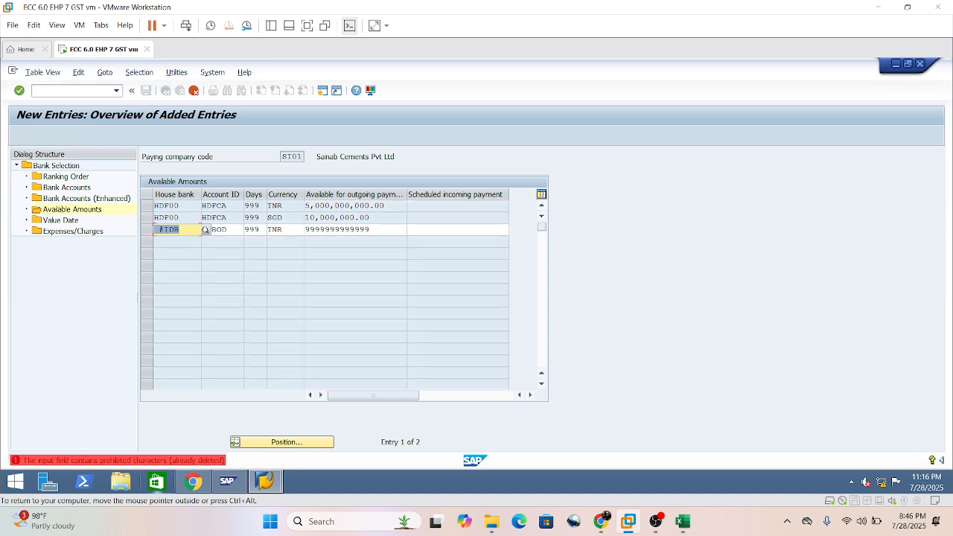
type("IDB00")
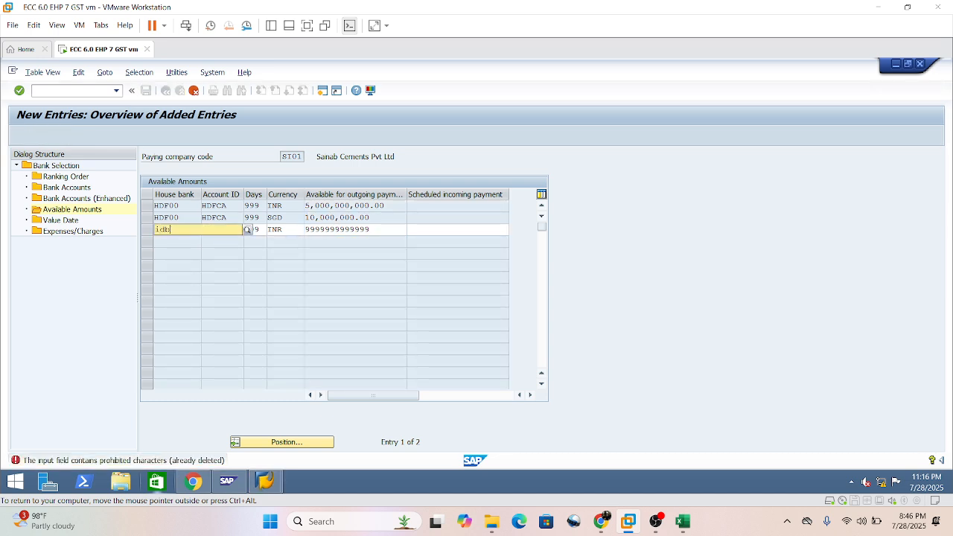
key("Return")
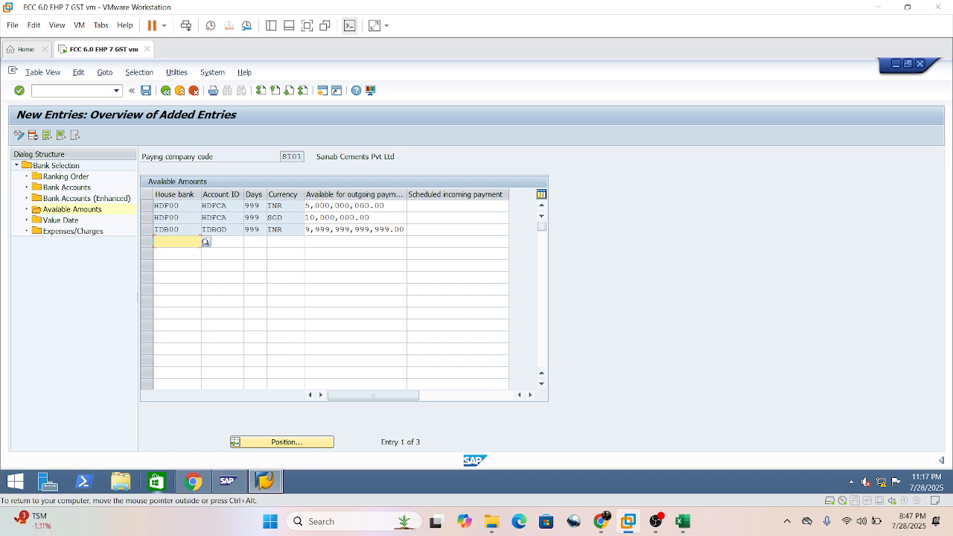
Copy the third entry's house bank, account ID, days and currency into the fourth row.
key("ctrl+s")
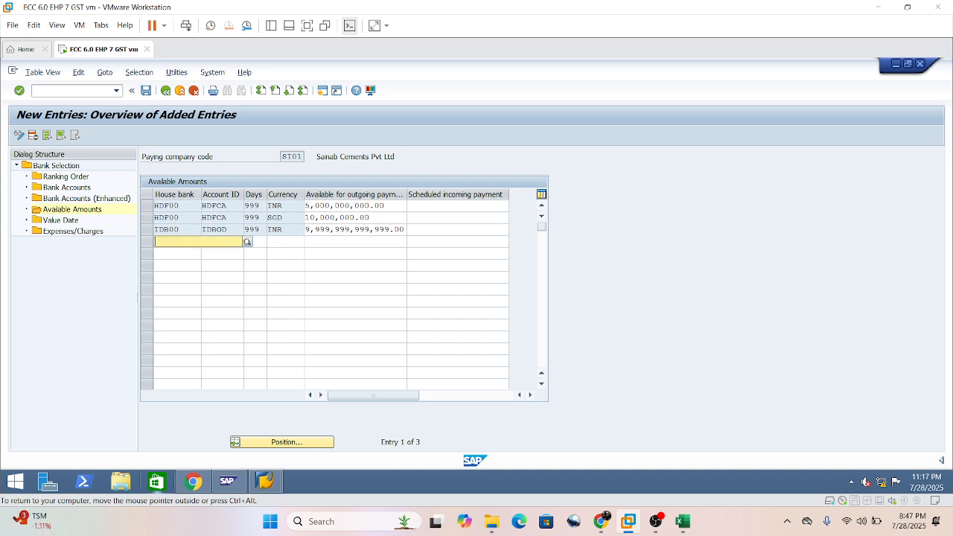
left_click_drag(169, 230, 283, 229)
key("ctrl+c")
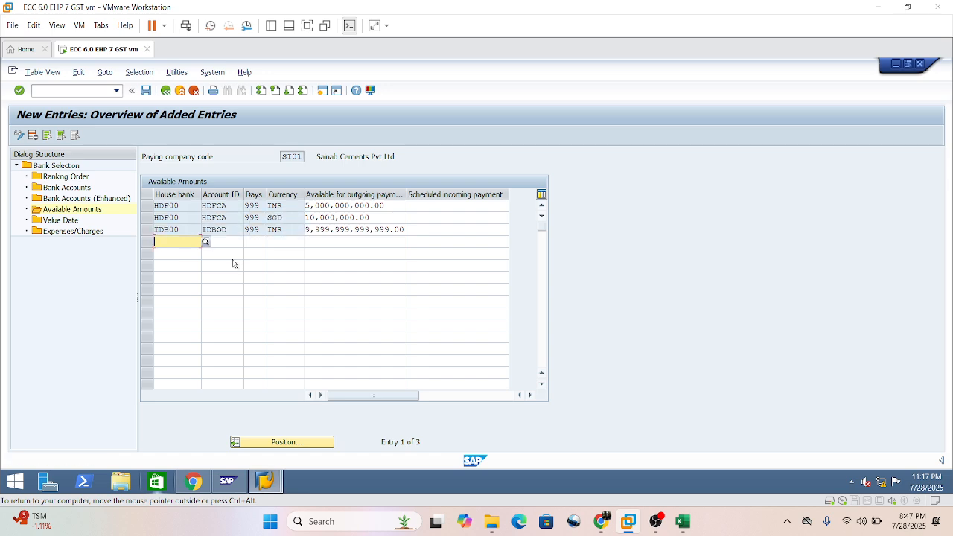
key("ctrl+v")
Set the fourth entry's currency to SGD and its amount available for outgoing payment to 50000000.
key("Tab")
key("Tab")
key("Tab")
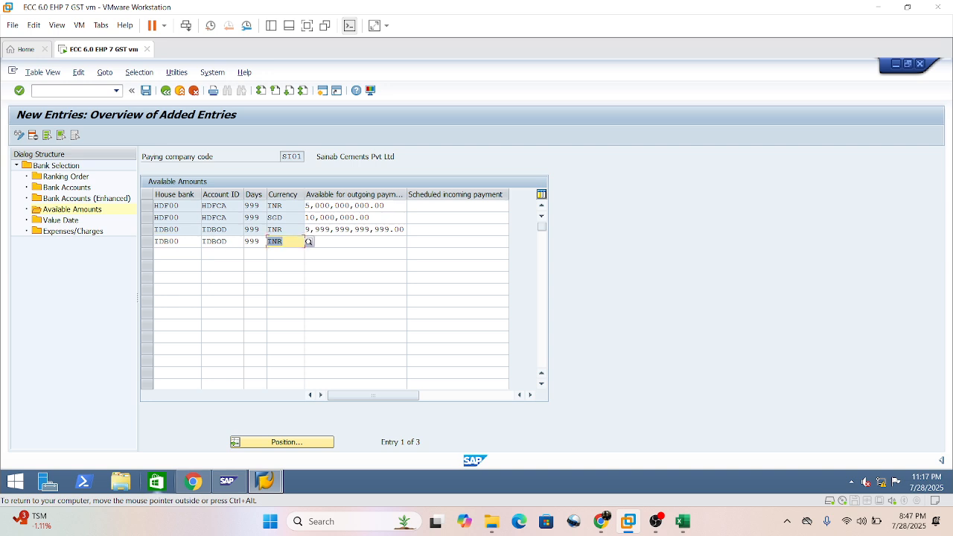
type("sgd")
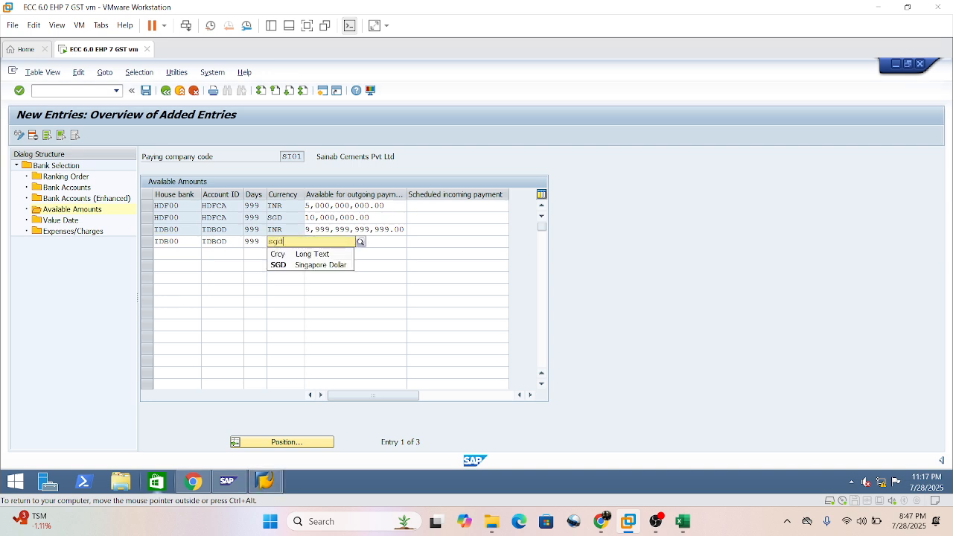
key("Down")
key("Return")
key("Tab")
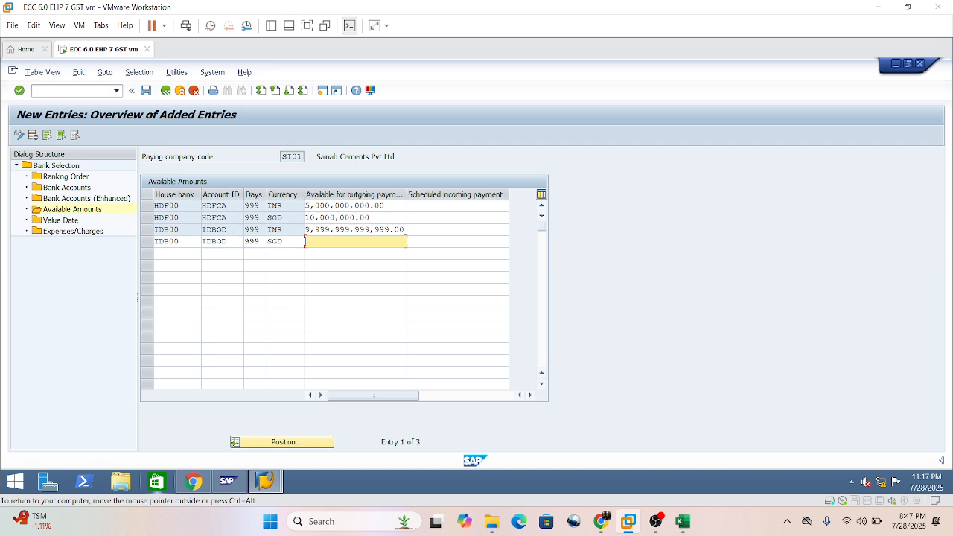
type("50,000,00")
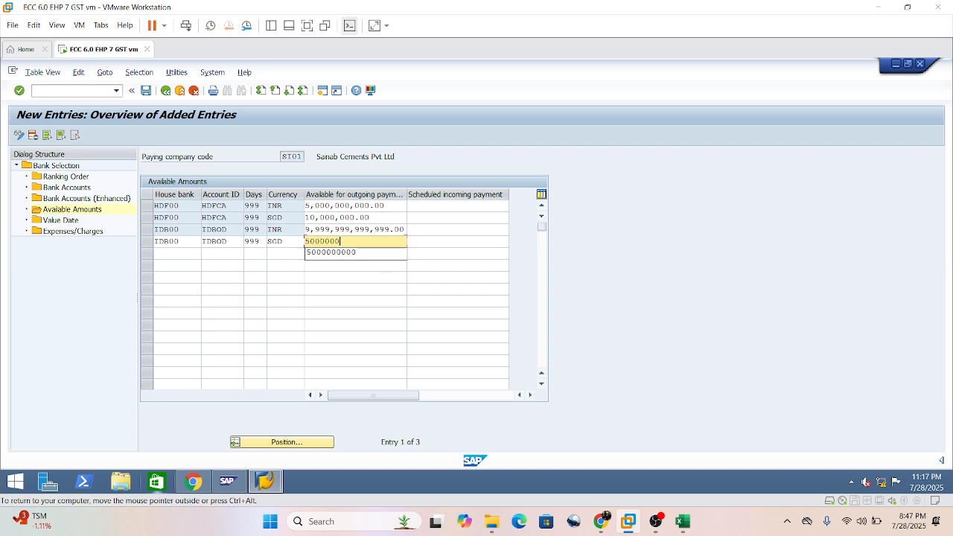
type("0")
key("Return")
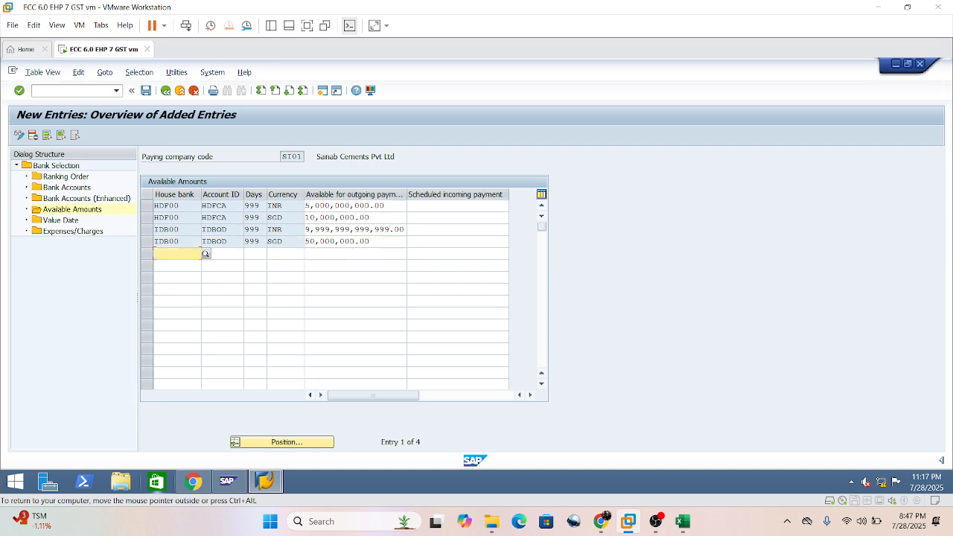
Save the available amounts entries for paying company code SI01.
left_click(305, 288)
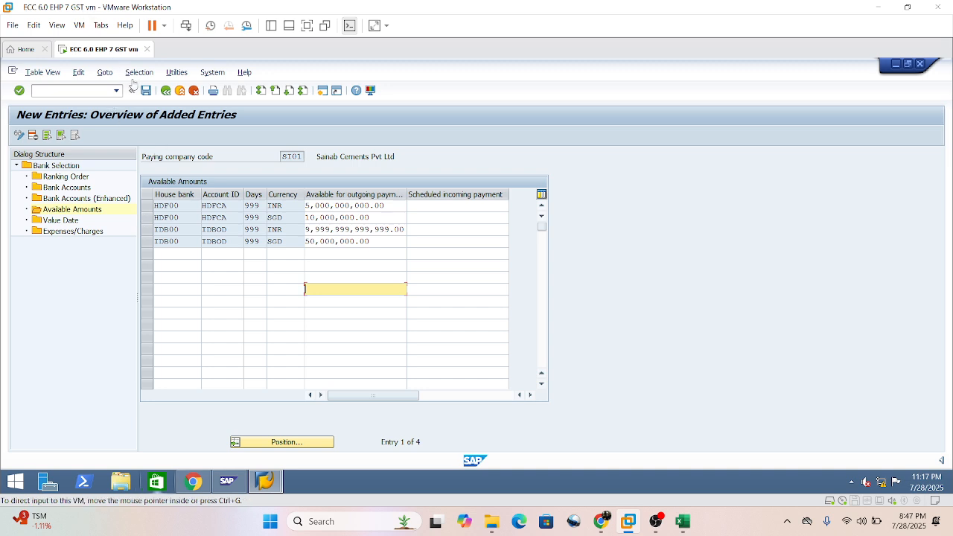
key("Return")
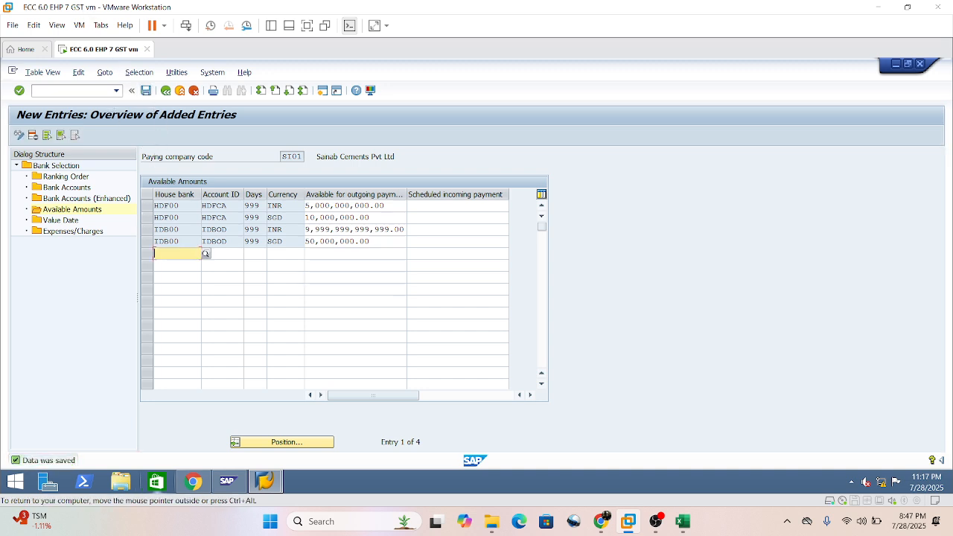
left_click(202, 301)
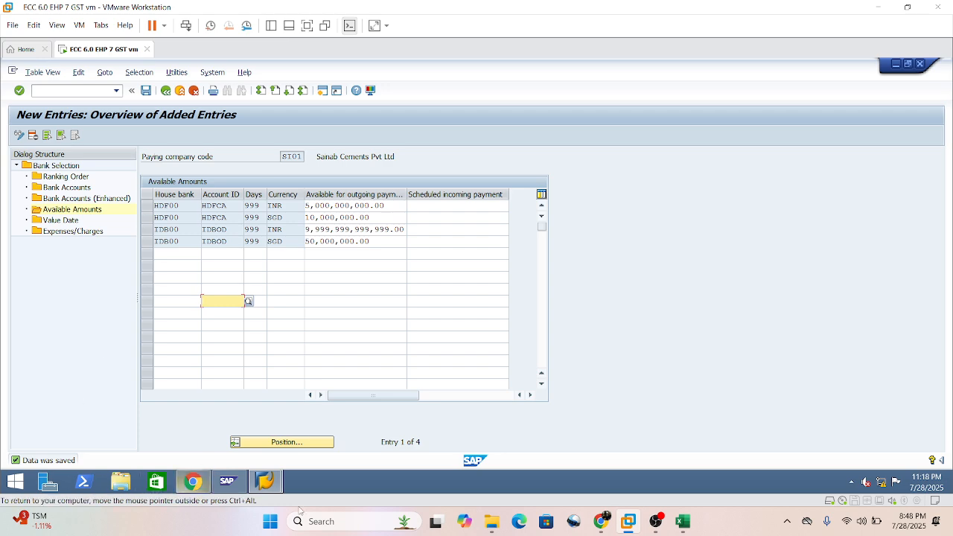
Switch to WhatsApp in the browser and read the latest messages in the SAP FICO Online Class group.
left_click(604, 522)
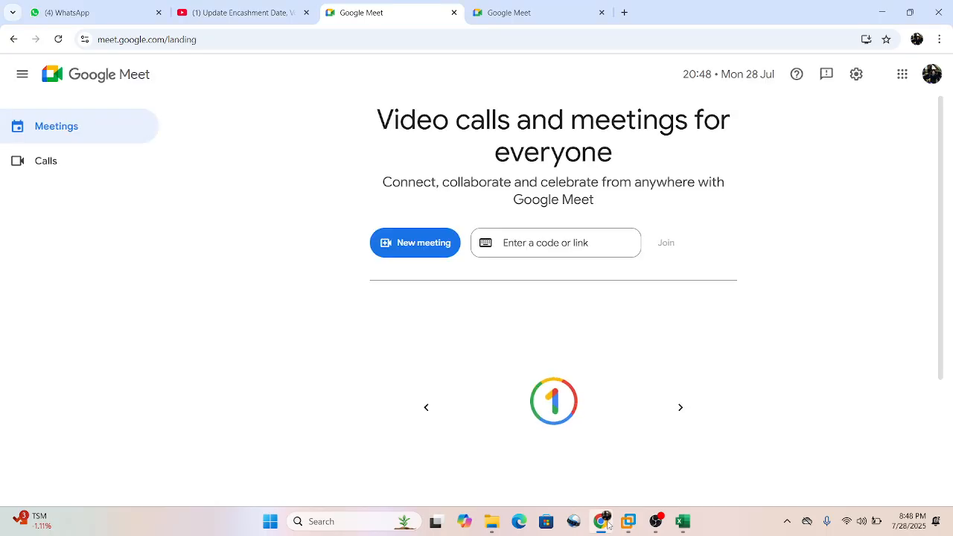
left_click(64, 4)
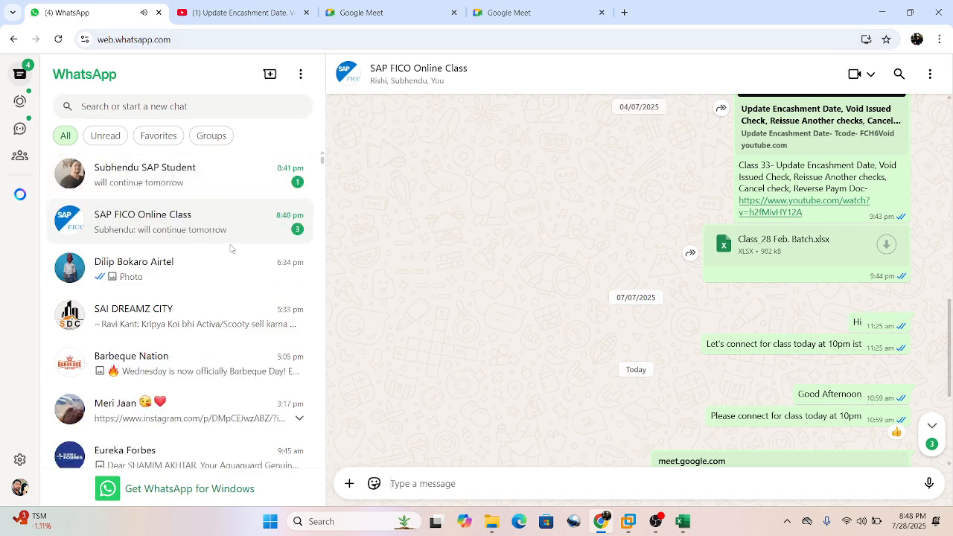
scroll(593, 237, "down", 3)
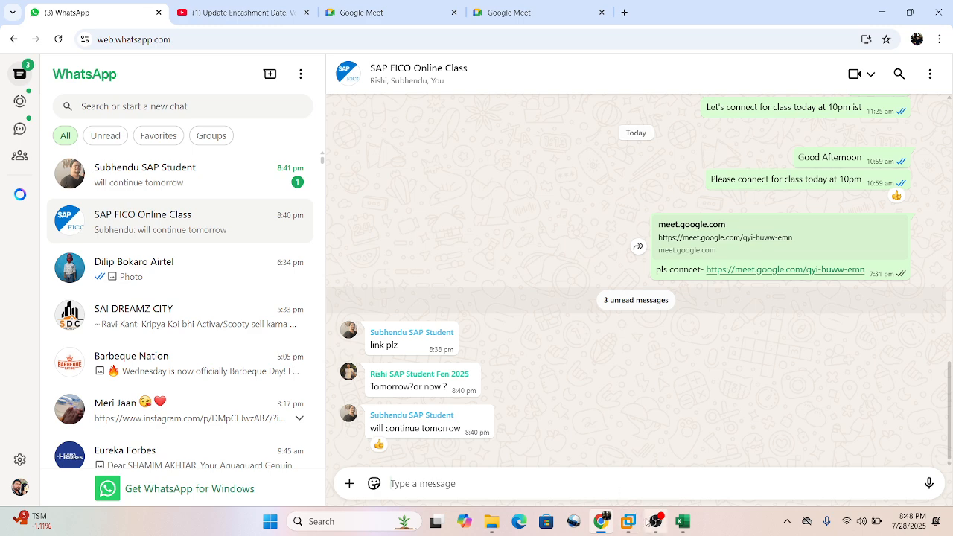
mouse_move(655, 521)
left_click(652, 465)
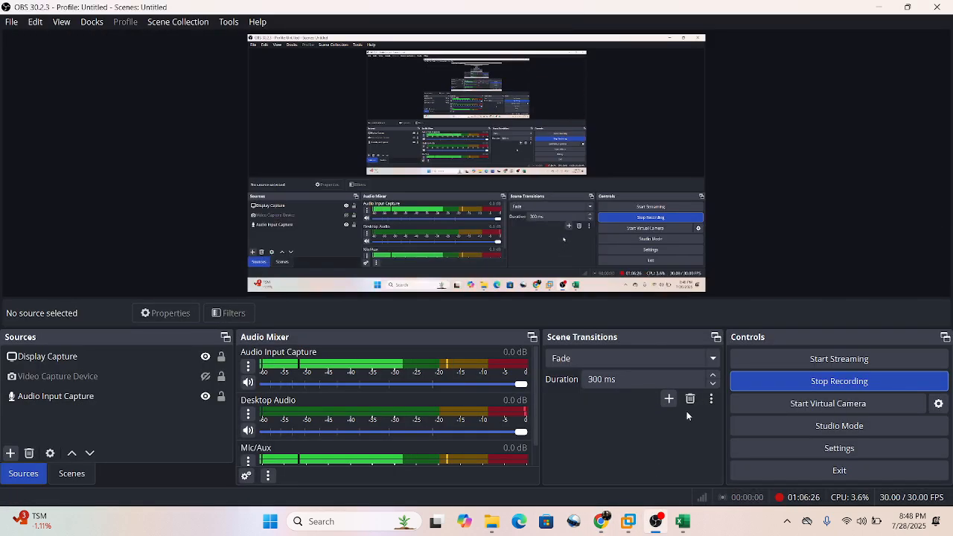